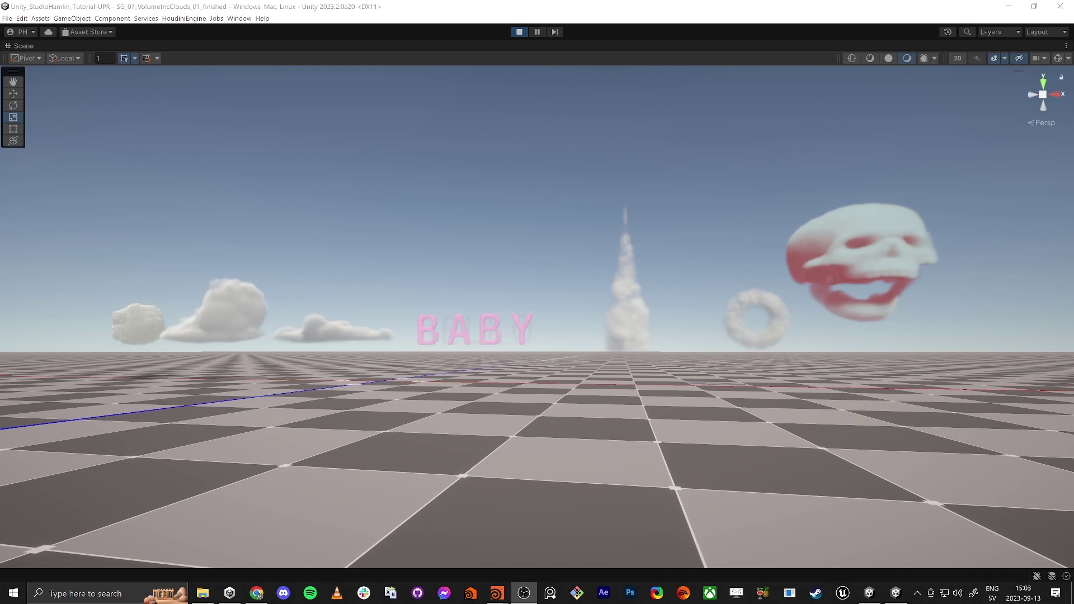
- Look over the row of volumetric clouds in the running scene, from the round clouds and BABY text to the skull
right_drag(789, 393, 557, 216)
click(498, 338)
click(557, 216)
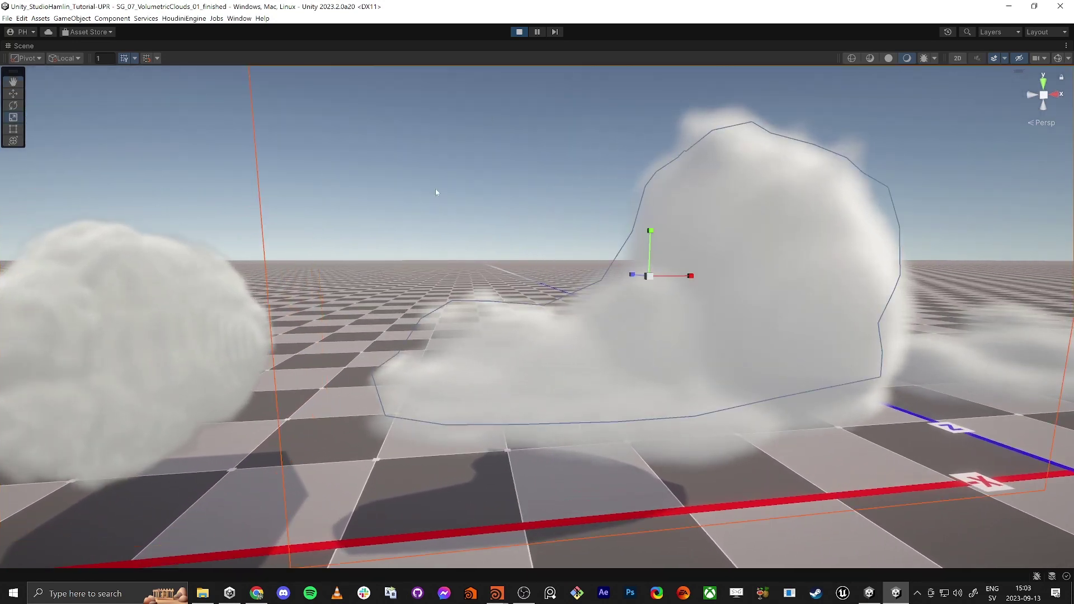
click(199, 165)
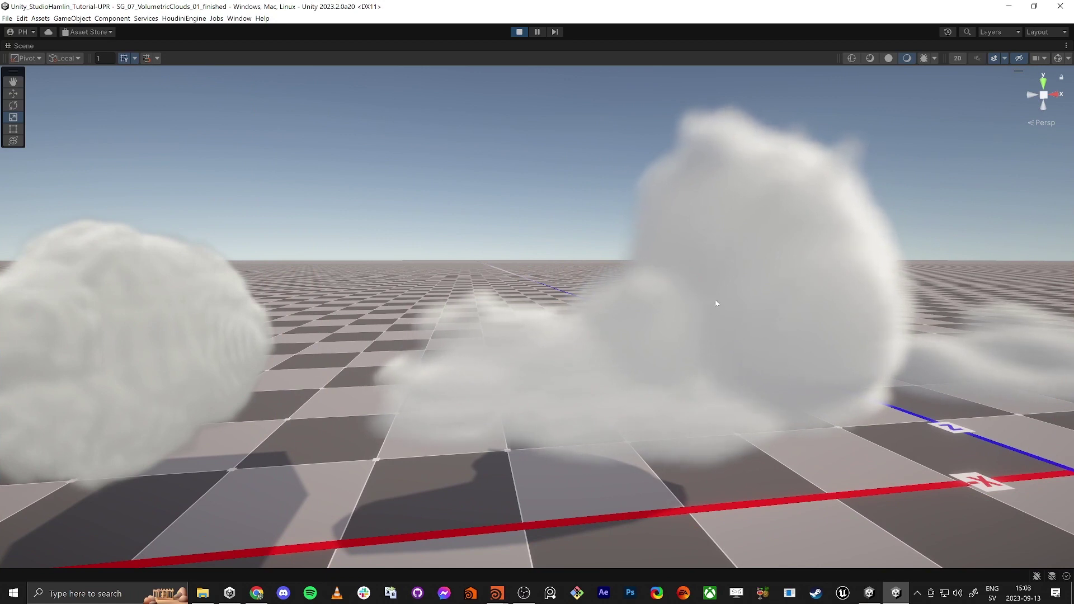
alt+drag(714, 299, 538, 316)
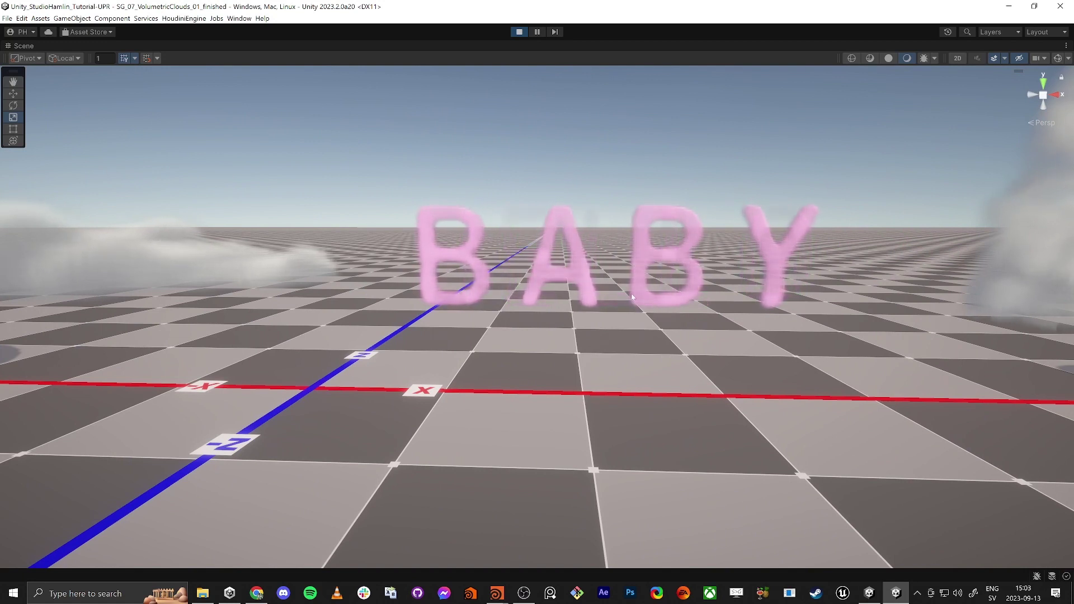
key(d)
right_drag(604, 293, 579, 301)
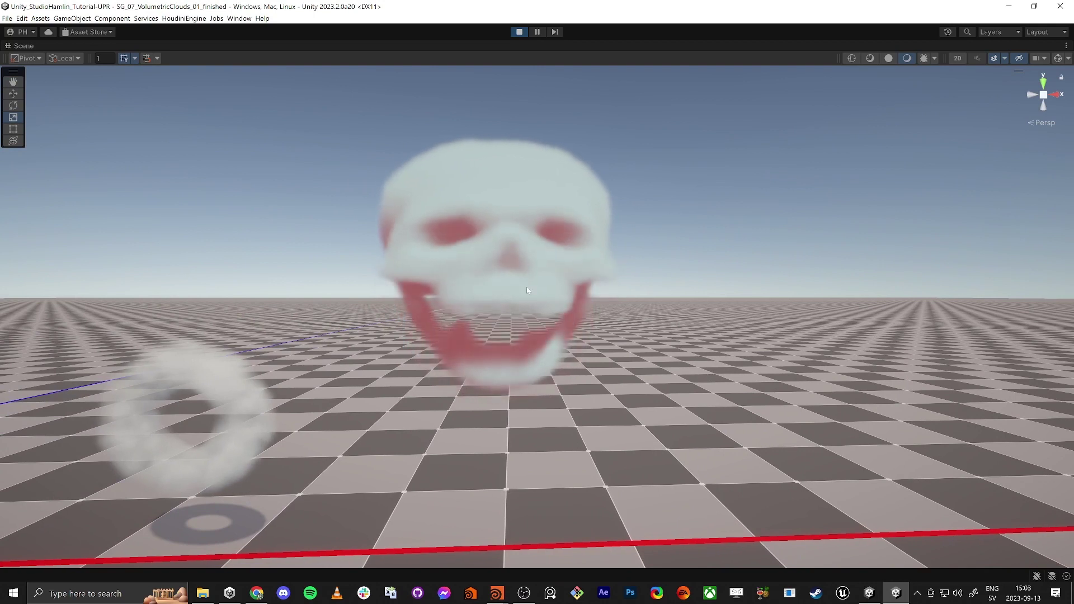
- Select the skull cloud, restore the full editor layout and review its Cloud Blend Script and material settings
click(518, 255)
key(shift+space)
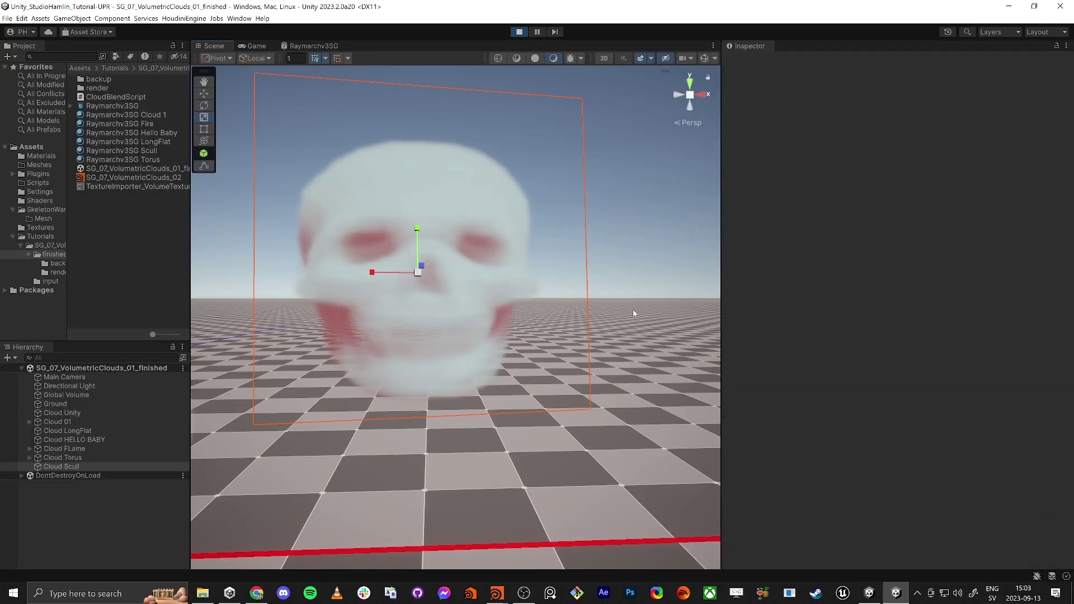
click(727, 404)
scroll(777, 435, down, 10)
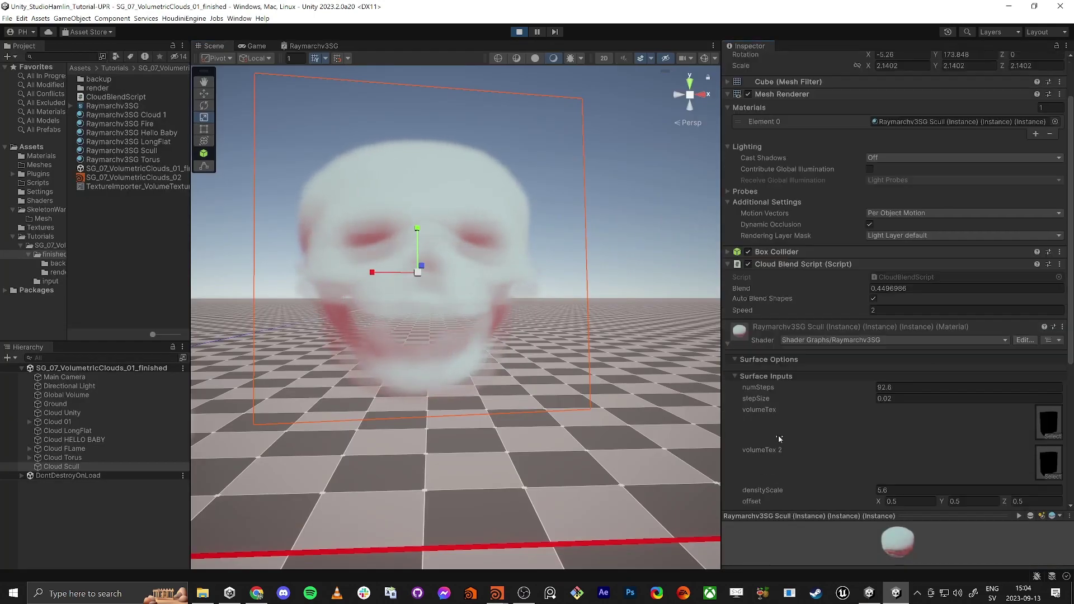
scroll(853, 335, up, 3)
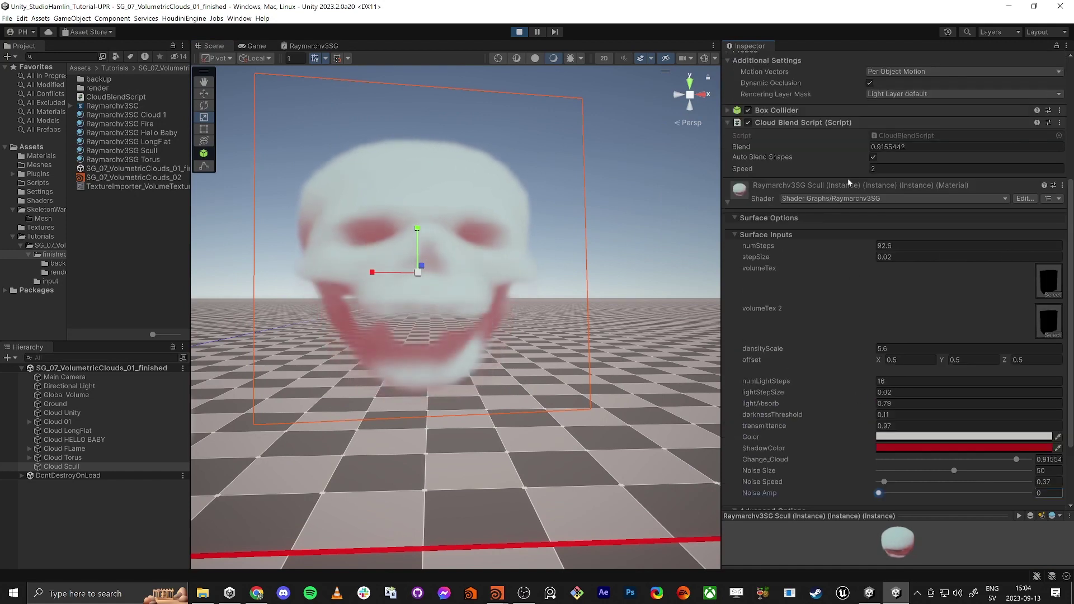
- Turn off Auto Blend Shapes on the skull cloud and try out different Noise Amp values at close range
click(873, 158)
right_drag(498, 262, 461, 285)
key(w)
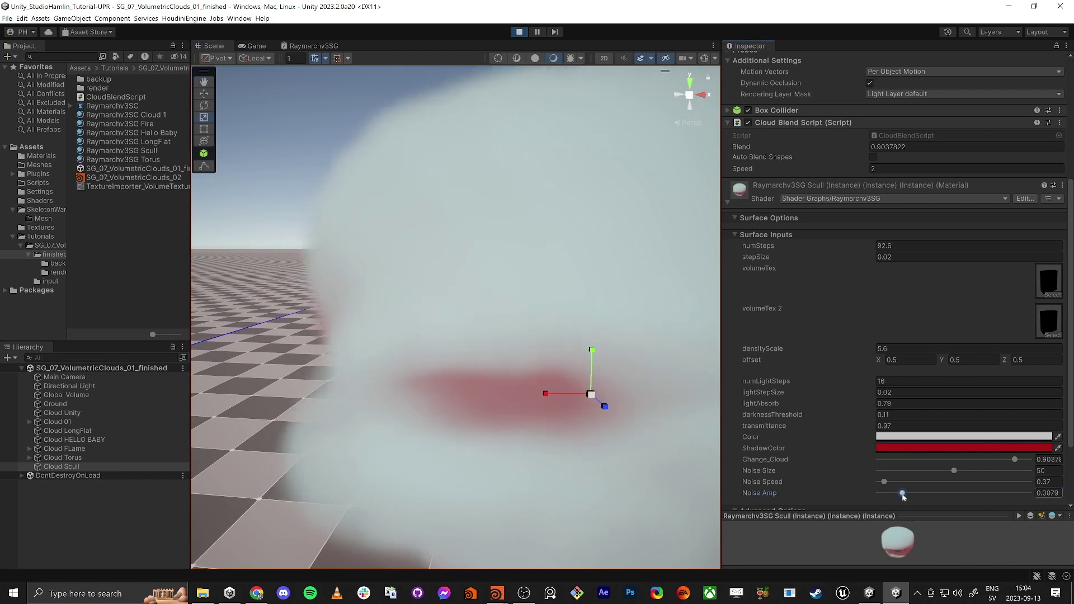
drag(879, 493, 860, 497)
- Deselect the skull cloud, view the other clouds from a distance and stop play mode
key(s)
right_drag(515, 331, 571, 268)
key(a)
click(466, 226)
right_drag(467, 225, 506, 210)
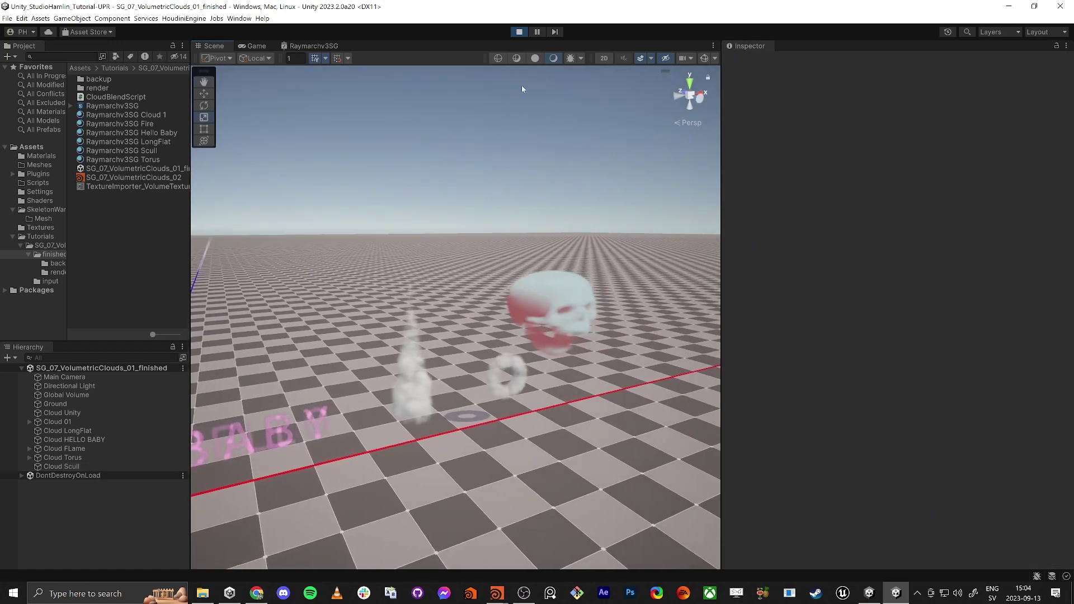
click(519, 32)
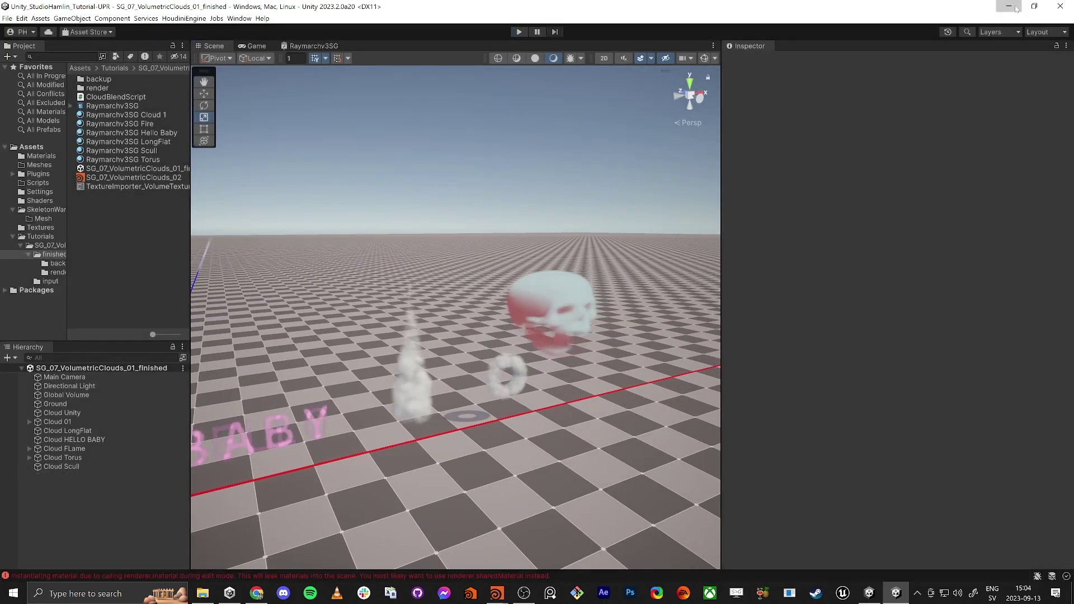
- Switch to the browser and read the description of Unity's "Volumetrics: Introduction to ray marching tutorial" video
click(1008, 7)
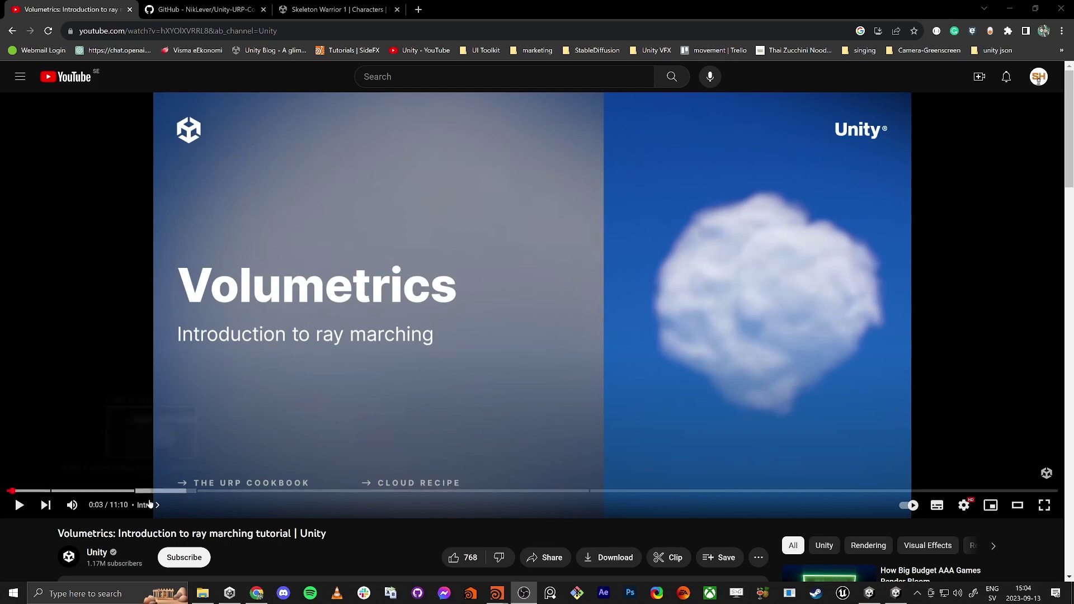
scroll(681, 350, down, 5)
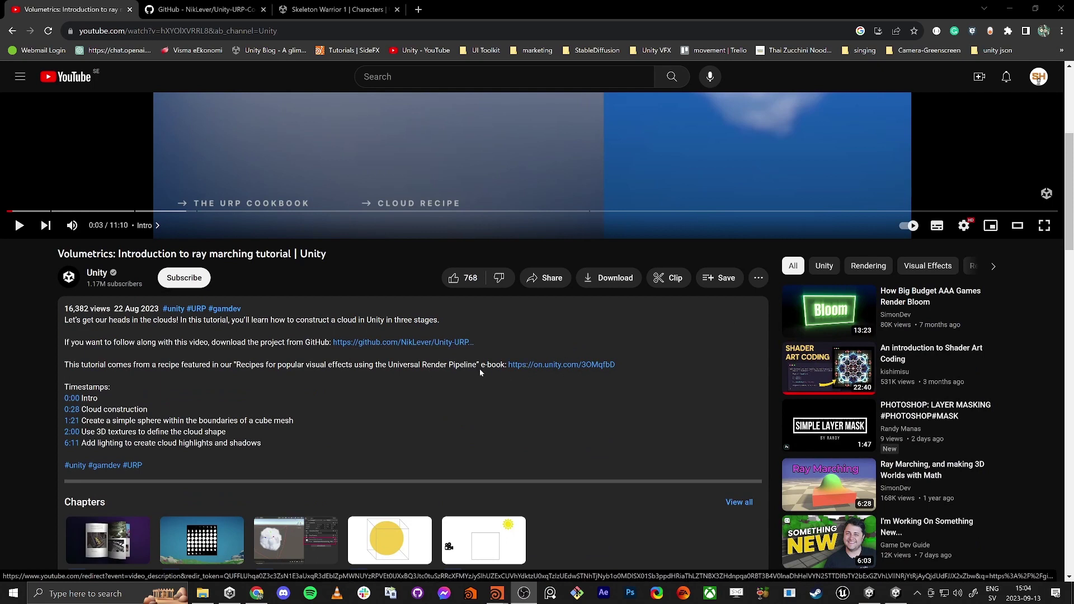
scroll(543, 402, up, 1)
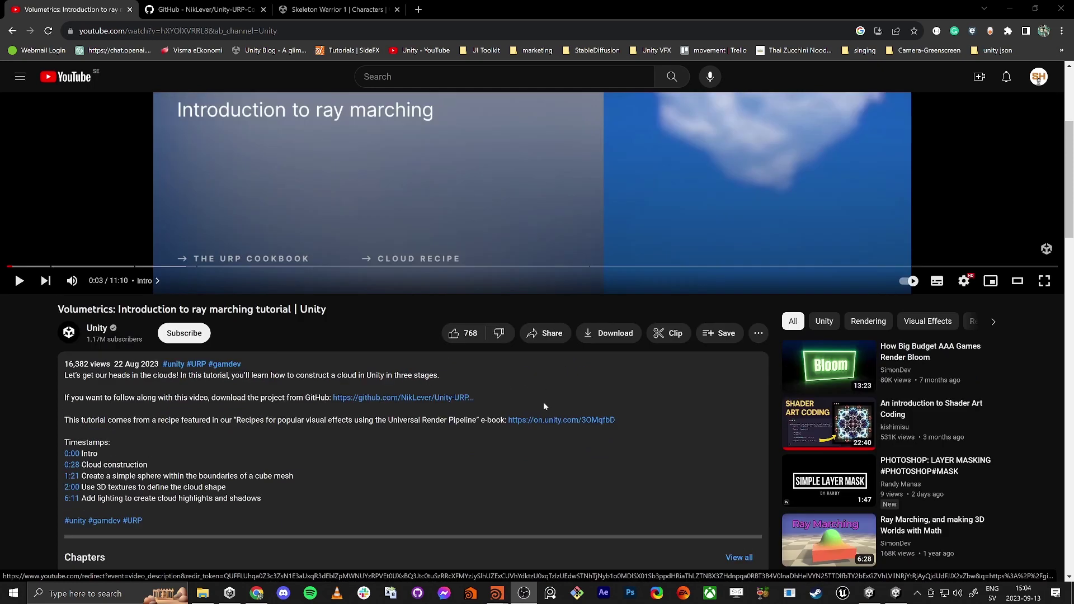
scroll(543, 406, up, 4)
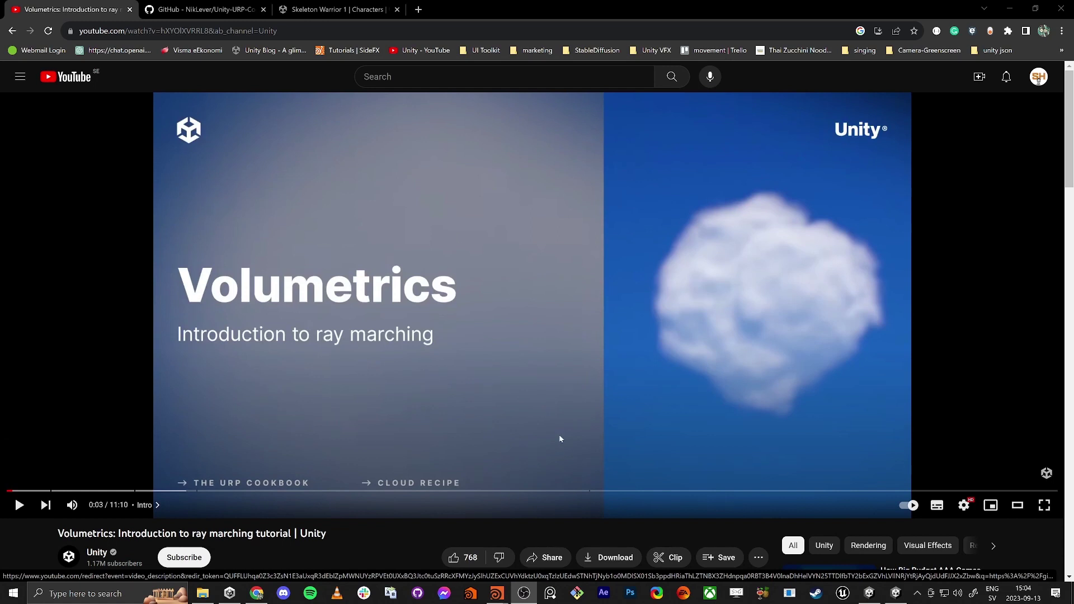
- Leave the browser, switch to the Unity-URP-Cookbook-main project in Unity and view its sample volumetric cloud
click(1010, 9)
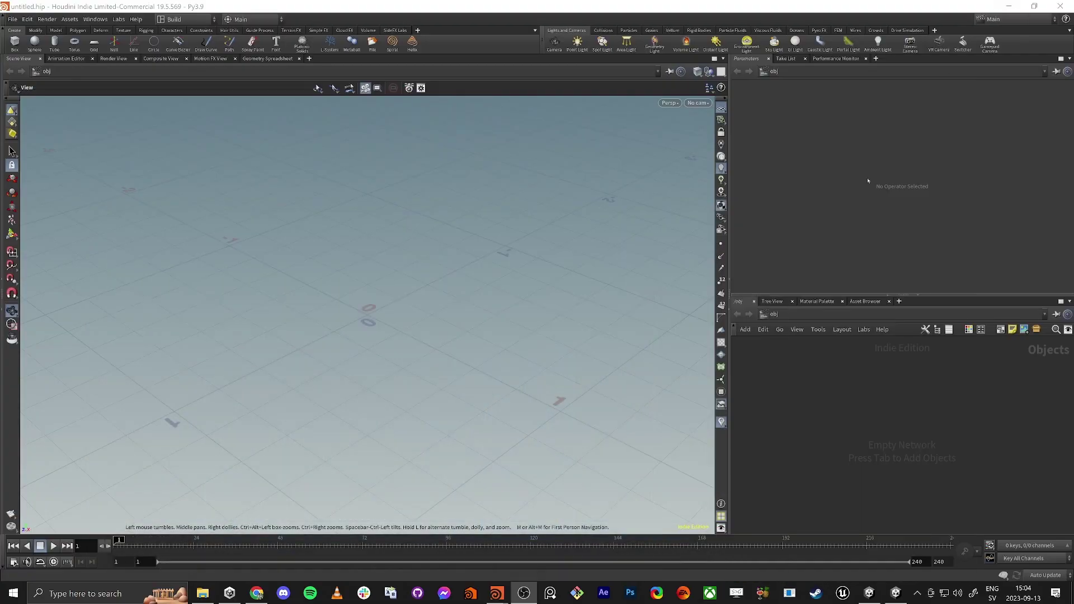
click(893, 594)
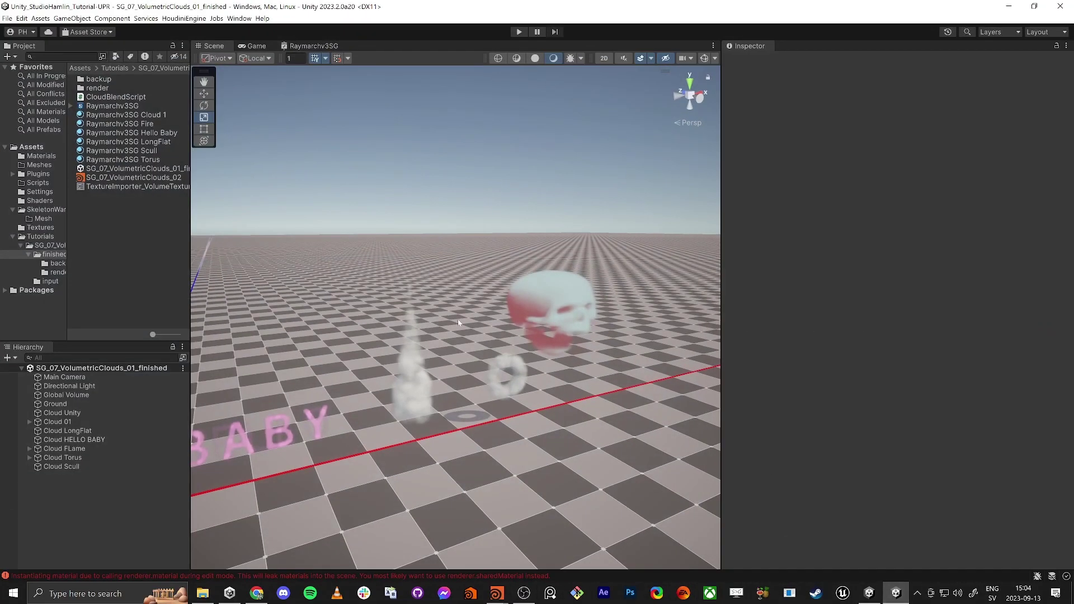
click(869, 595)
click(870, 595)
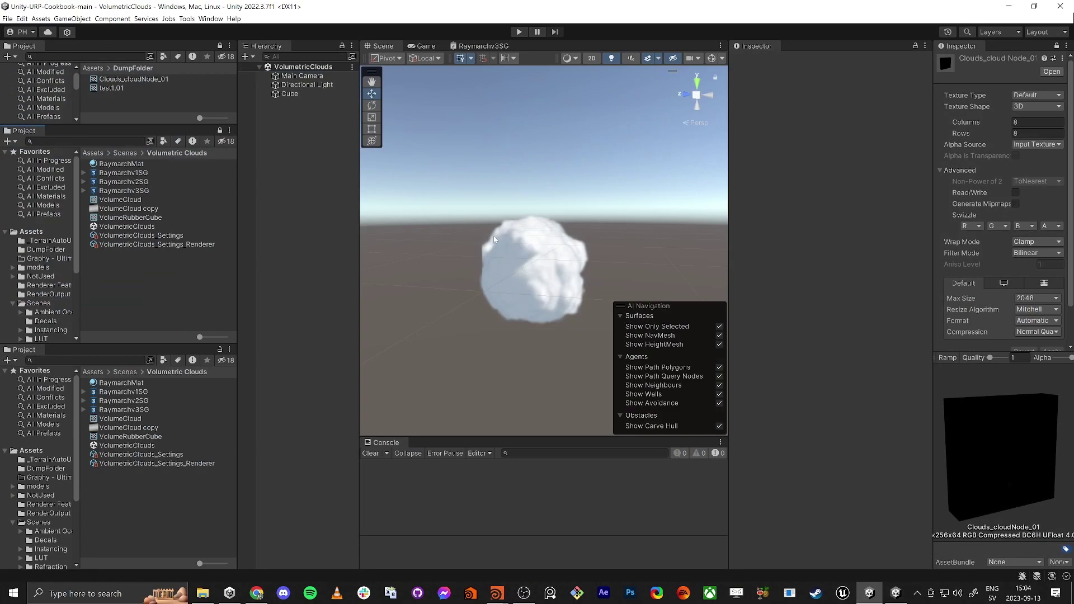
key(d)
right_drag(512, 279, 391, 302)
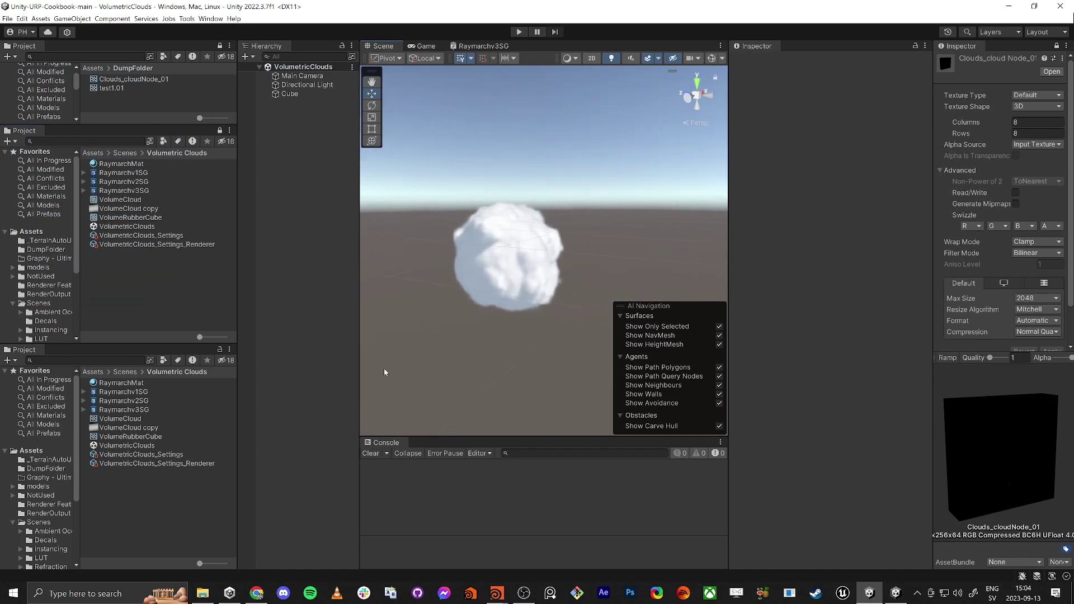
- Widen the Scene view on both sides and select the cloud cube
drag(358, 392, 305, 393)
drag(728, 338, 817, 343)
key(w)
right_drag(592, 343, 590, 311)
click(576, 297)
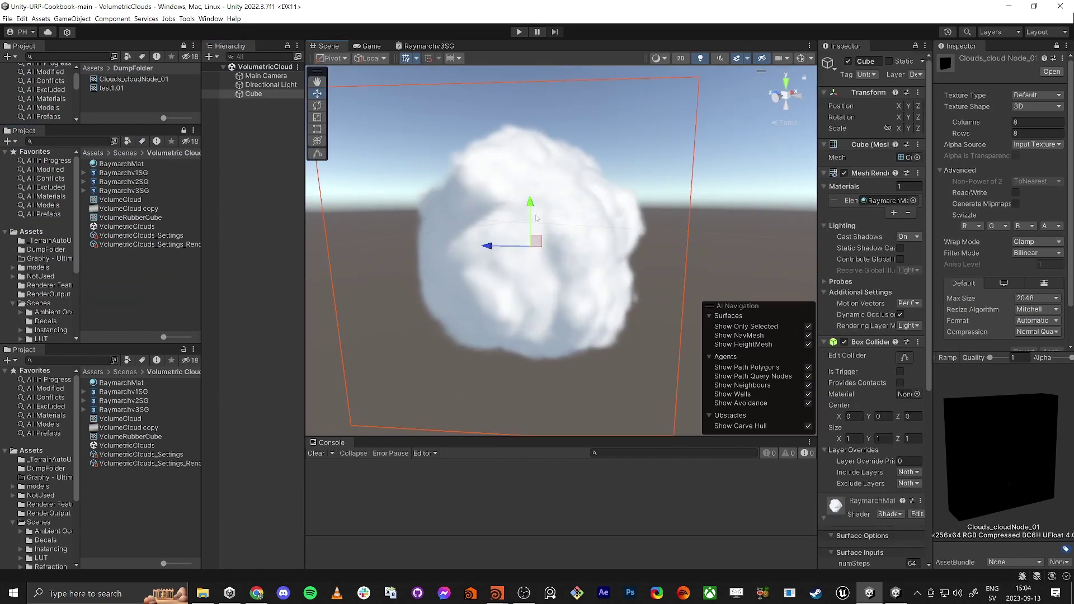
right_drag(583, 243, 596, 250)
key(s)
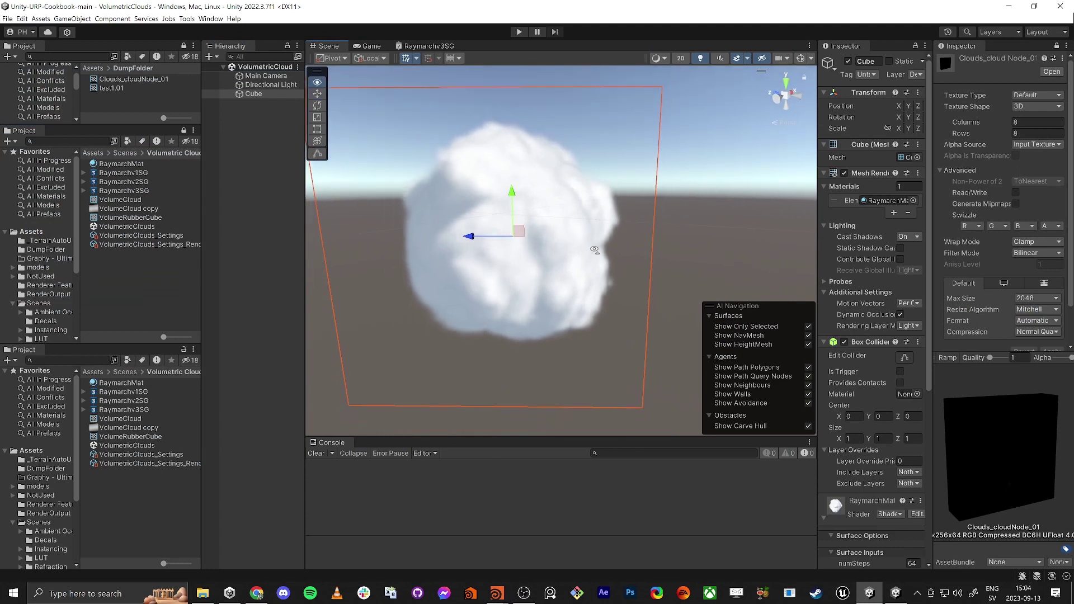
- Go through the Raymarchv1SG, Raymarchv2SG and Raymarchv3SG shader graphs in the Volumetric Clouds folder and view the cloud they render
click(119, 392)
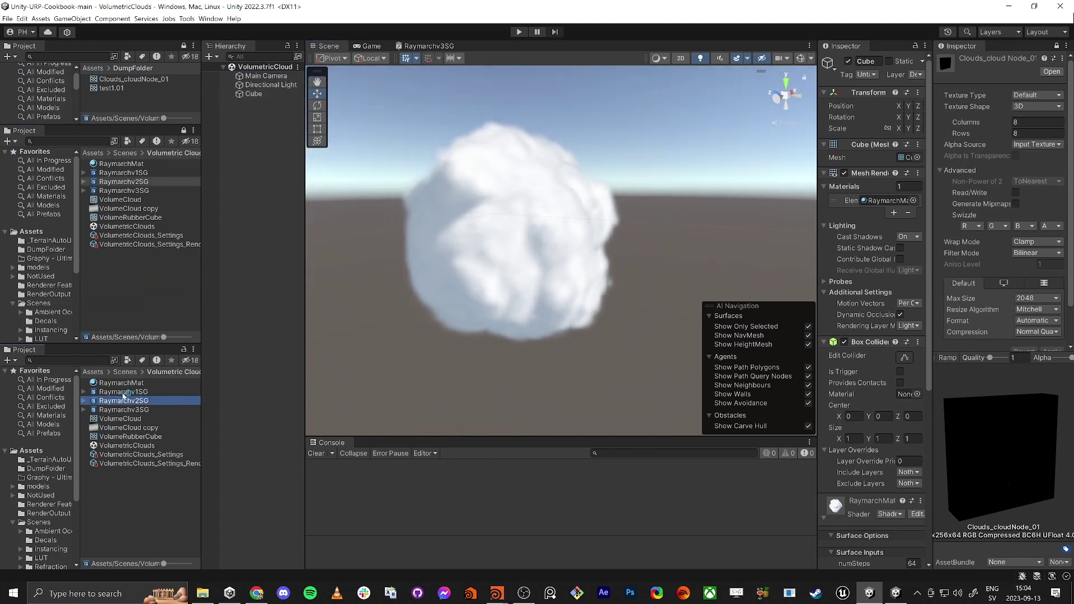
click(129, 401)
click(133, 410)
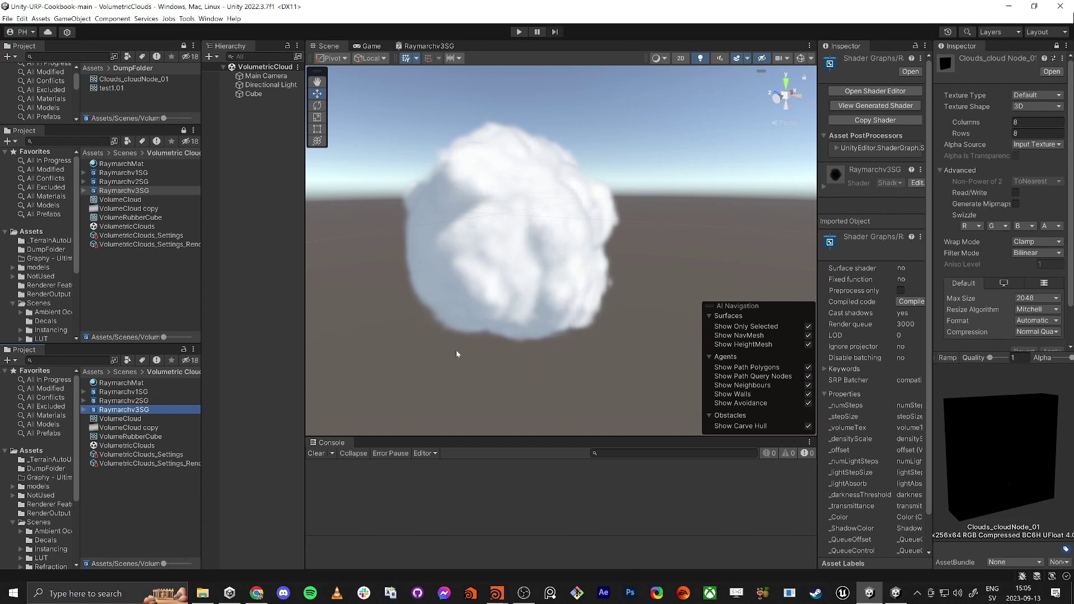
alt+drag(479, 306, 561, 311)
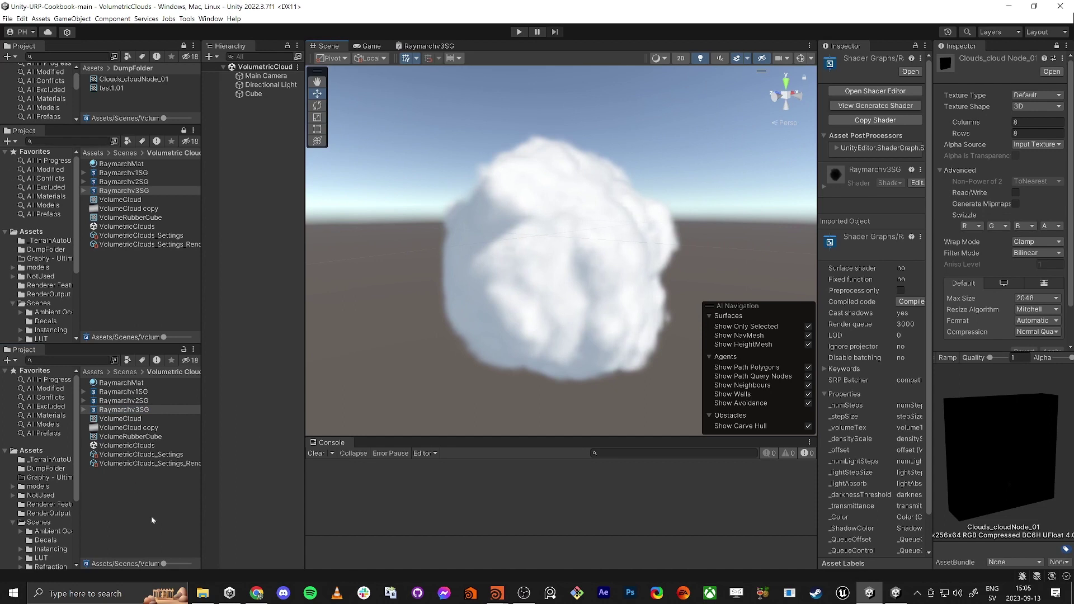
scroll(47, 506, down, 3)
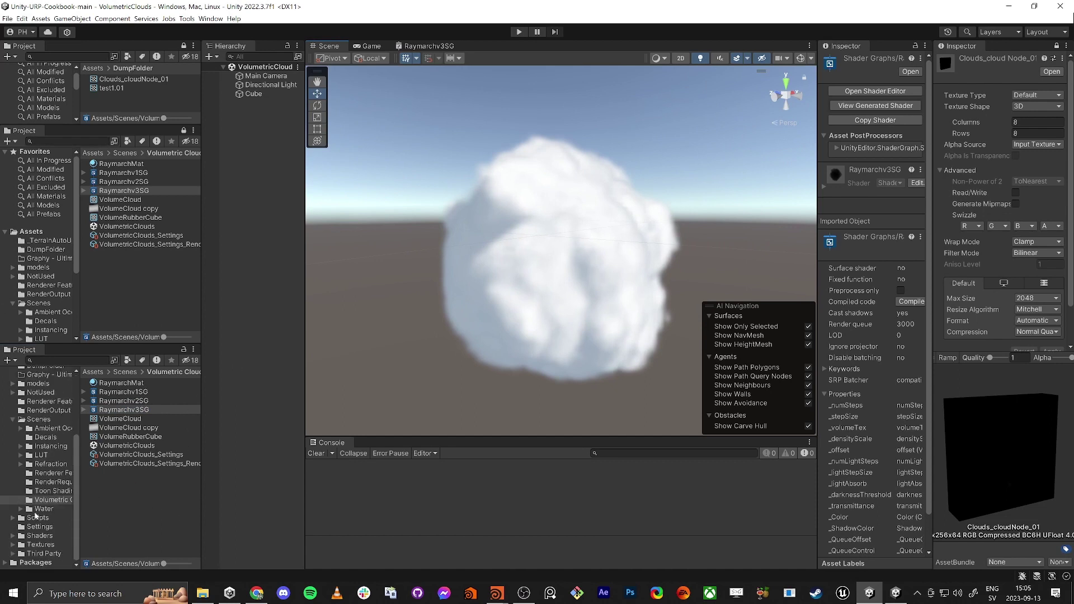
- Switch to the browser to find the GitHub project link in the video description, and return to the cookbook project in Unity
key(alt+Tab)
key(alt+Tab)
key(alt+Tab)
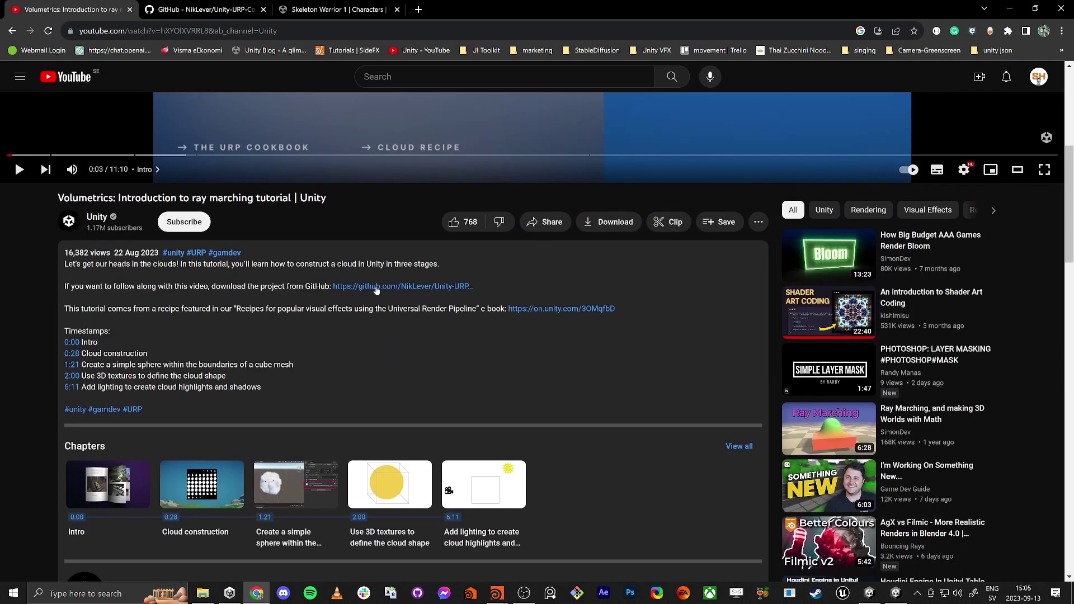
key(alt+Tab)
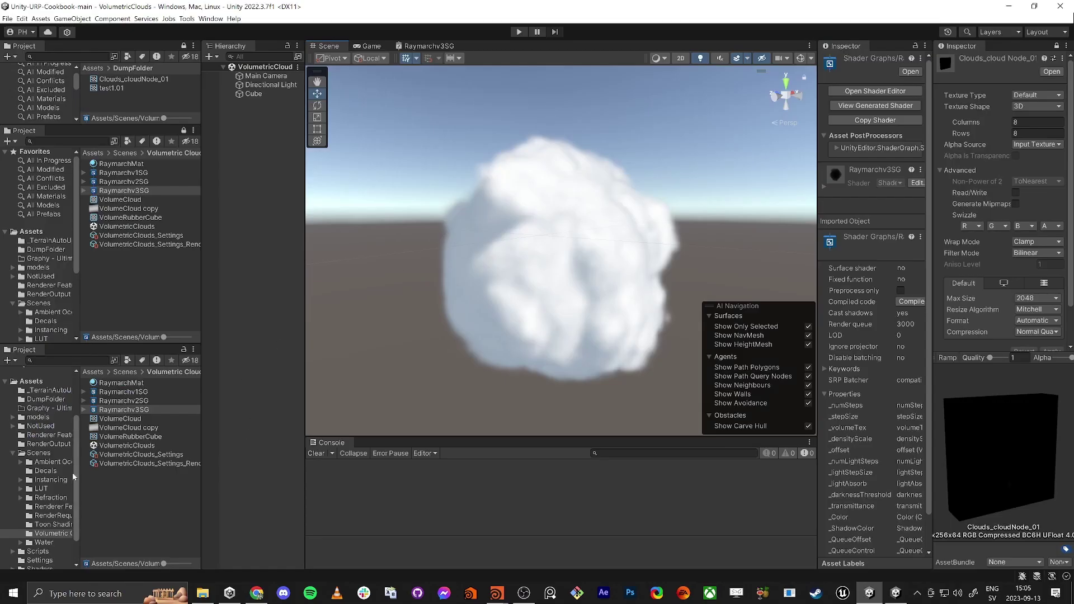
- Close the extra Inspector and locate the material of the selected cloud cube in the project files
alt+drag(490, 276, 513, 306)
click(511, 276)
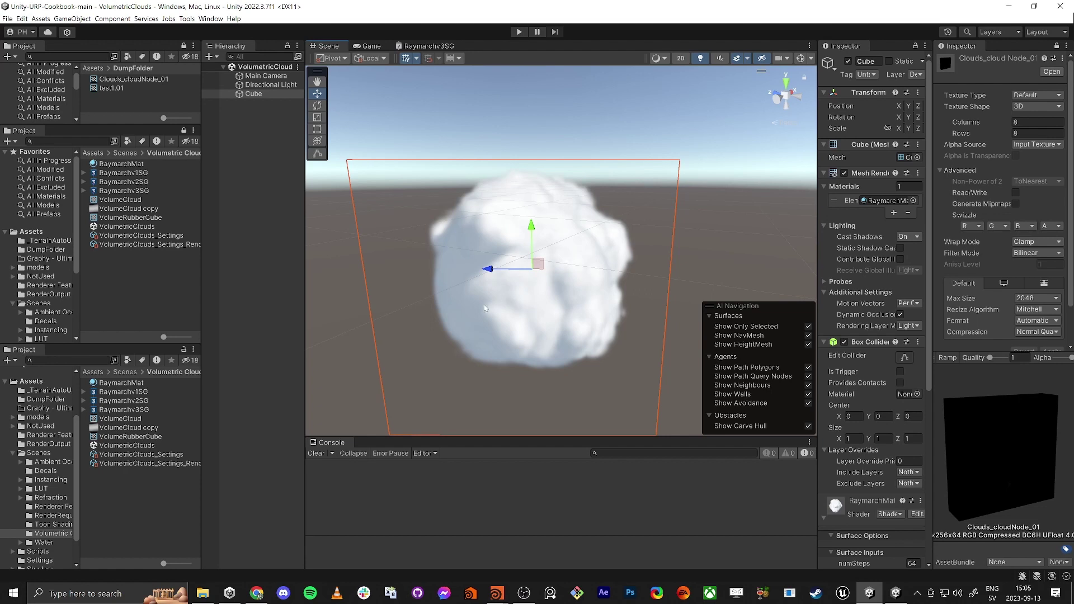
alt+drag(423, 263, 594, 221)
key(e)
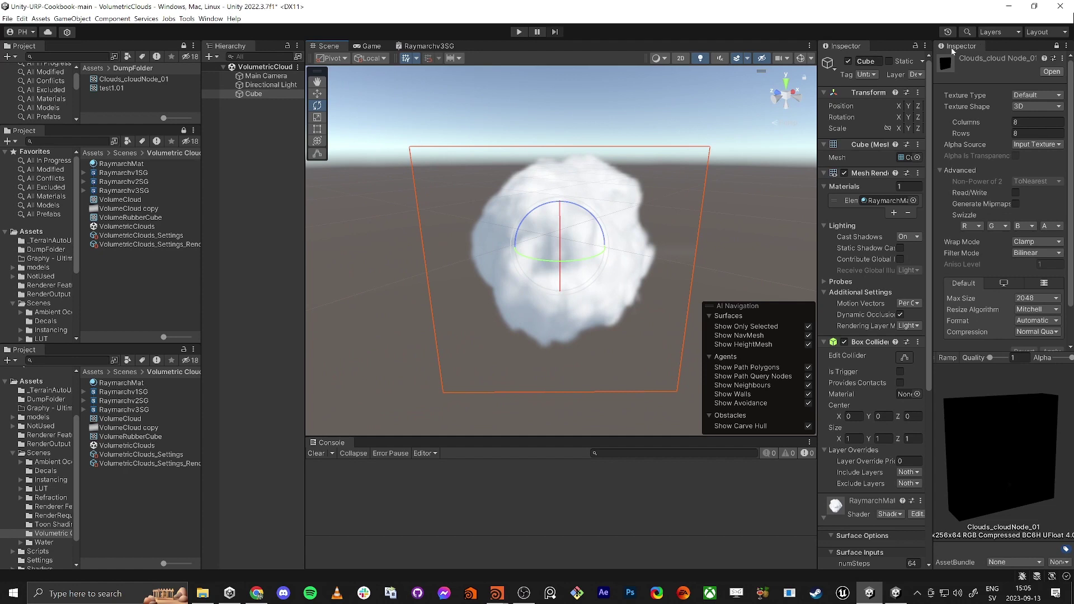
middle_click(953, 48)
click(959, 198)
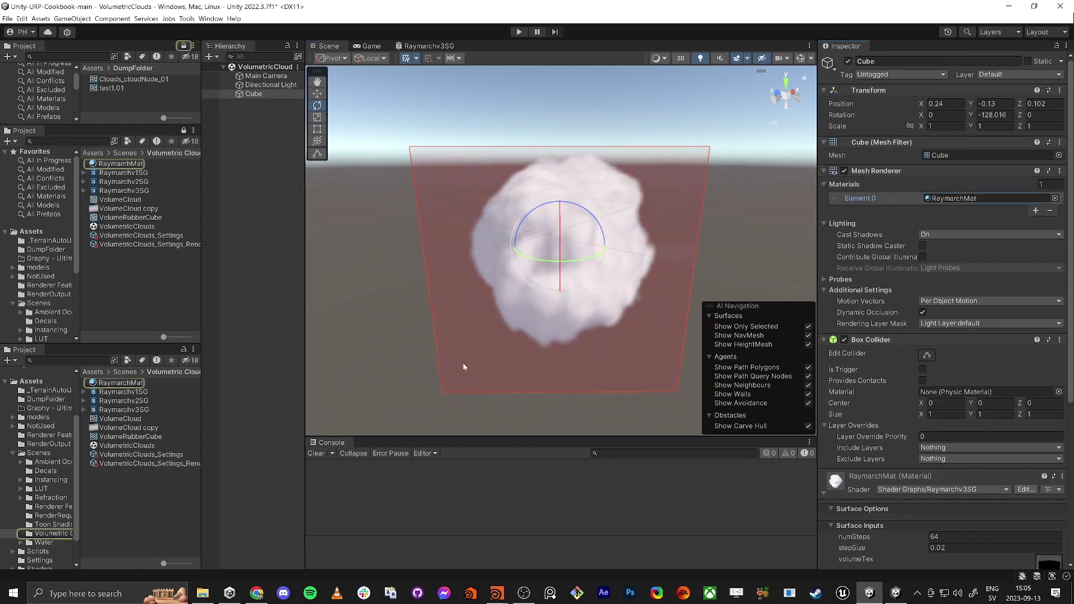
- Prepare a package export of RaymarchMat and go through its dependencies: Raymarchv3SG.shadergraph, VolumeCloud.exr and Raymarch.hlsl
click(118, 384)
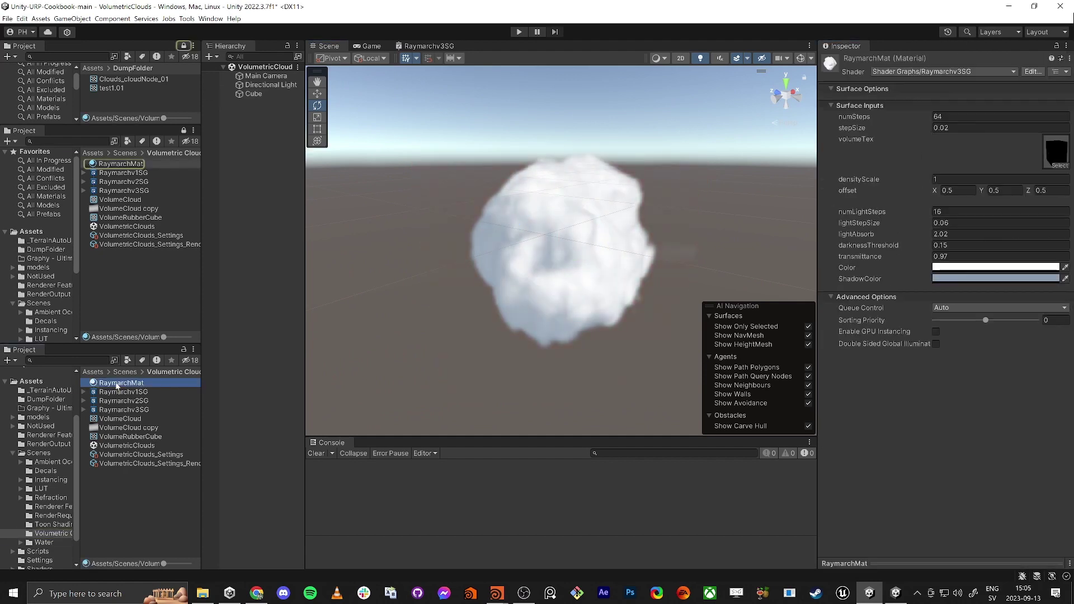
right_click(118, 385)
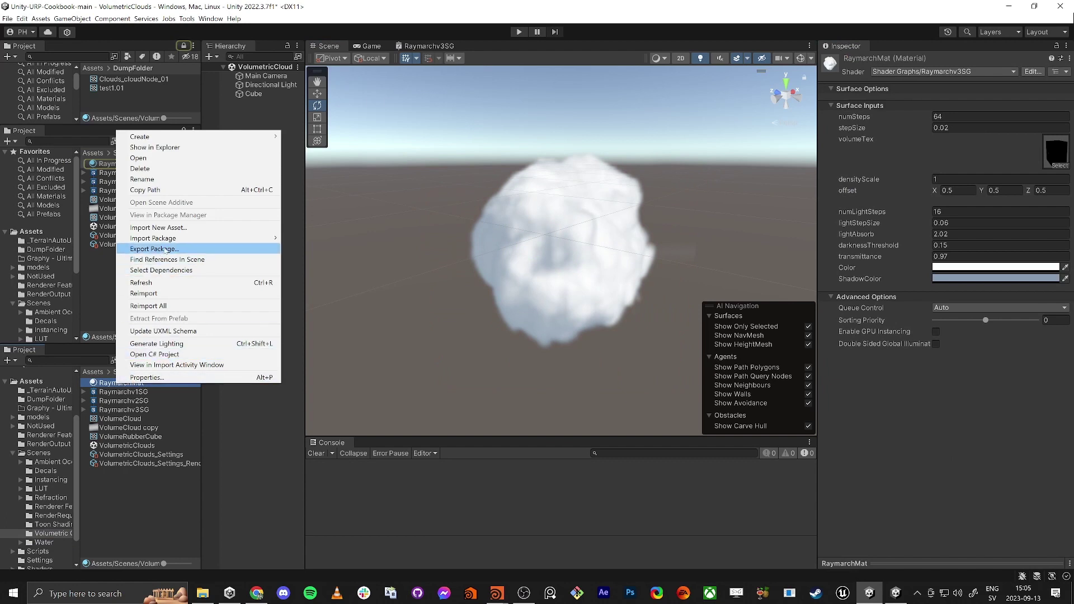
click(166, 249)
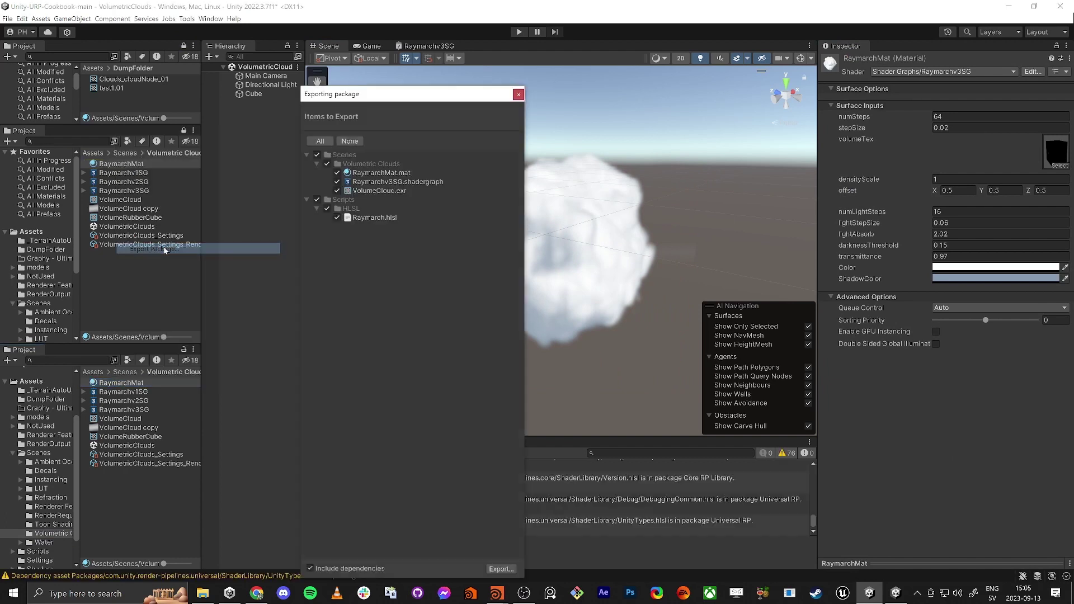
click(398, 174)
click(372, 183)
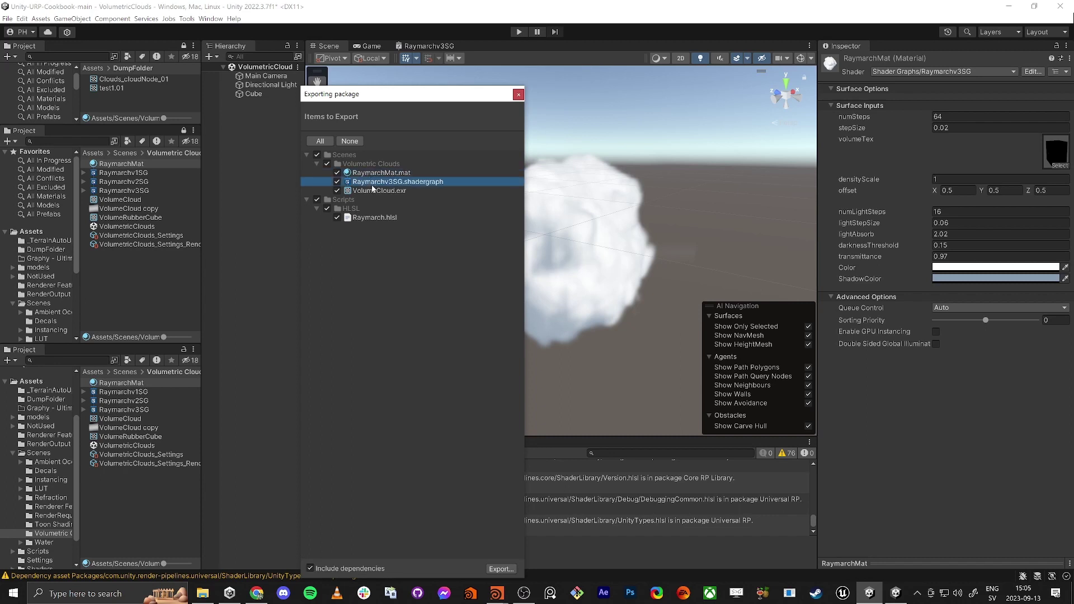
click(370, 191)
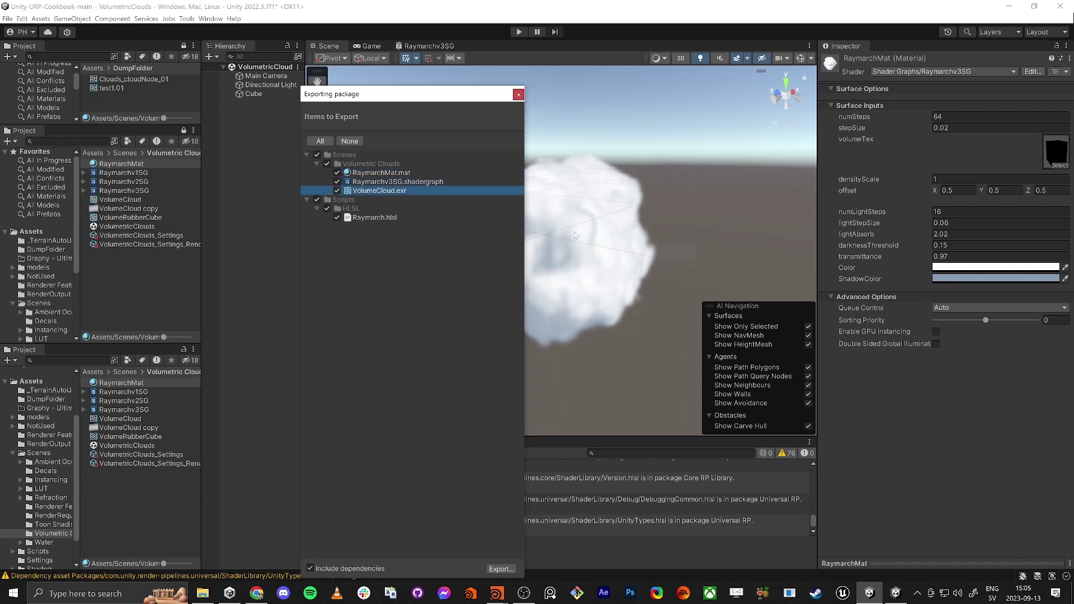
click(373, 218)
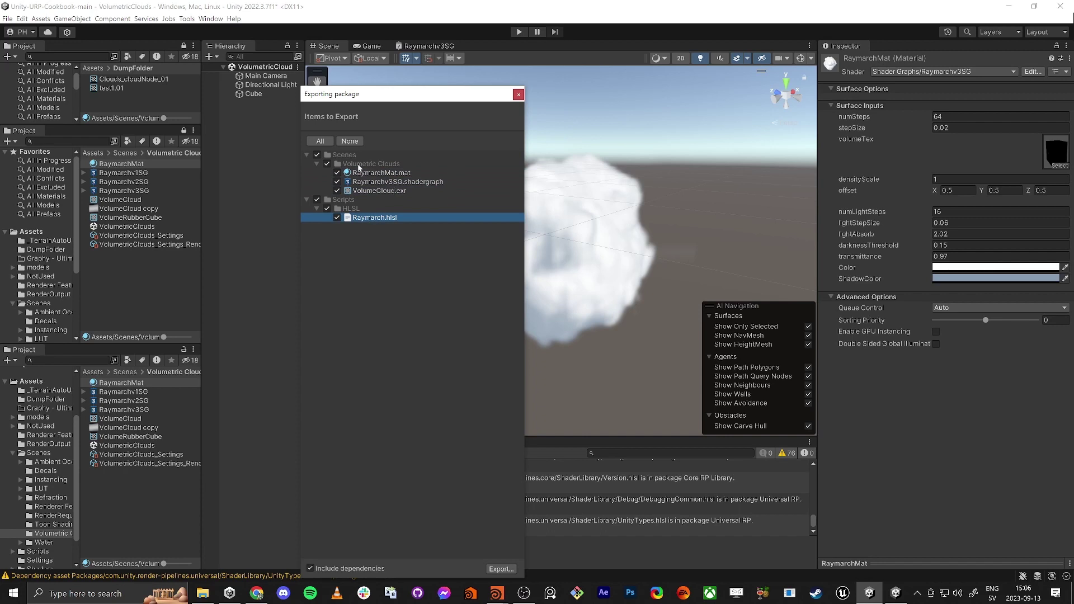
- Try to export the package to the Desktop over the existing Cloud.unitypackage
click(502, 569)
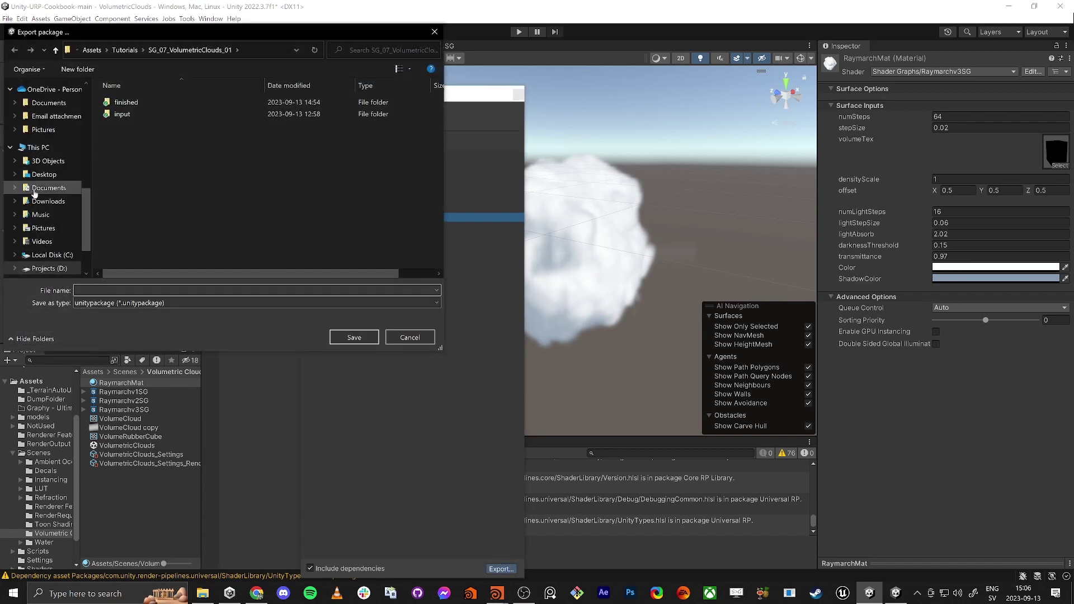
scroll(52, 187, up, 4)
scroll(52, 188, up, 4)
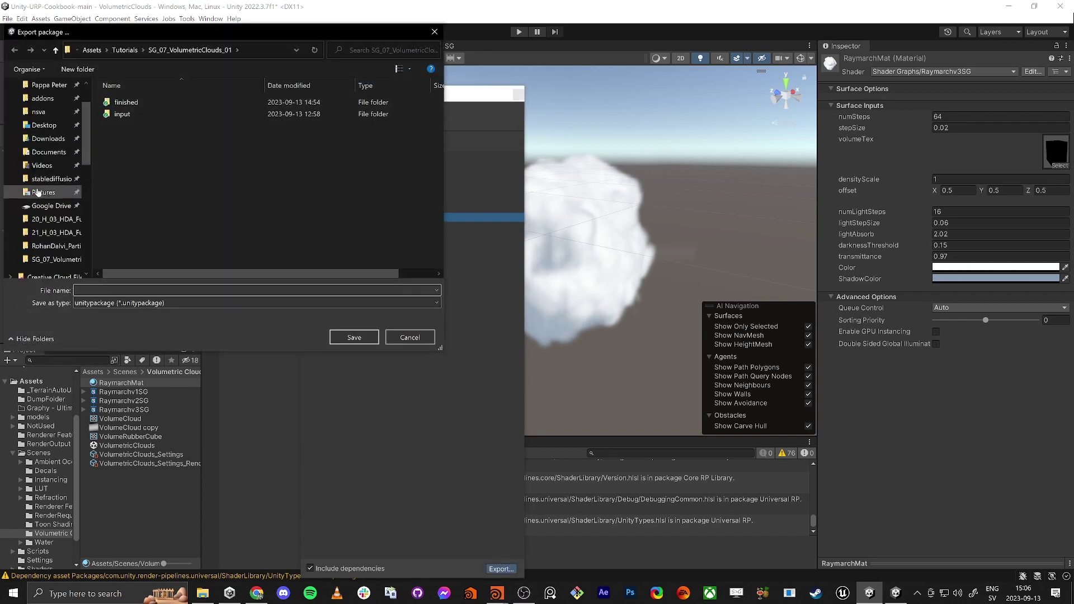
click(51, 175)
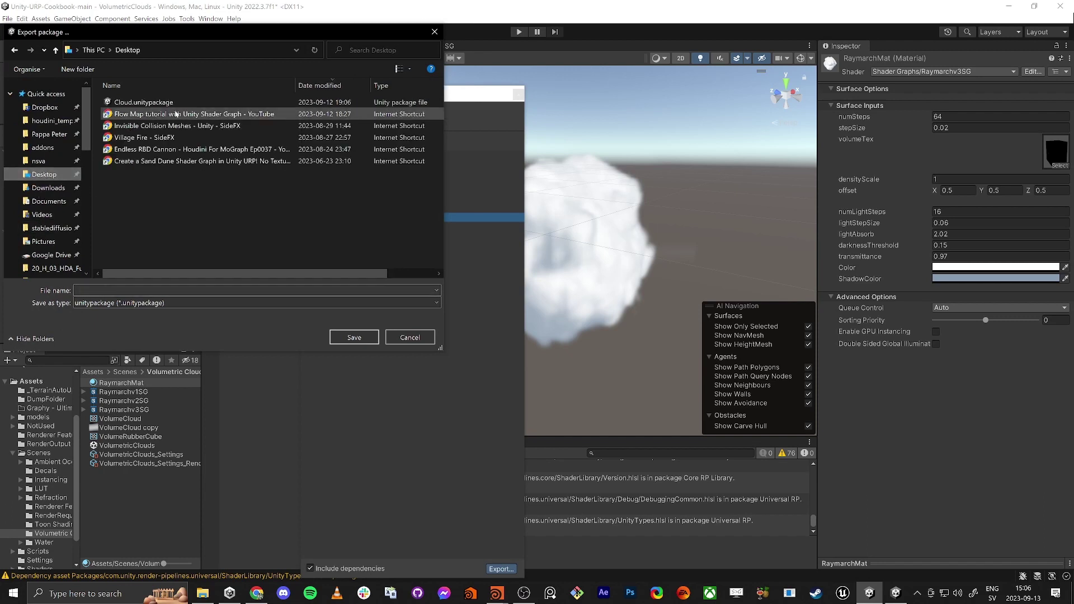
click(109, 104)
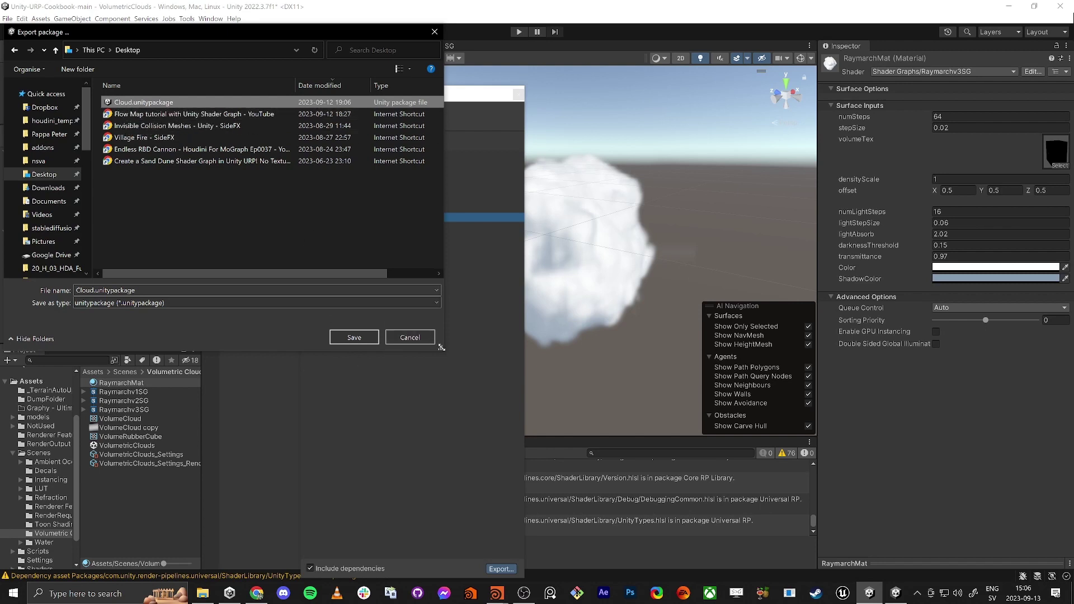
click(411, 337)
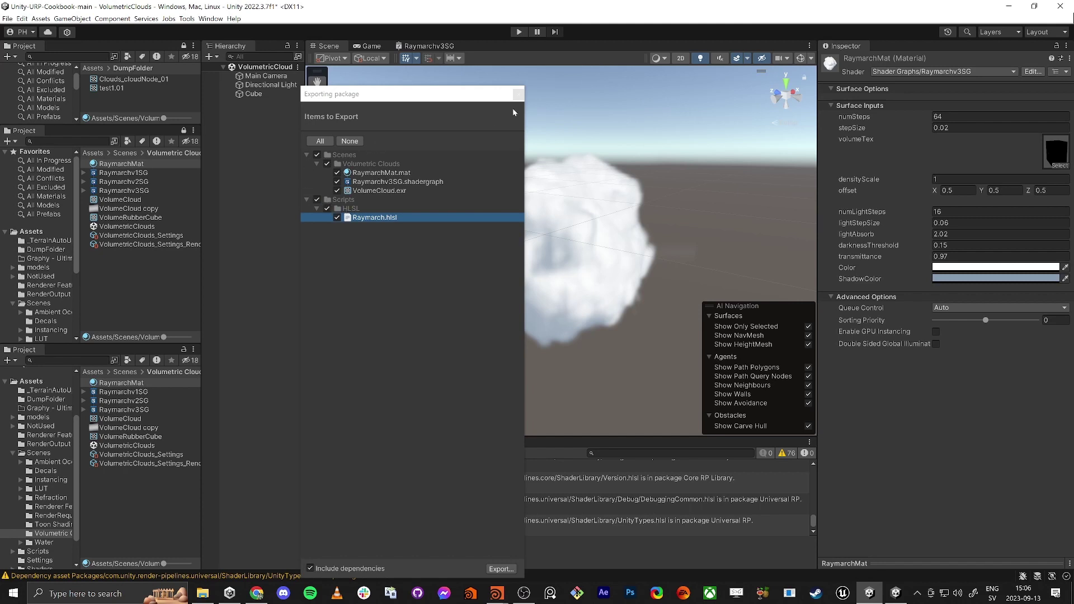
click(517, 94)
- Minimize the open windows, close Unity Hub and switch to the Unity_StudioHamlin_Tutorial-UPR project
click(1014, 8)
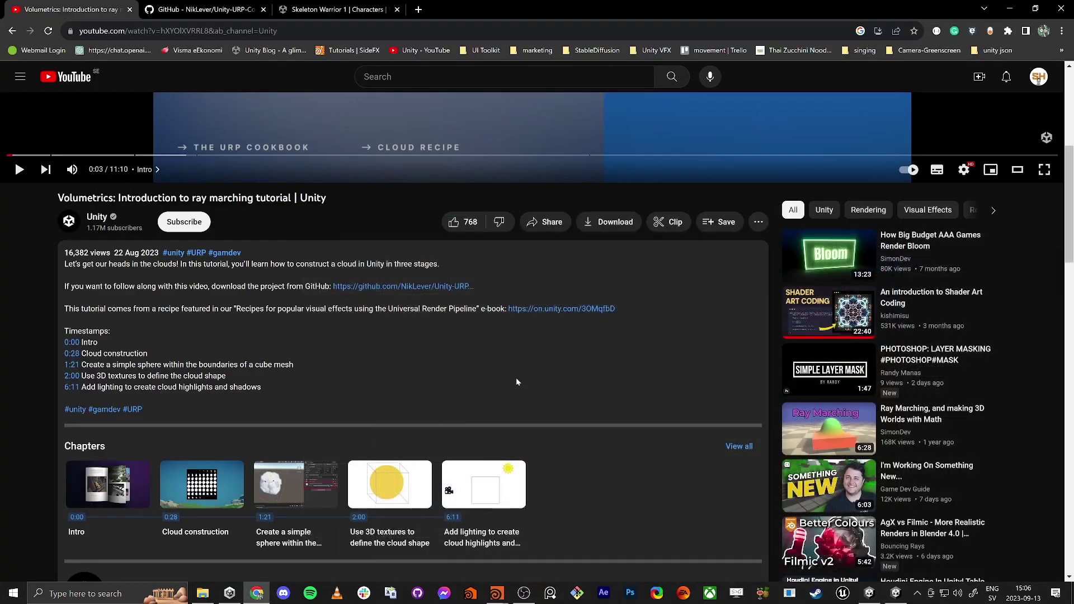
click(1009, 6)
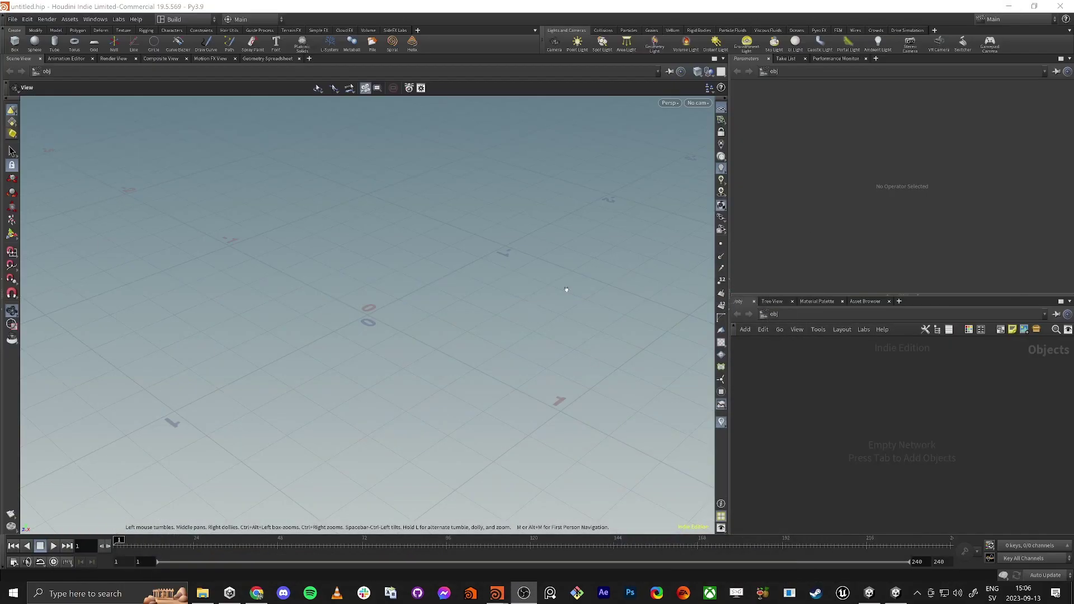
click(1009, 6)
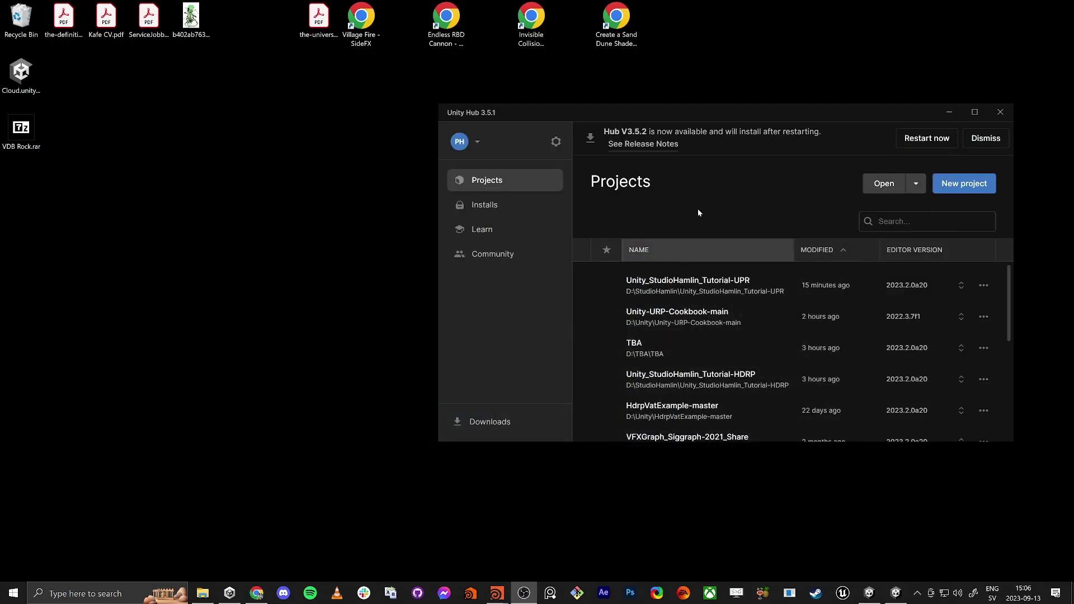
click(1000, 113)
key(alt+Tab)
key(Escape)
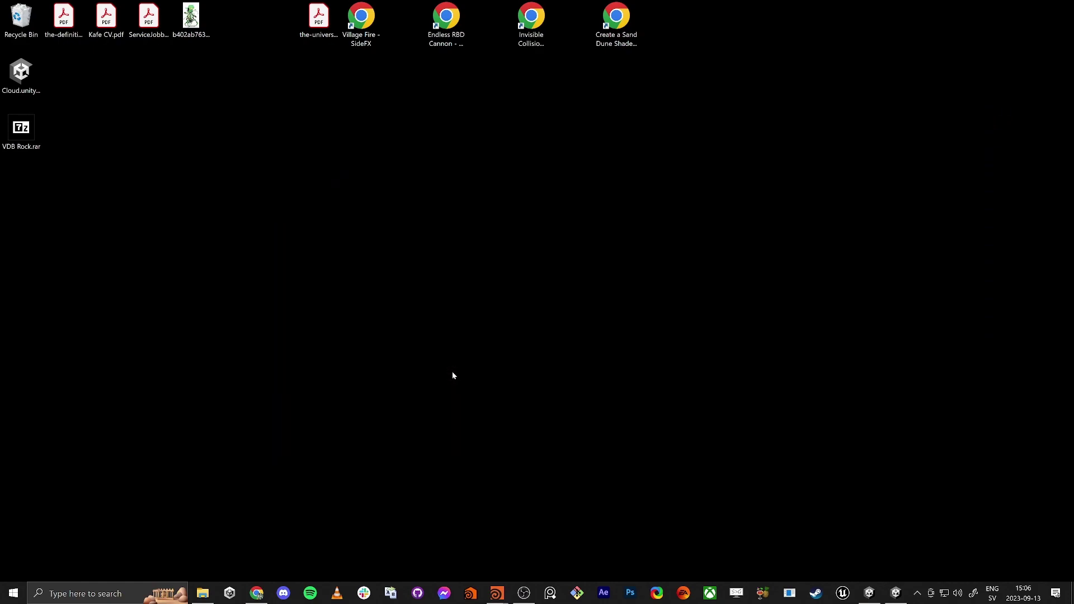
key(alt+Tab)
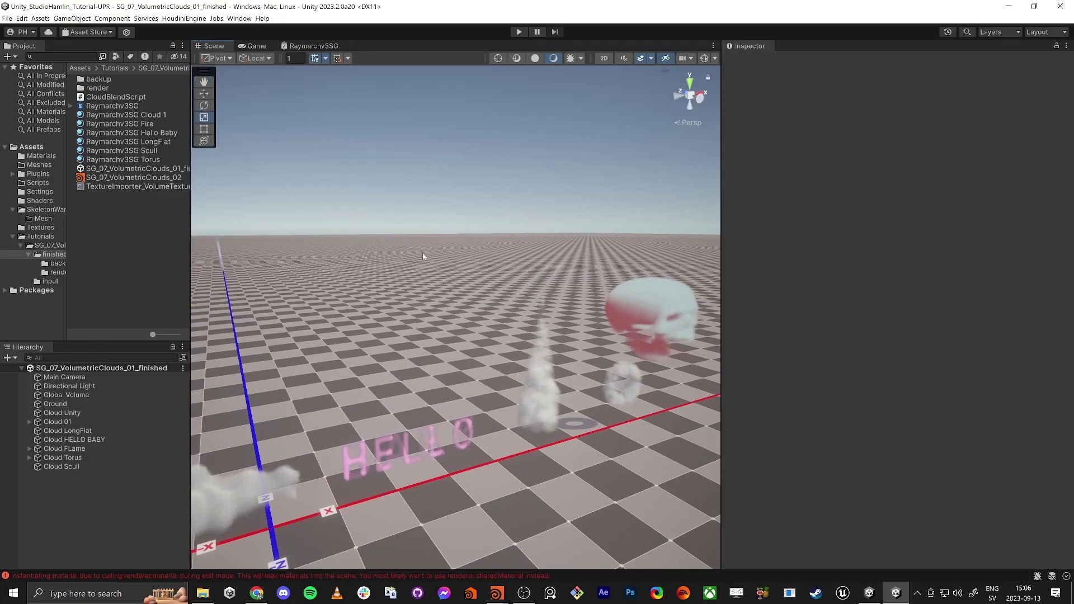
- Try to import the custom package Cloud.unitypackage from the Desktop into the tutorial project
click(40, 18)
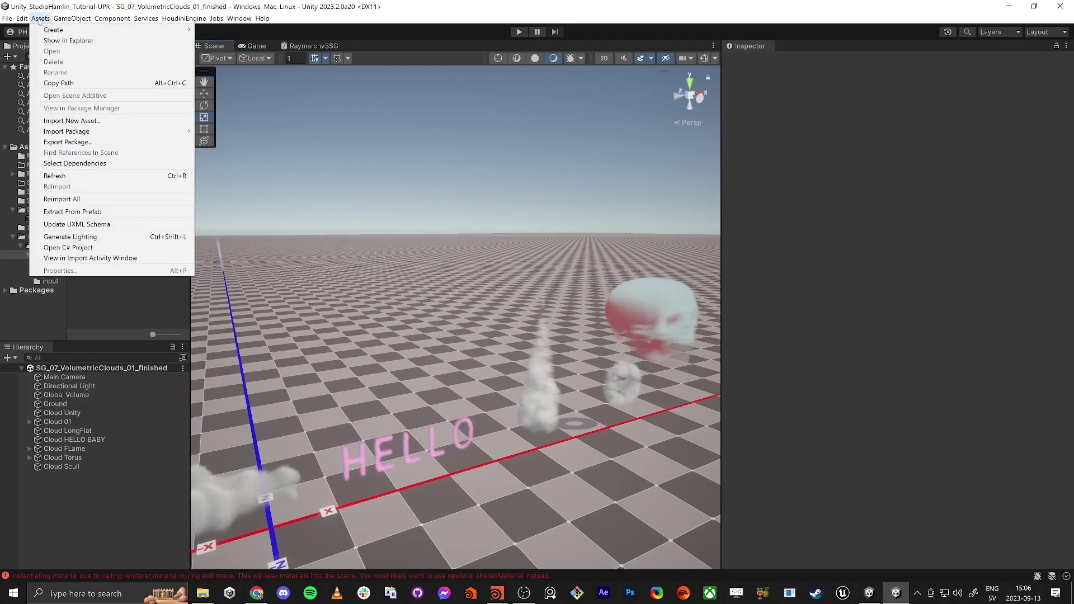
mouse_move(112, 132)
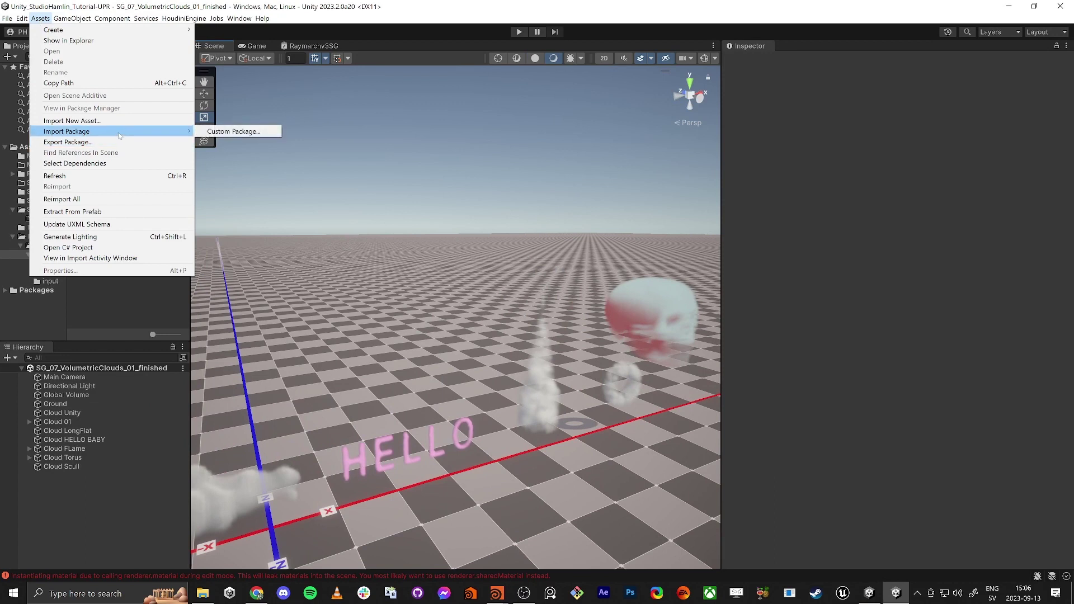
click(244, 137)
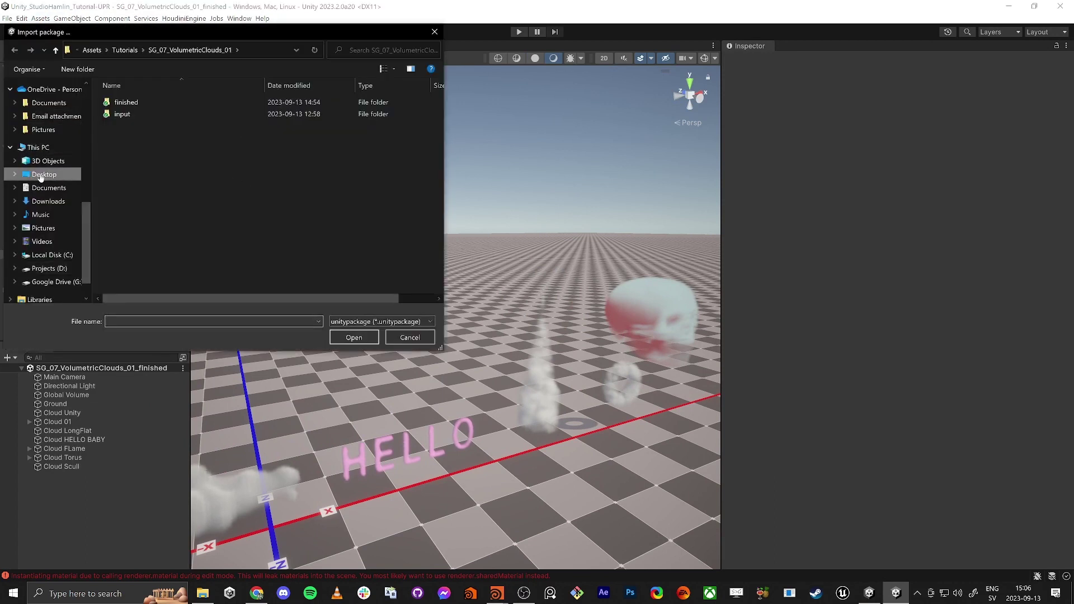
click(41, 174)
click(137, 103)
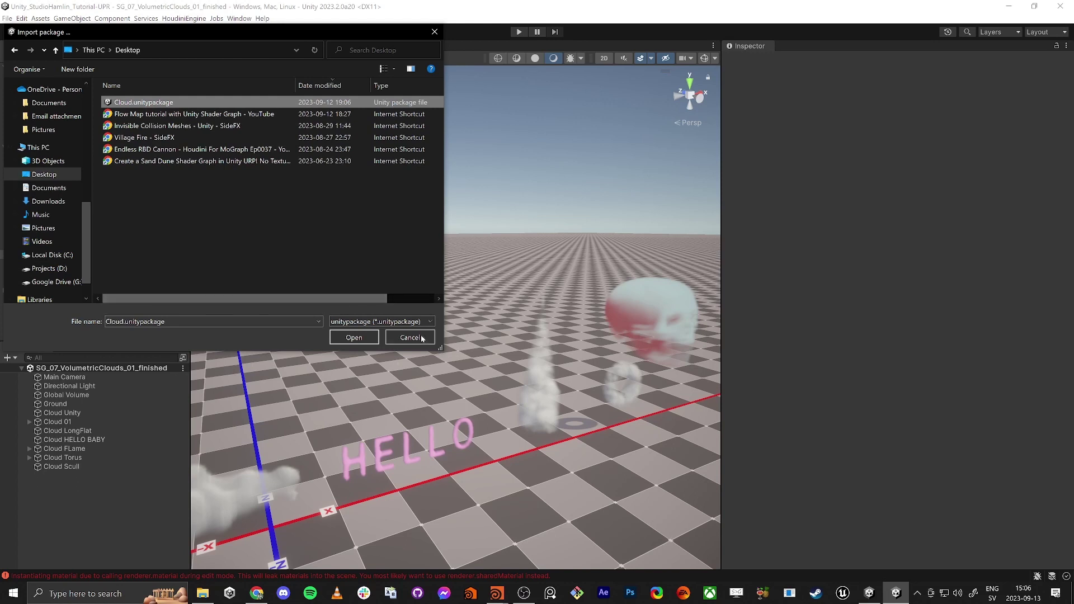
click(353, 338)
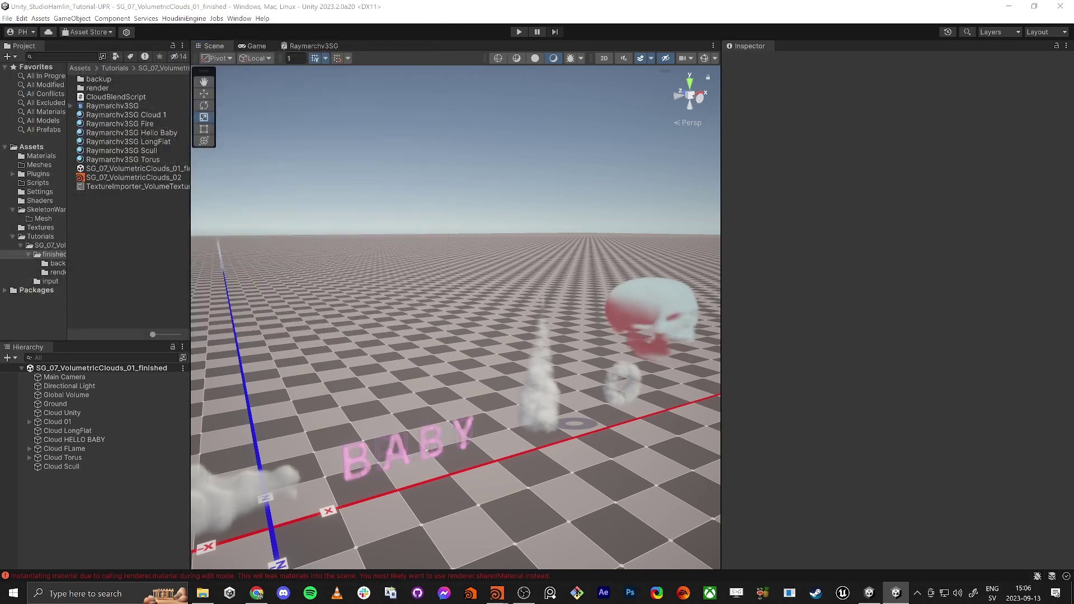
drag(619, 211, 393, 81)
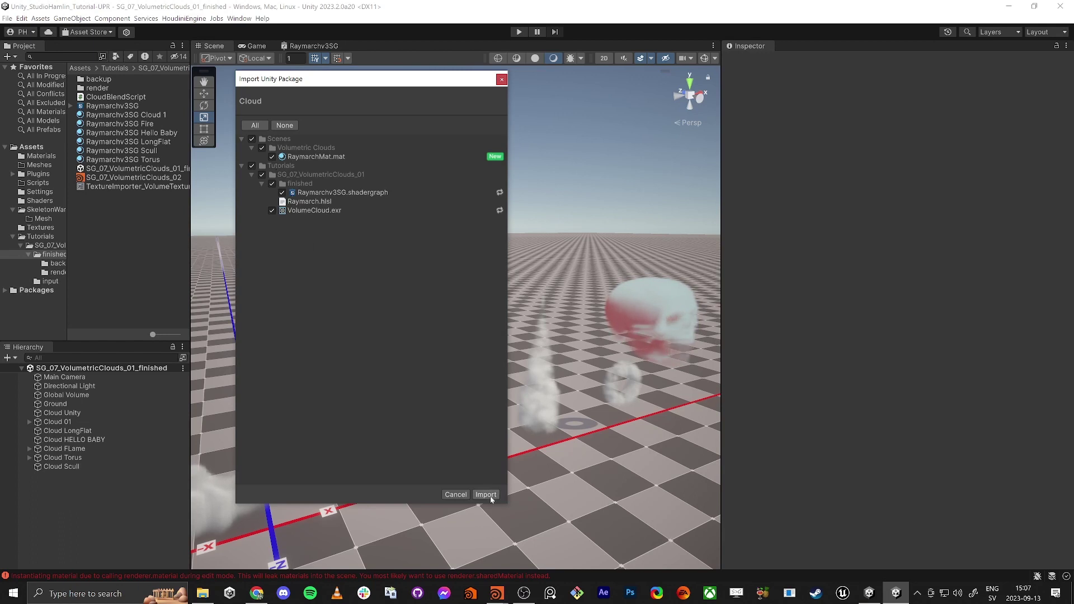
click(455, 495)
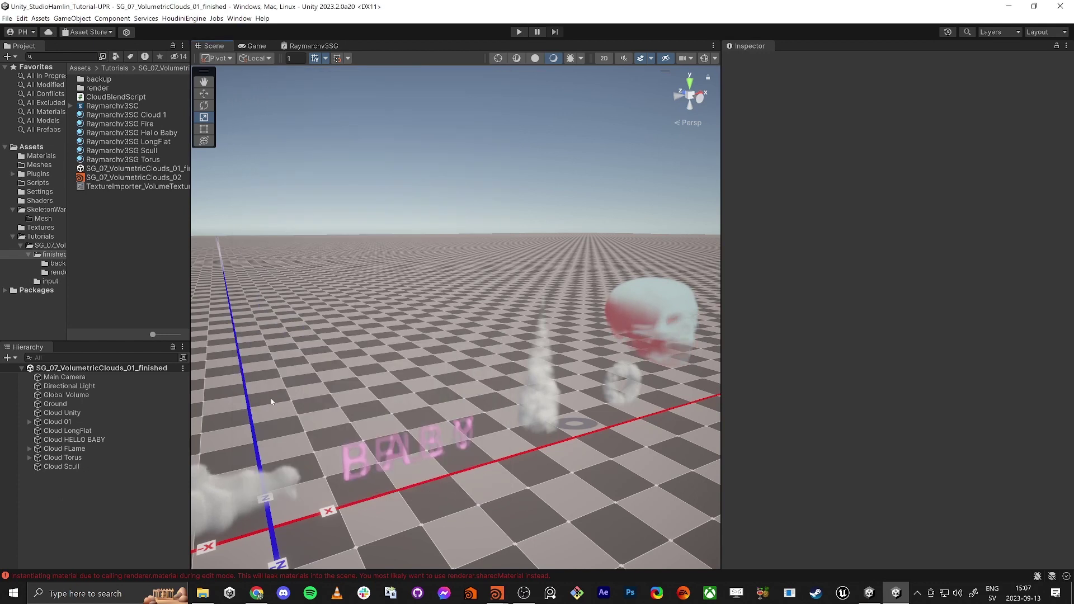
- Open the SG_07_VolumetricClouds_01 folder and select Raymarch, the Raymarchv3SG material and shader graph, and VolumeCloud
click(49, 245)
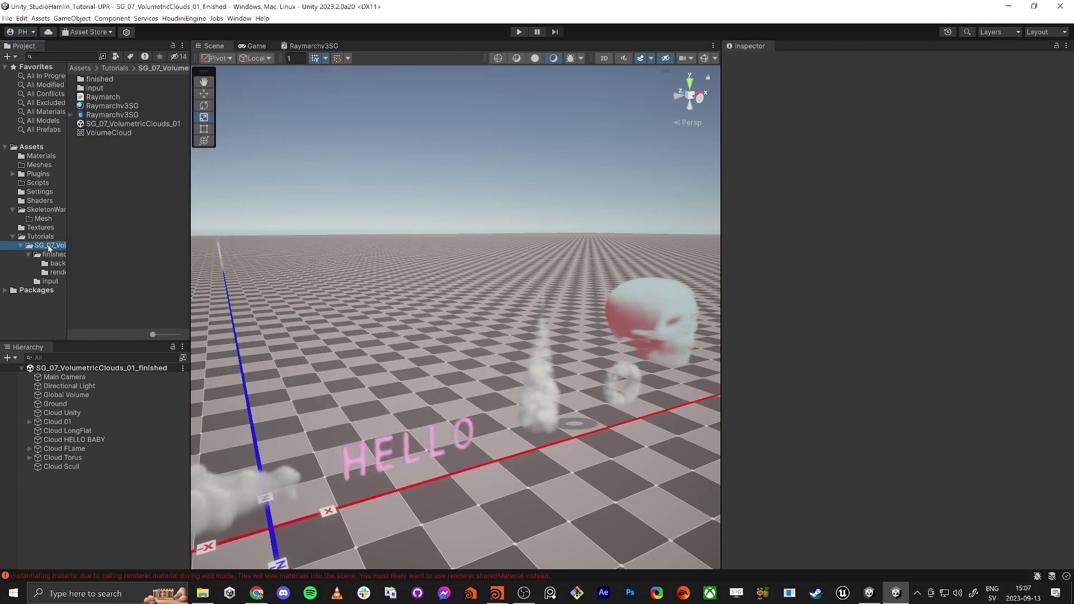
drag(191, 269, 272, 269)
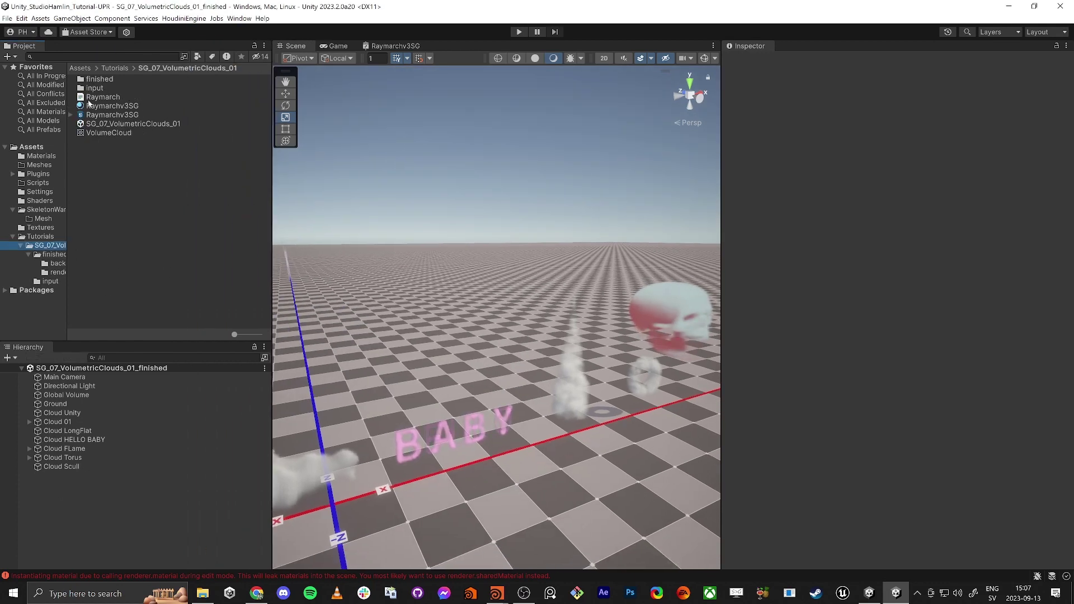
click(109, 107)
ctrl+click(111, 114)
ctrl+click(109, 98)
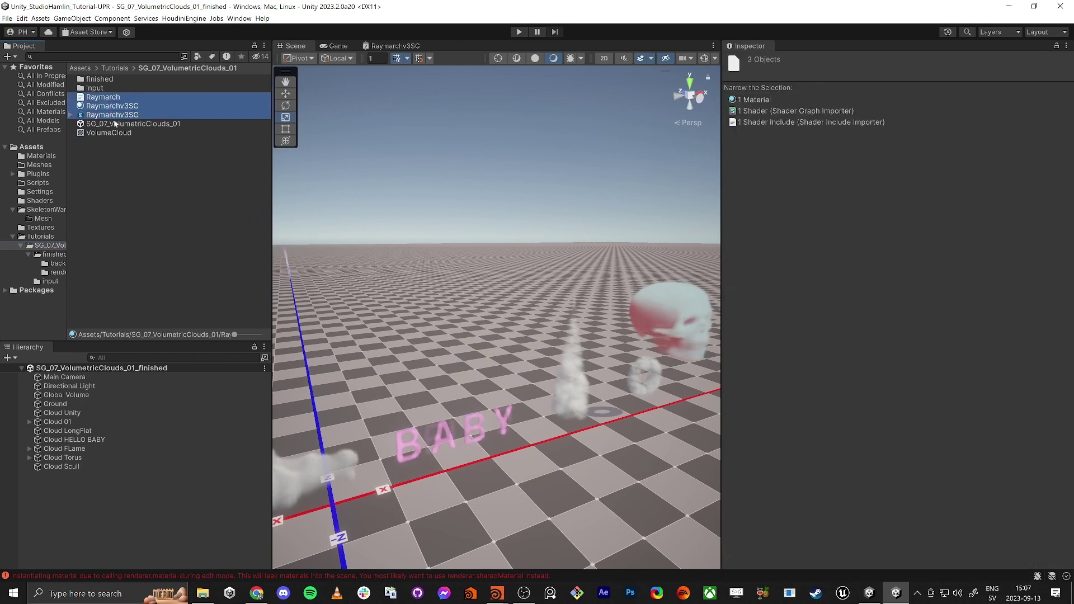
ctrl+click(112, 134)
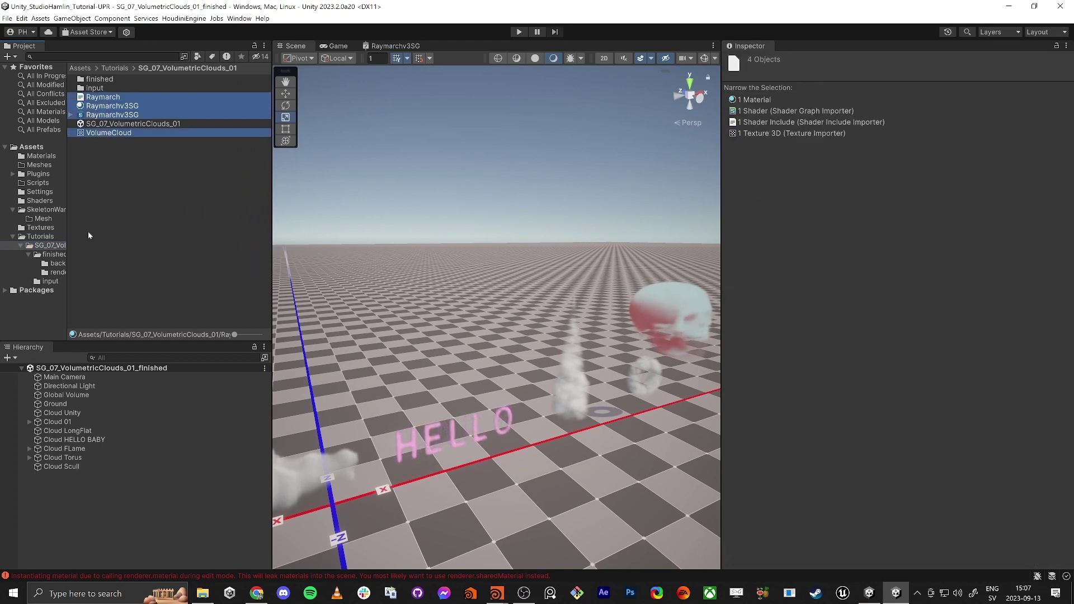
- Widen the project folder tree and the asset list so full names fit, and clear the asset selection
drag(68, 243, 129, 244)
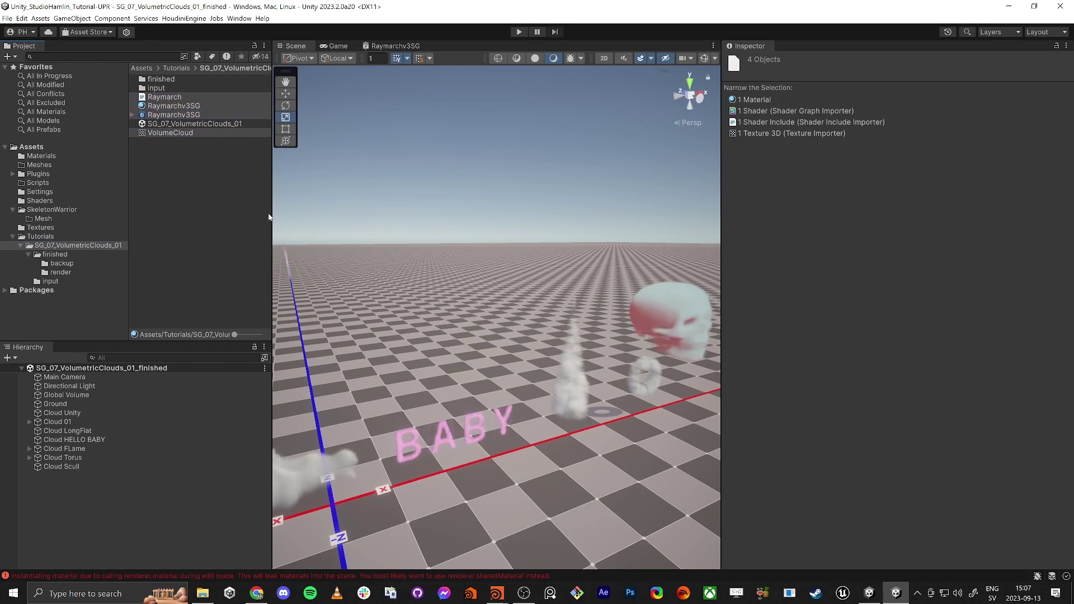
drag(272, 217, 298, 216)
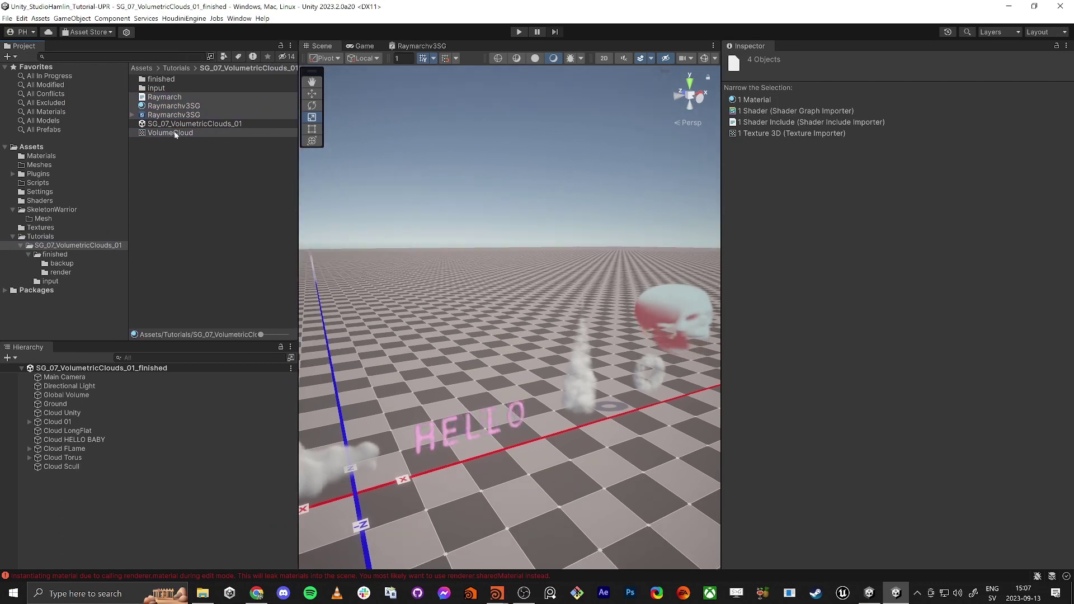
click(188, 202)
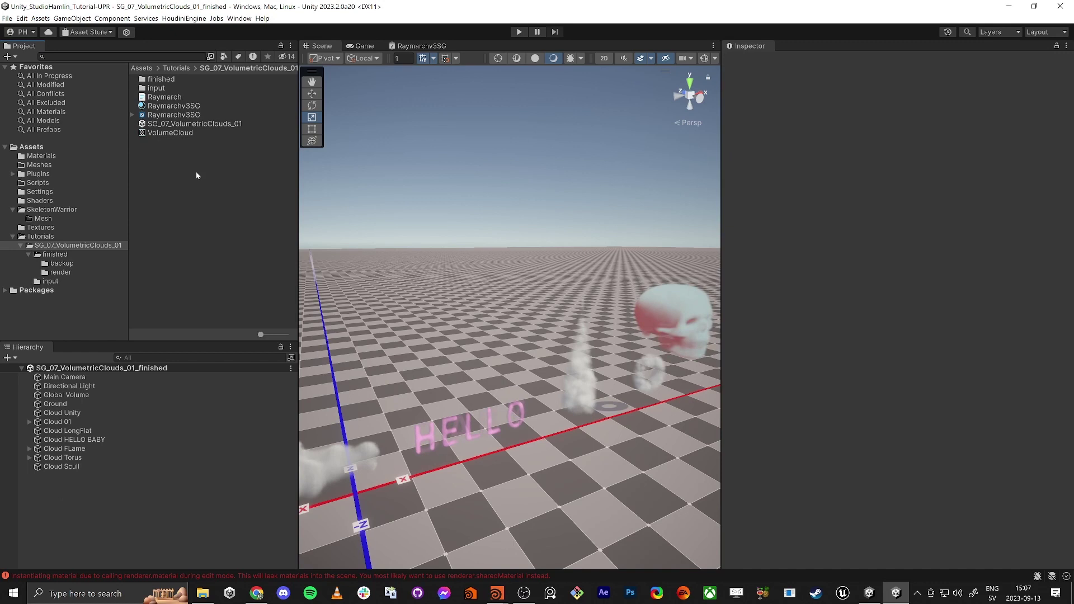
- Open the SG_07_VolumetricClouds_01 scene and deselect its scene asset
double_click(185, 124)
right_drag(530, 378, 443, 358)
key(s)
key(w)
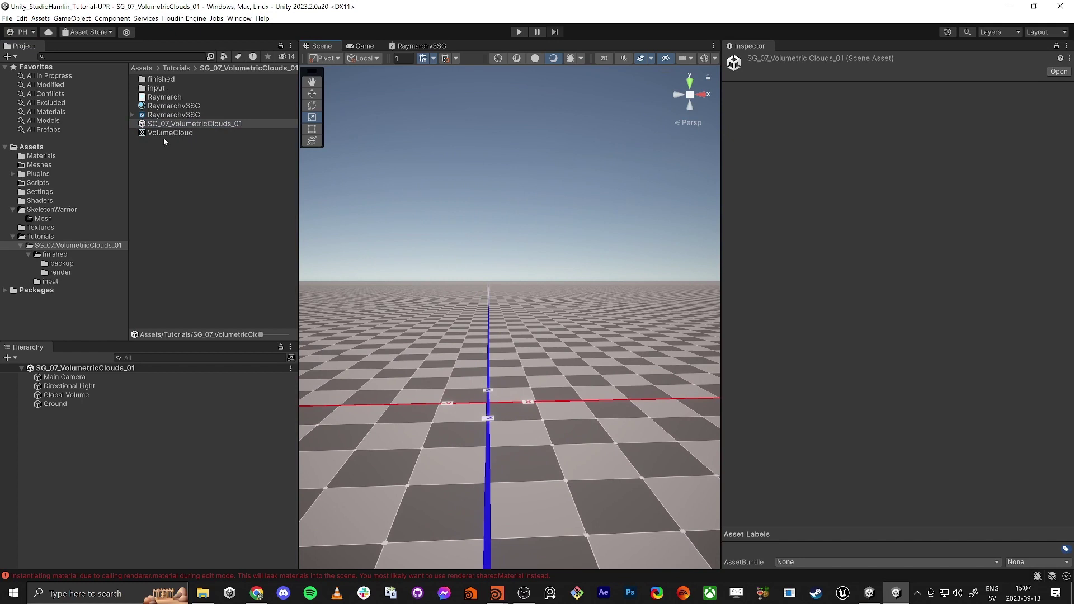
click(166, 173)
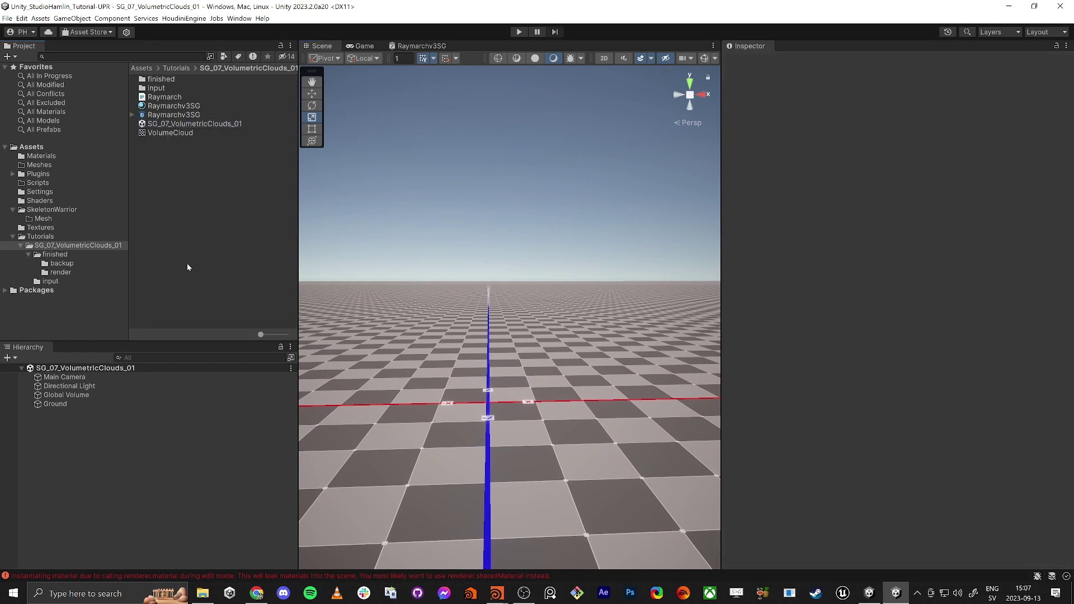
- Dock the Hierarchy as its own column between the Project and Scene views and adjust the column widths
drag(25, 348, 250, 241)
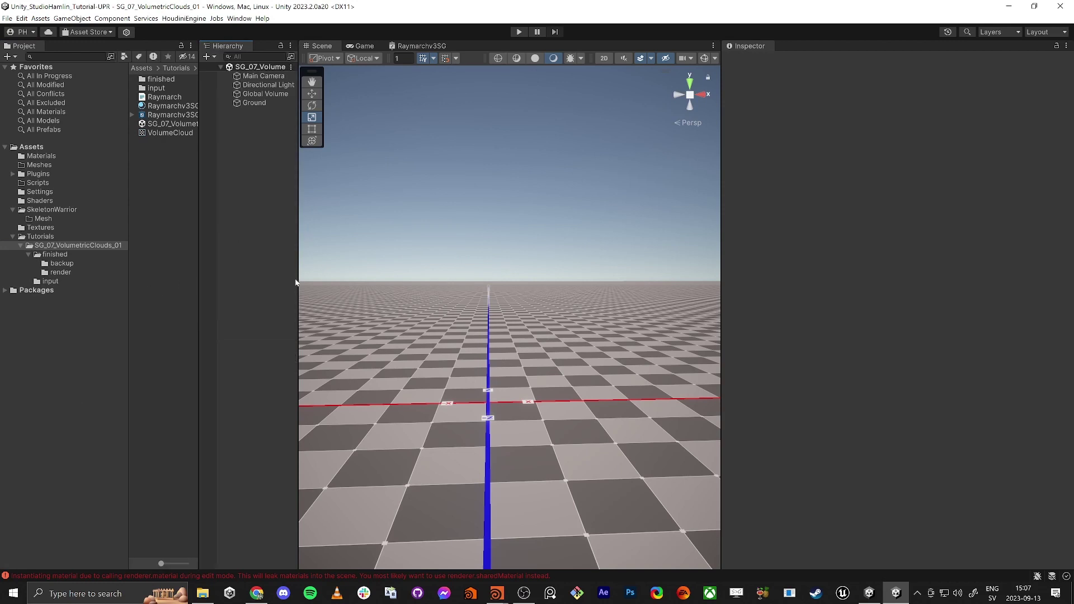
drag(296, 282, 348, 283)
drag(127, 308, 82, 306)
drag(231, 293, 207, 296)
- Add a 3D cube to the scene and apply the Raymarchv3SG material to it
right_click(285, 196)
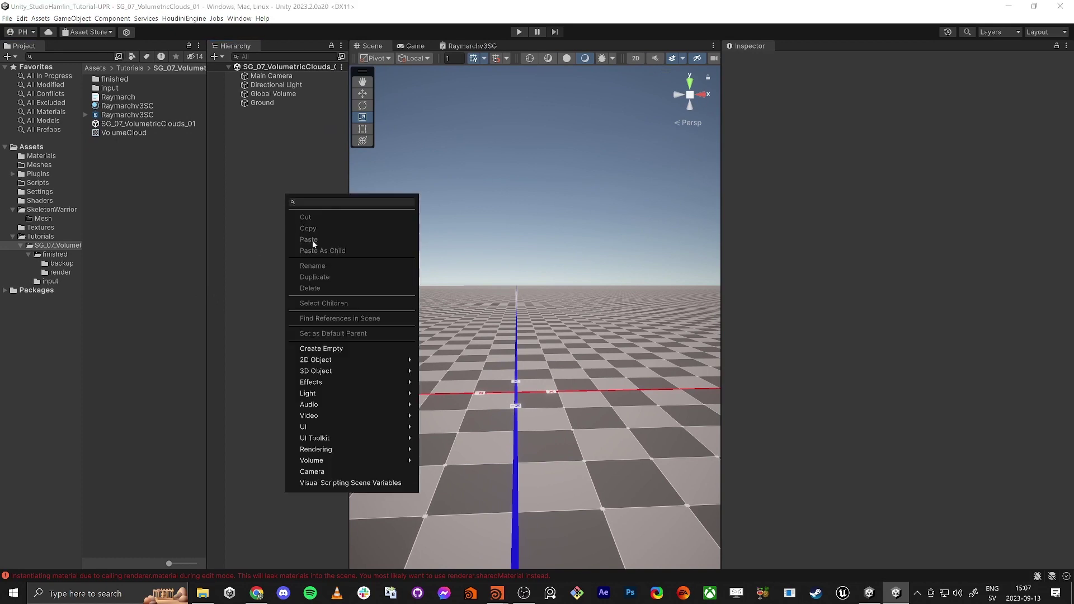
mouse_move(330, 369)
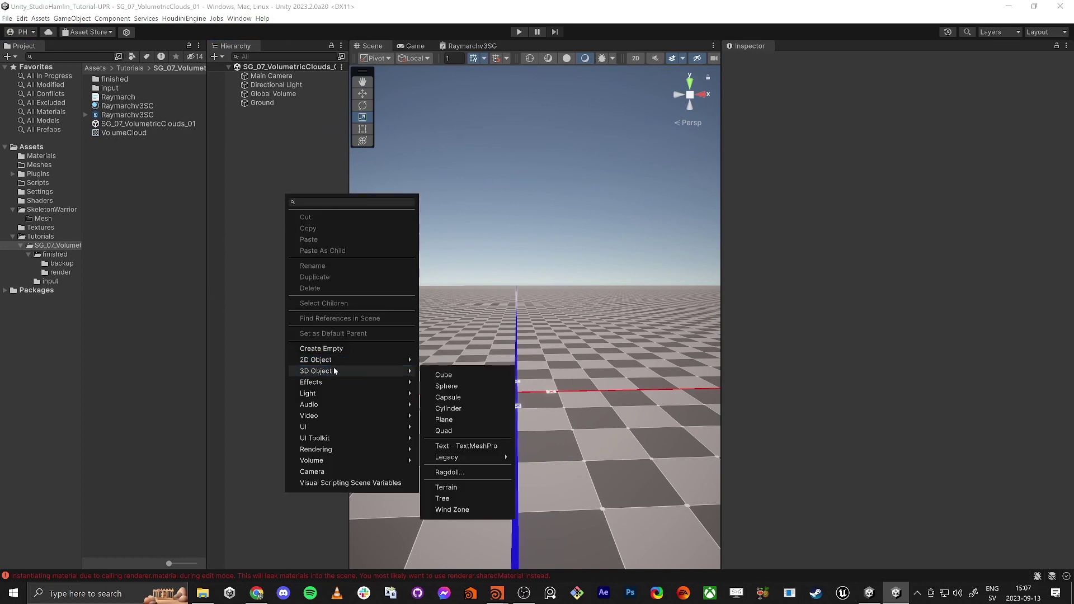
click(464, 378)
right_drag(465, 341, 479, 368)
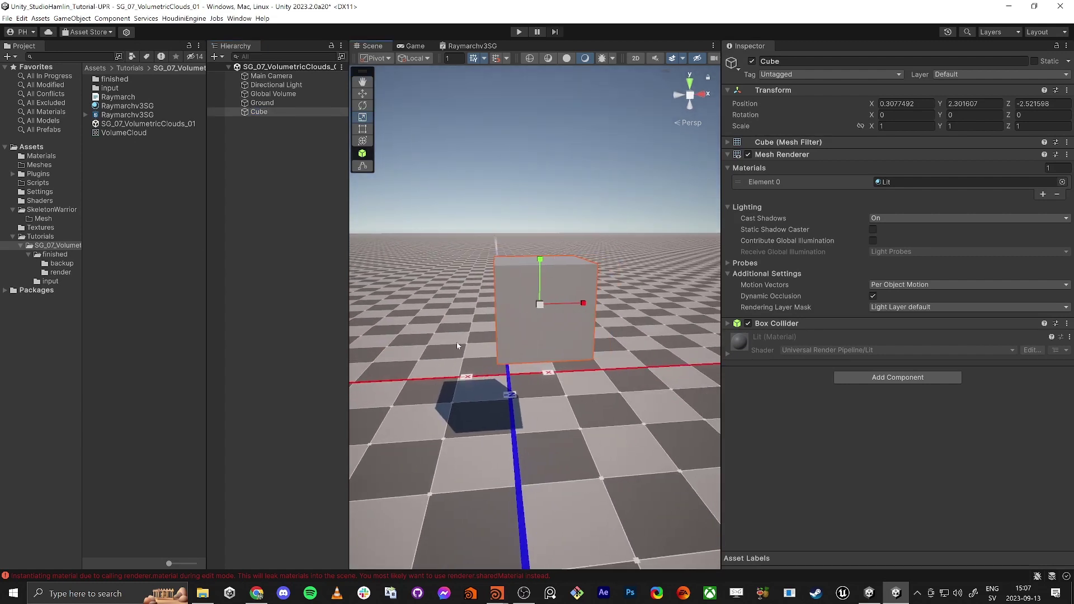
drag(122, 108, 518, 305)
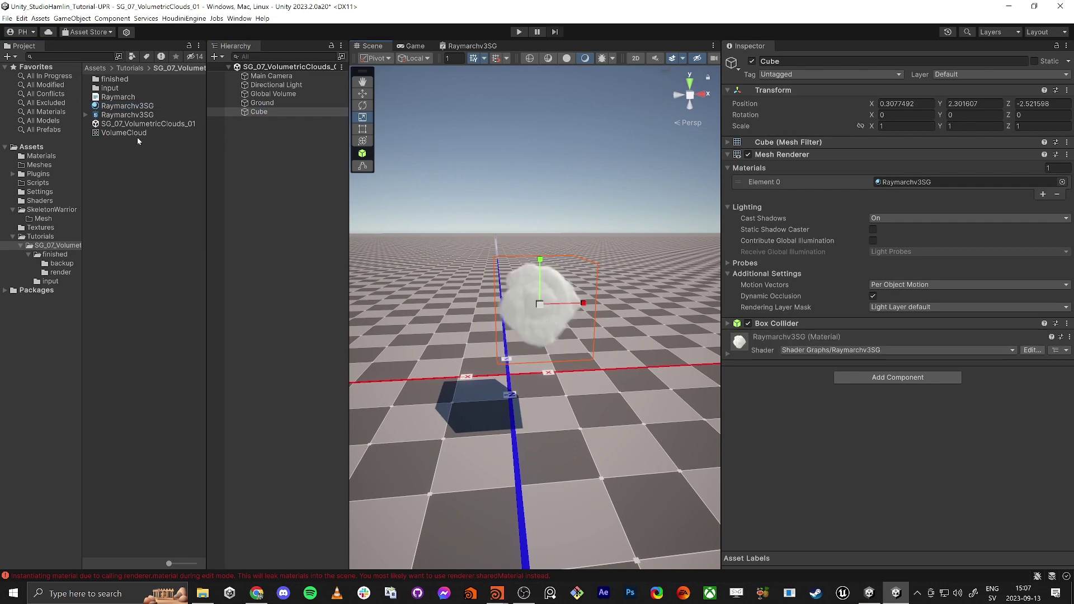
- Select the Raymarchv3SG material and compare its surface inputs with RaymarchMat in the Unity-URP-Cookbook-main project
click(138, 106)
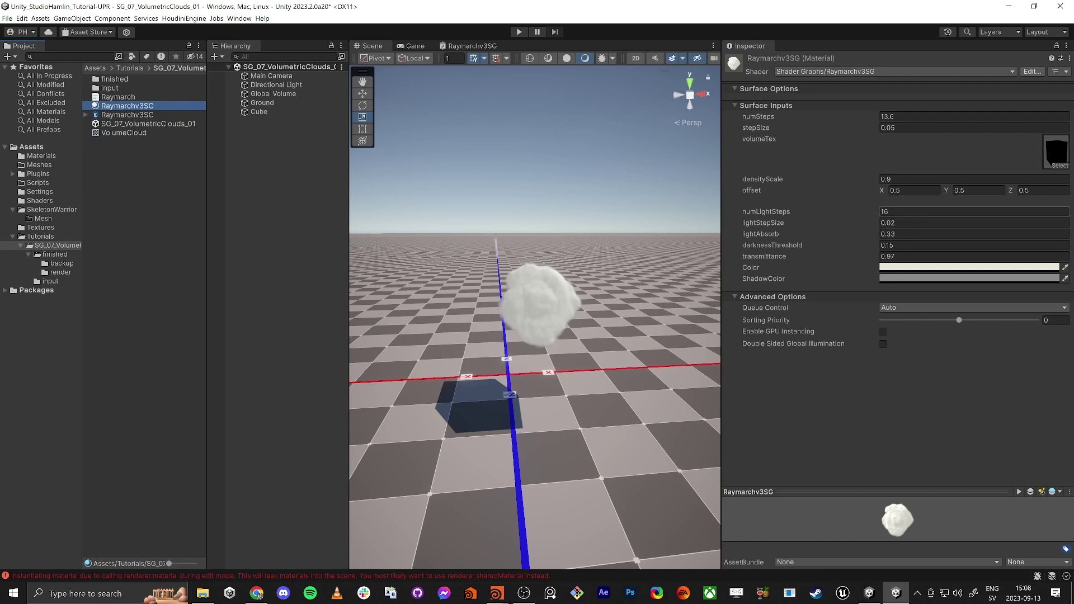
click(869, 593)
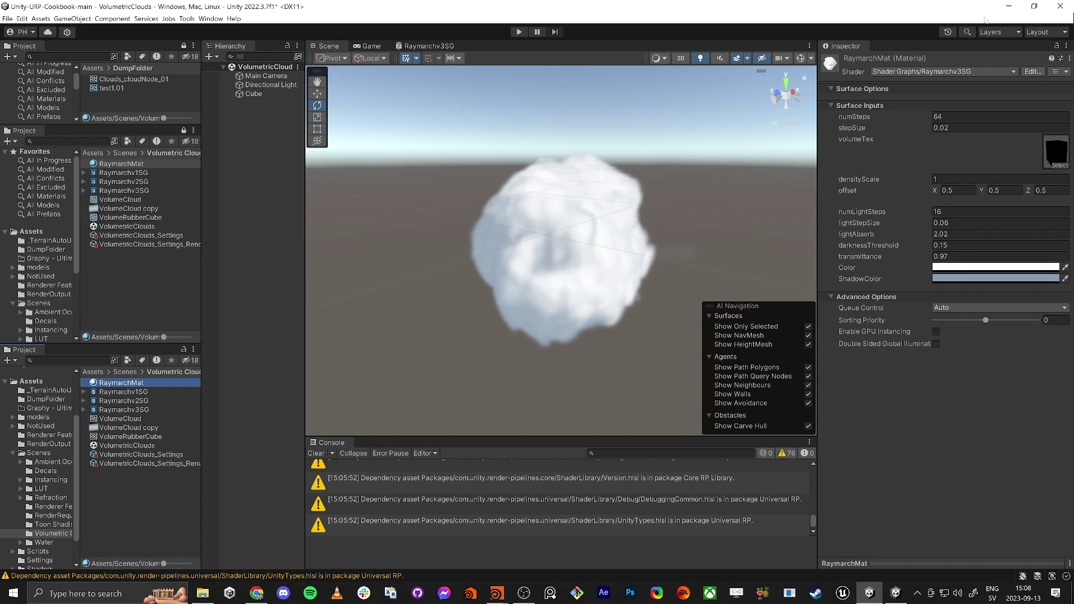
click(1008, 6)
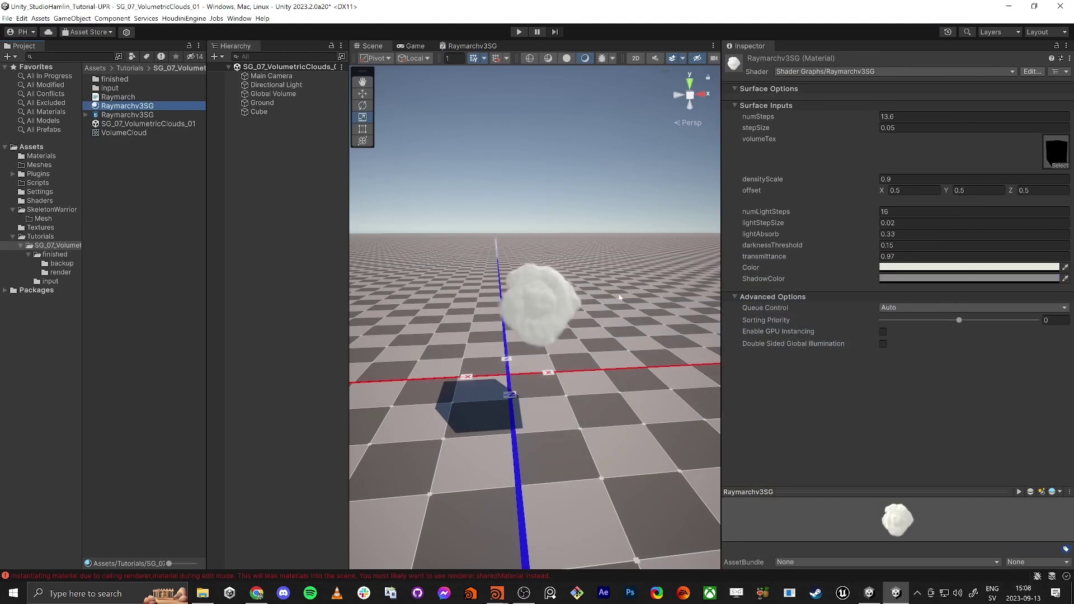
- Try adjusting the material's lightStepSize, undo that change, and set densityScale to 3.16
scroll(617, 295, up, 5)
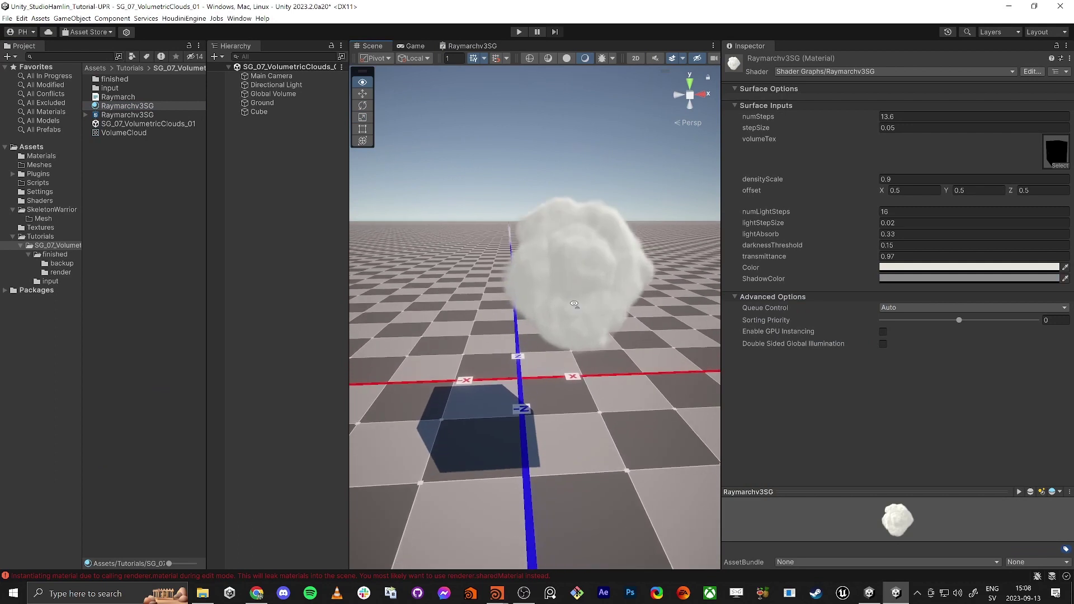
drag(779, 234, 803, 225)
key(ctrl+z)
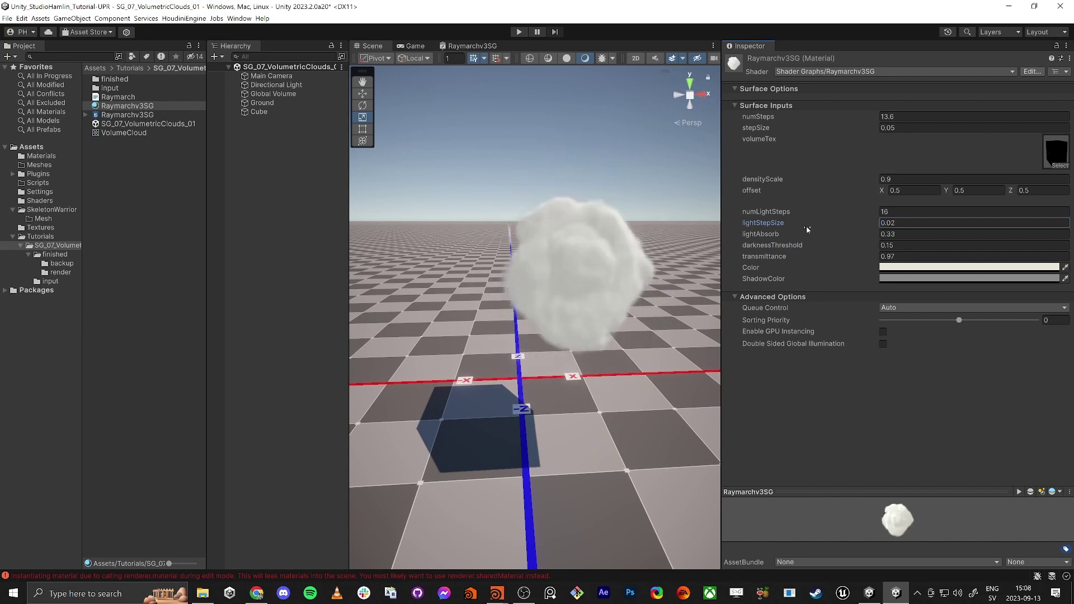
mouse_move(818, 183)
mouse_down()
mouse_move(777, 183)
mouse_move(831, 183)
mouse_up()
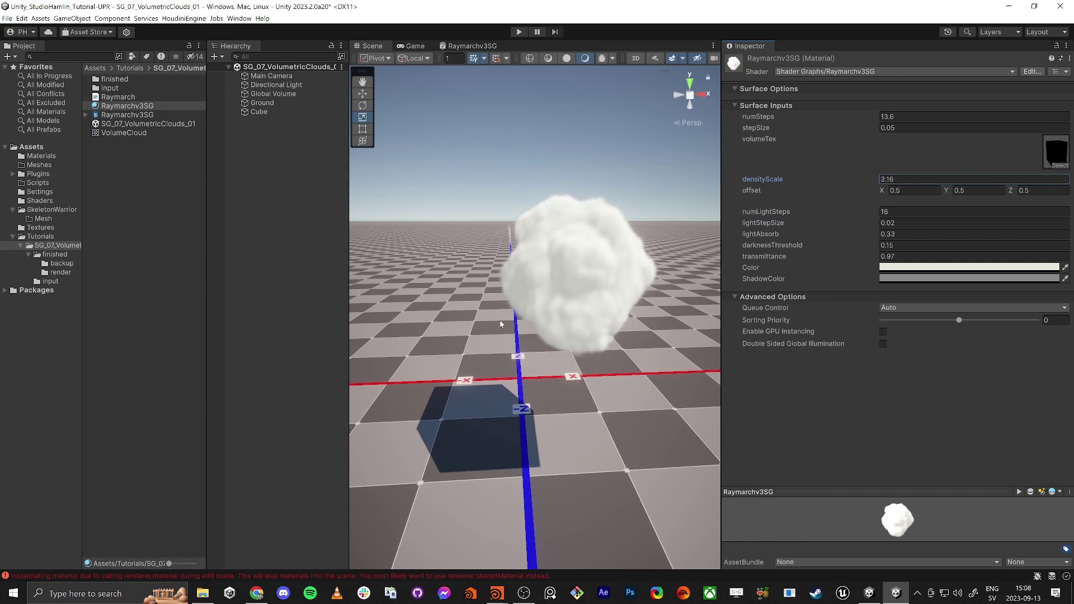
right_drag(501, 324, 476, 336)
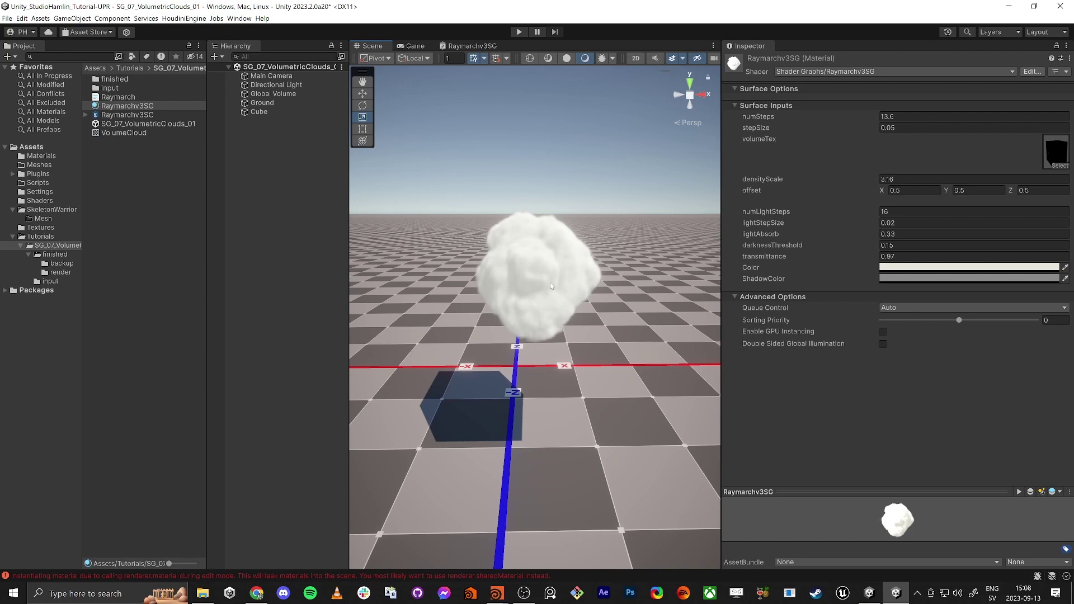
- Set the VolumeCloud texture's Alpha Source to From Gray Scale, apply it, and inspect the volume preview
click(534, 277)
click(124, 133)
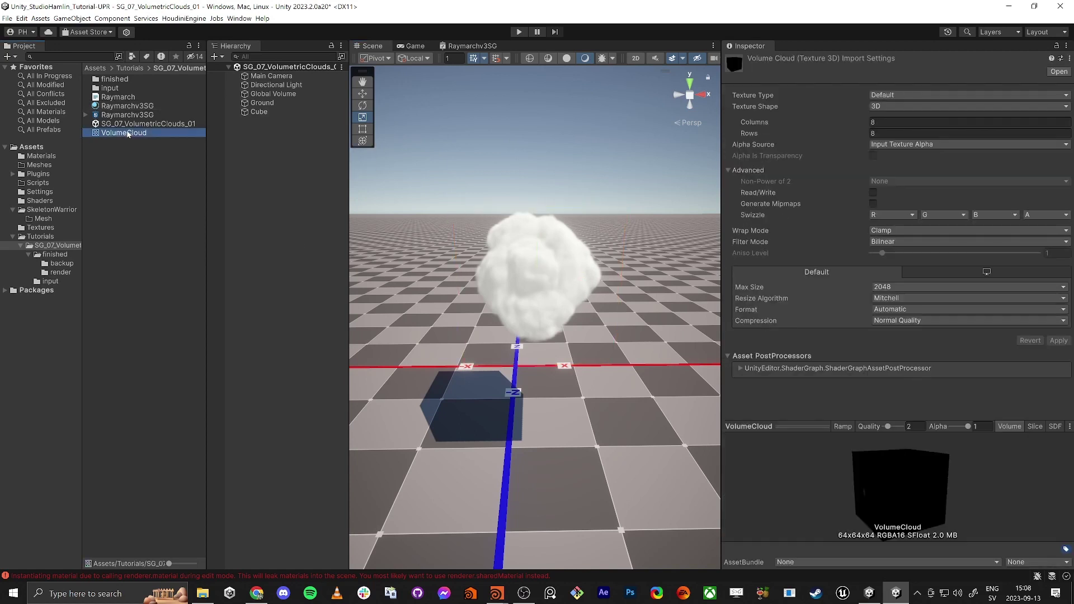
drag(791, 491, 874, 206)
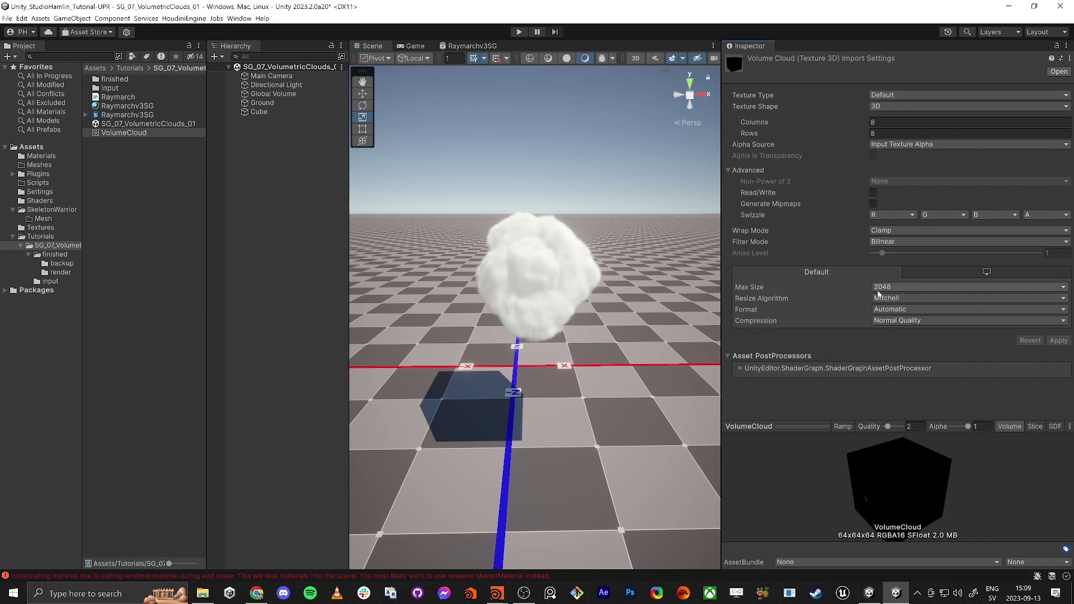
click(886, 144)
click(913, 183)
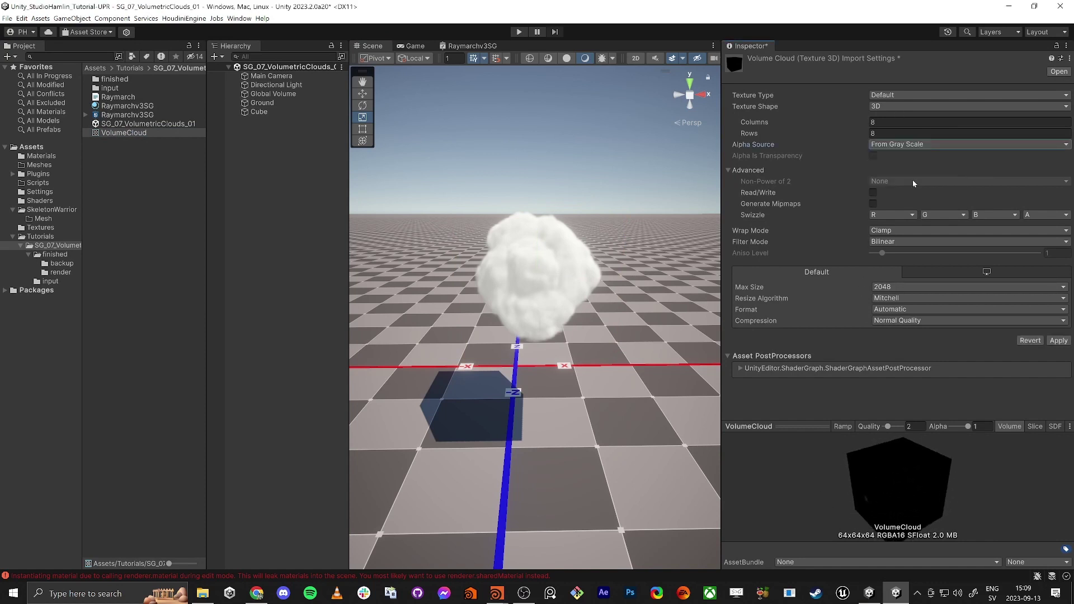
click(1057, 343)
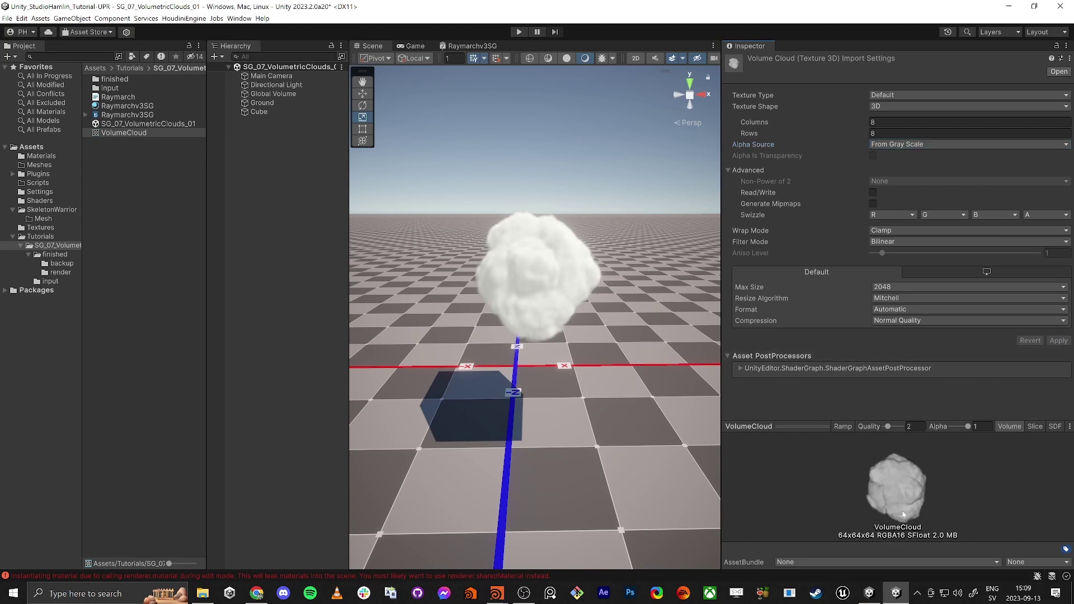
mouse_move(903, 513)
mouse_down()
mouse_move(961, 465)
mouse_move(863, 502)
mouse_move(931, 511)
mouse_move(813, 482)
mouse_move(830, 519)
mouse_move(906, 504)
mouse_up()
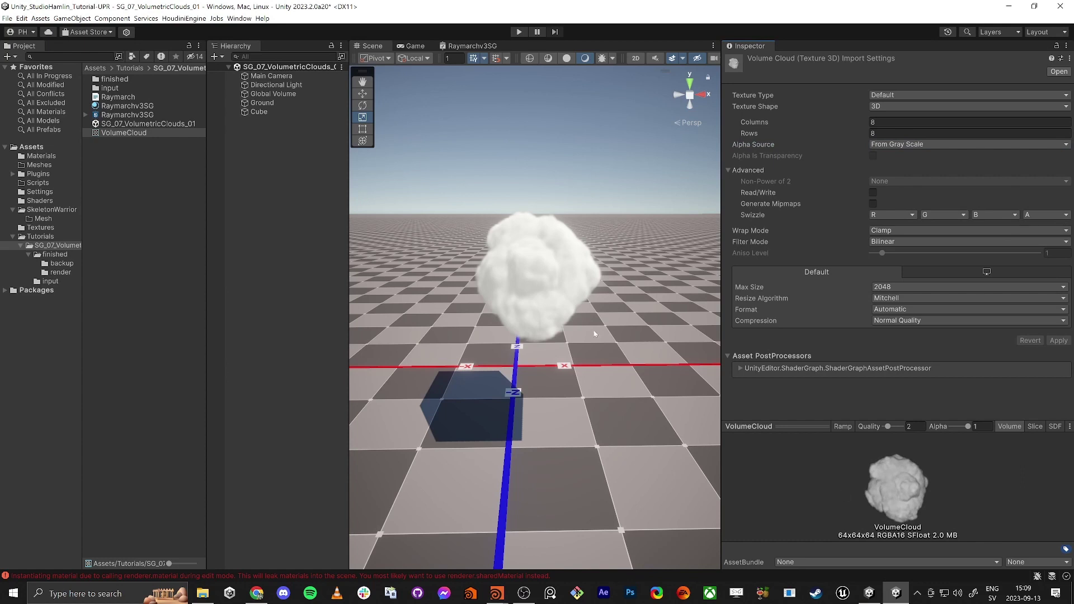
- Widen the Project, Hierarchy and Scene columns so the asset and object names fit
alt+drag(491, 273, 515, 311)
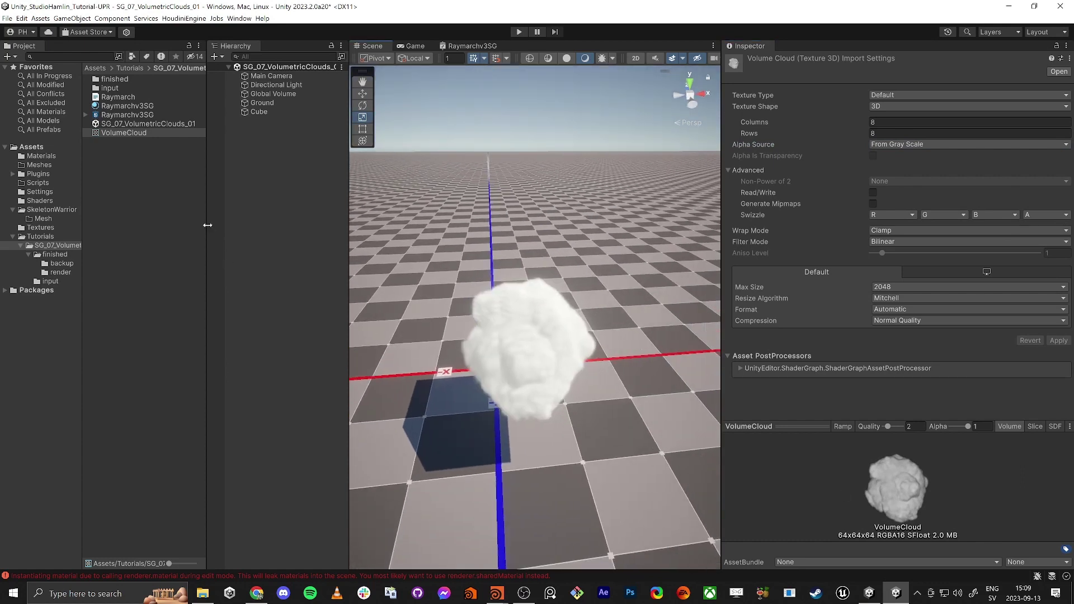
mouse_move(208, 230)
mouse_down()
mouse_move(241, 238)
mouse_move(219, 246)
mouse_up()
drag(348, 263, 396, 266)
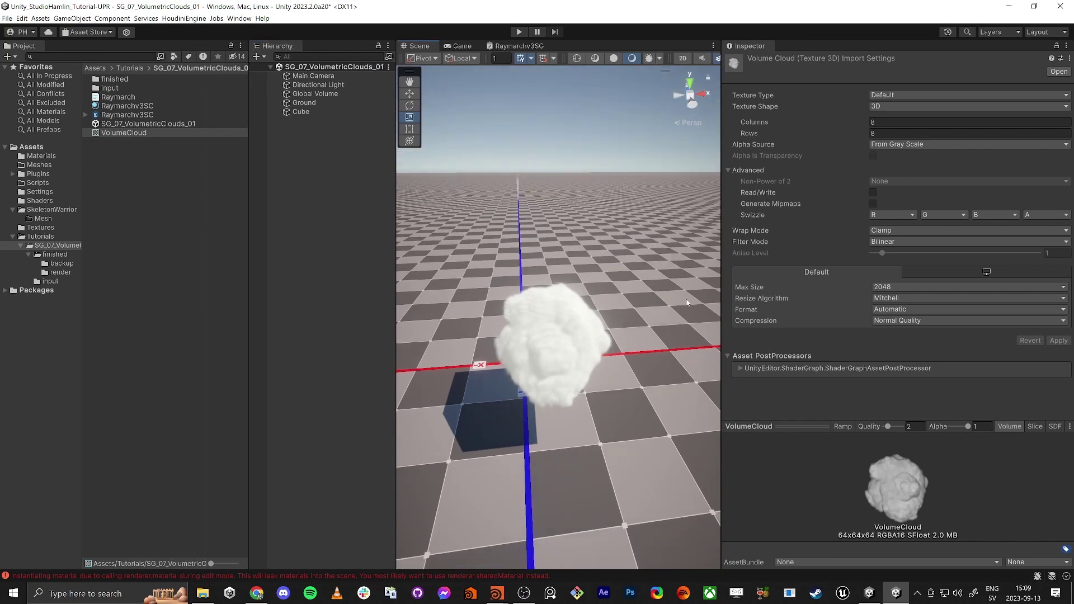
drag(721, 323, 816, 339)
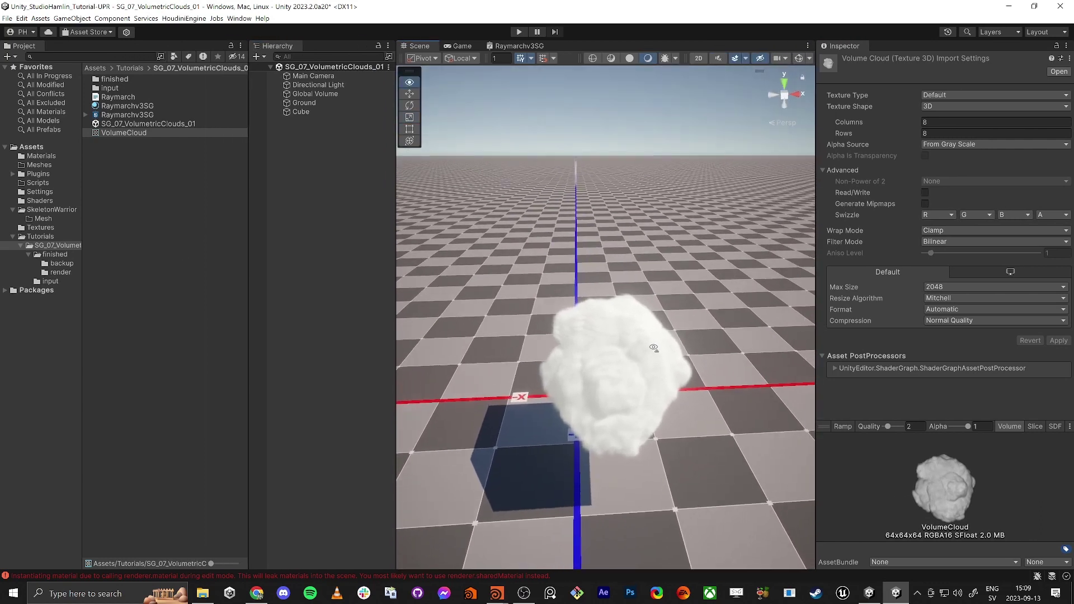
- Show the SG_07_VolumetricClouds_01 folder in File Explorer, copy its full path, and close the window
click(118, 177)
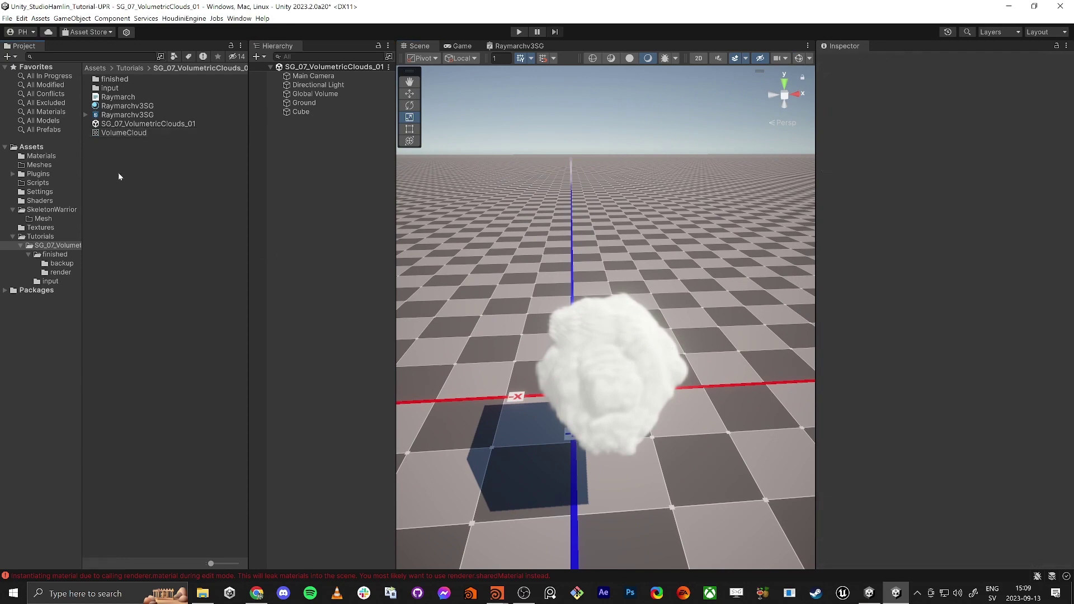
right_click(130, 177)
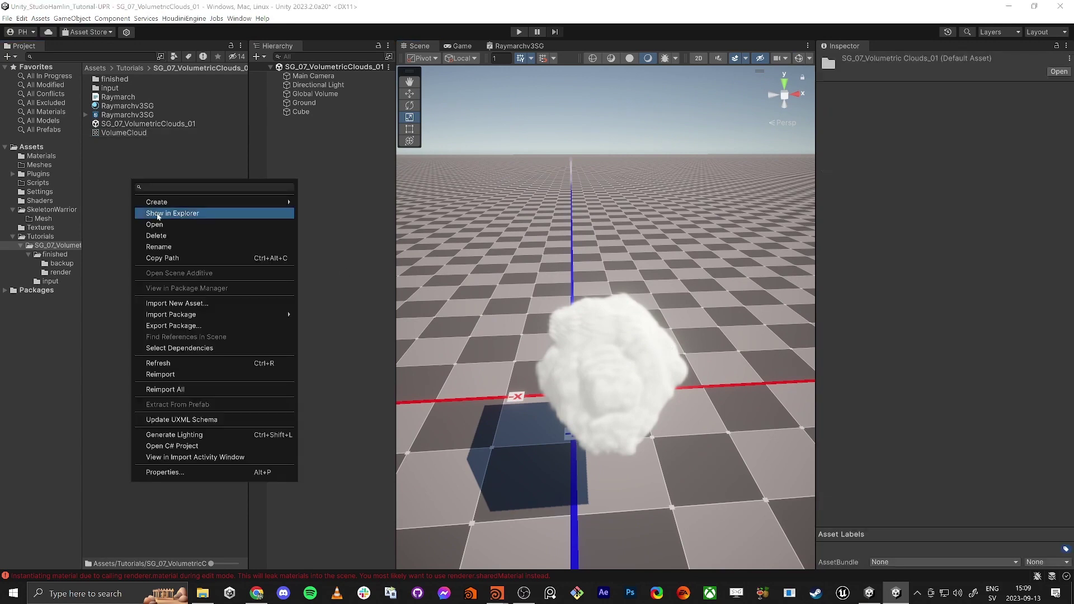
click(157, 216)
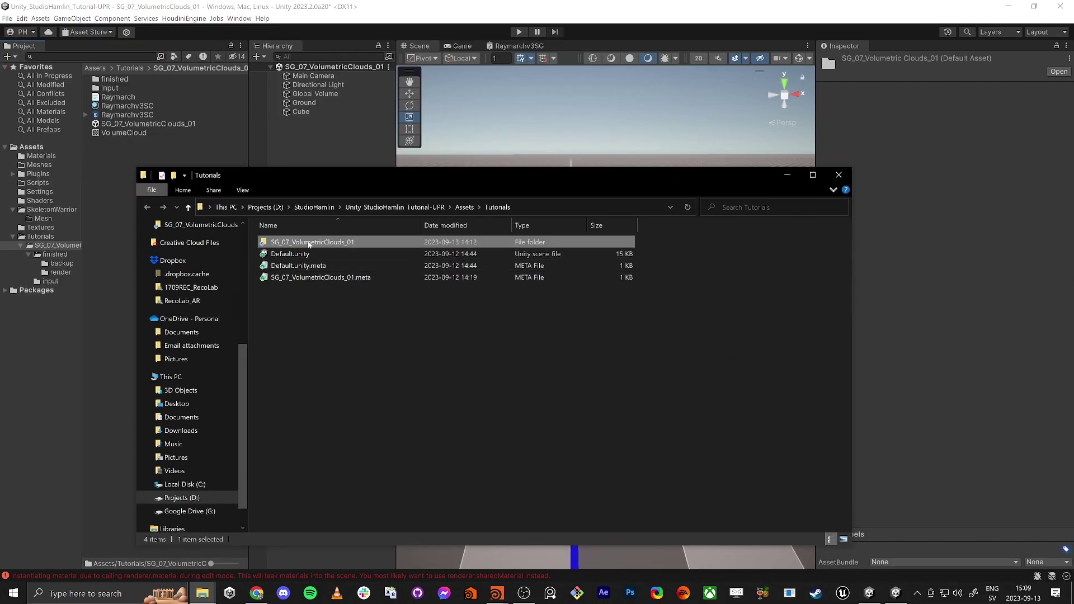
double_click(308, 243)
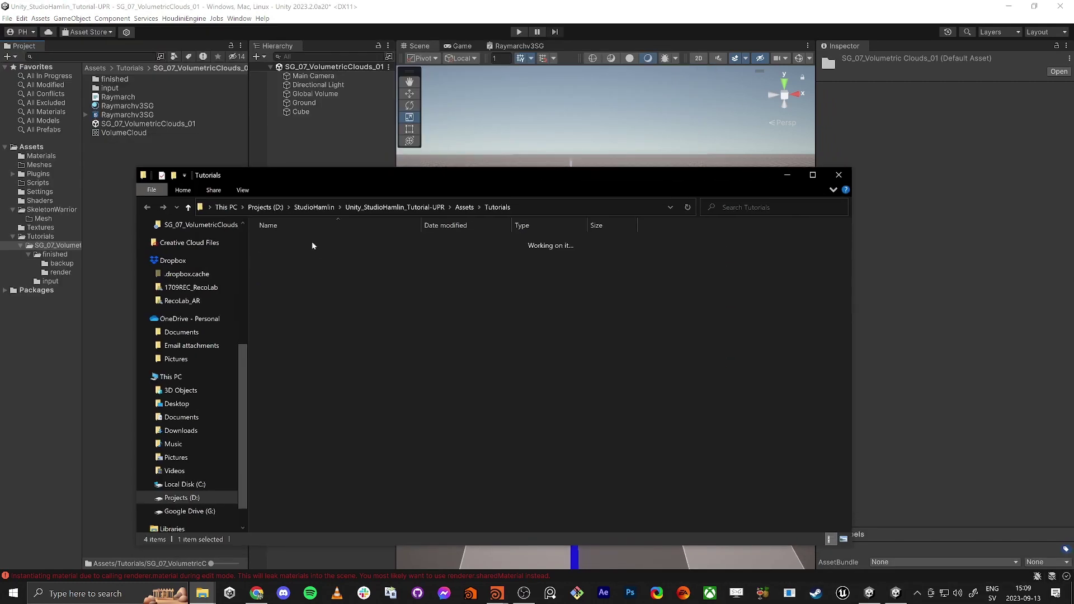
click(638, 211)
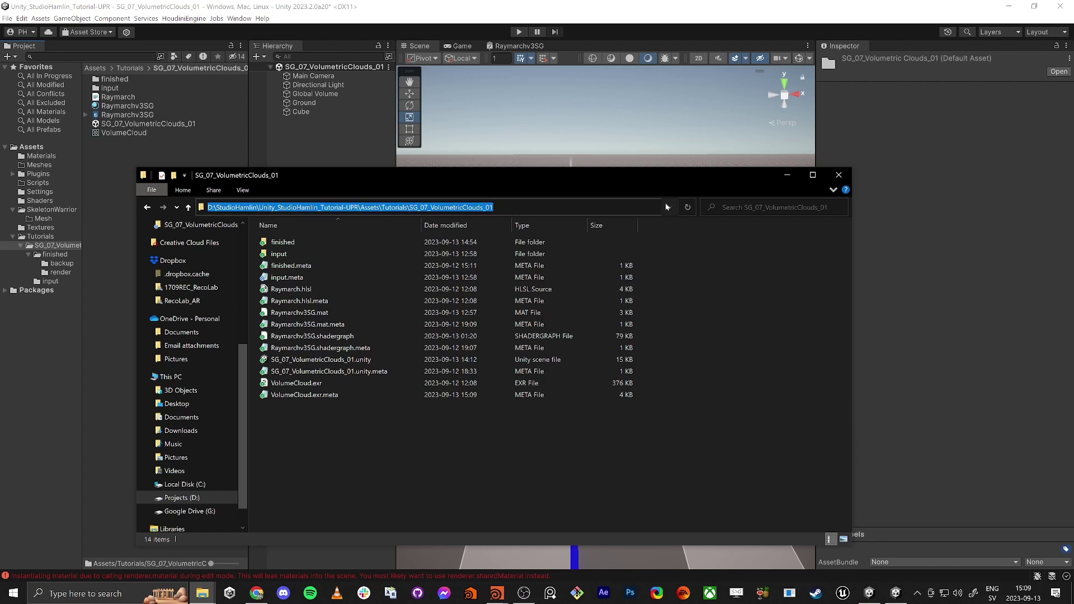
click(838, 175)
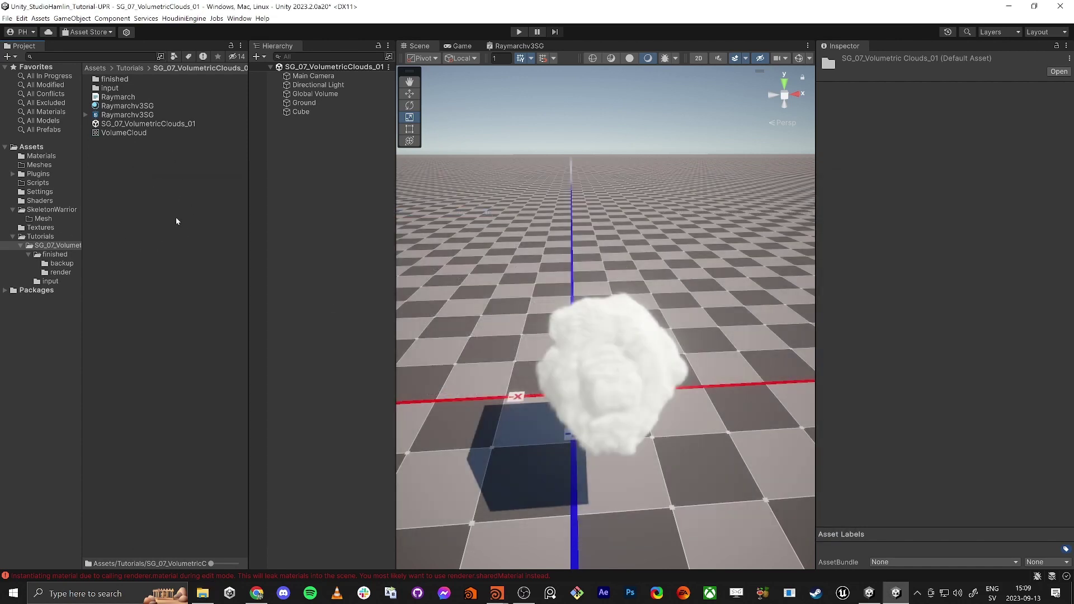
- Switch to Houdini and change the desktop layout from Build to 2x1x1
key(alt+Tab)
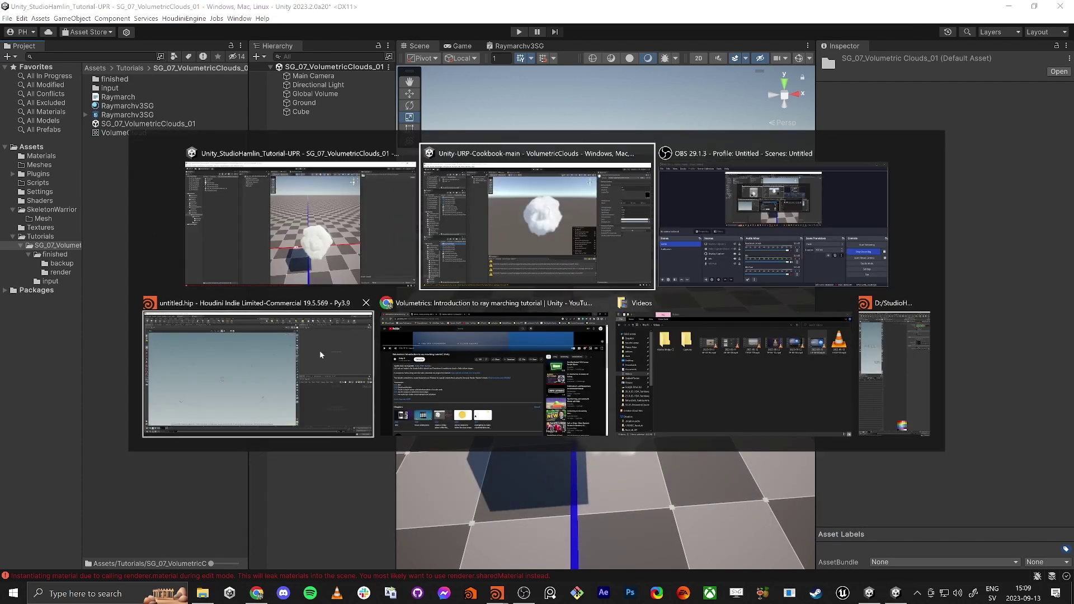
click(278, 375)
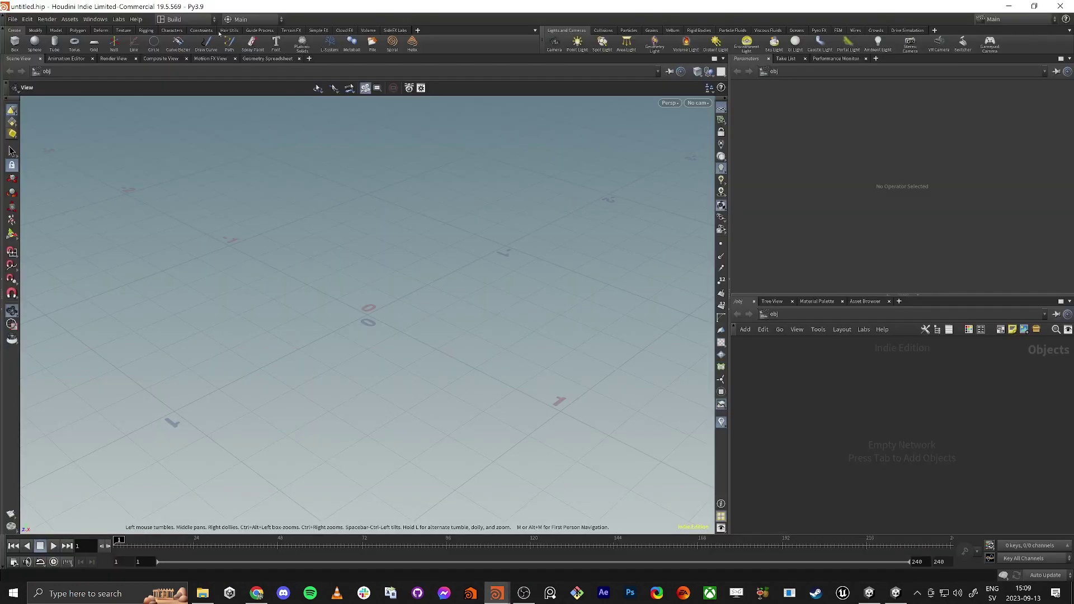
click(174, 19)
click(179, 30)
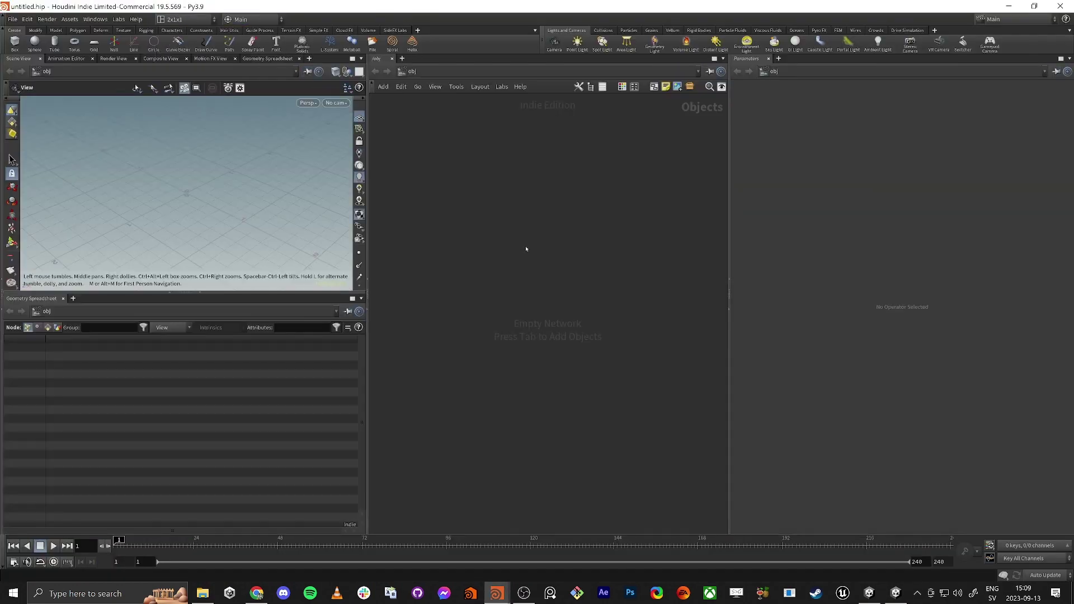
- Start saving the scene under a new name and set the destination to the Unity project's Assets/Tutorials/SG_07_VolumetricClouds_01 folder
click(11, 19)
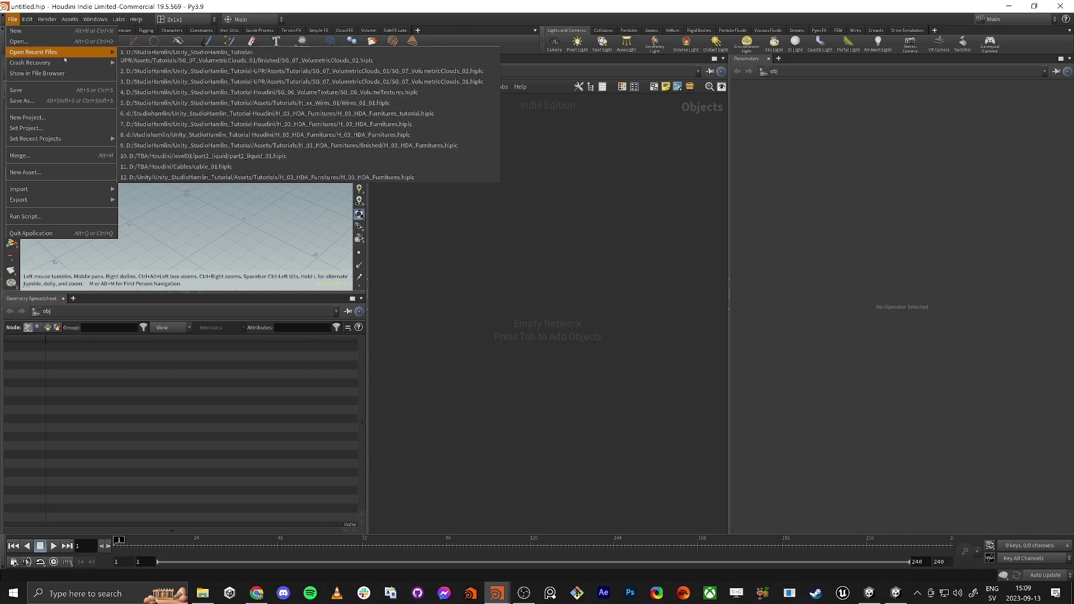
click(25, 101)
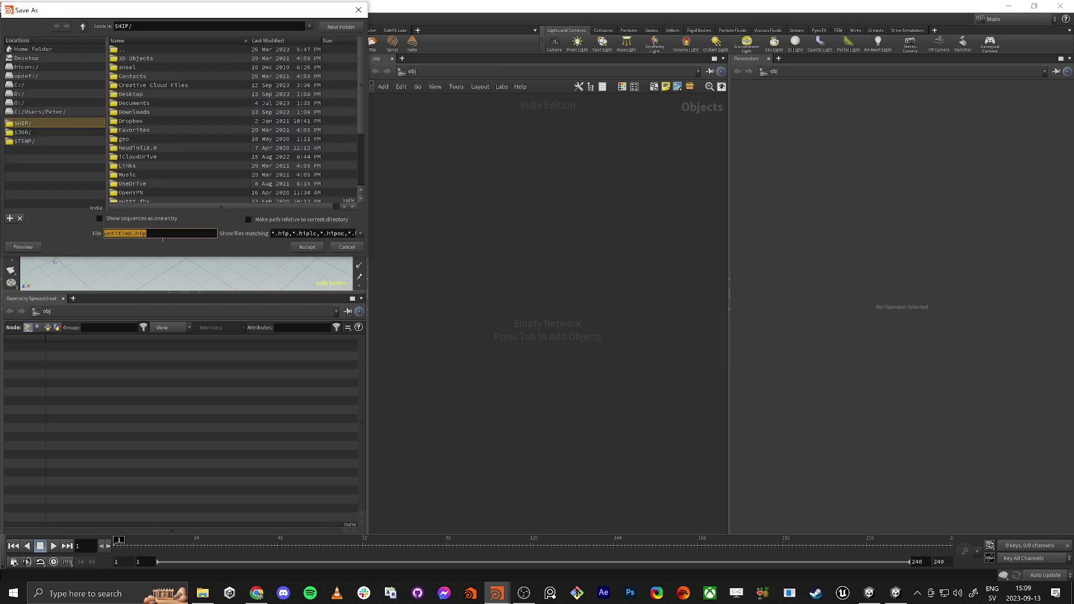
click(197, 26)
key(ctrl+a)
text(D:/StudioHamlin/Unity_StudioHamlin_Tutorial-UPR/Assets/)
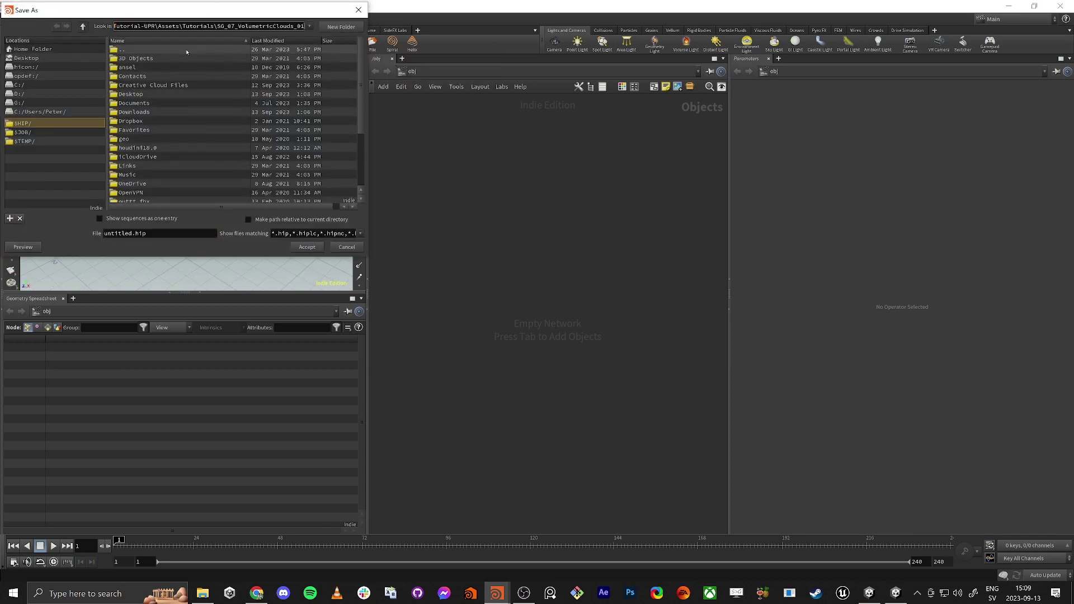
key(Return)
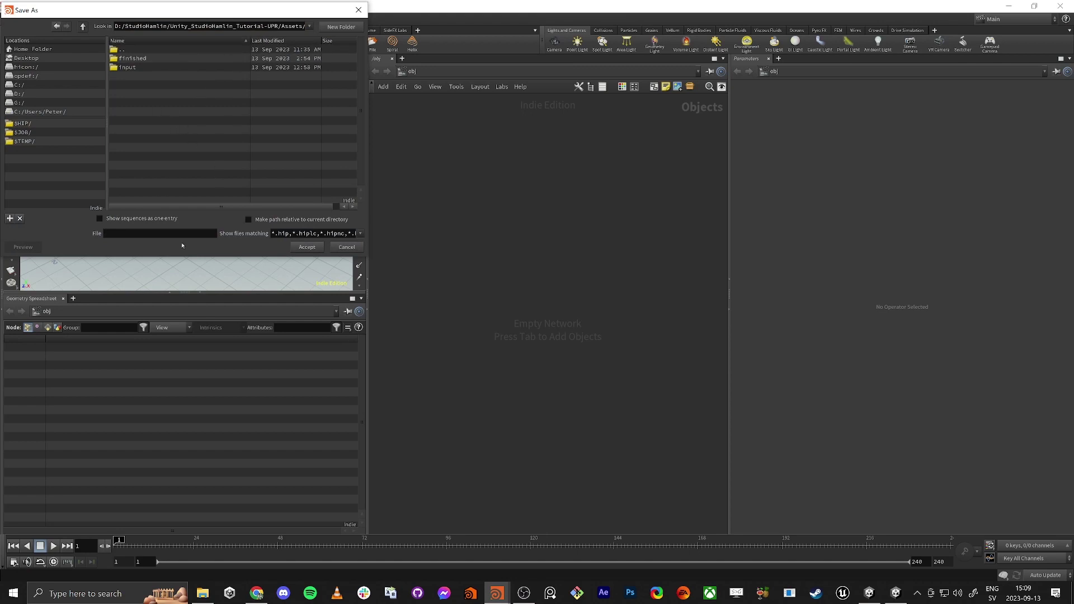
- Name the Houdini file Clouds_01 and save it
click(166, 233)
text(Volumetric_Te)
text(xu)
text(ture_Cl)
double_click(169, 234)
text(Clouds_01)
key(Return)
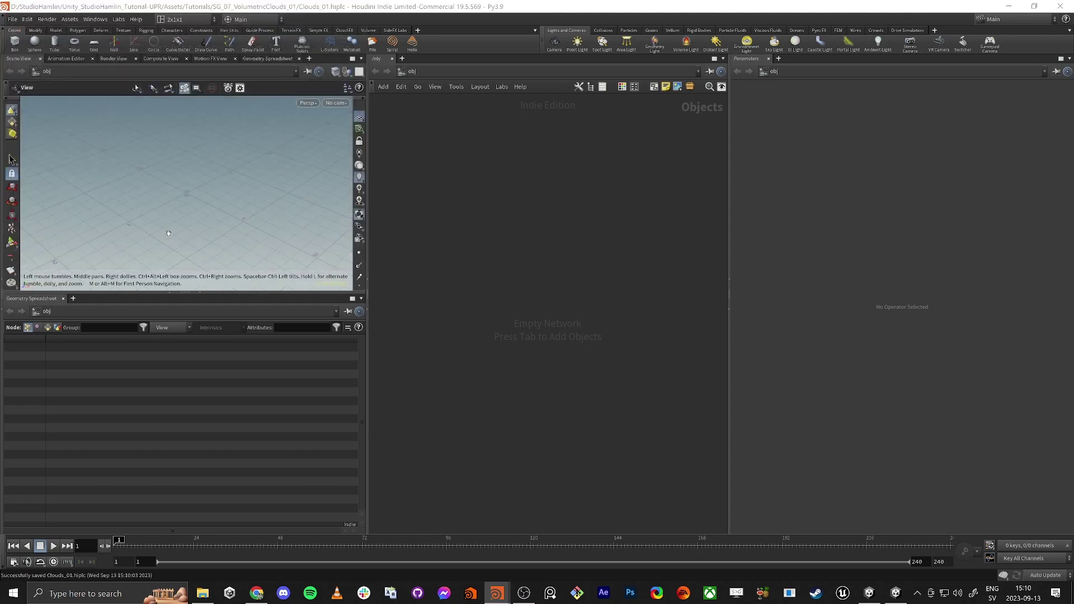
- Create a Geometry object in the empty object network and go inside it
key(Tab)
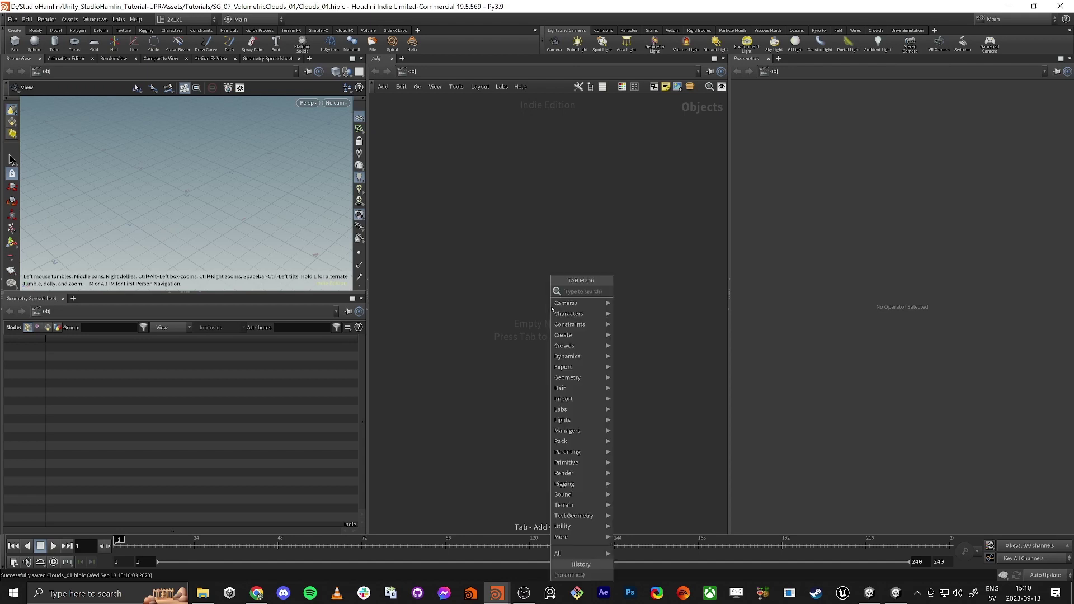
text(geo)
key(Return)
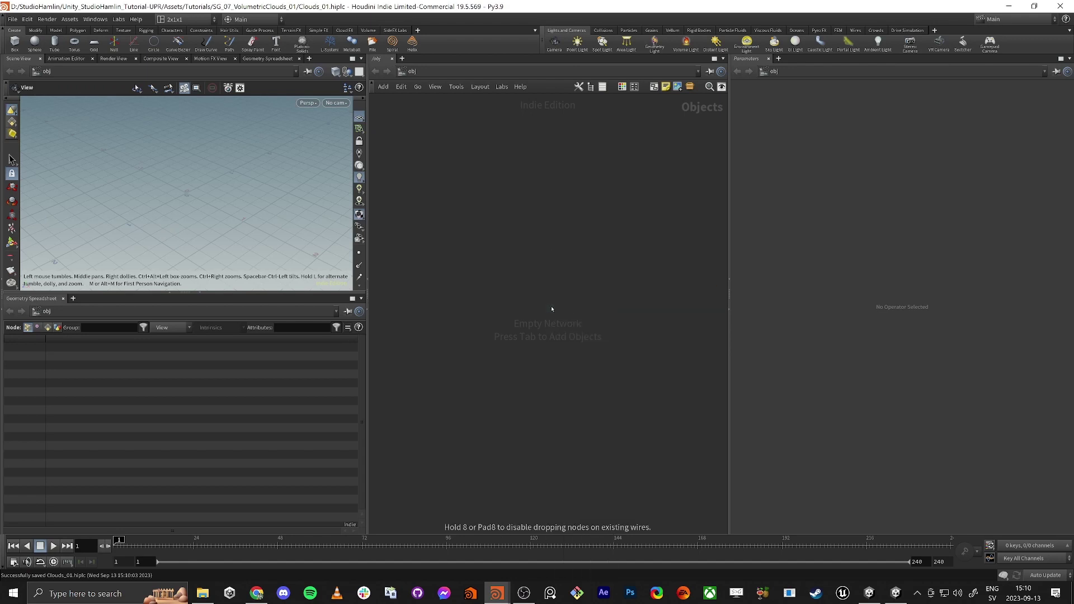
click(552, 308)
double_click(551, 307)
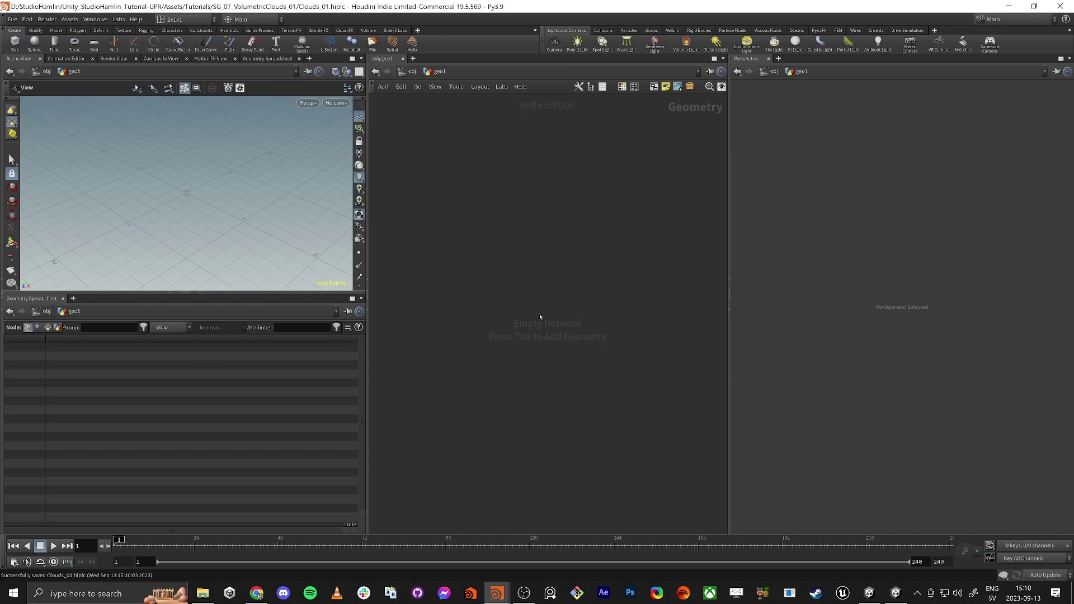
- Add a Sphere node to the geometry network and enlarge the scene viewport downward over the geometry spreadsheet
key(Tab)
text(sphe)
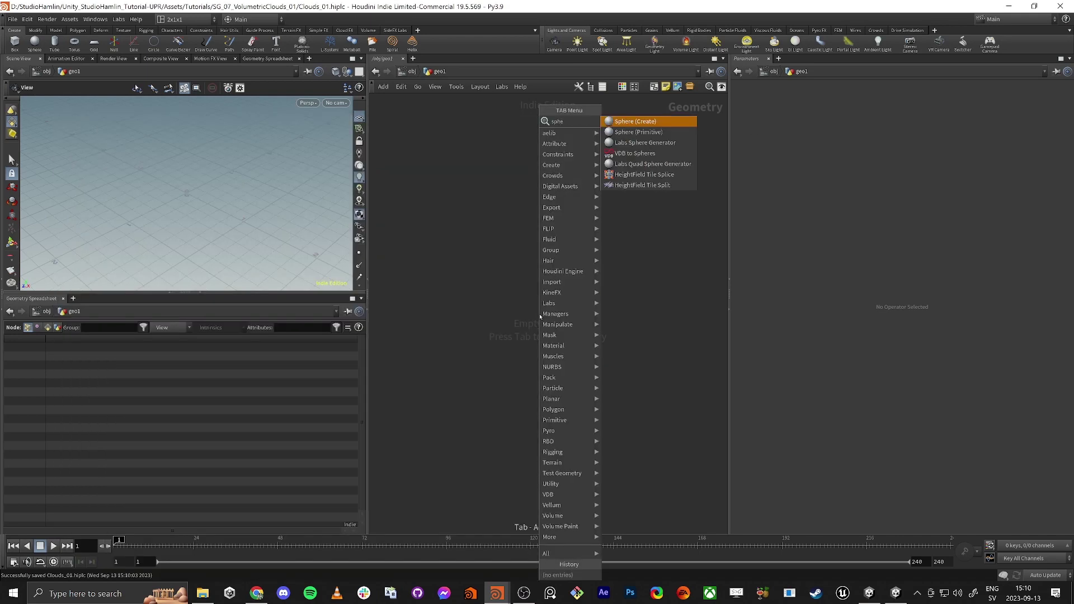
key(Return)
click(539, 315)
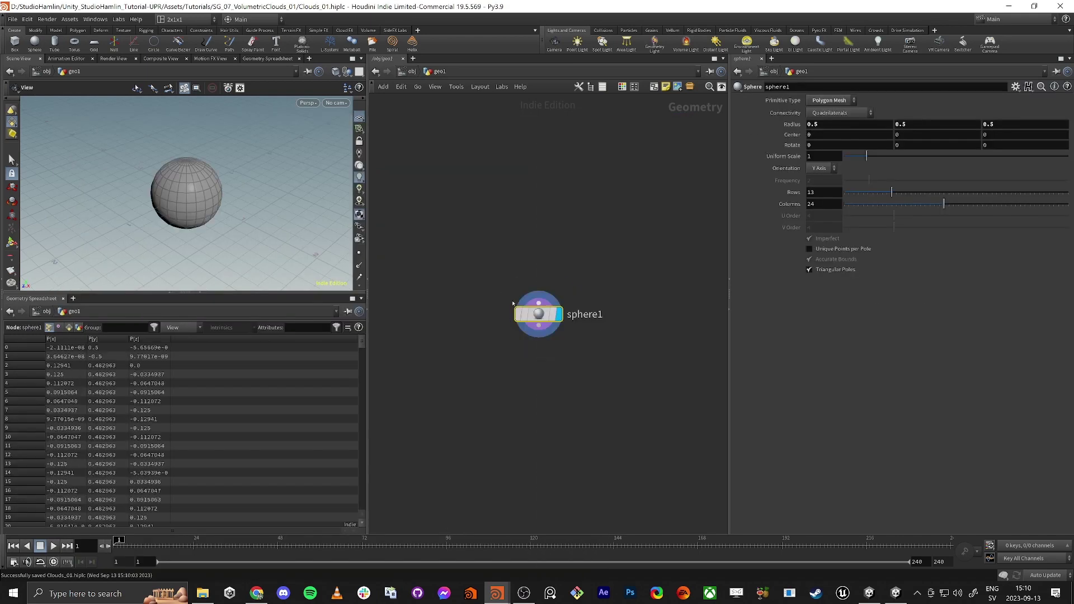
drag(244, 292, 244, 449)
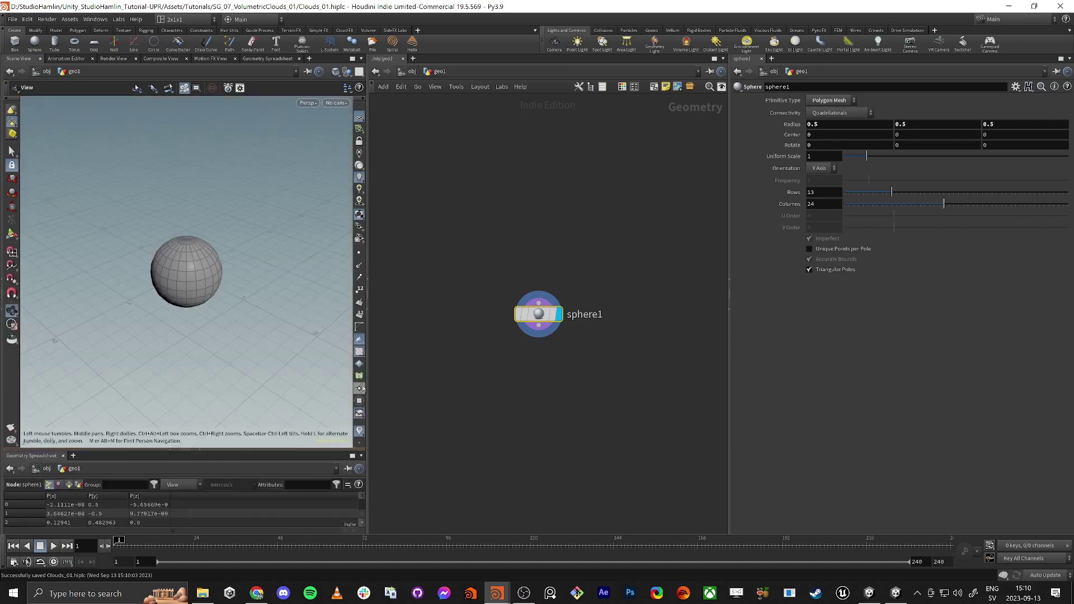
- Set the sphere's primitive type to Polygon and its frequency to 10
scroll(275, 264, up, 5)
scroll(235, 299, up, 5)
scroll(207, 276, down, 5)
drag(235, 300, 184, 316)
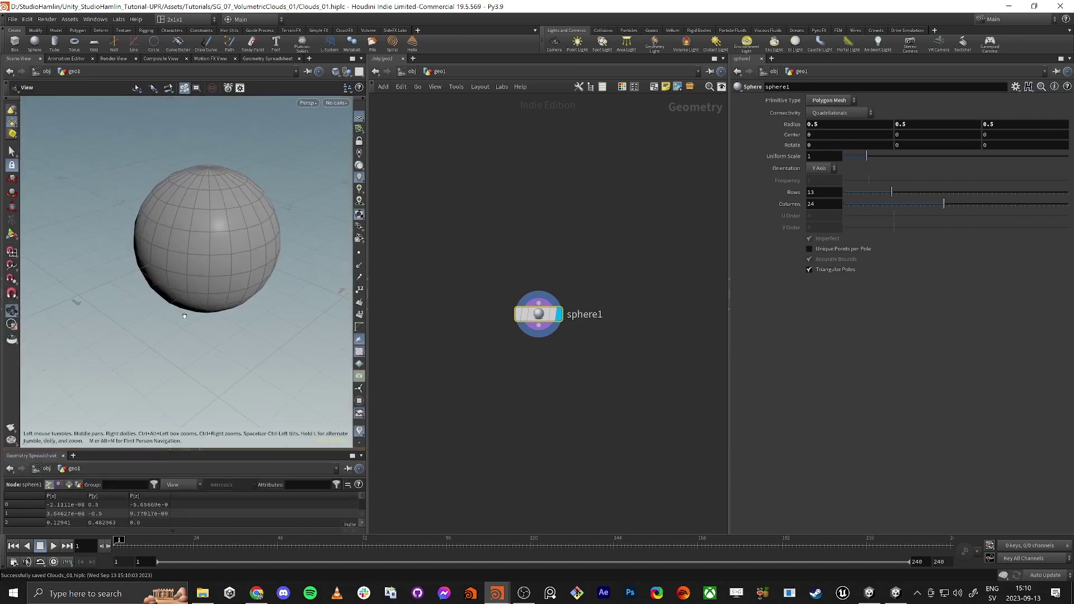
click(829, 101)
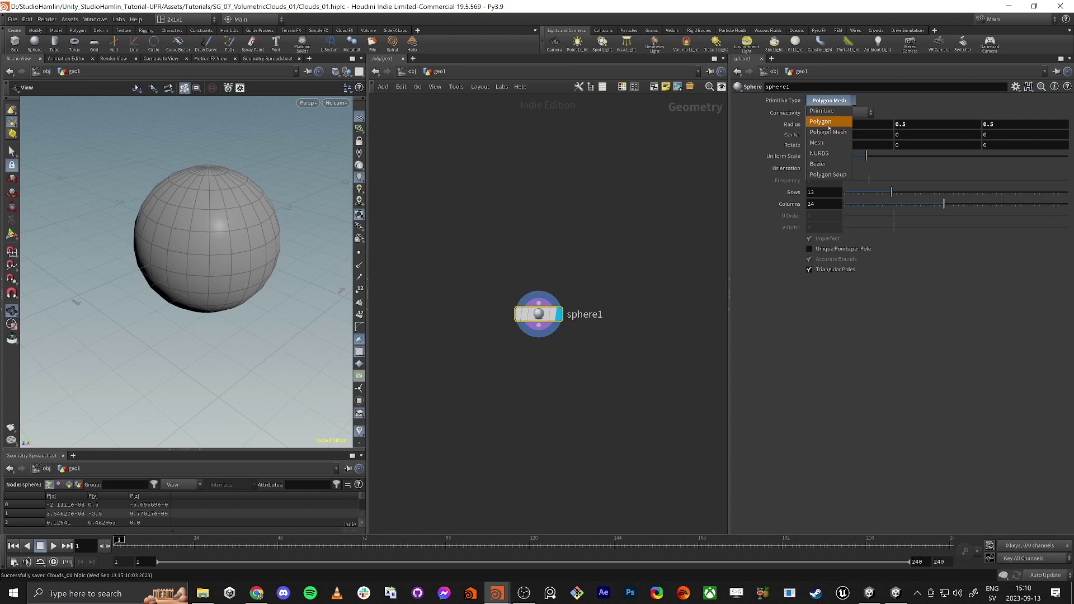
click(829, 124)
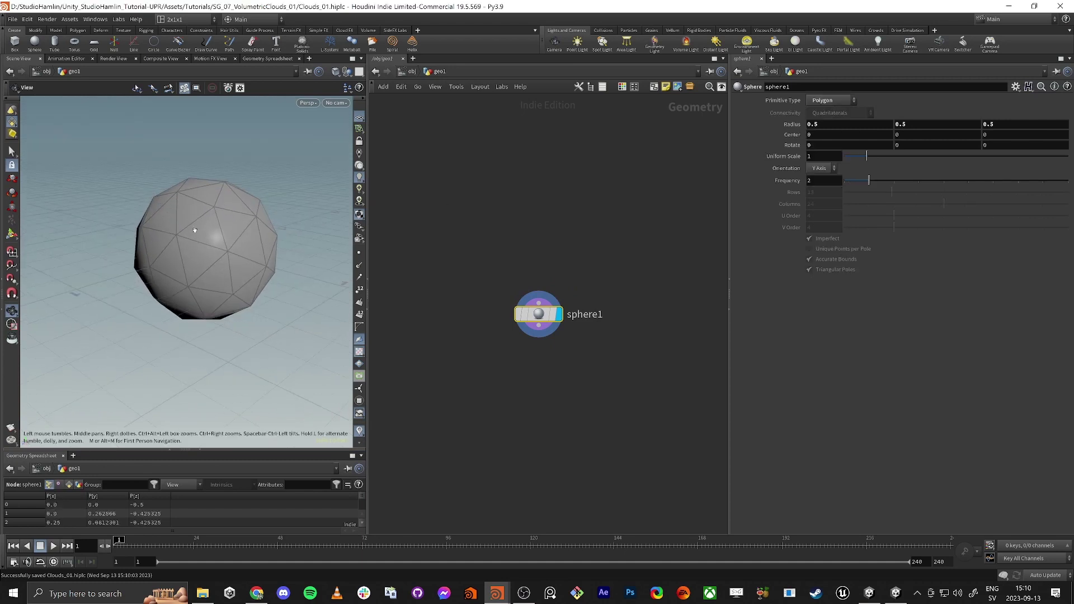
key(w)
key(w)
drag(876, 182, 1045, 192)
drag(161, 302, 163, 261)
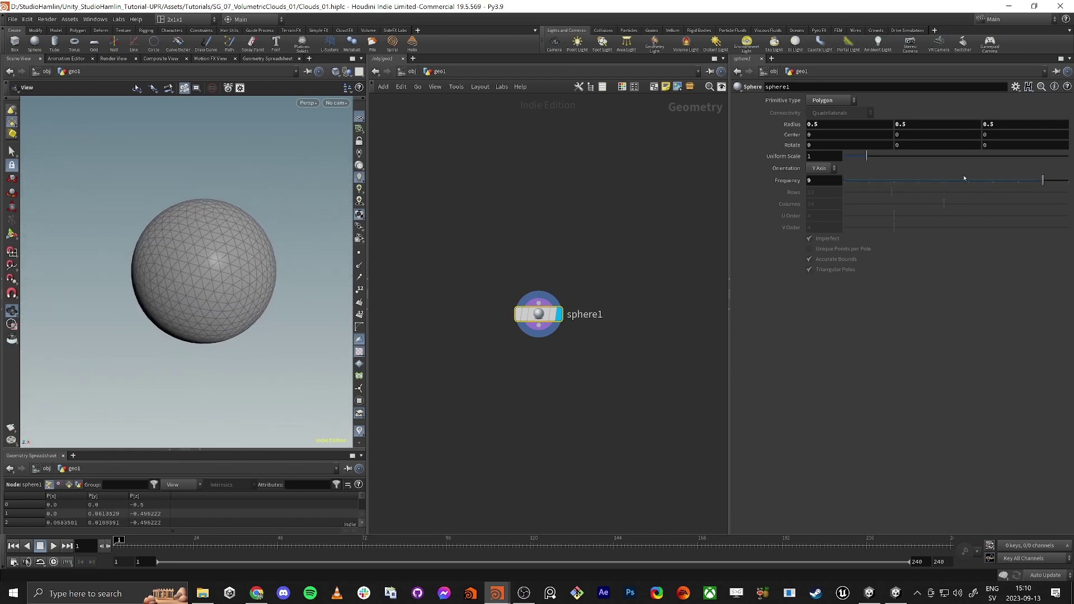
drag(1042, 181, 1067, 182)
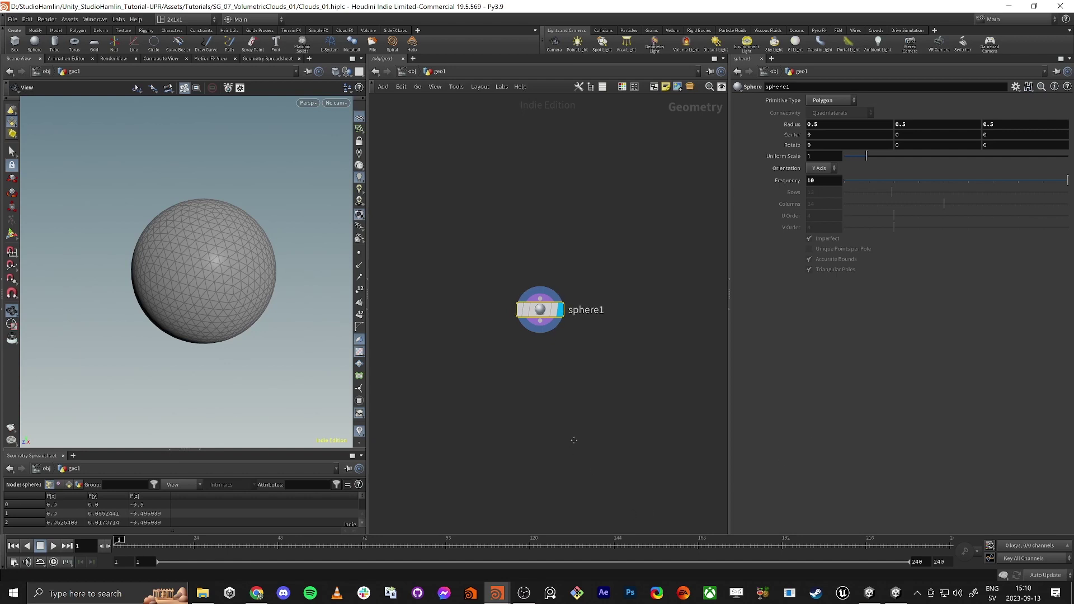
- Connect a Clip node after the sphere to cut it down to its upper half
key(Tab)
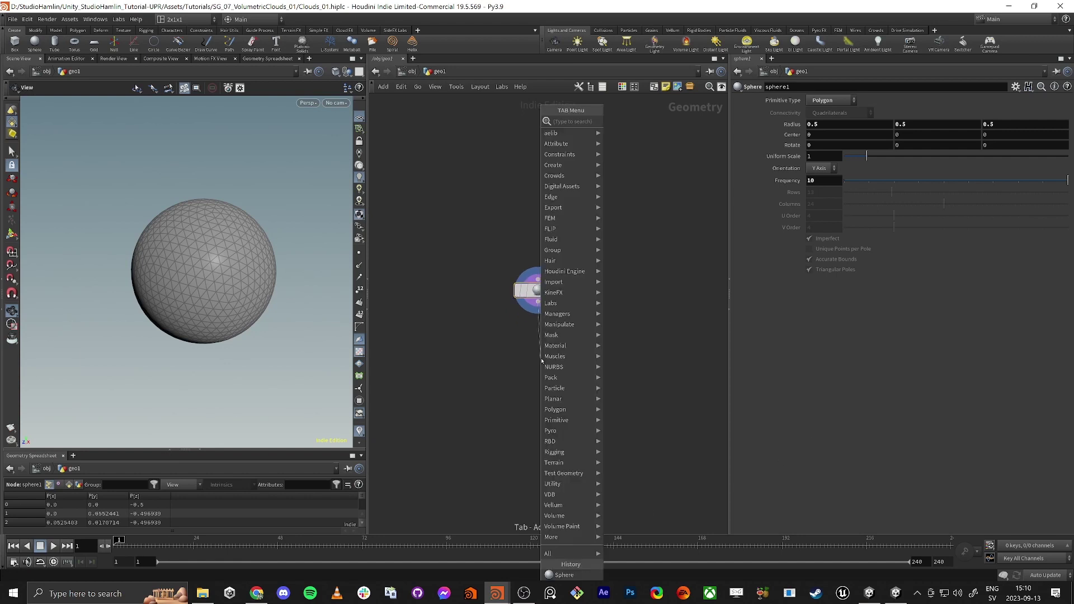
text(clip)
key(Return)
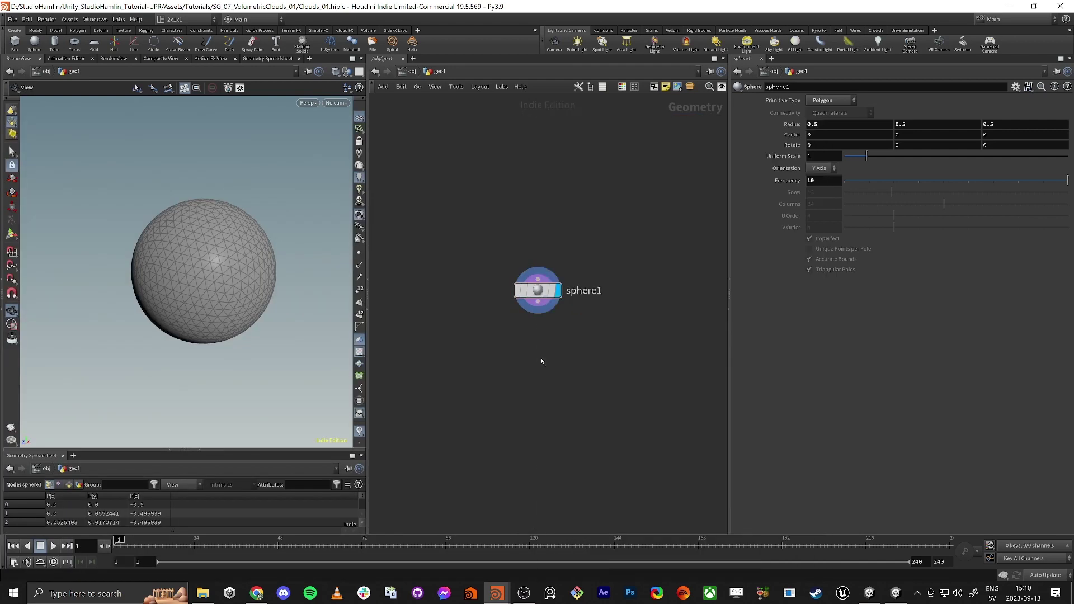
click(541, 359)
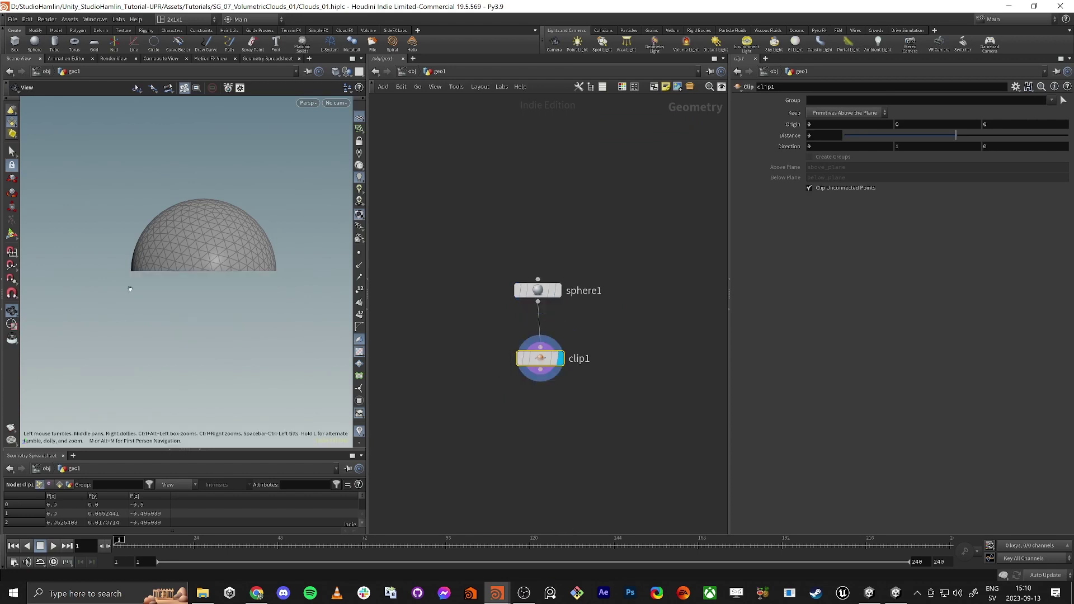
drag(129, 290, 156, 255)
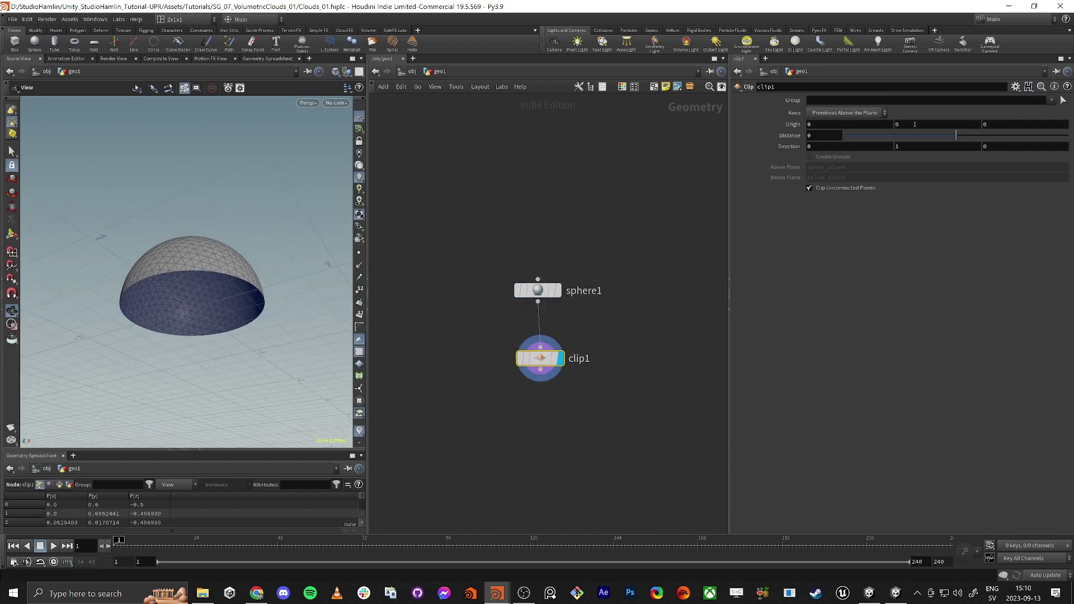
- Try shifting the clip plane's Y origin, including to -0.1, and reset it to 0
middle_drag(915, 124, 942, 125)
key(ctrl+z)
key(ctrl+z)
drag(209, 307, 189, 319)
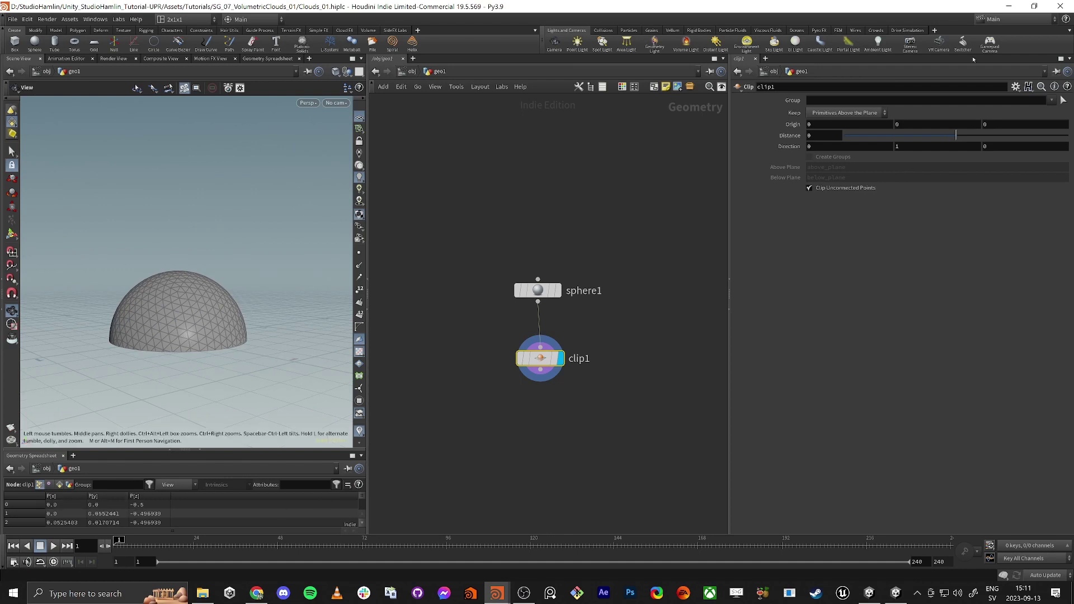
mouse_move(901, 128)
middle_down()
mouse_move(924, 125)
mouse_move(894, 126)
middle_up()
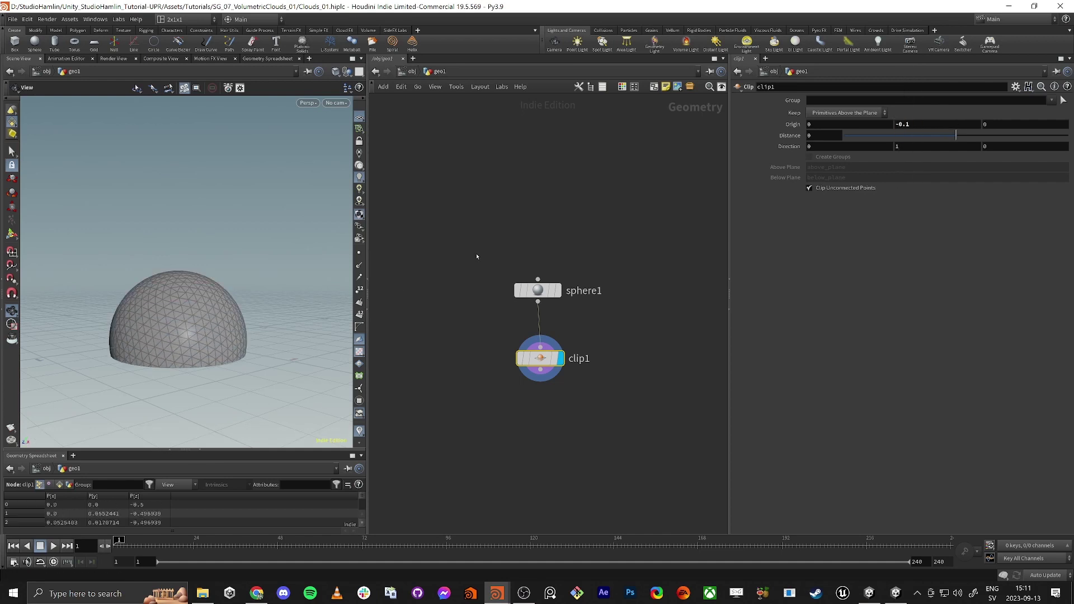
double_click(925, 125)
text(0)
key(Return)
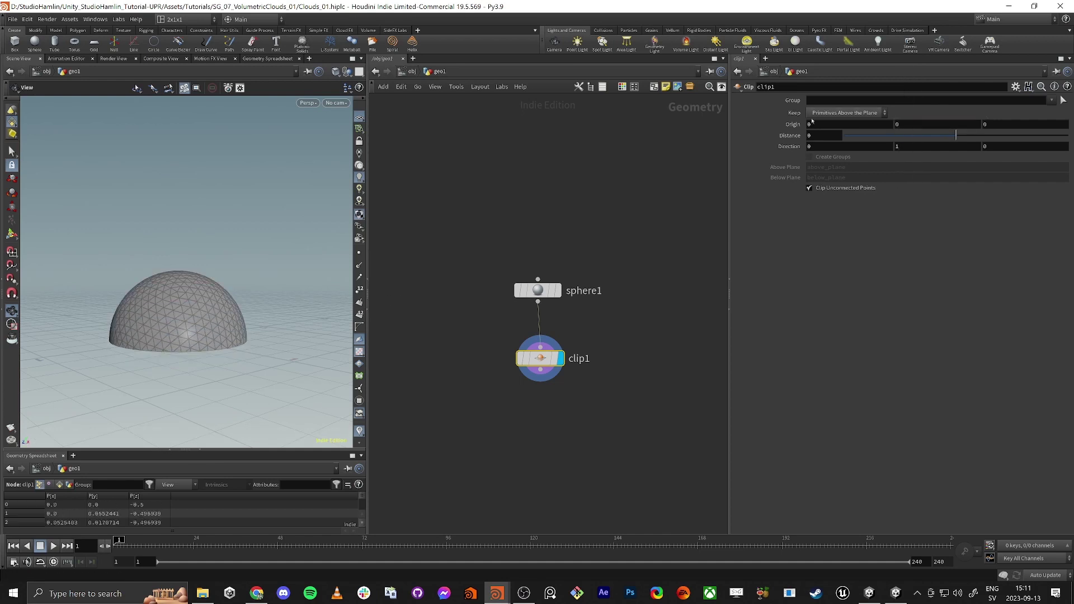
- Close the hemisphere's open base with a displayed PolyFill node after the clip, and align the node chain
middle_drag(537, 417, 557, 377)
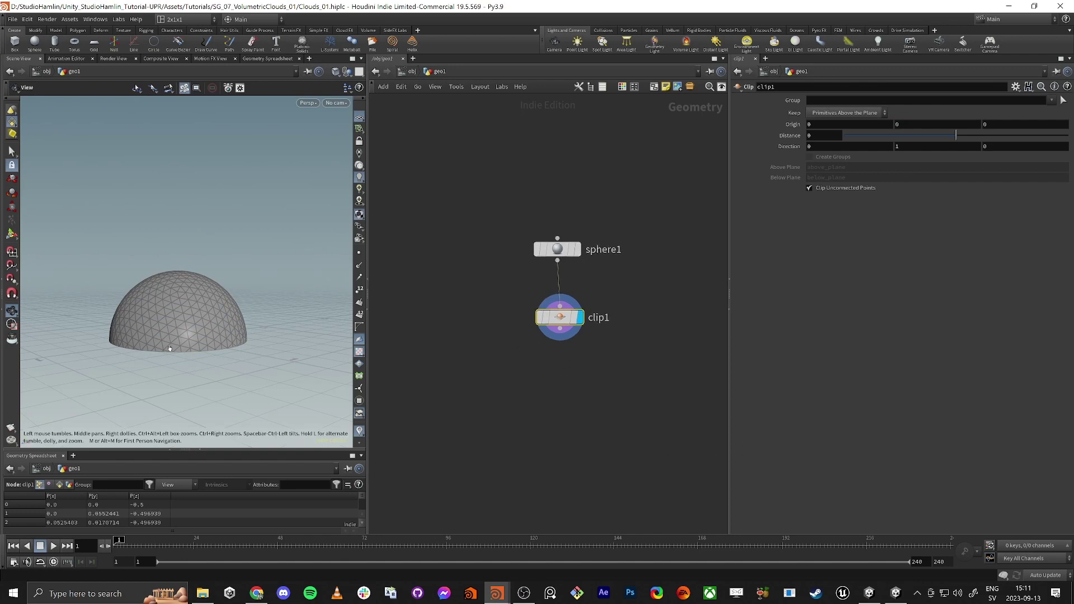
drag(170, 347, 126, 305)
middle_drag(116, 380, 196, 327)
drag(196, 326, 220, 313)
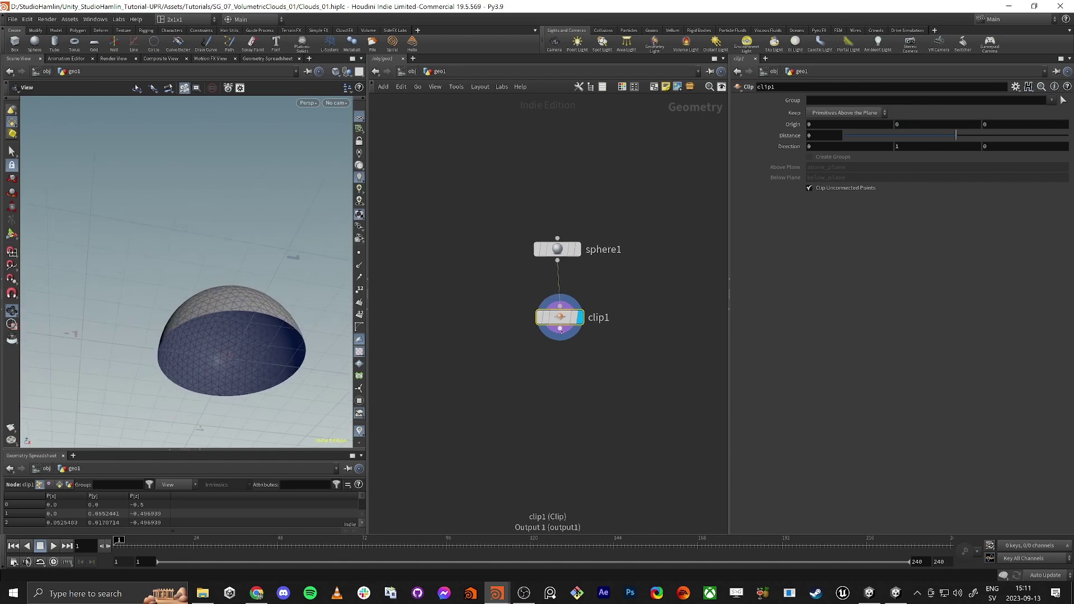
key(Tab)
text(polyfill)
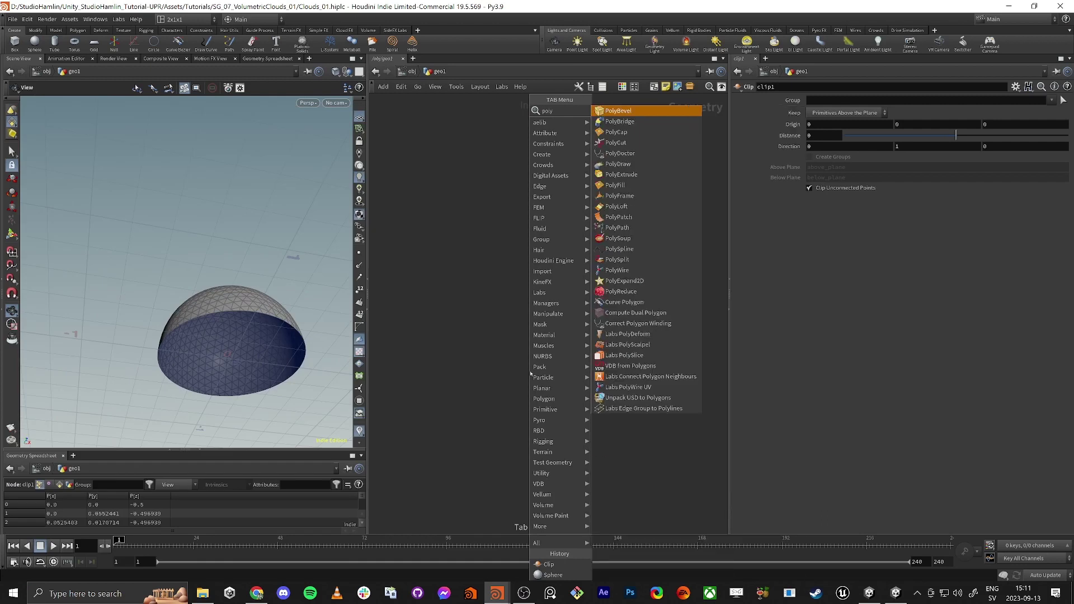
key(Return)
click(530, 373)
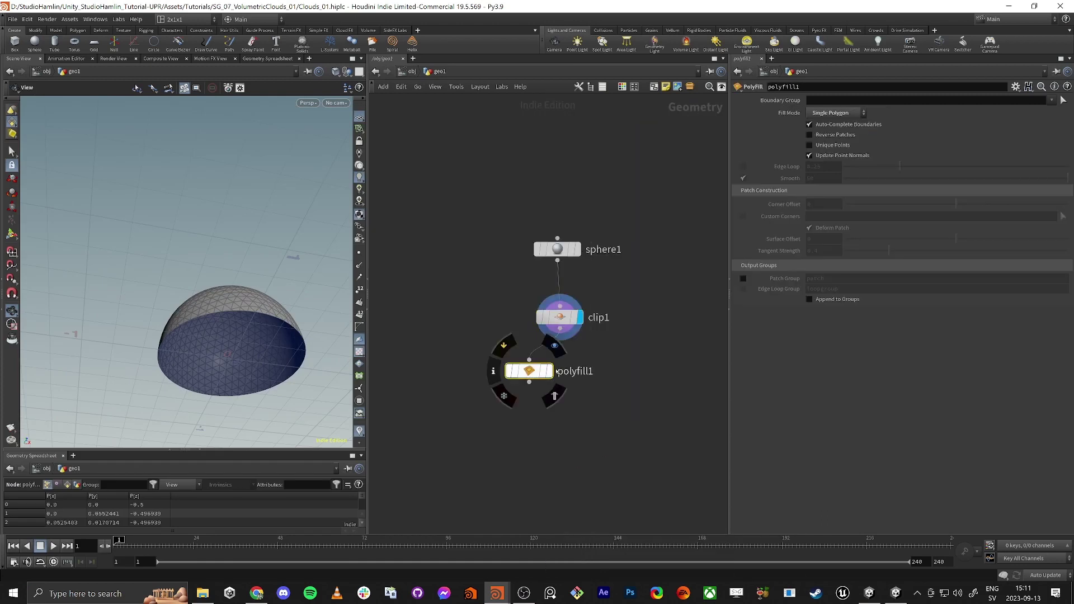
click(549, 370)
mouse_move(241, 312)
mouse_down()
mouse_move(235, 330)
mouse_move(228, 324)
mouse_up()
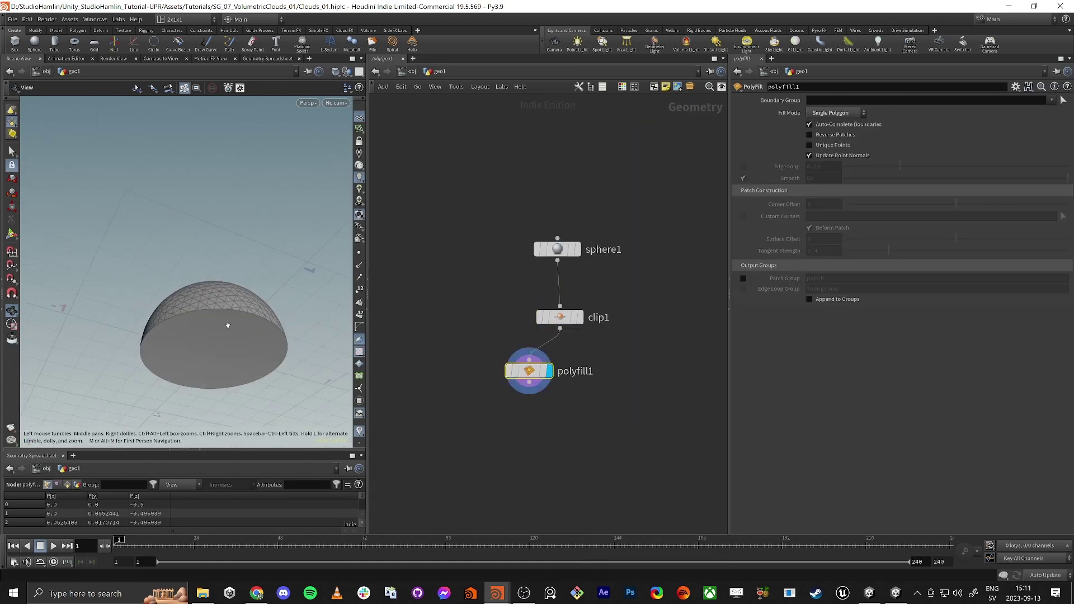
key(l)
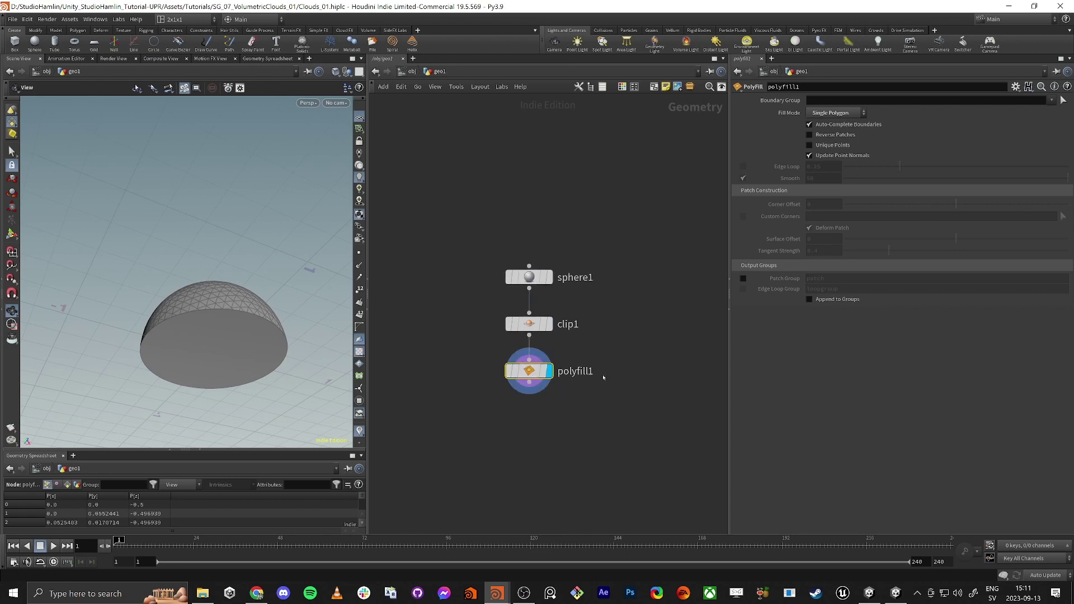
- Connect a Remesh node after the PolyFill, display its result and align it beneath the chain
key(Tab)
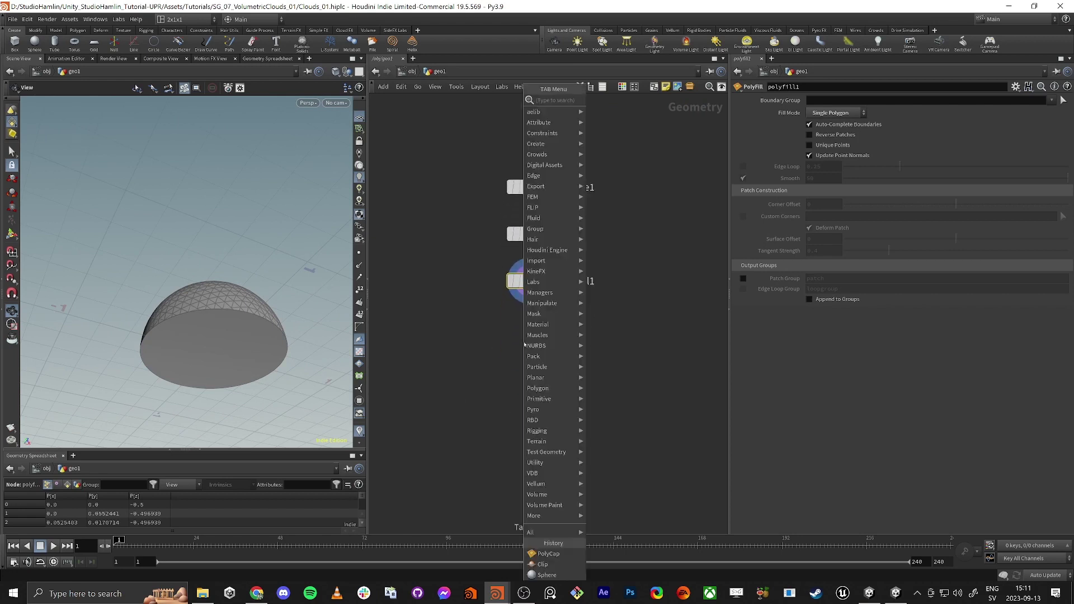
text(remesh)
key(Return)
click(524, 343)
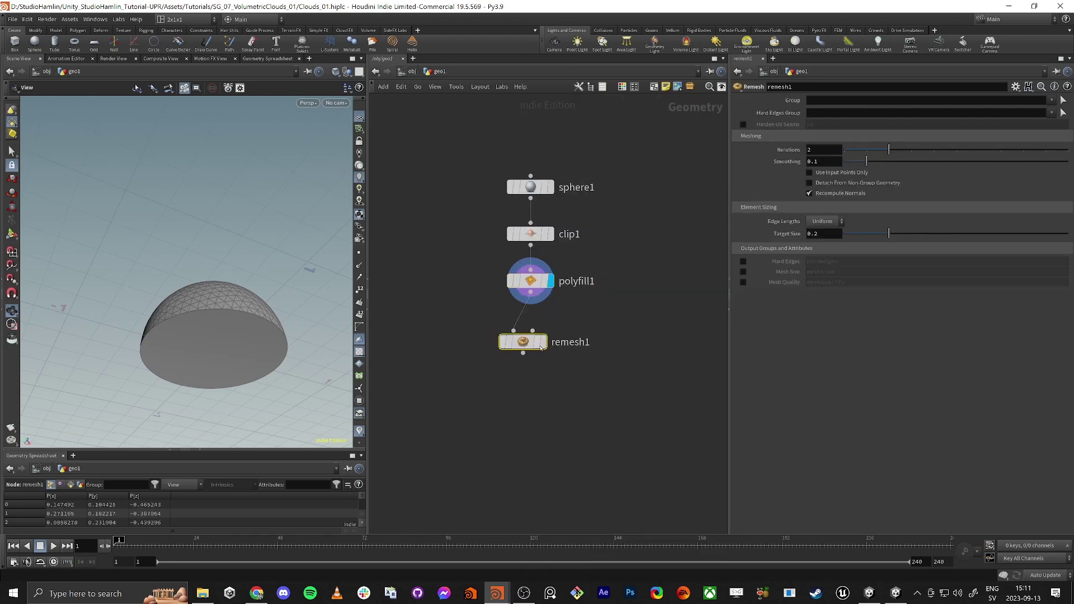
click(543, 344)
drag(527, 343, 535, 342)
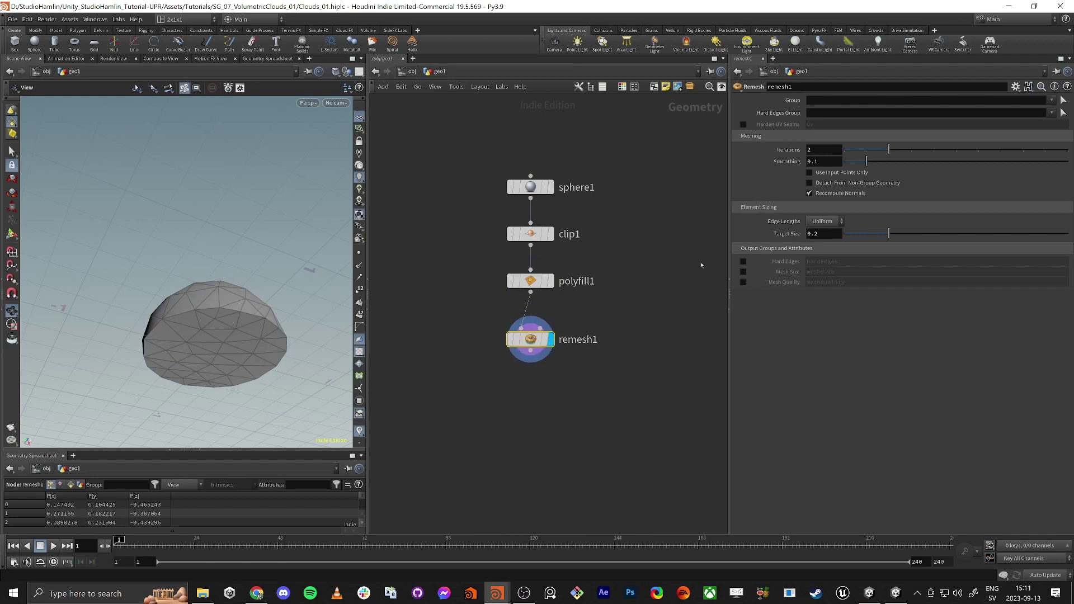
- Set the remesh target size to 0.069 and its smoothing to 1 to round off the dome's edge
drag(888, 233, 858, 234)
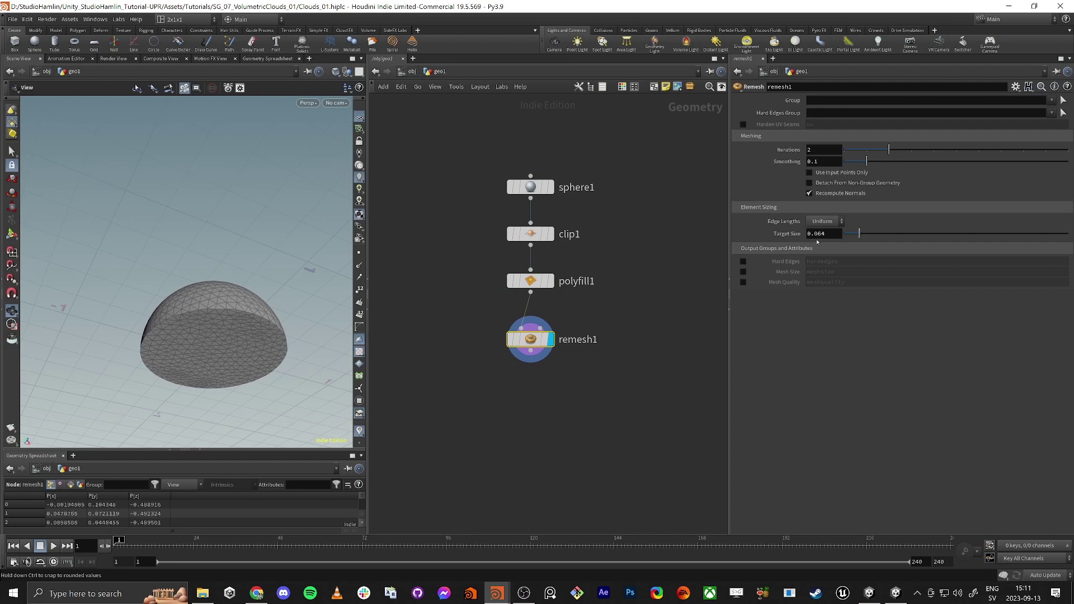
drag(209, 282, 185, 304)
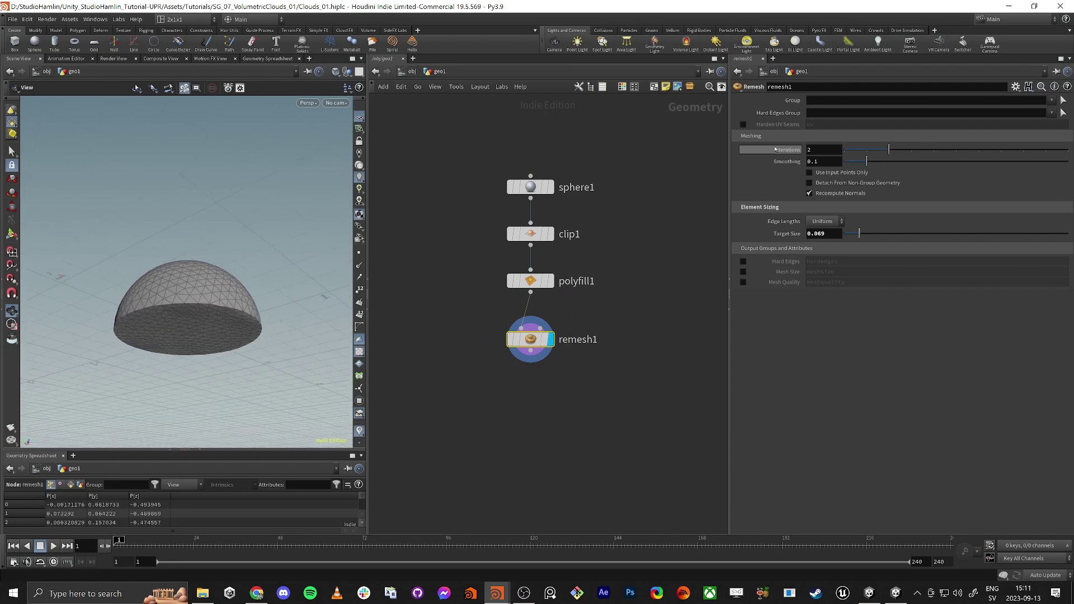
drag(879, 166, 1067, 162)
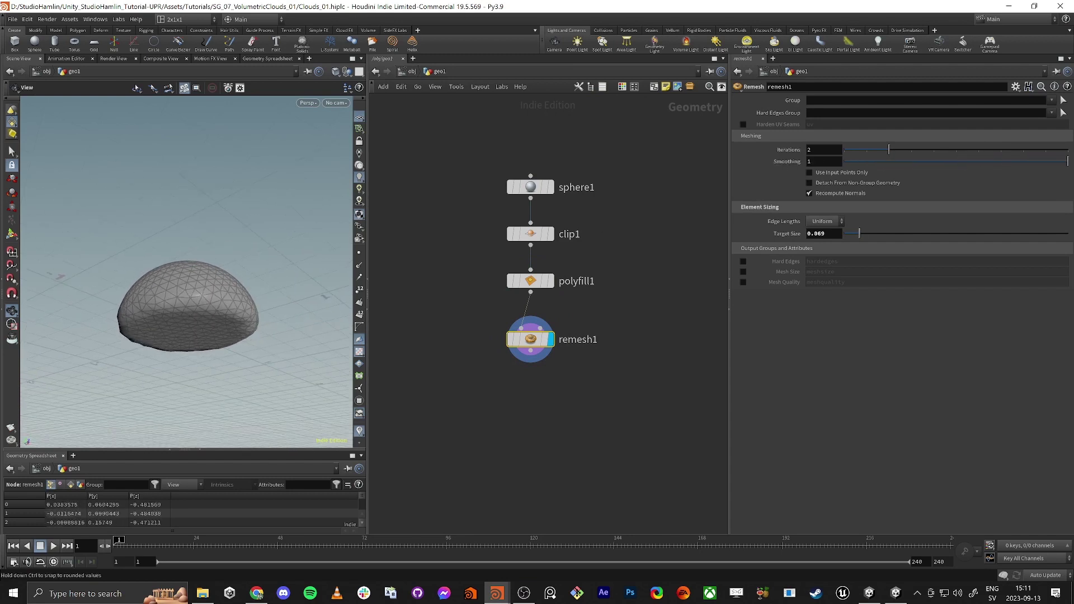
drag(145, 313, 177, 303)
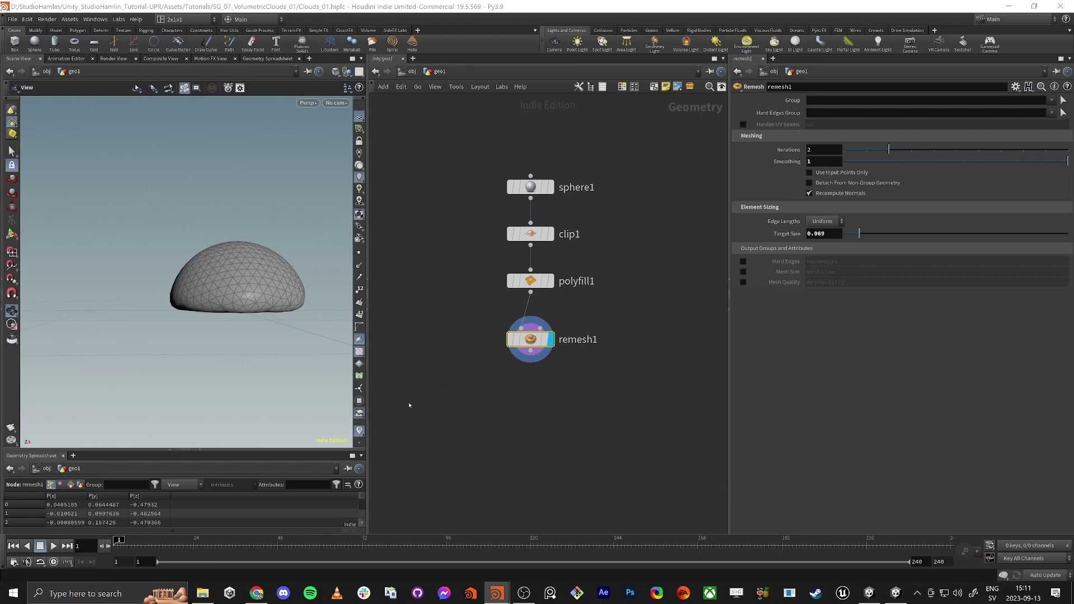
drag(246, 336, 268, 352)
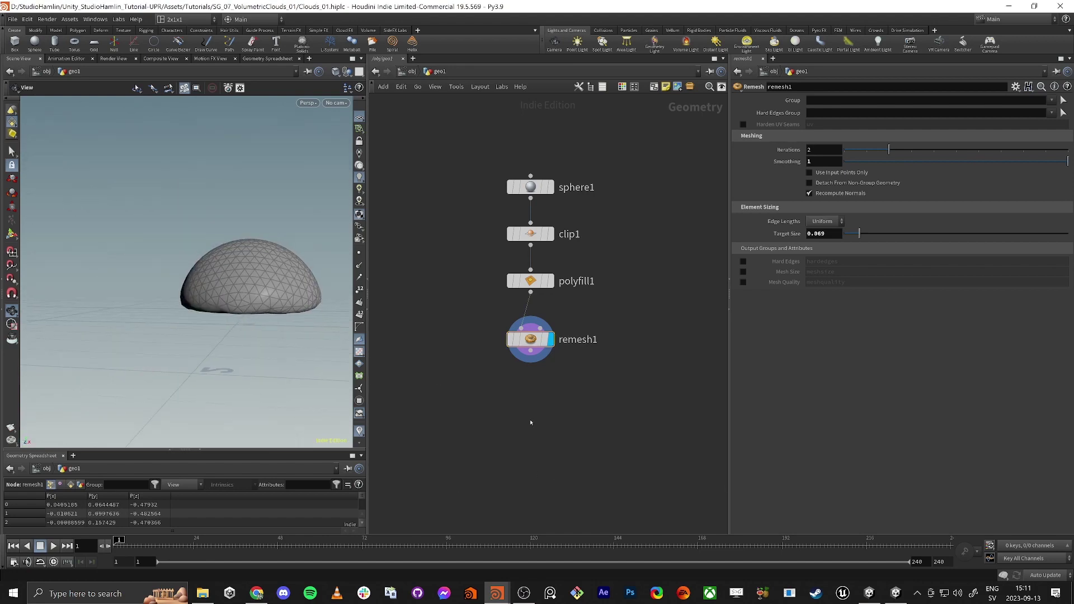
- Connect a Cloud node after the Remesh to turn the dome into a volume, display it and align it beneath the chain
middle_drag(531, 423, 545, 378)
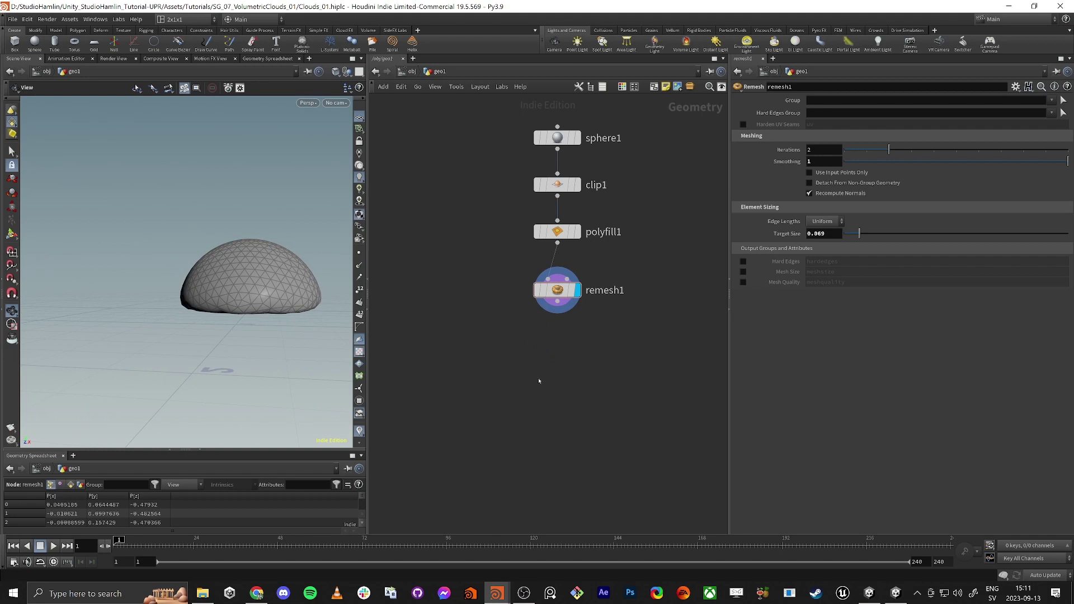
key(Tab)
text(cloud)
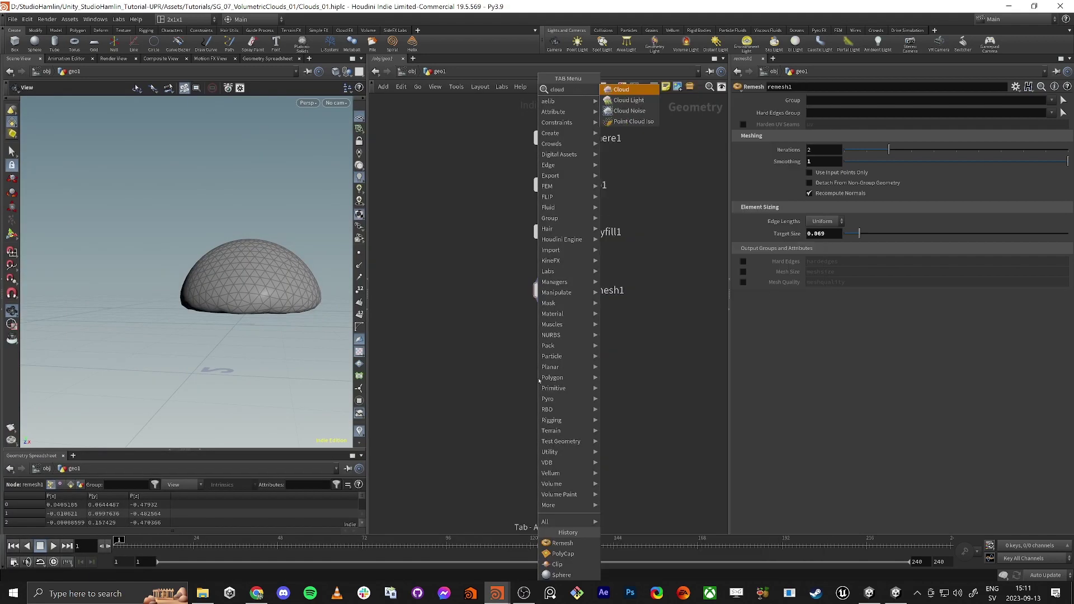
key(Return)
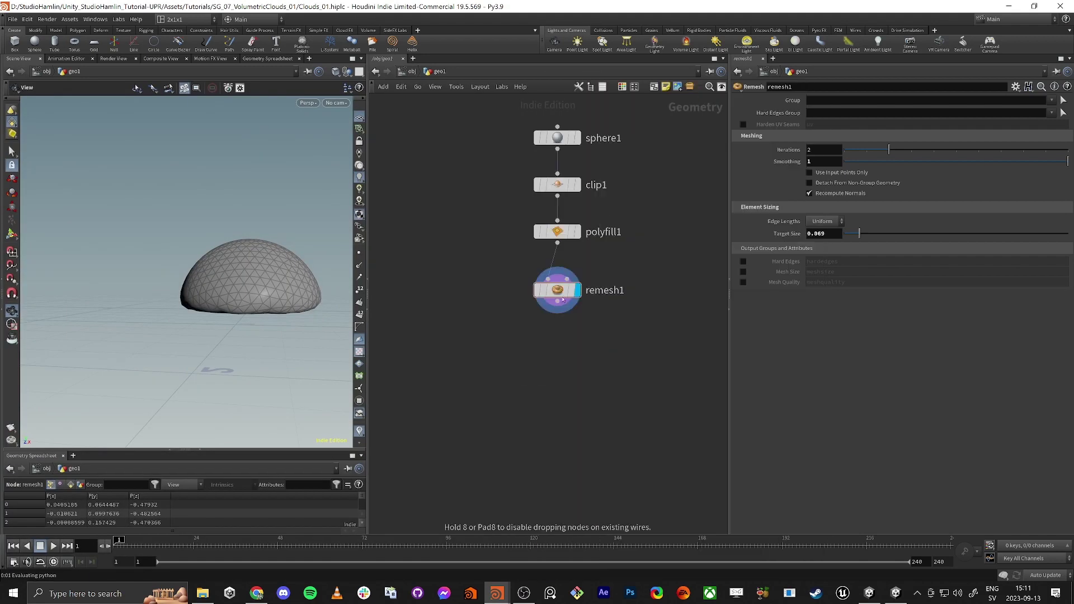
click(563, 370)
drag(558, 303, 546, 364)
click(584, 371)
drag(268, 258, 222, 275)
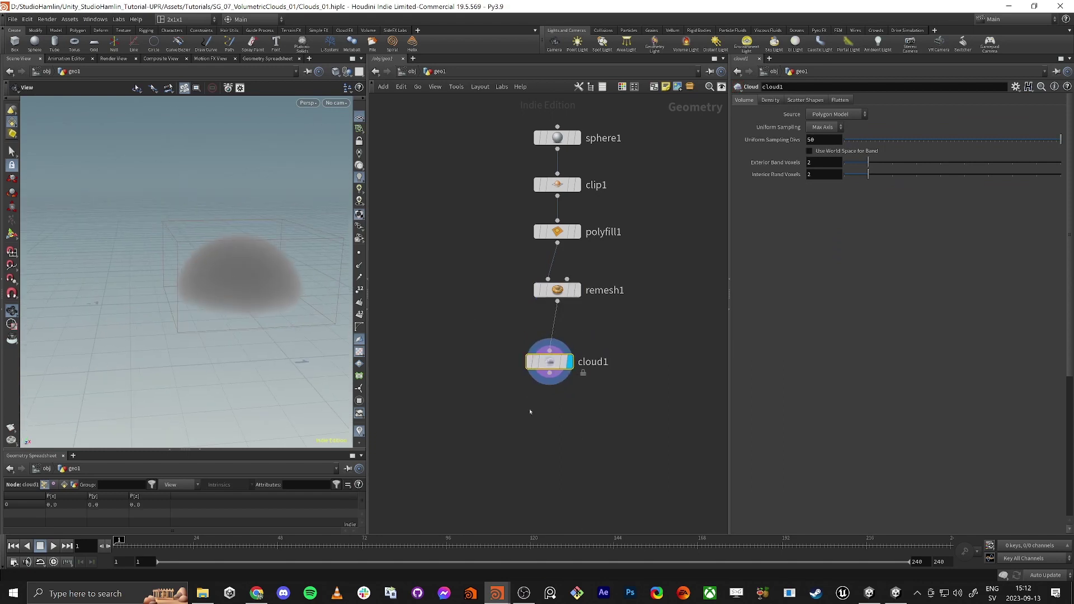
middle_drag(509, 399, 537, 364)
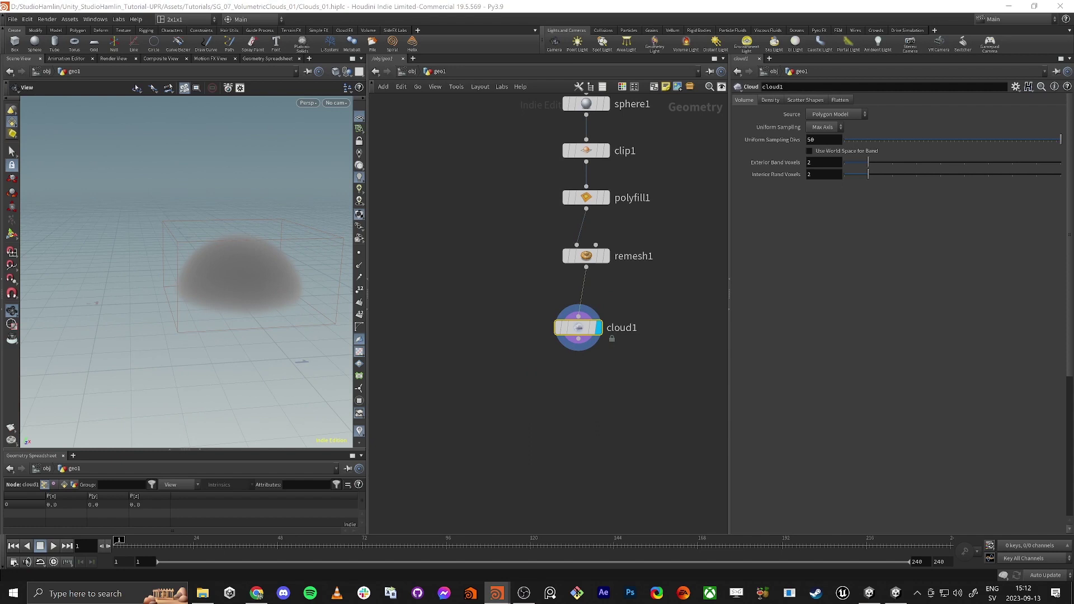
drag(250, 297, 206, 304)
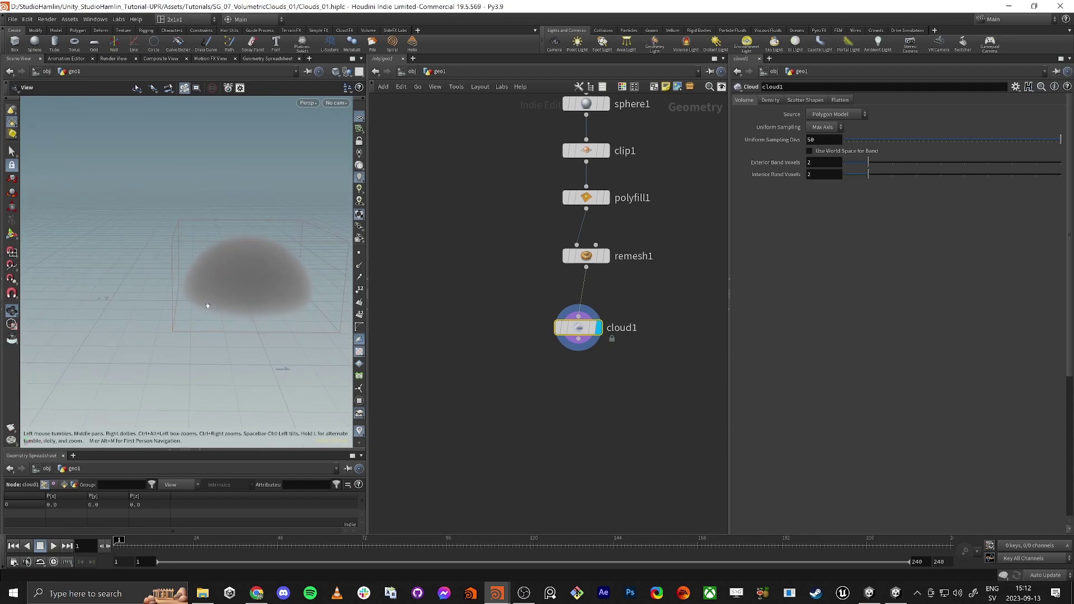
key(l)
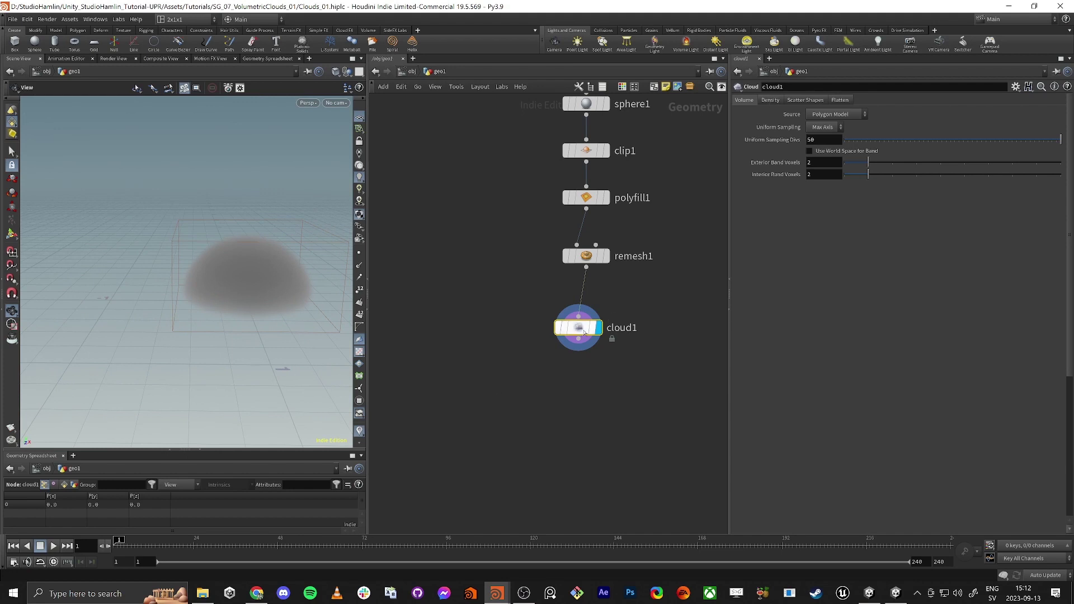
middle_drag(520, 409, 506, 385)
drag(234, 317, 208, 290)
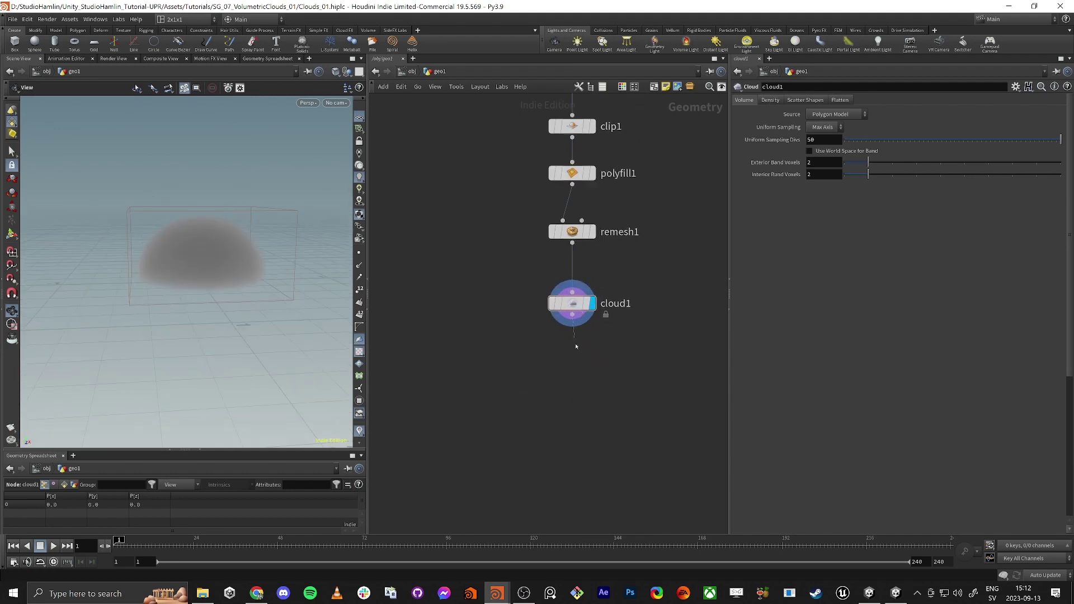
- Connect and display a Labs VolumeTexture Export node after the Cloud node, and turn on its slice preview
drag(572, 315, 580, 429)
text(volu te)
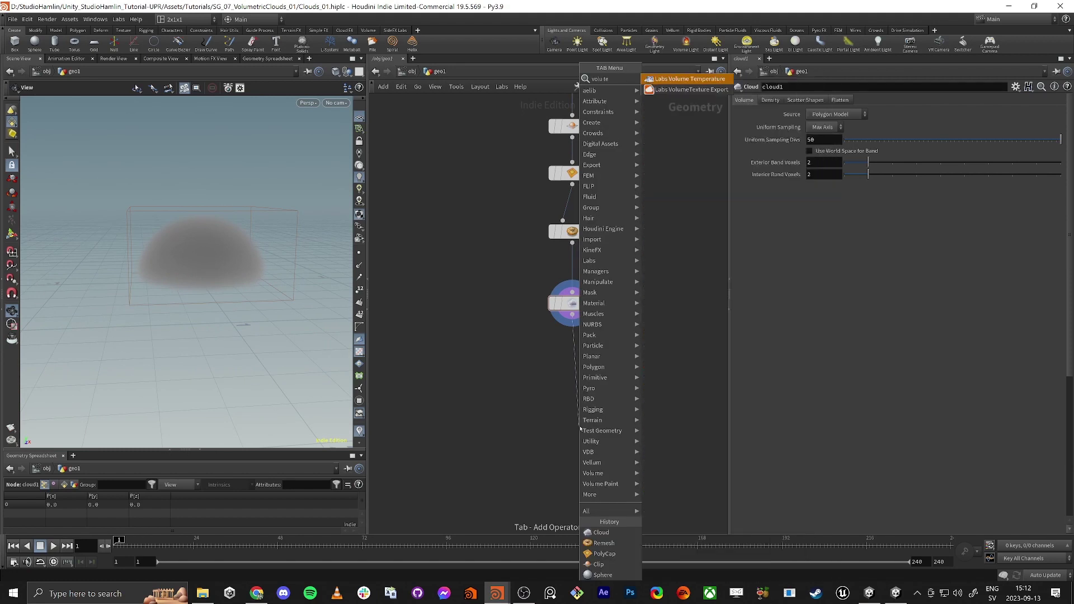
key(Down)
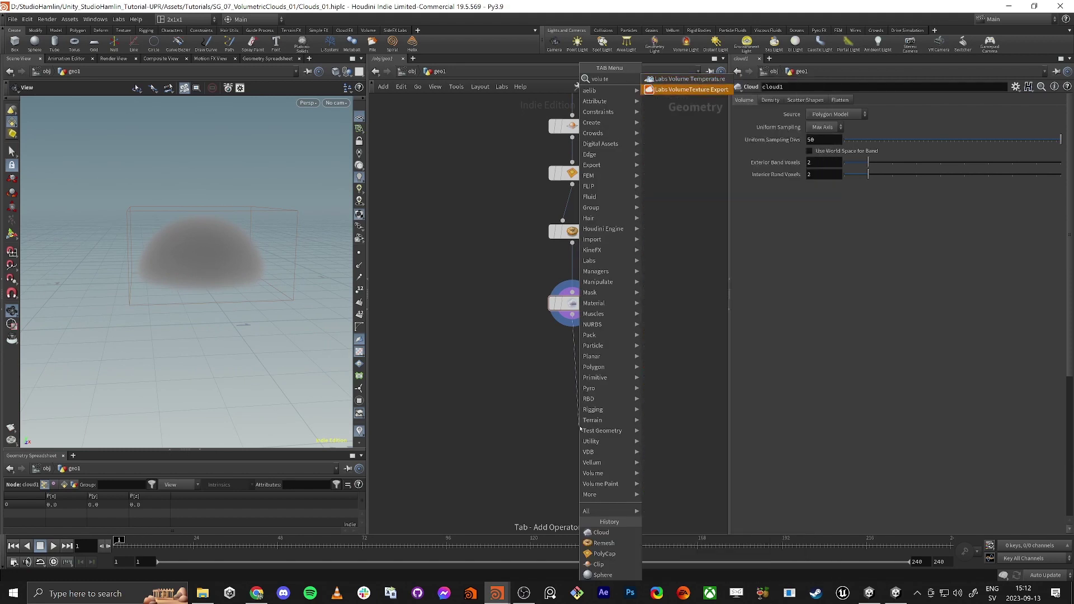
key(Return)
click(580, 427)
drag(580, 427, 574, 365)
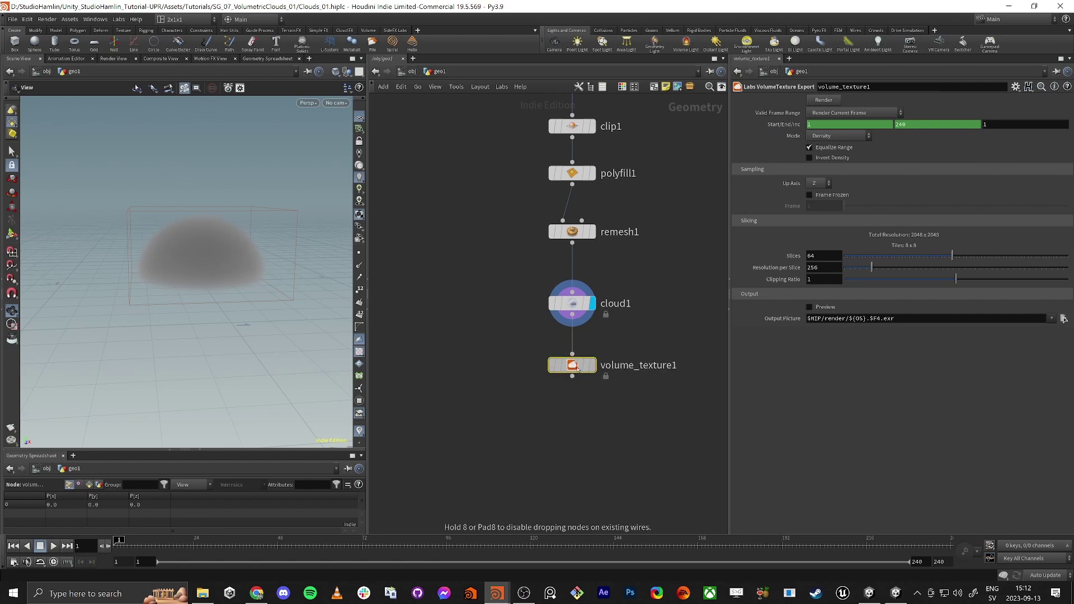
key(r)
mouse_move(580, 363)
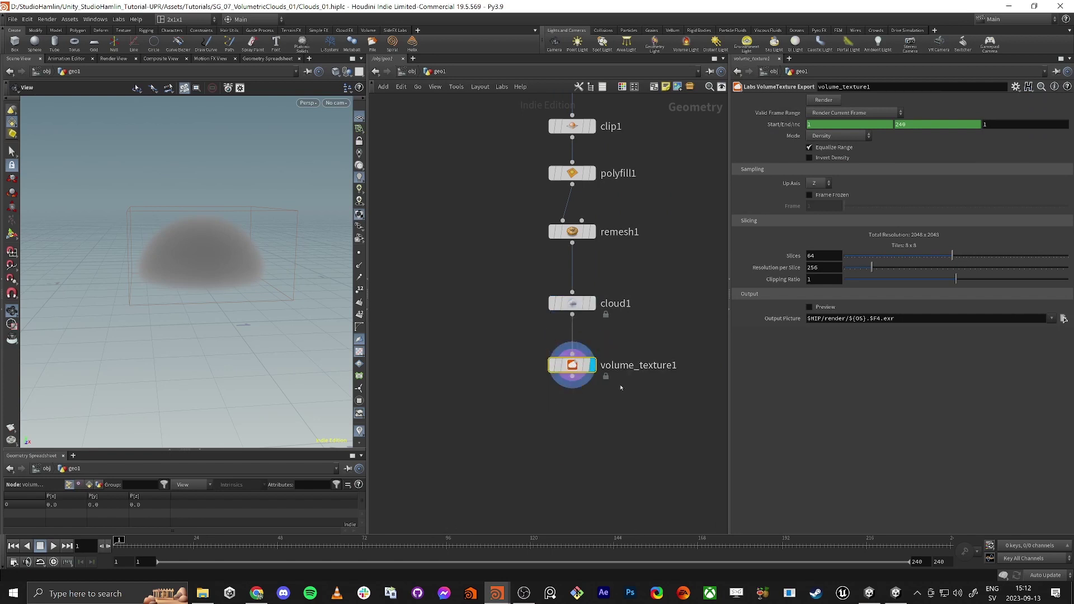
click(809, 307)
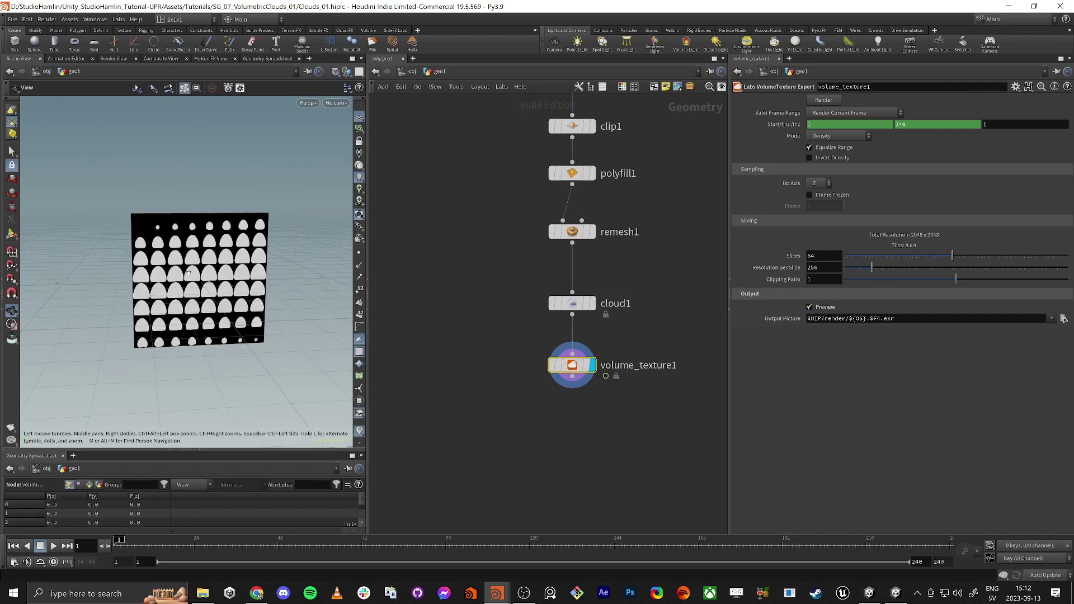
drag(246, 321, 166, 245)
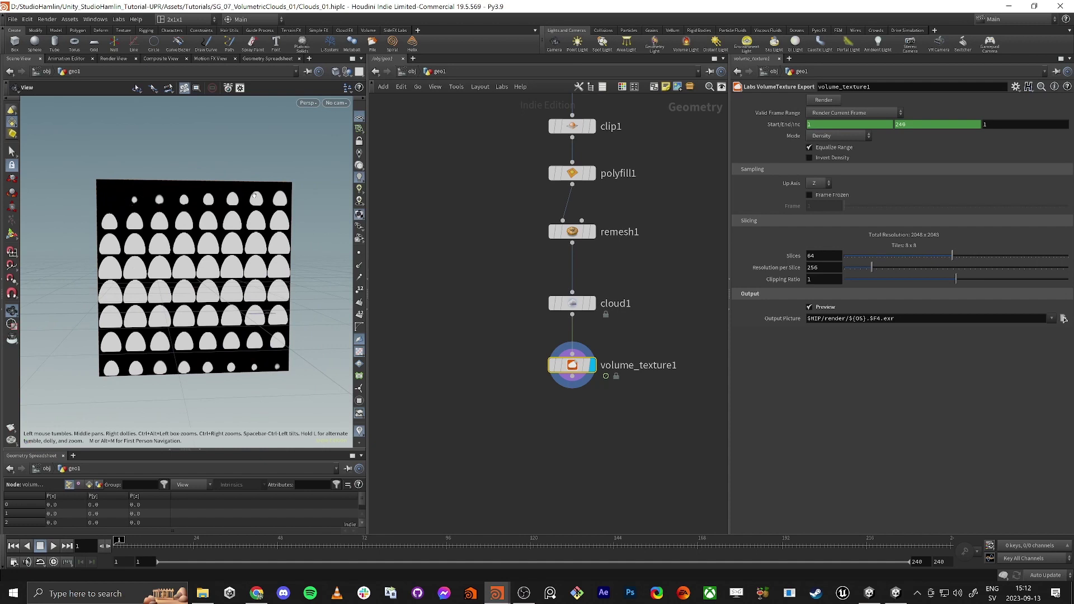
- Switch to Unity to examine the VolumeCloud texture's import settings and volume preview, and return to the export node in Houdini
key(alt+Tab)
key(alt+Tab)
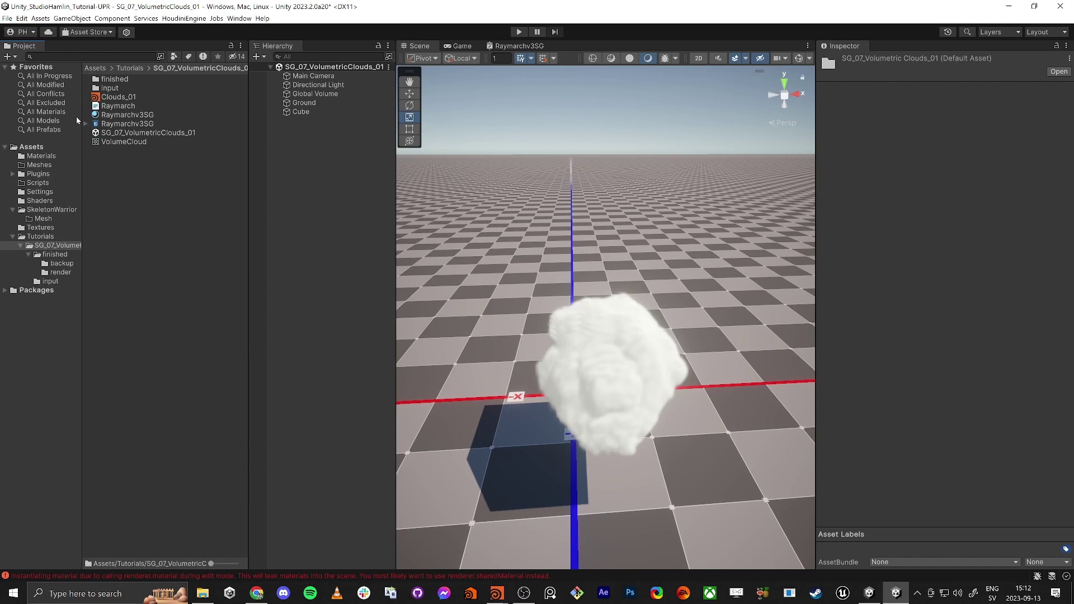
click(136, 144)
drag(984, 493, 949, 486)
key(alt+Tab)
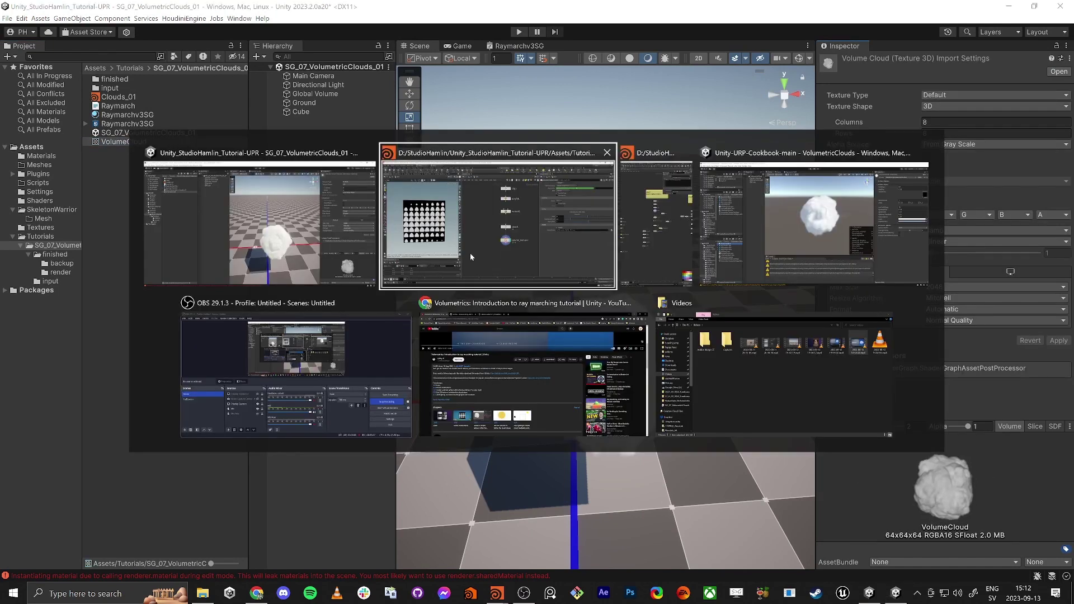
click(579, 384)
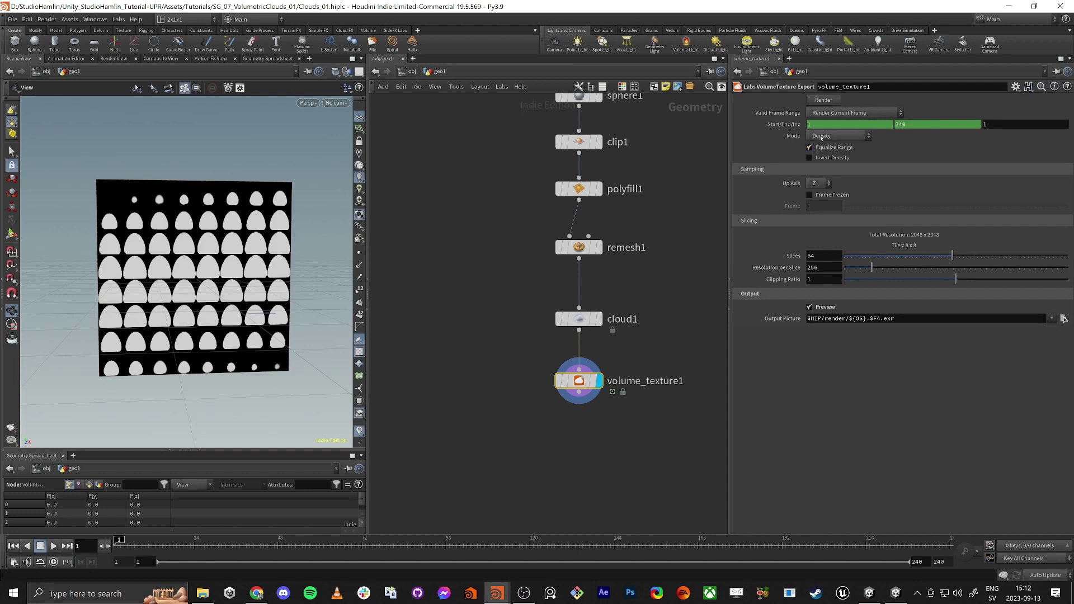
- Compare the displayed results of the Remesh, Cloud and VolumeTexture Export nodes, ending on the export node
click(588, 315)
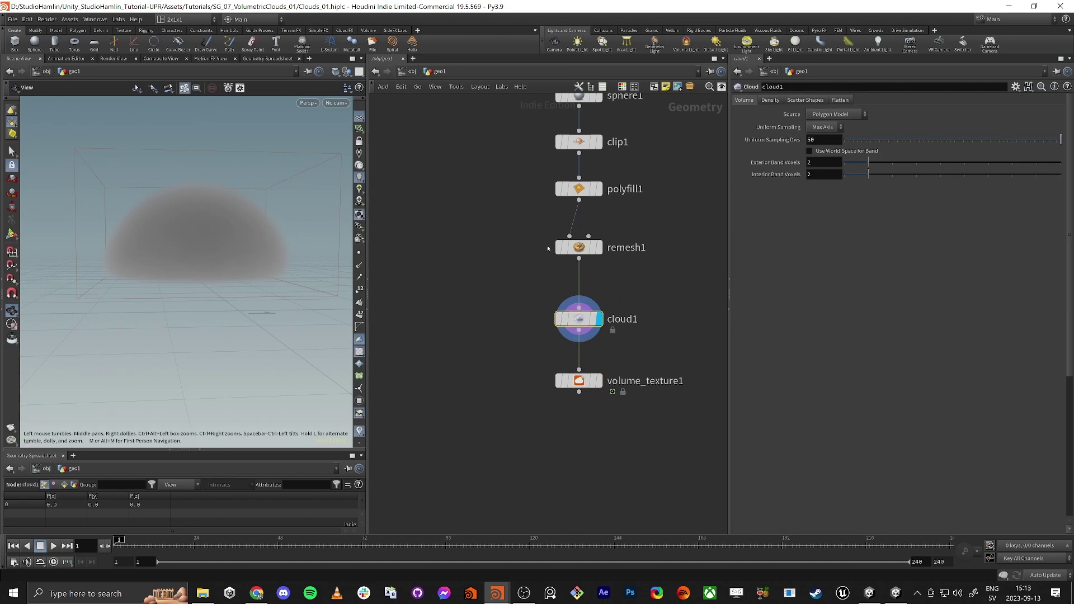
mouse_move(595, 325)
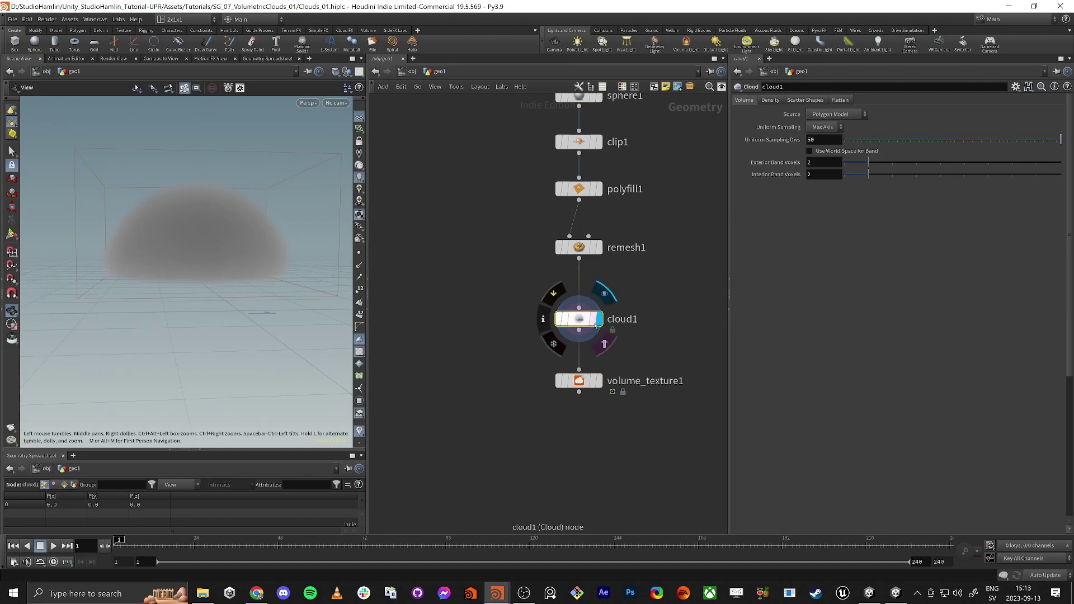
click(599, 247)
click(578, 247)
click(599, 319)
click(579, 319)
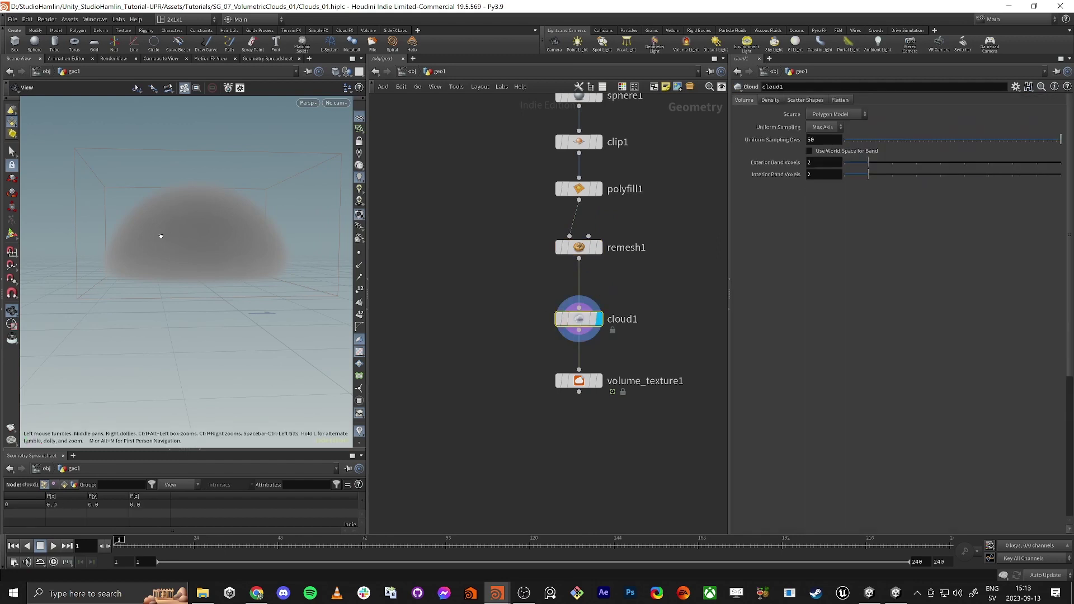
mouse_move(160, 236)
mouse_down()
mouse_move(190, 241)
mouse_move(168, 213)
mouse_move(142, 236)
mouse_up()
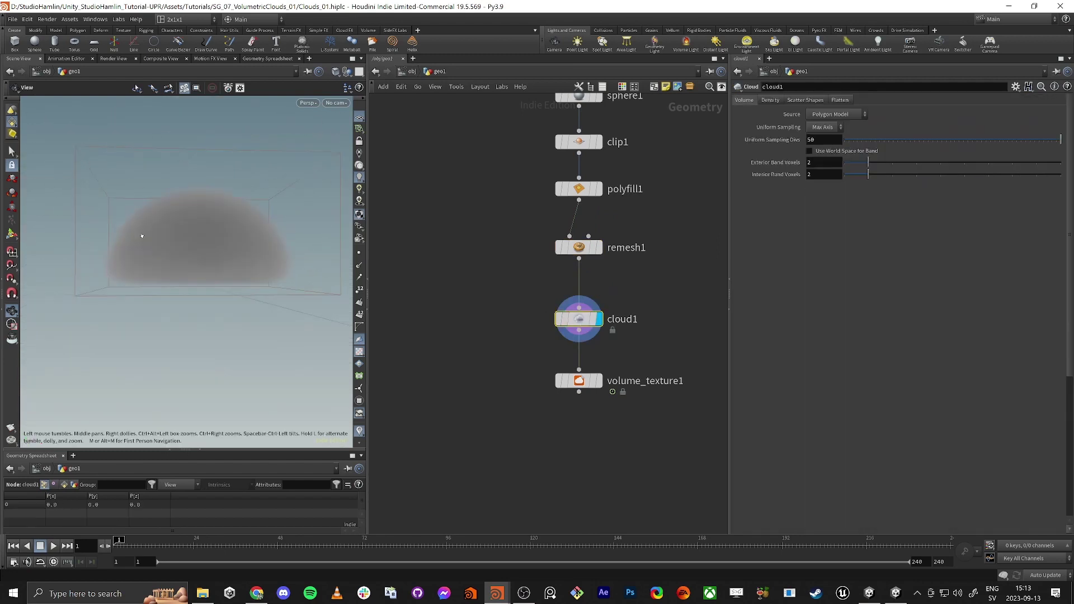
click(598, 380)
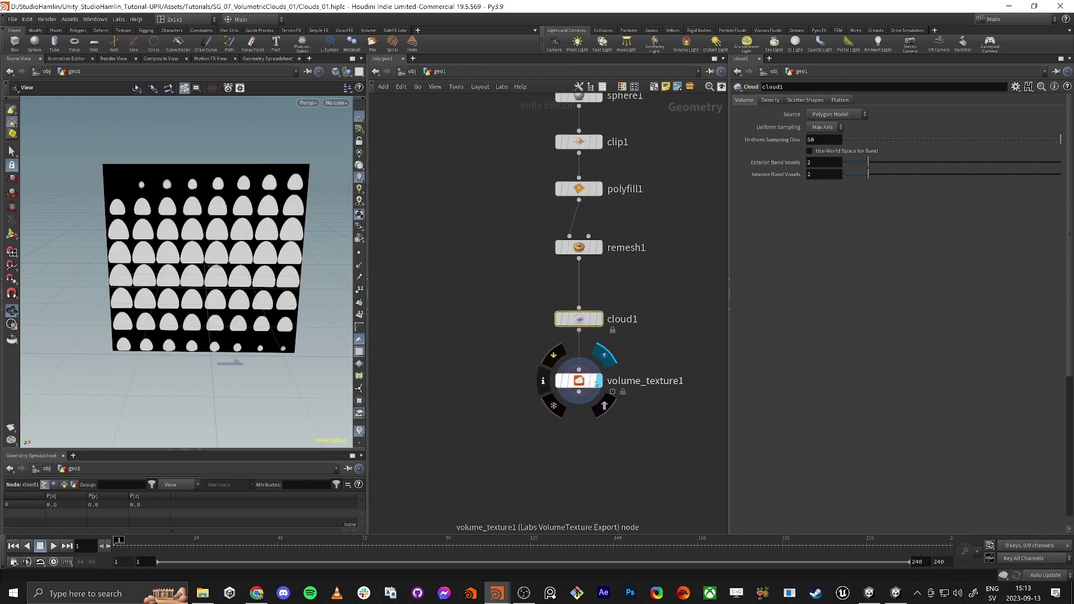
click(579, 381)
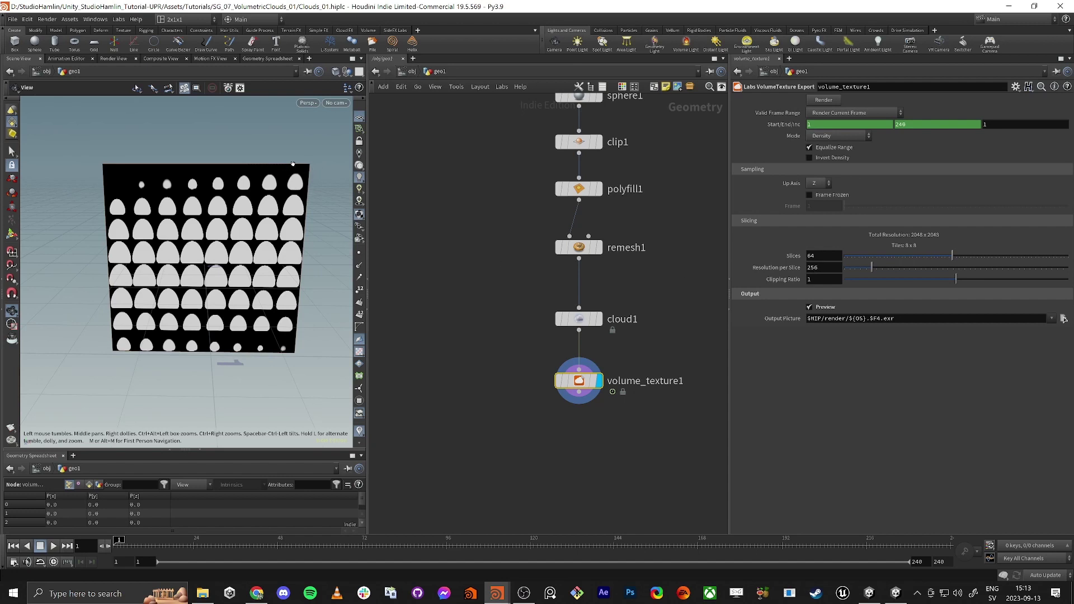
- Set the export node's resolution per slice to 64 and turn off its preview
double_click(824, 268)
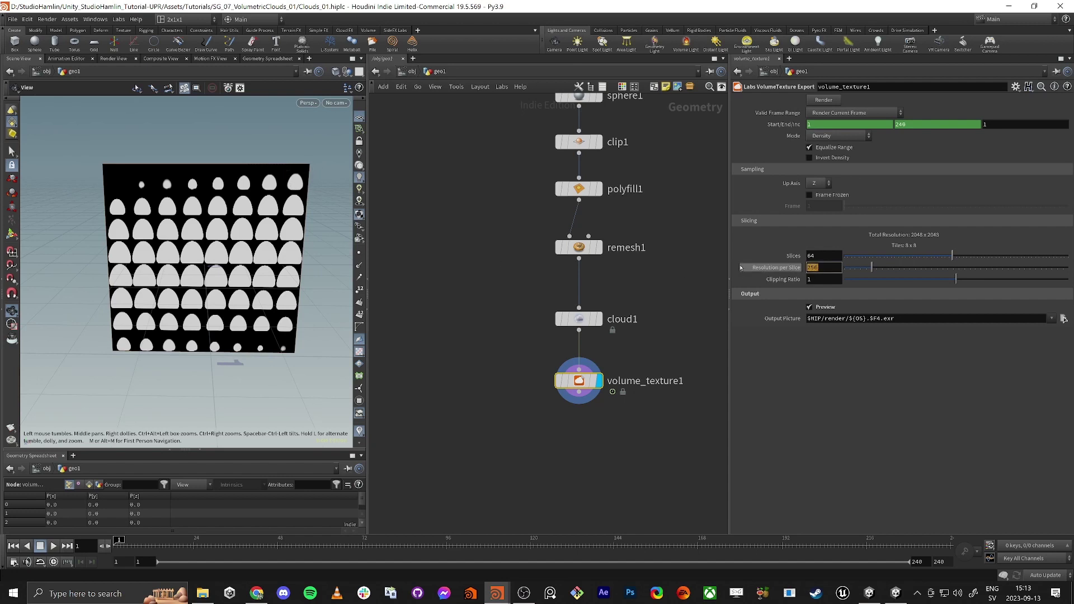
text(64)
key(Tab)
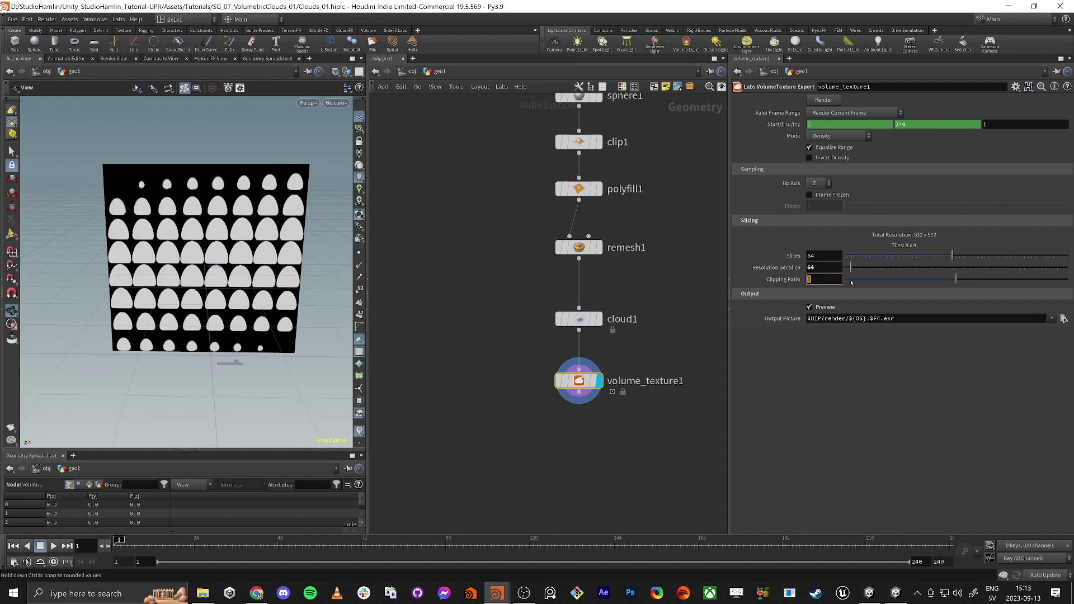
click(809, 307)
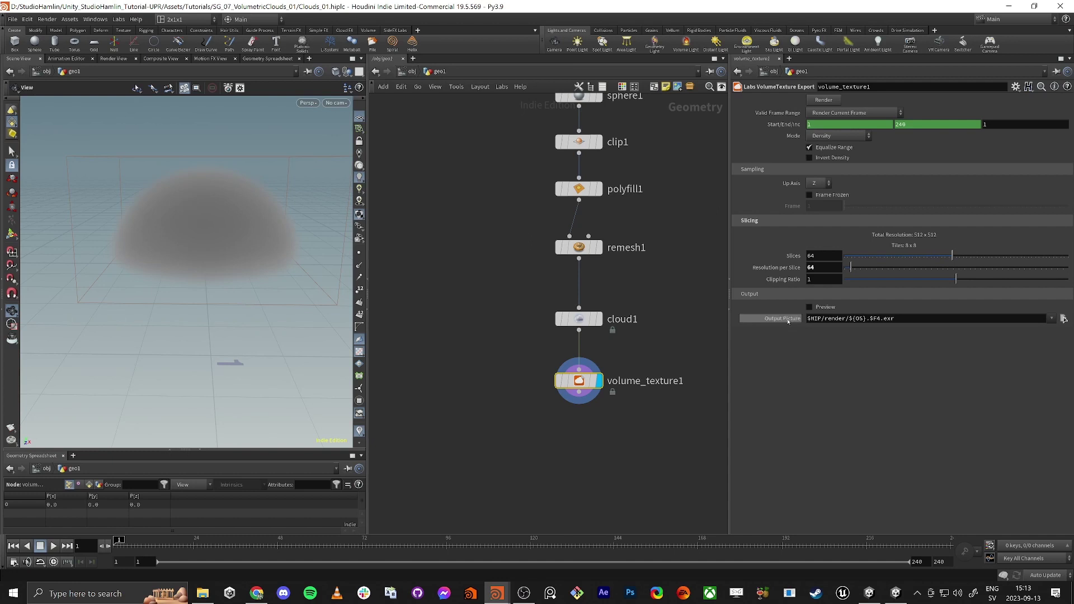
- Check the export's expanded output path and locate the Clouds_01 scene file in the Unity project, returning to Houdini
click(786, 321)
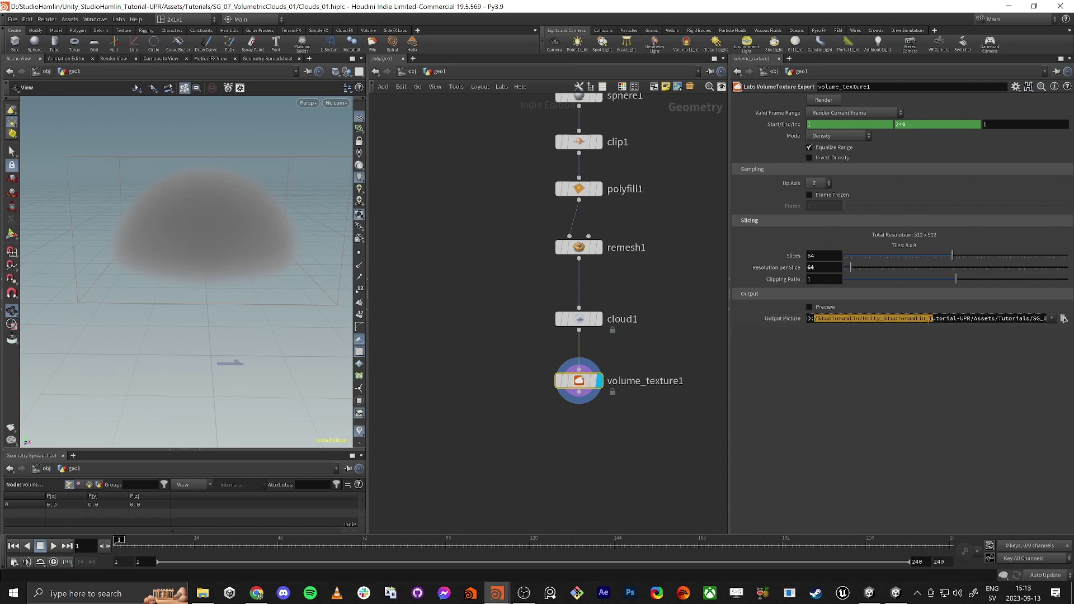
click(779, 319)
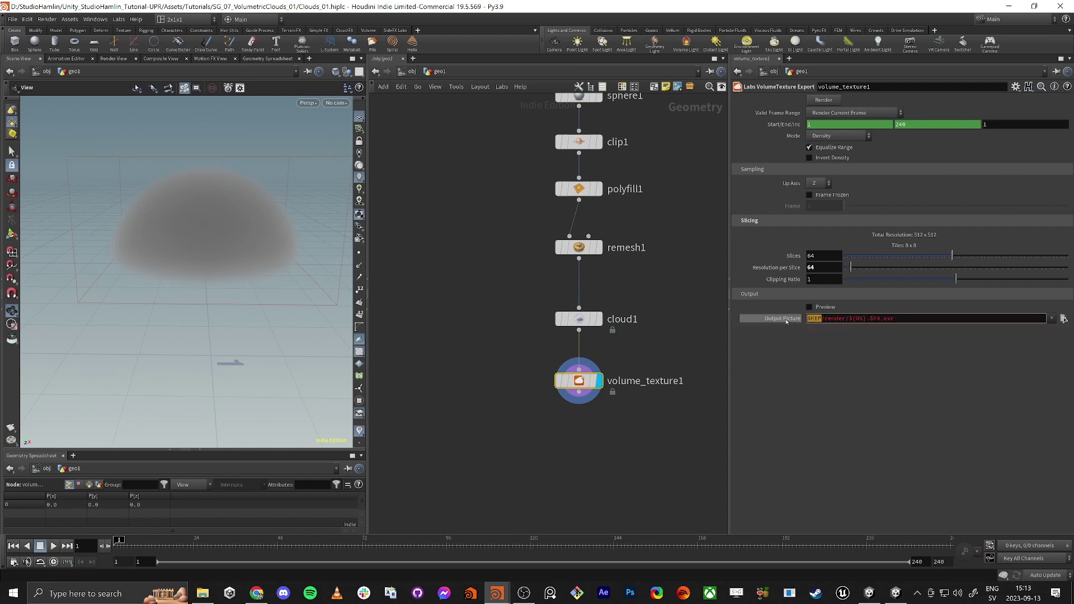
key(alt+Tab)
click(502, 233)
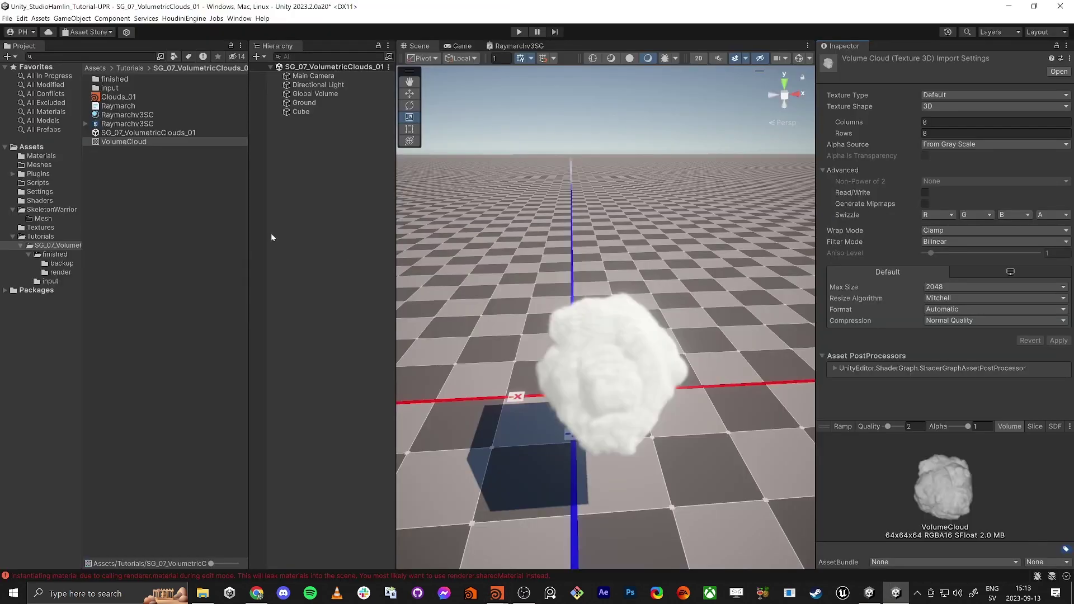
click(116, 97)
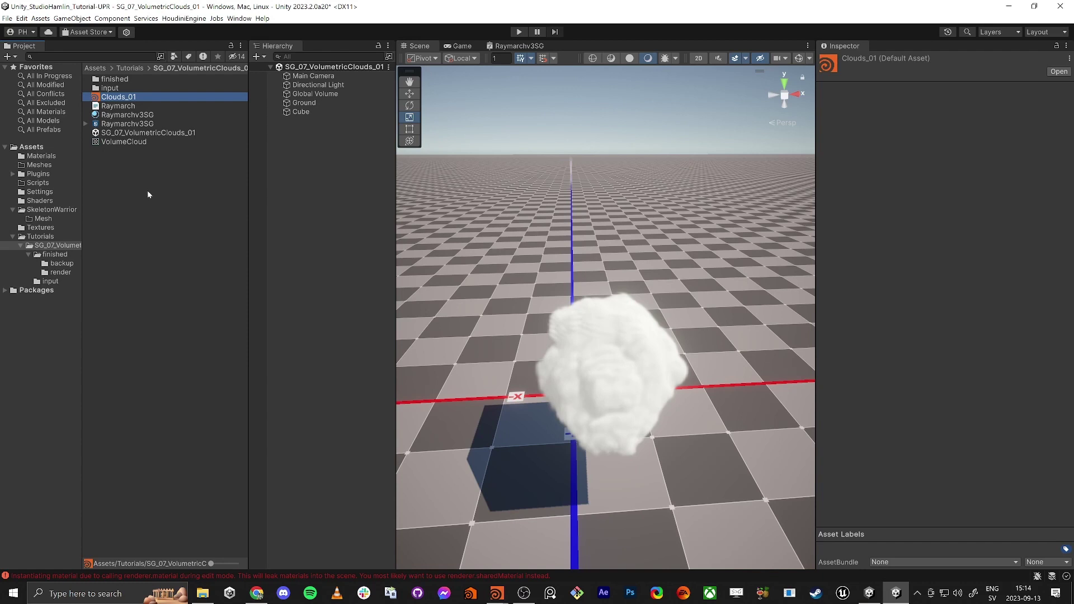
key(alt+Tab)
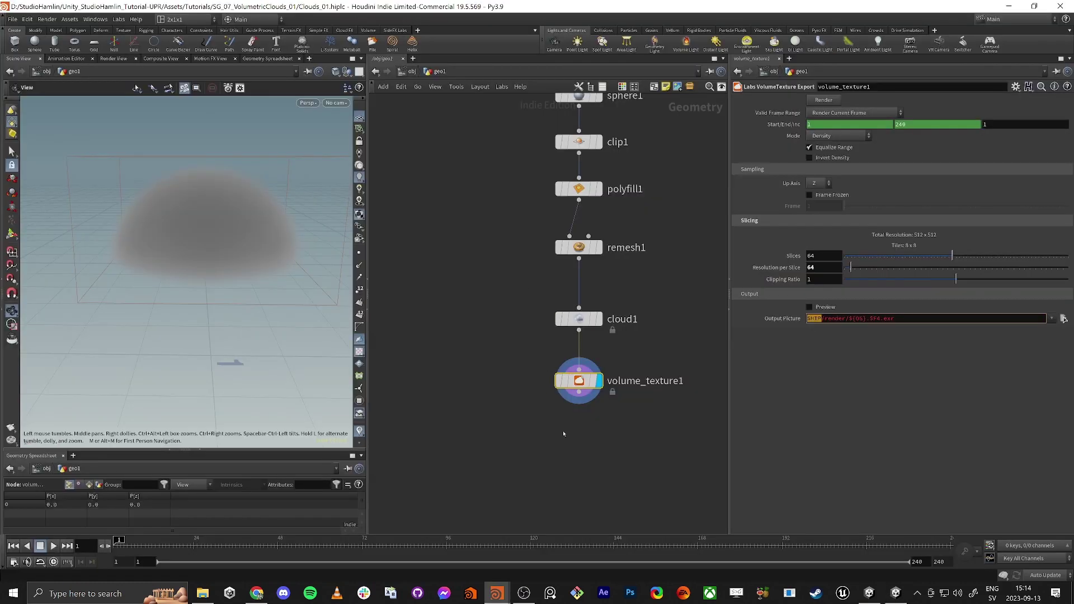
- Rename the exported picture as Cloud_01 so the output path reads $HIP/render/Cloud_01.exr
click(811, 339)
double_click(822, 319)
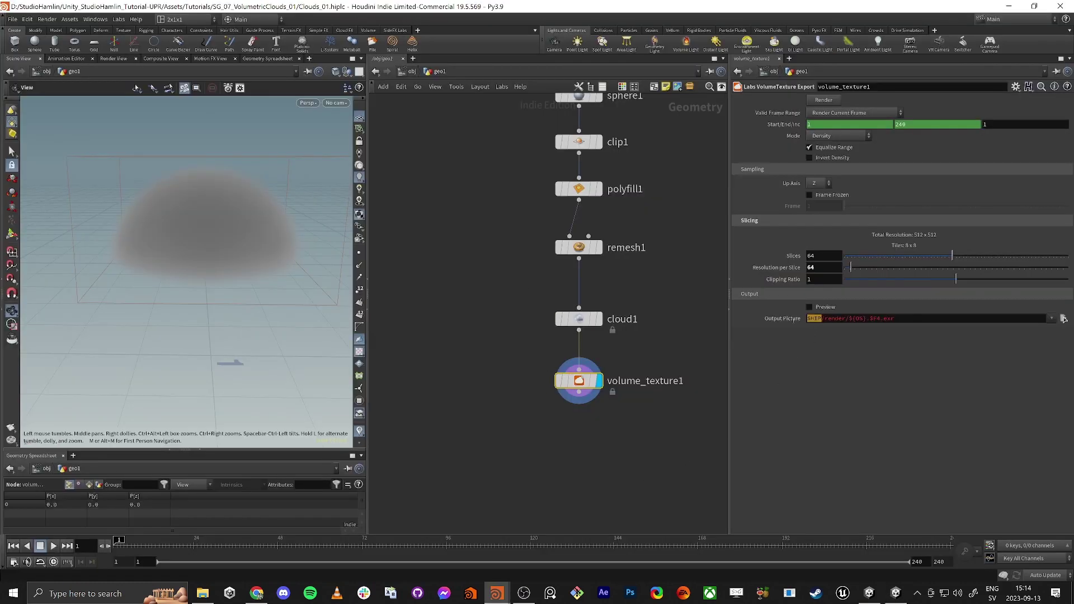
drag(825, 319, 850, 320)
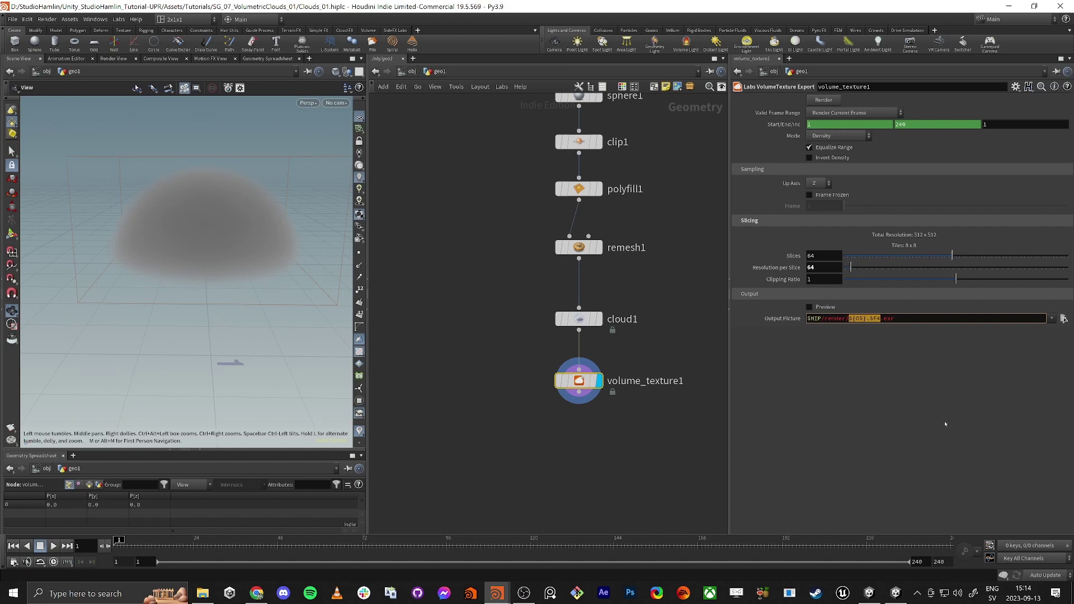
text(Cloud_01)
key(Return)
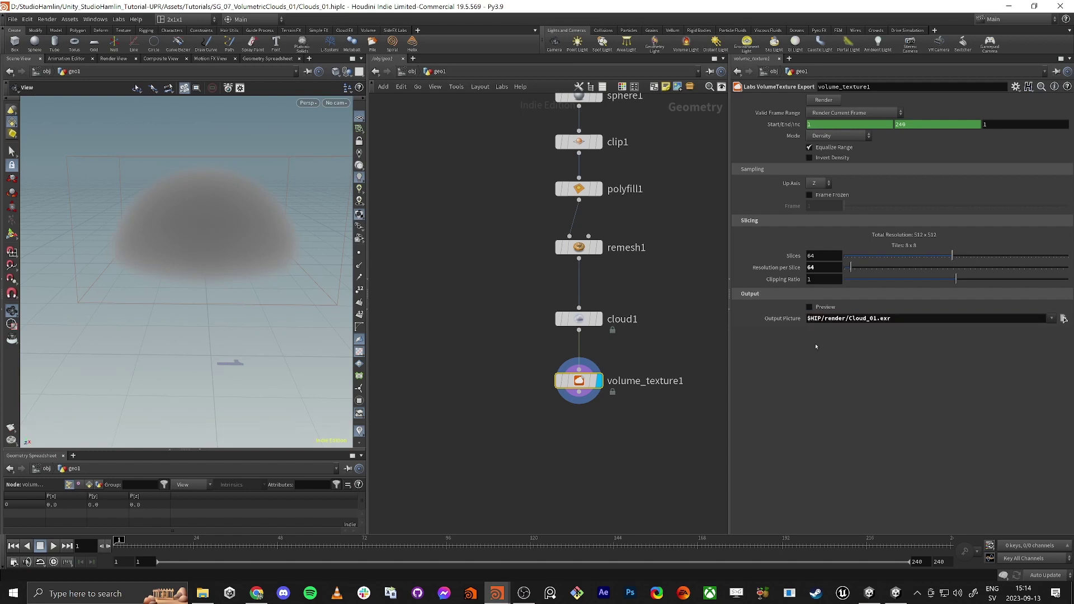
- Render the volume texture and place the Houdini window side by side with Unity
click(826, 99)
key(super+Right)
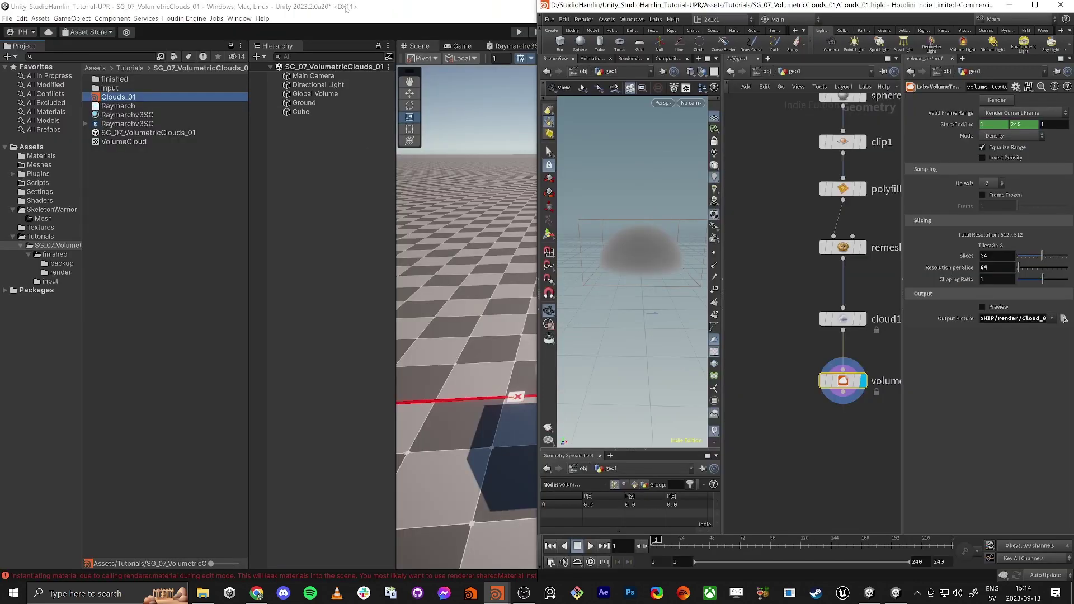
- Switch to a maximized Unity window and select the Cloud_01 texture in the tutorial's render folder
click(347, 8)
key(super+Left)
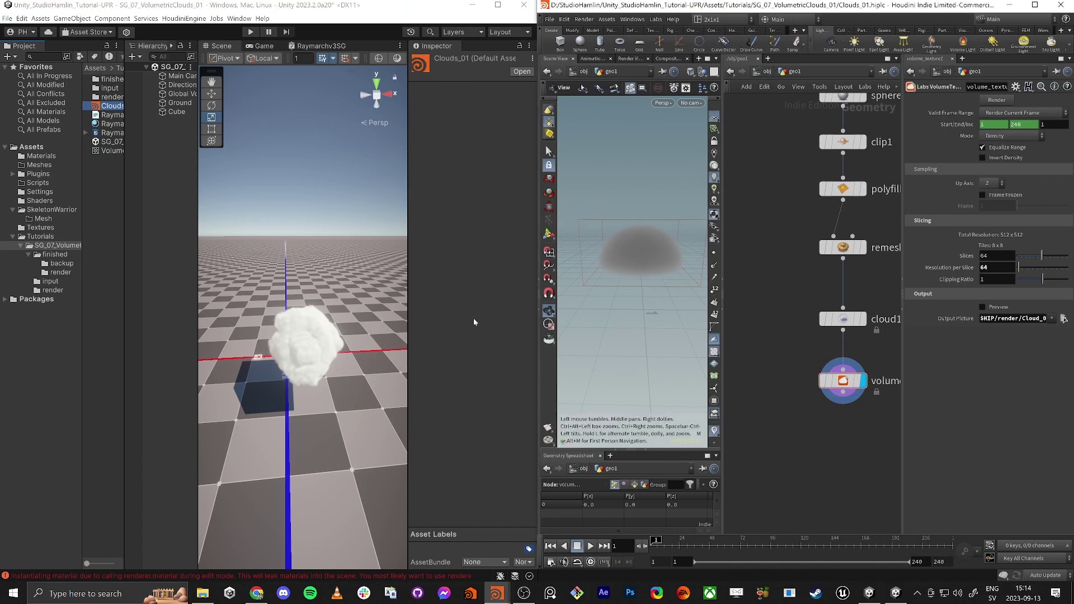
double_click(300, 5)
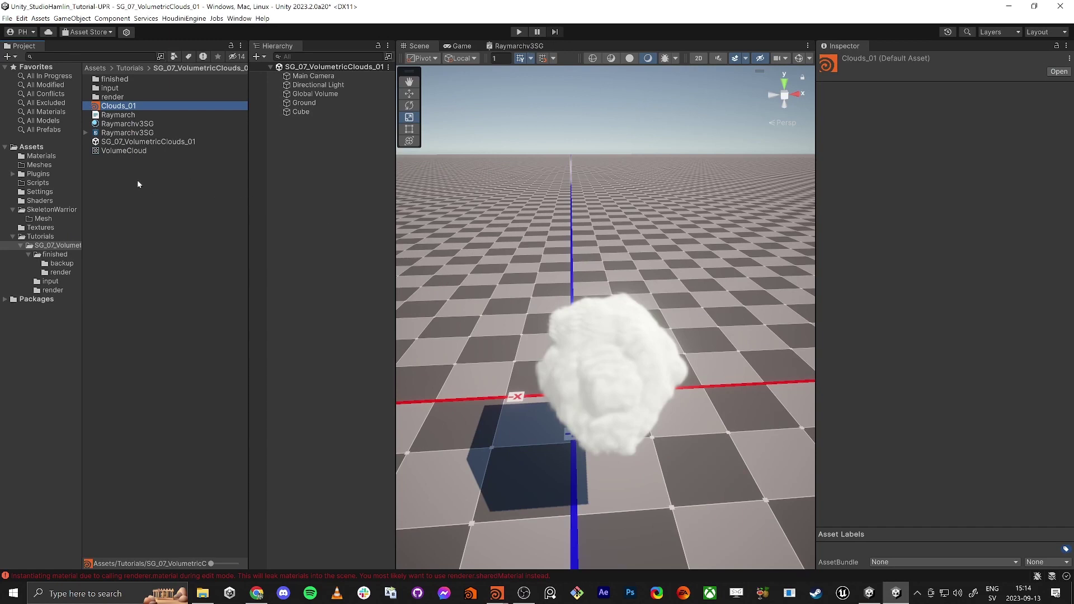
click(116, 98)
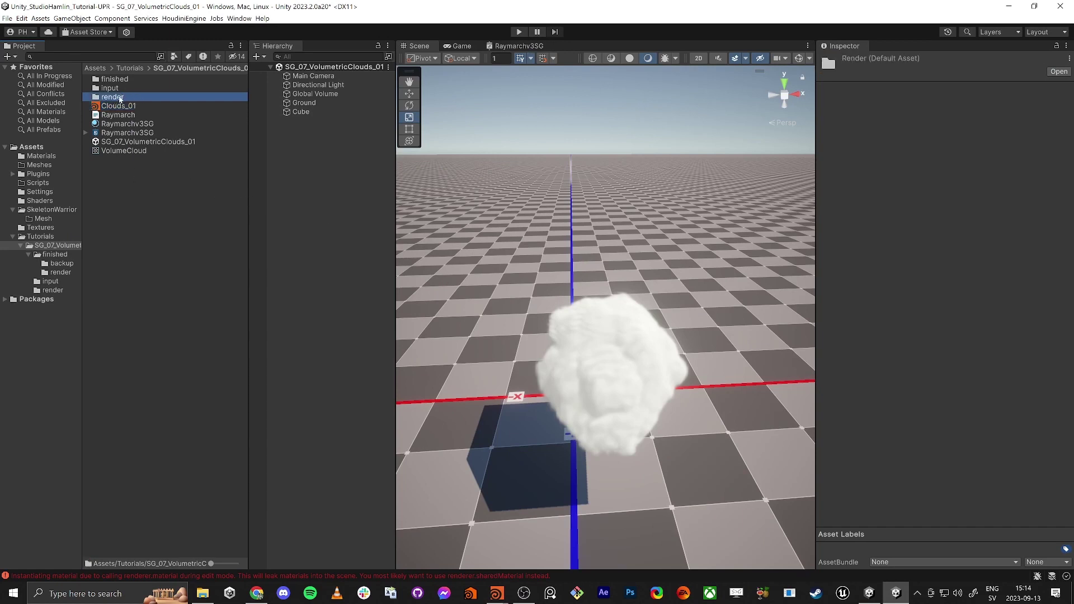
double_click(115, 97)
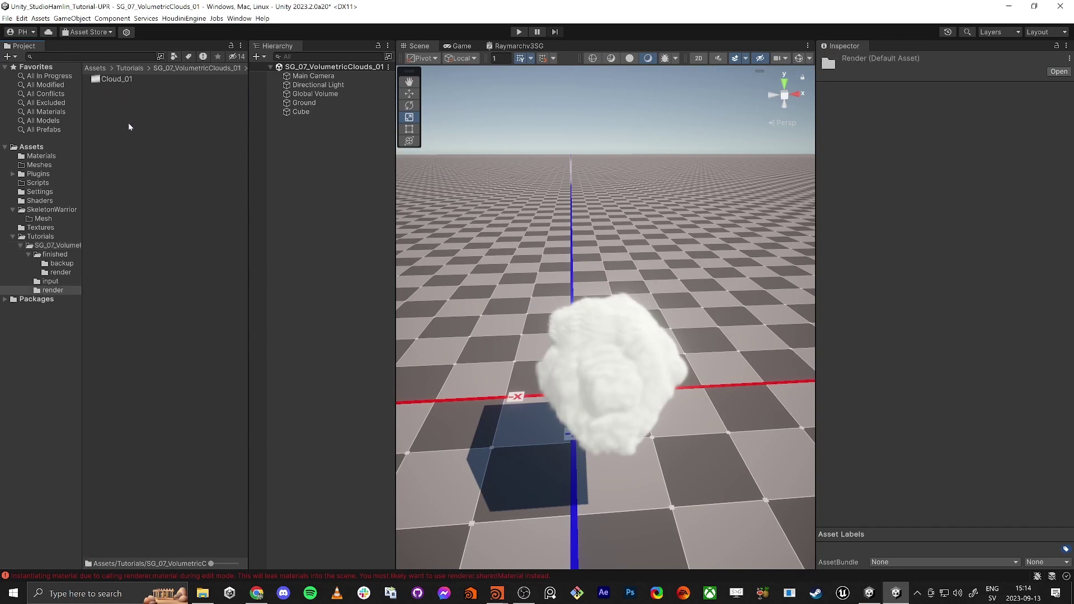
click(117, 79)
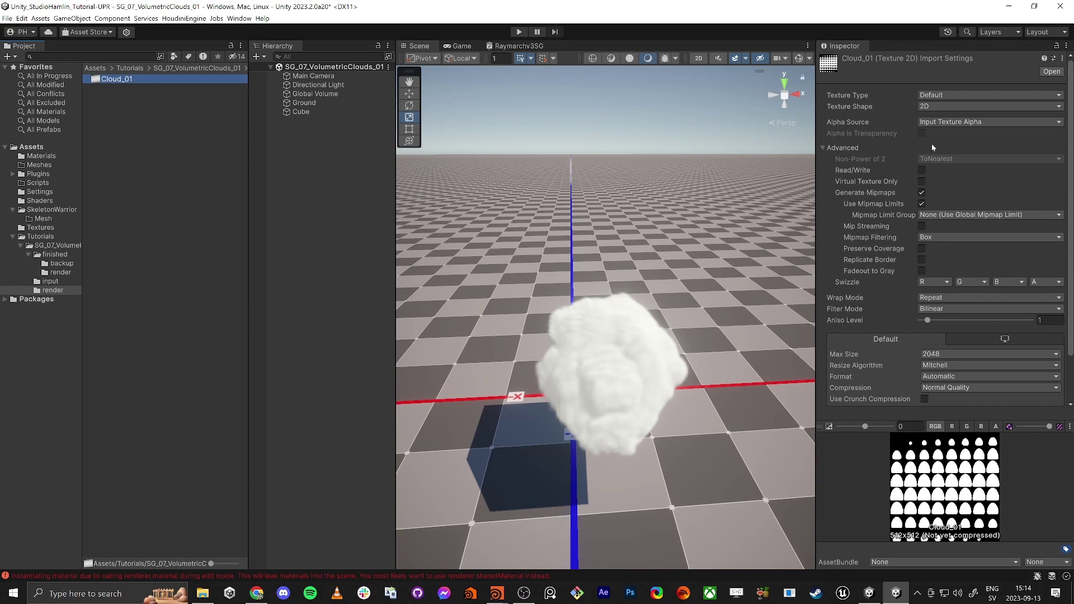
- Set the Cloud_01 texture's shape to 3D and its wrap mode to Clamp, and apply the import settings
click(941, 107)
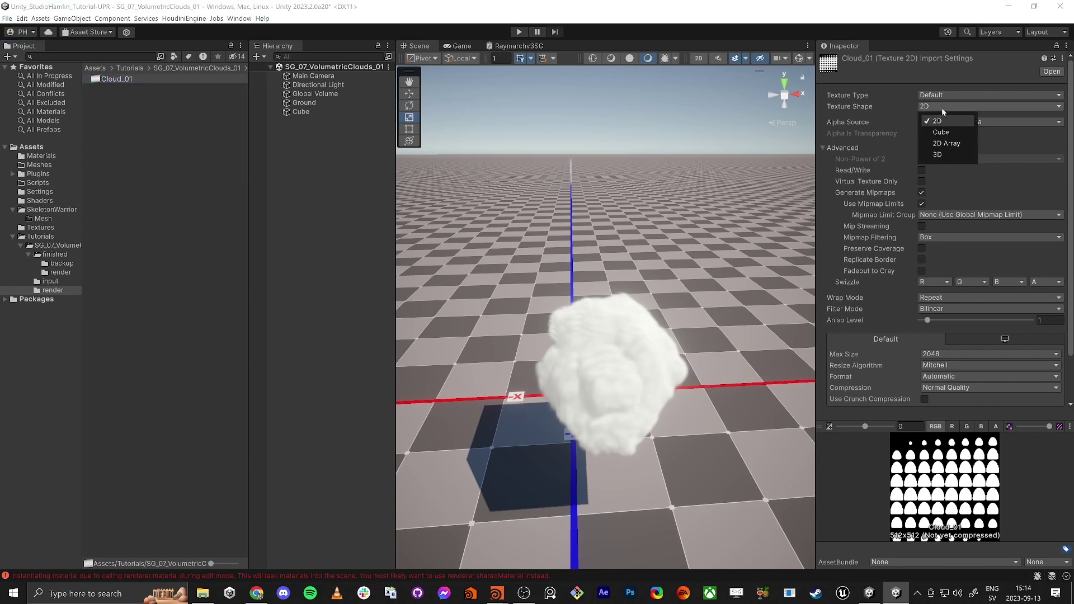
click(947, 156)
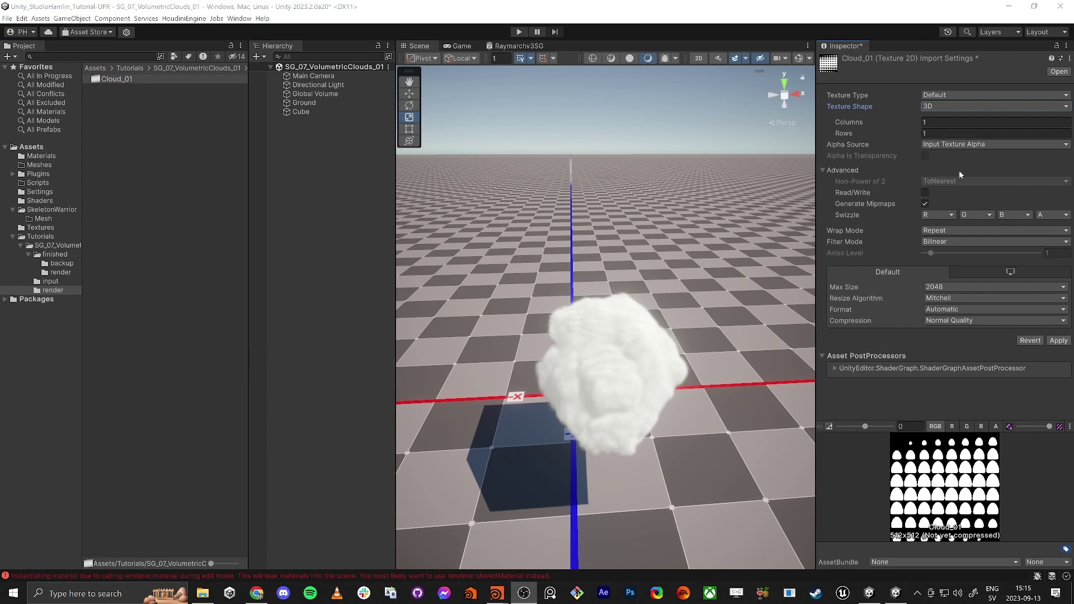
click(955, 145)
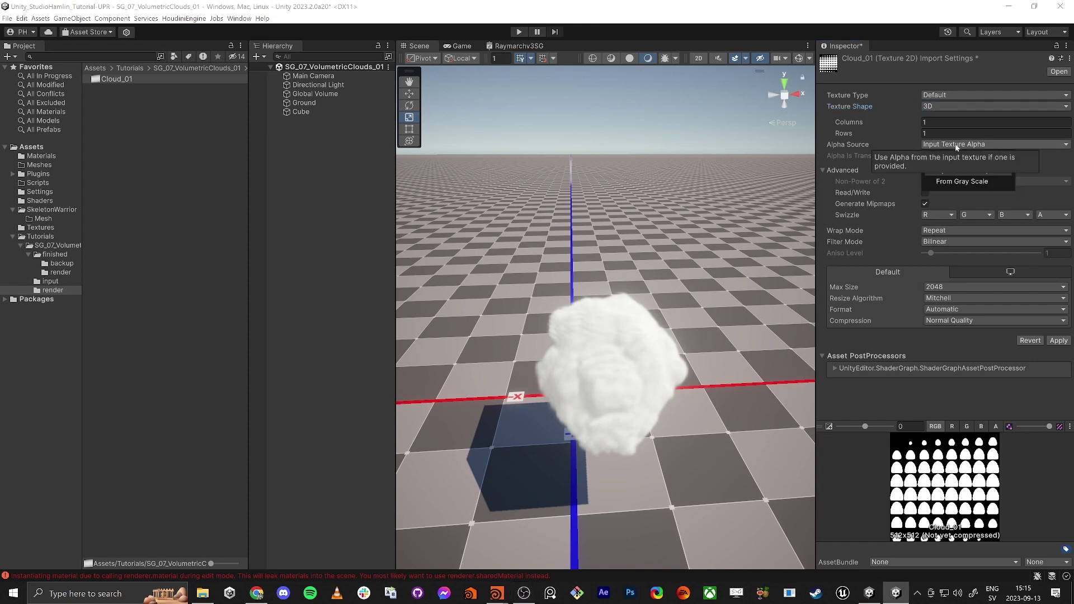
click(968, 170)
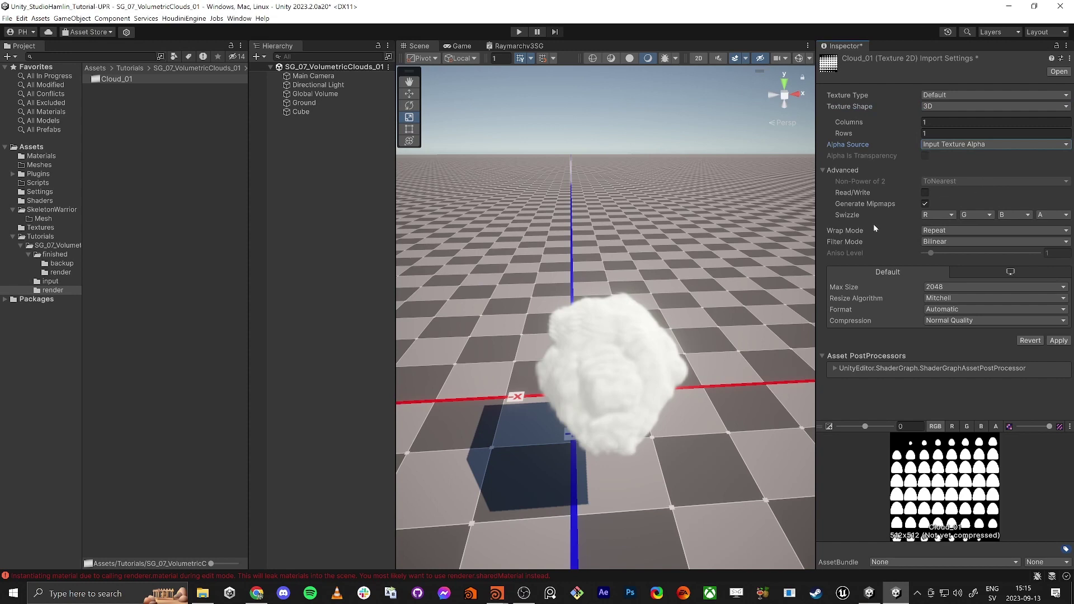
click(950, 231)
click(950, 256)
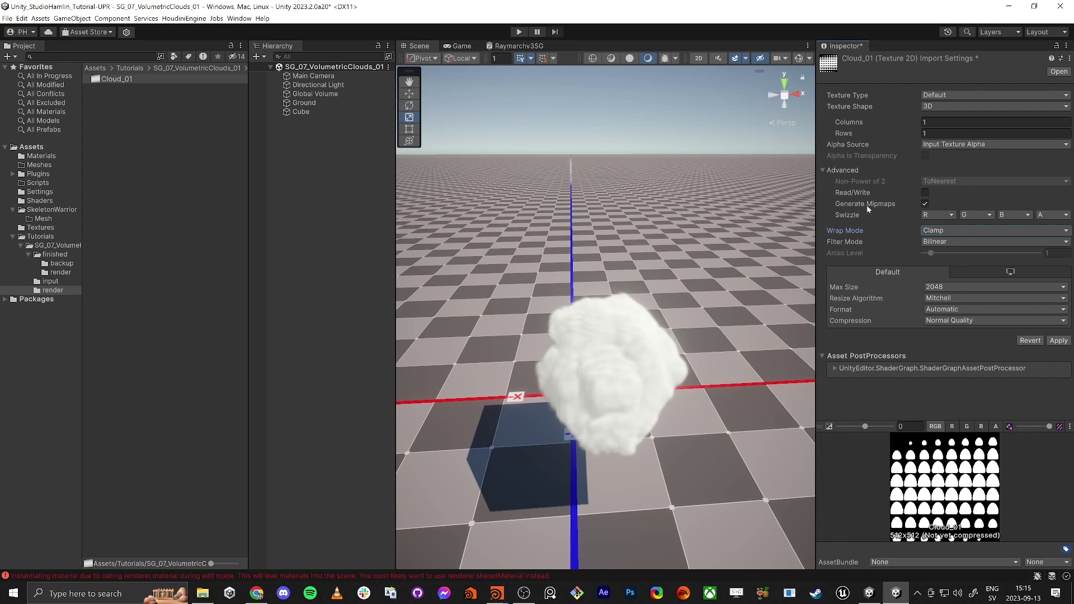
click(924, 204)
click(1058, 340)
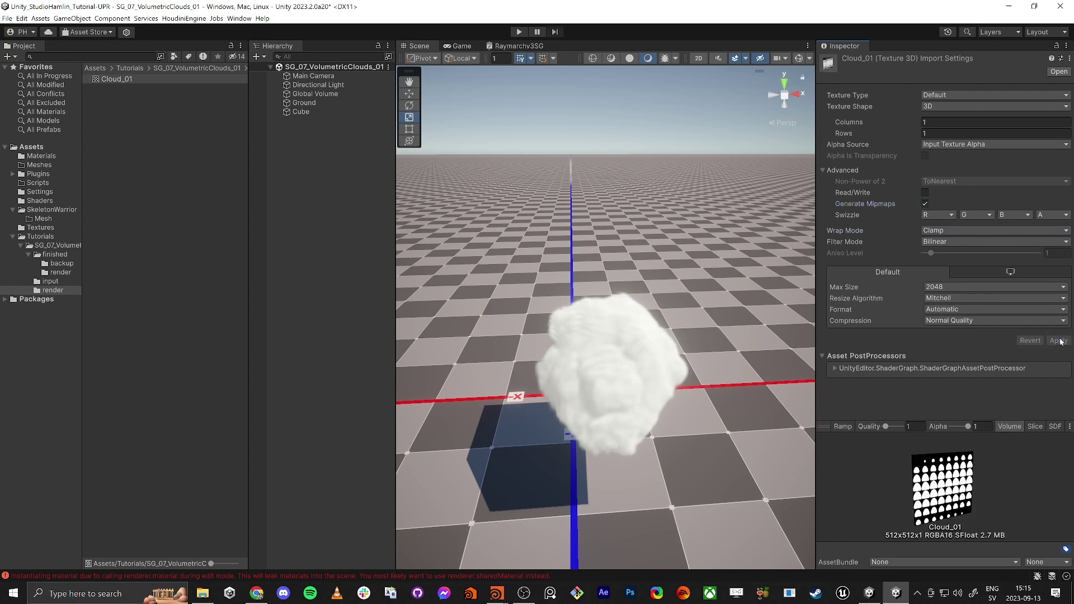
drag(940, 501, 932, 508)
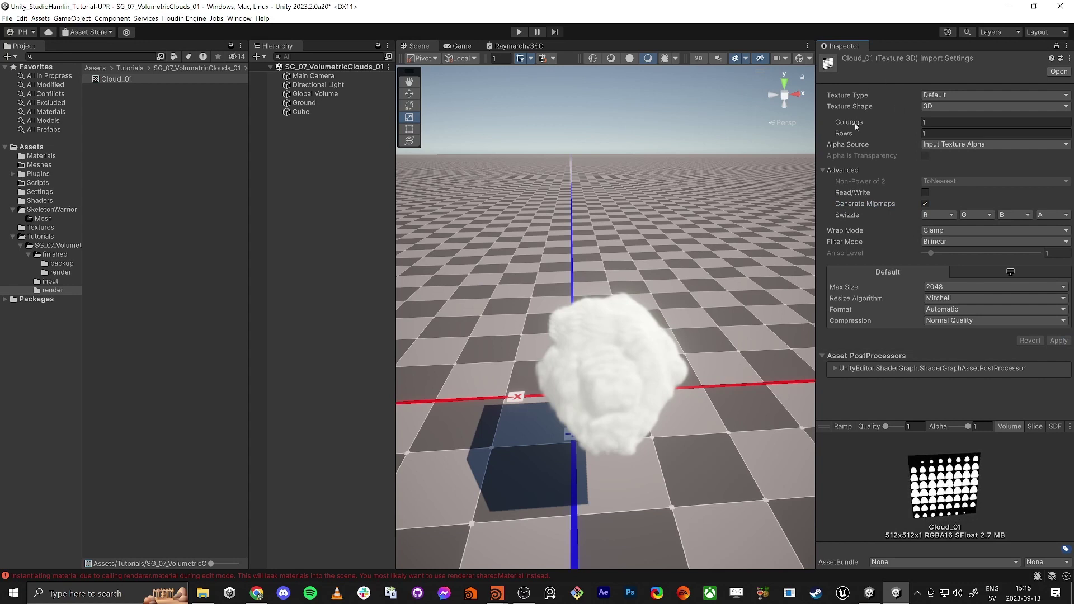
- Check the export's tile layout in Houdini, and set the Cloud_01 texture's columns and rows to 8 in Unity, applying the change
key(alt+Tab)
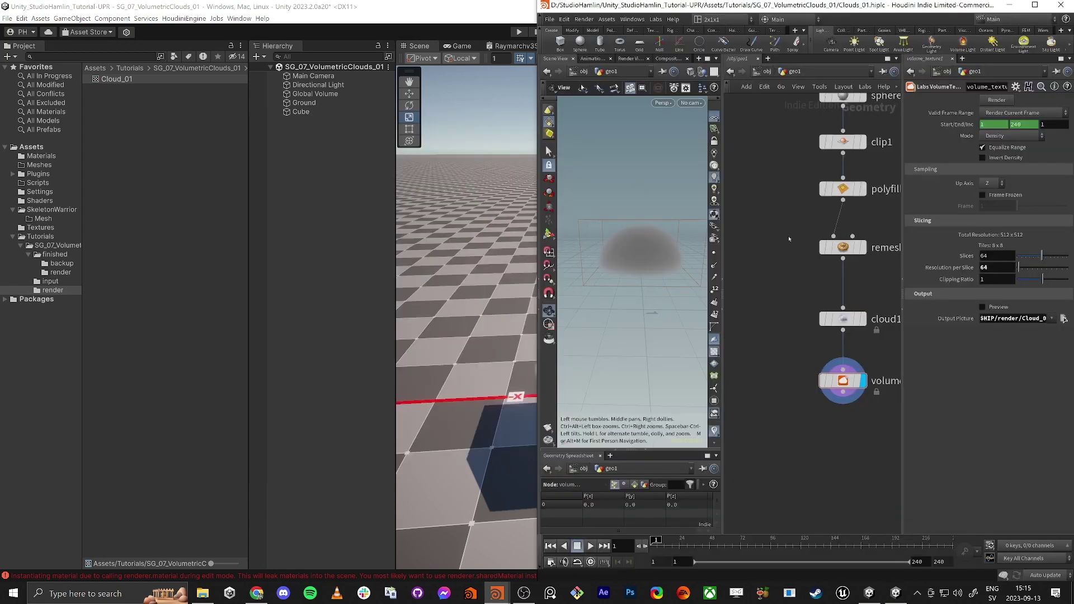
double_click(871, 11)
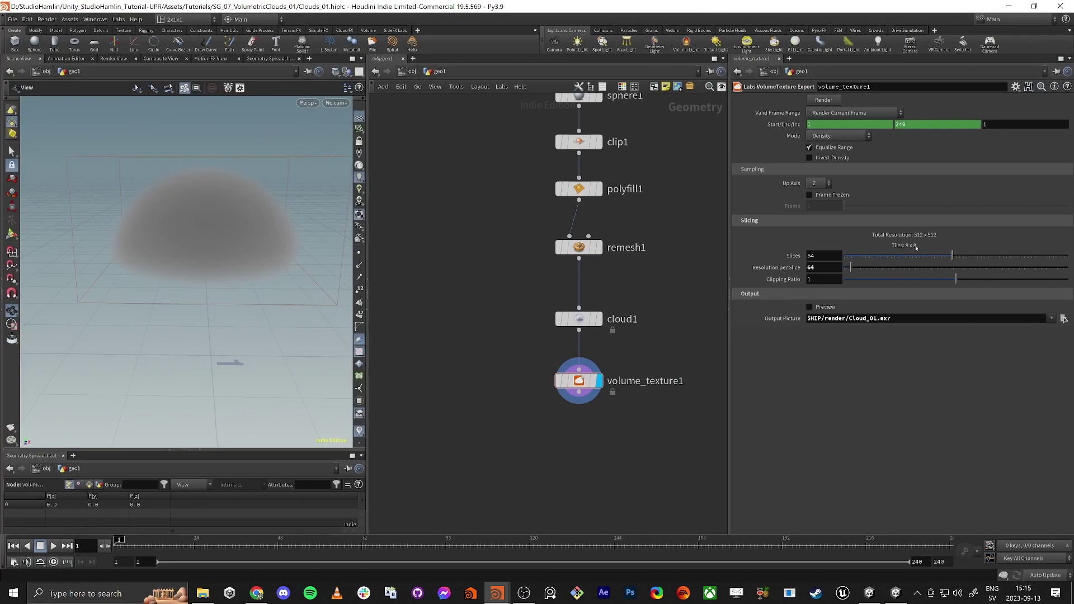
key(alt+Tab)
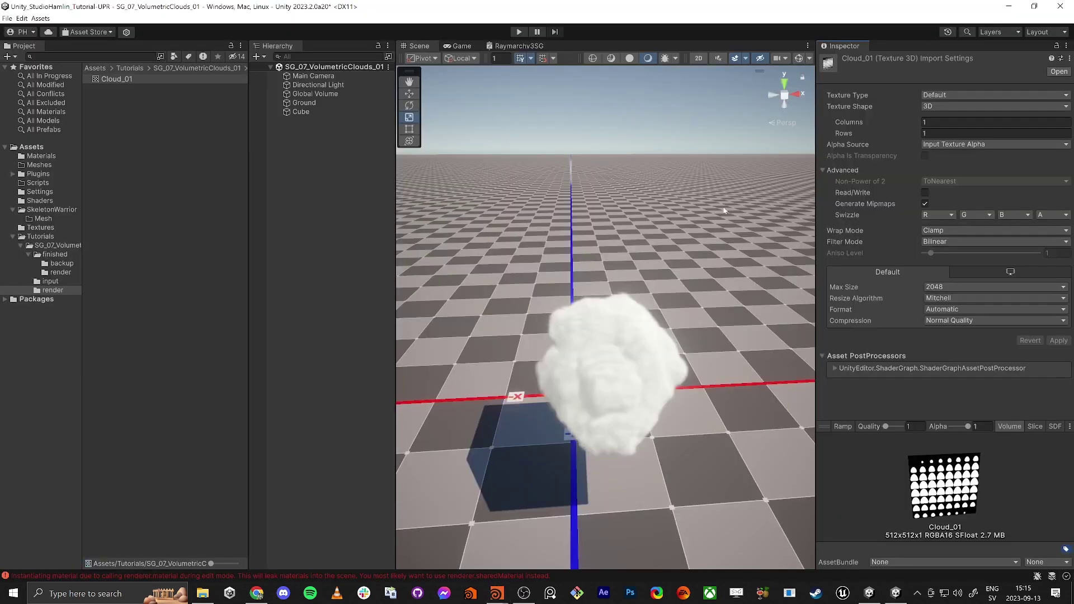
click(928, 122)
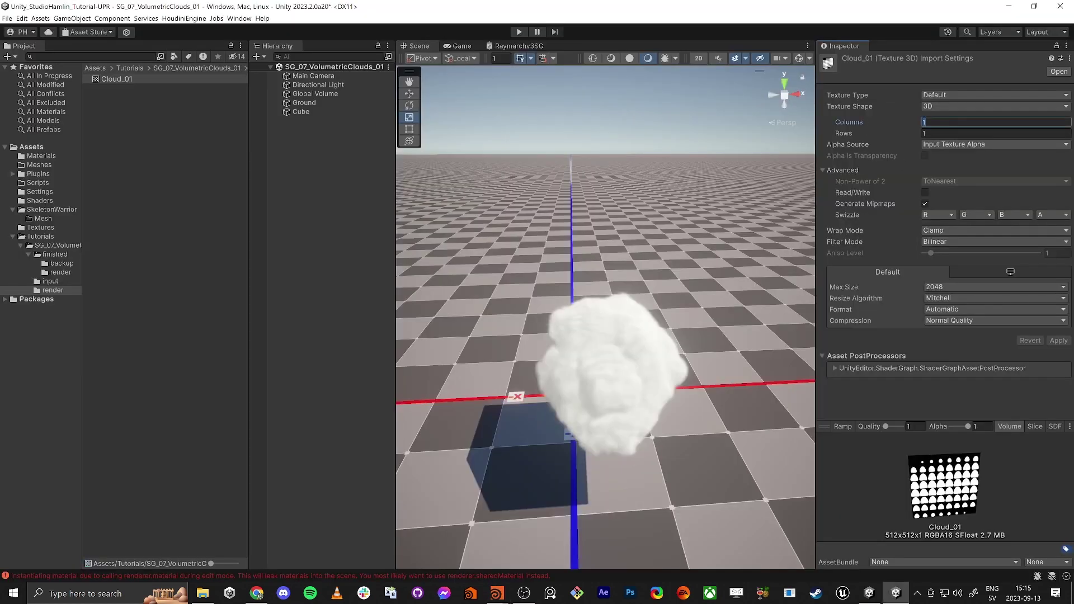
text(8)
key(Tab)
text(8)
click(1058, 340)
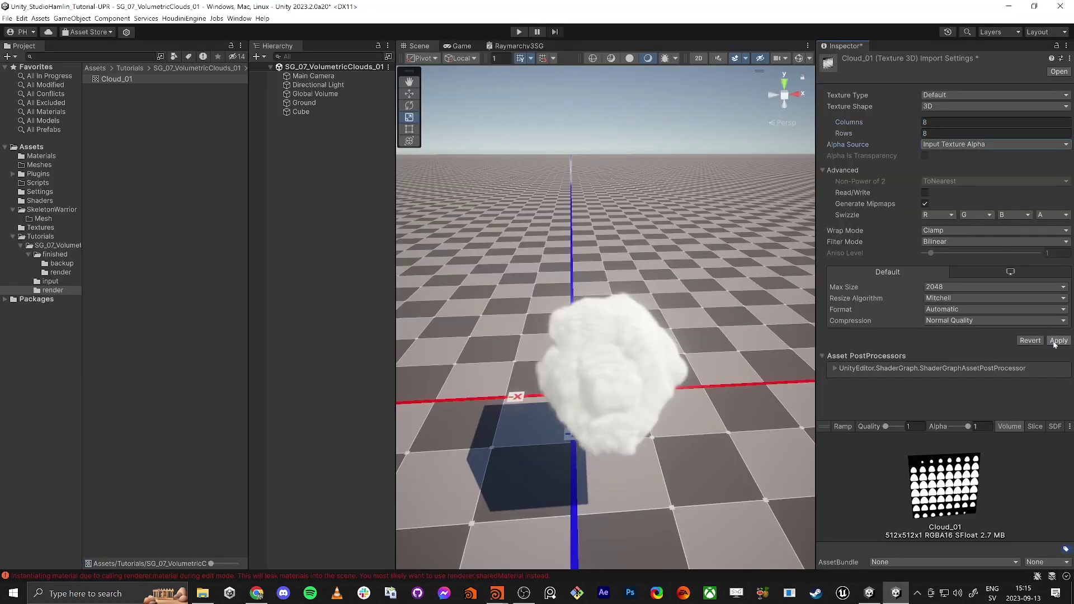
drag(990, 471, 934, 499)
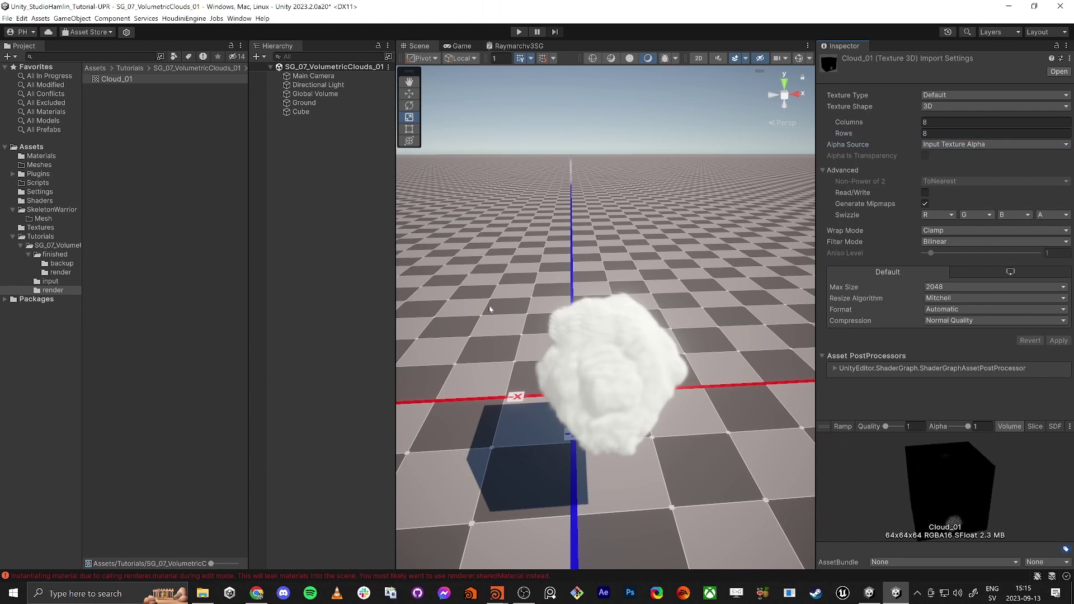
- Move the cloud cube sideways and back to about X -1.9, Z -1.16 in the scene
click(315, 164)
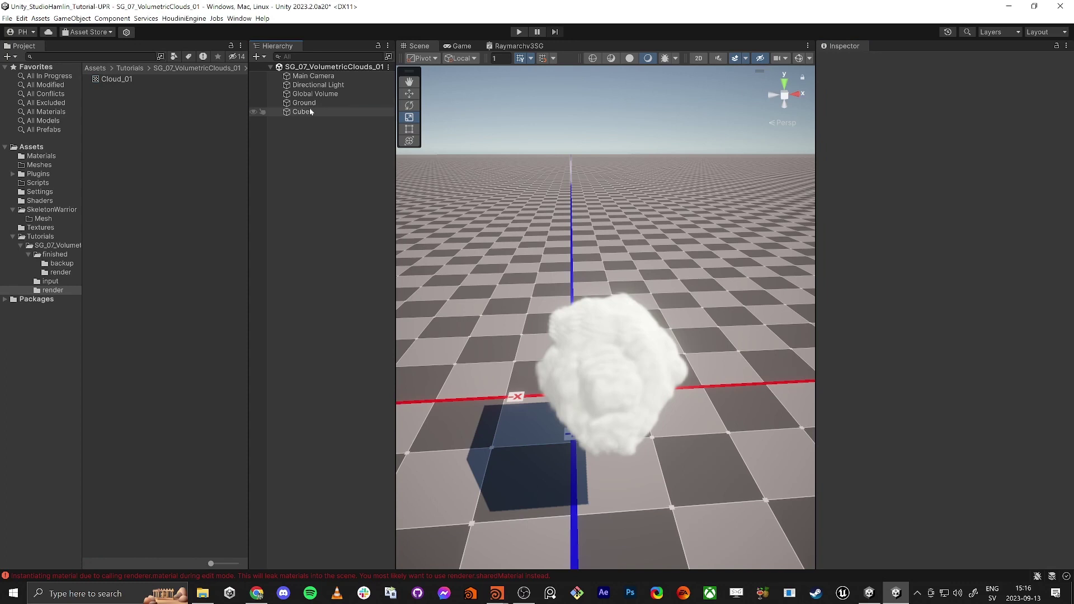
double_click(301, 112)
key(w)
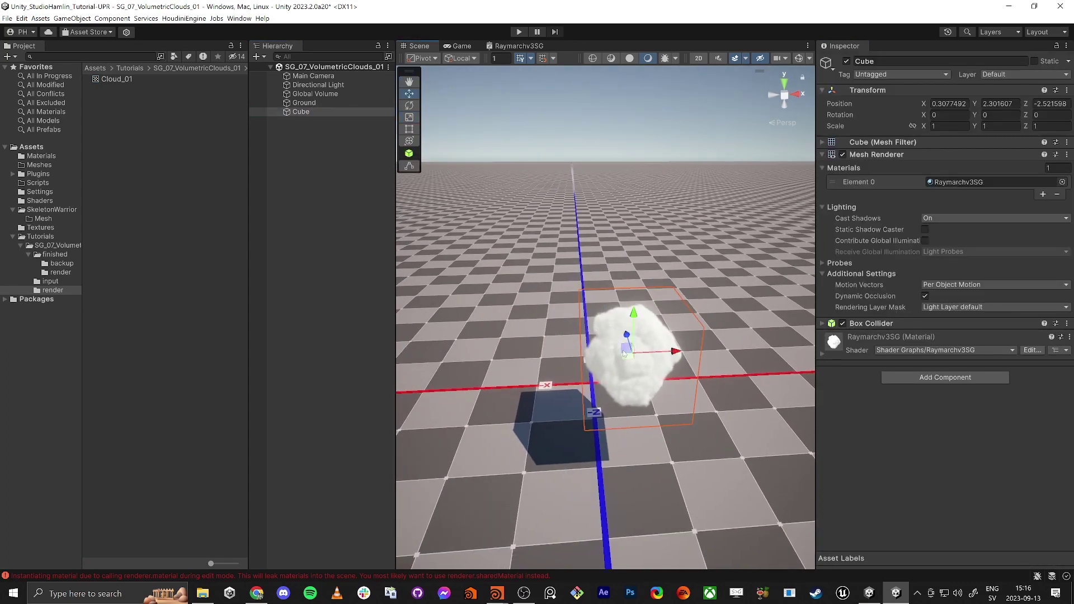
drag(624, 352, 497, 324)
click(297, 117)
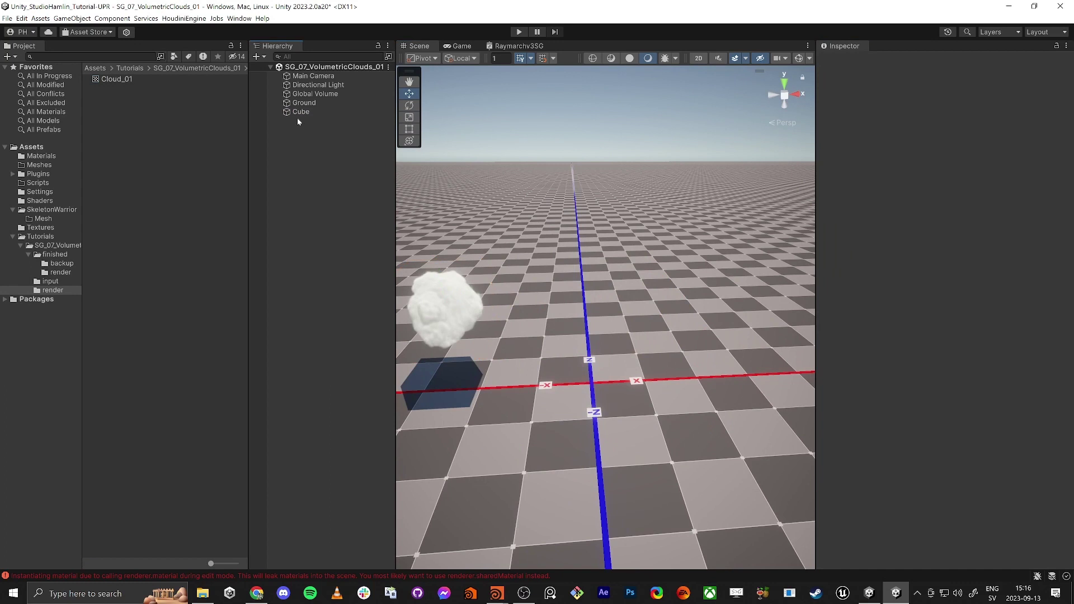
right_click(301, 148)
mouse_move(368, 322)
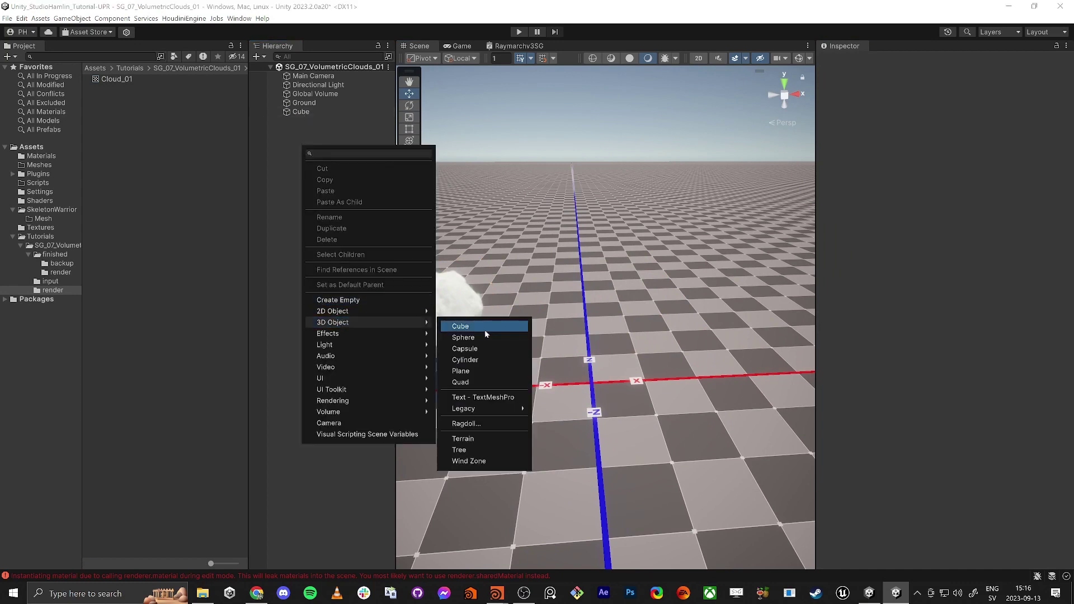
click(484, 330)
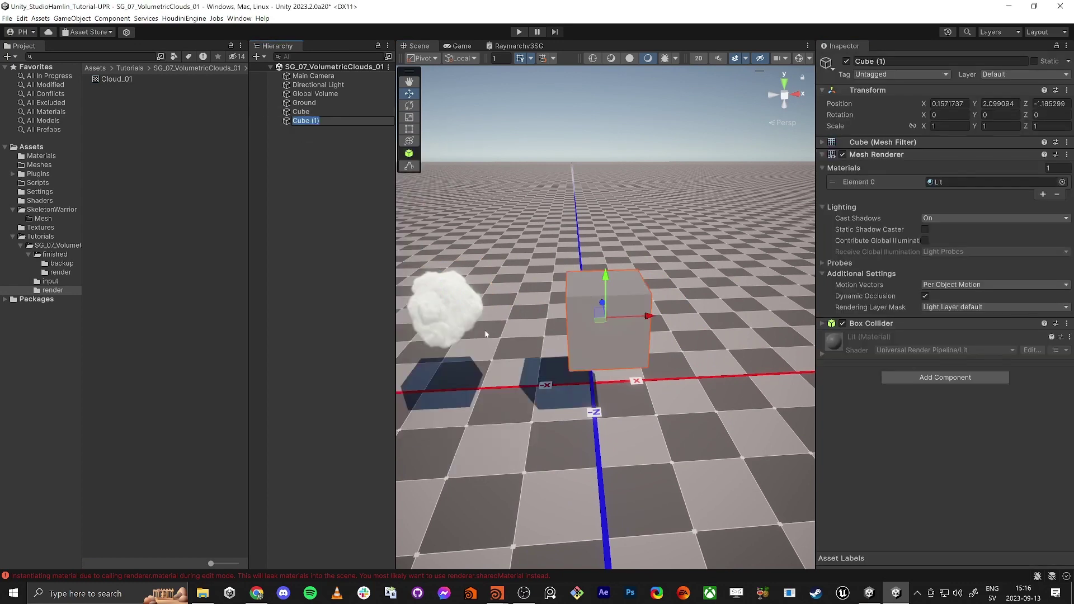
click(582, 317)
key(Delete)
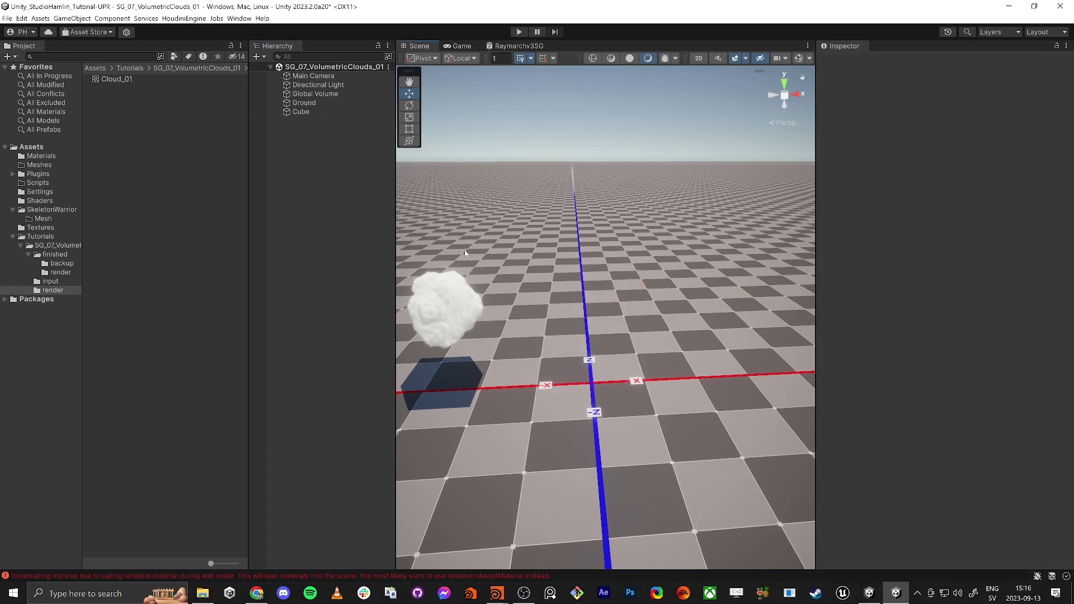
- Rename the existing cloud's Cube object as Cloud Unity
click(299, 112)
click(309, 113)
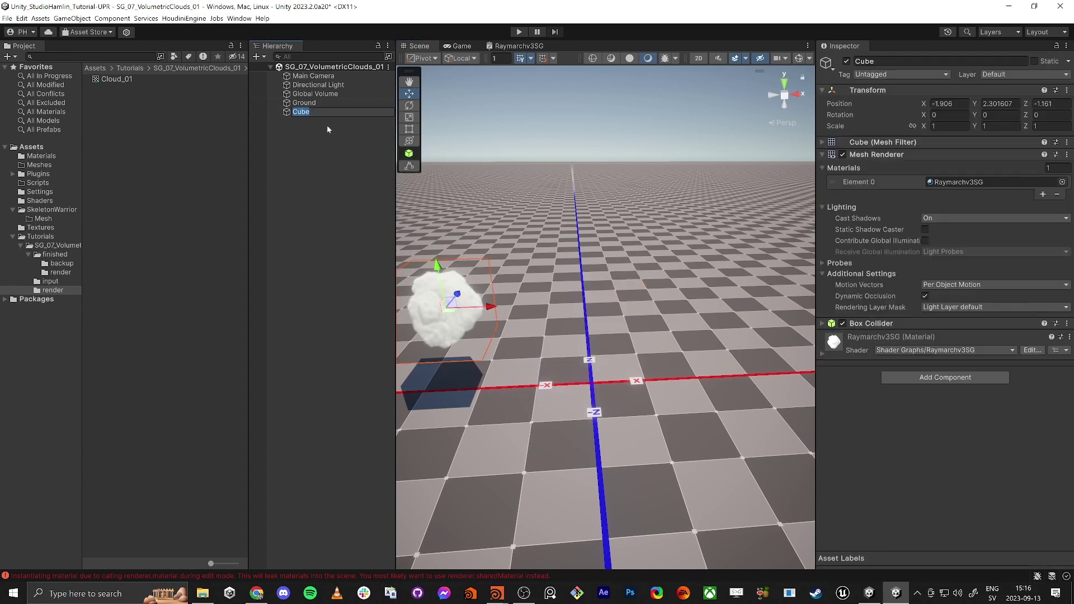
text(Cloud Unity)
key(Return)
- Duplicate the Cloud Unity object and move the copy along the X axis to about X -0.02
right_drag(554, 279, 548, 276)
key(ctrl+d)
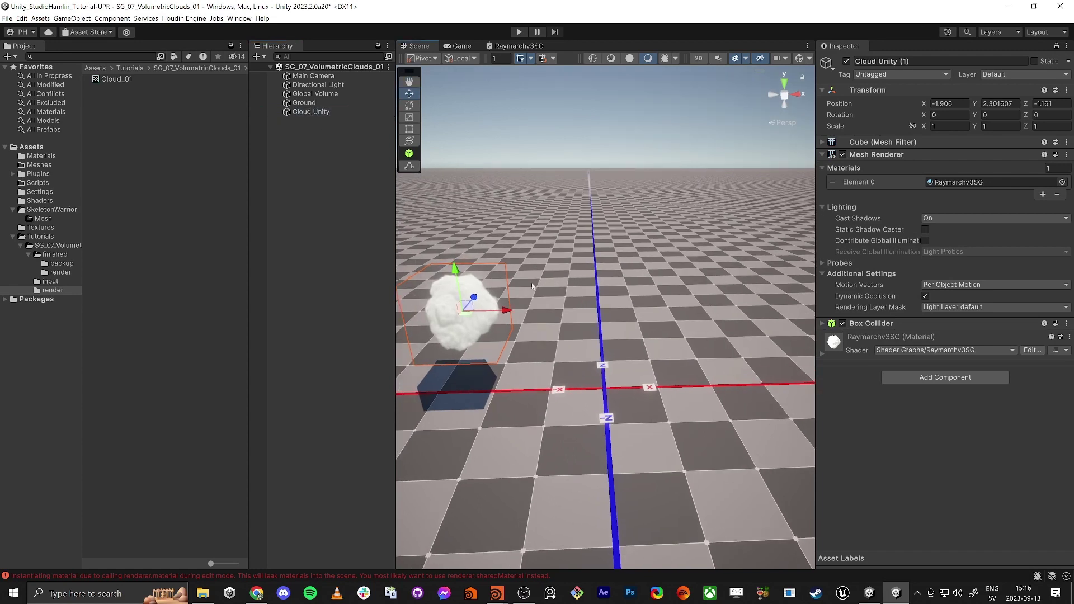
drag(505, 310, 648, 312)
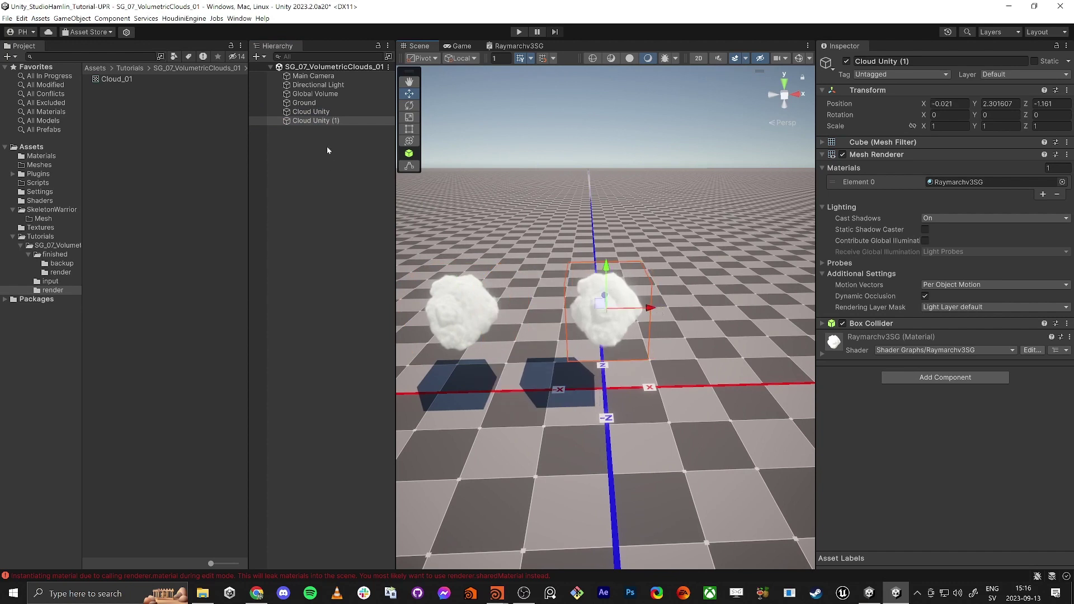
- Rename the duplicated cloud object as Cloud Cloud_01
click(331, 113)
click(327, 122)
click(316, 122)
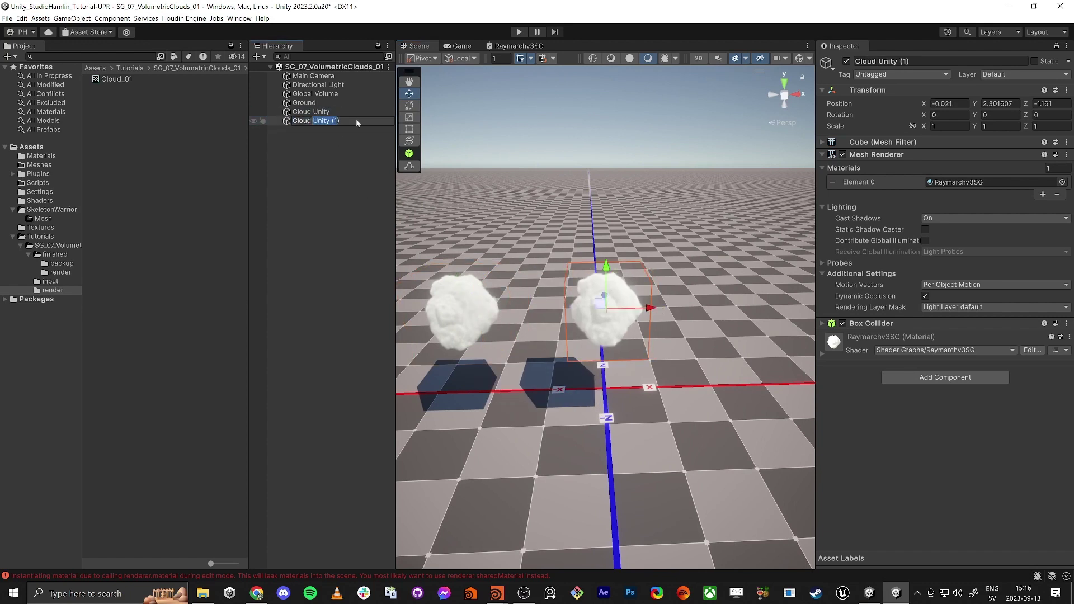
text(Cloud CLo9ud)
key(BackSpace)
key(BackSpace)
key(BackSpace)
key(BackSpace)
key(BackSpace)
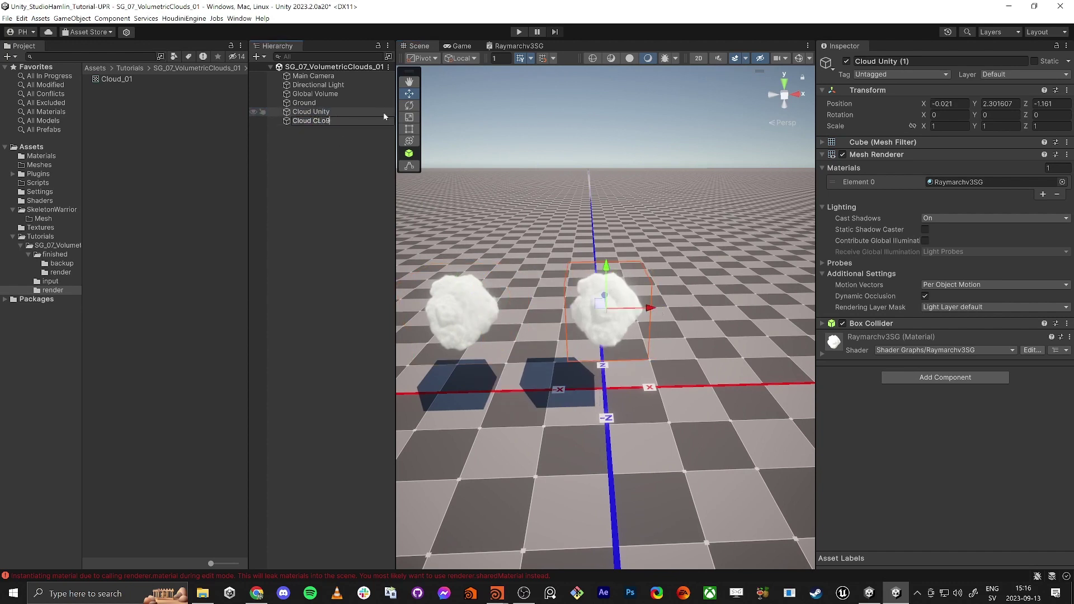
text(loud_01)
key(Return)
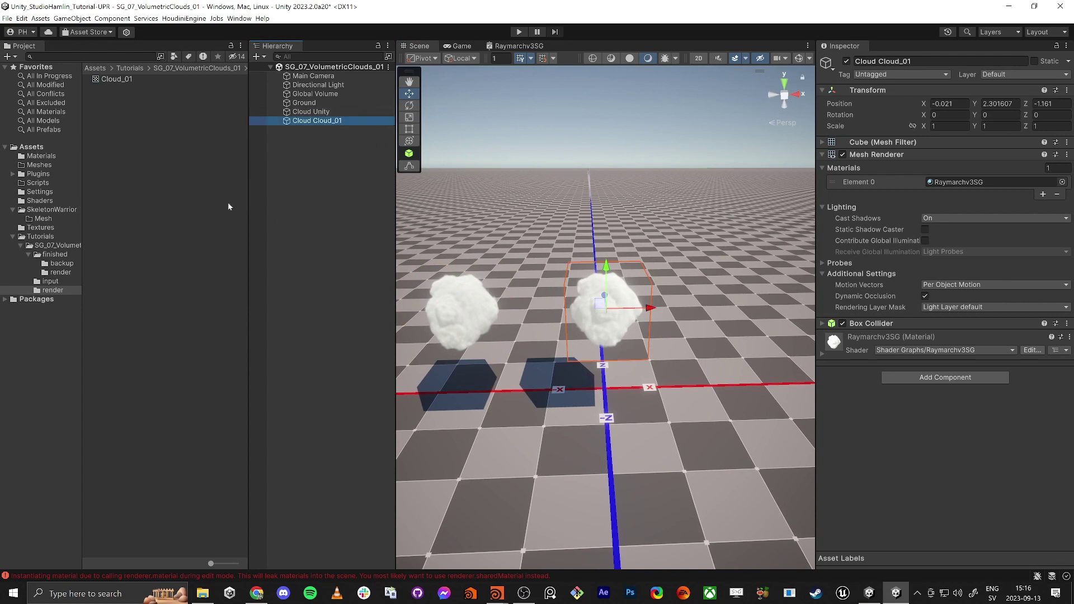
- Rename the Raymarchv3SG material in the SG_07_VolumetricClouds_01 folder as Cloud_Unity and duplicate it
click(57, 246)
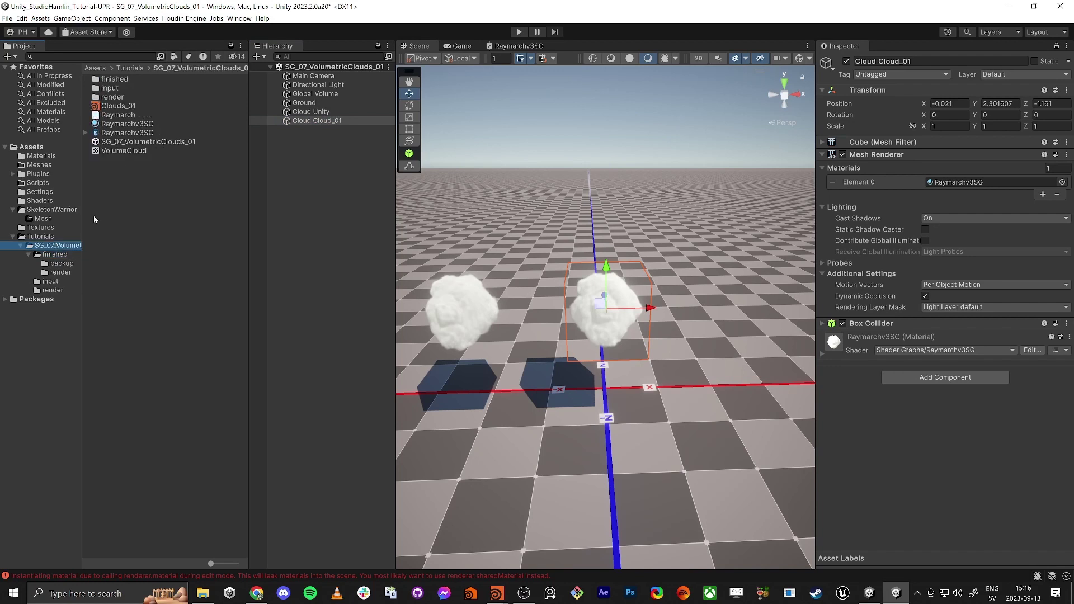
click(129, 124)
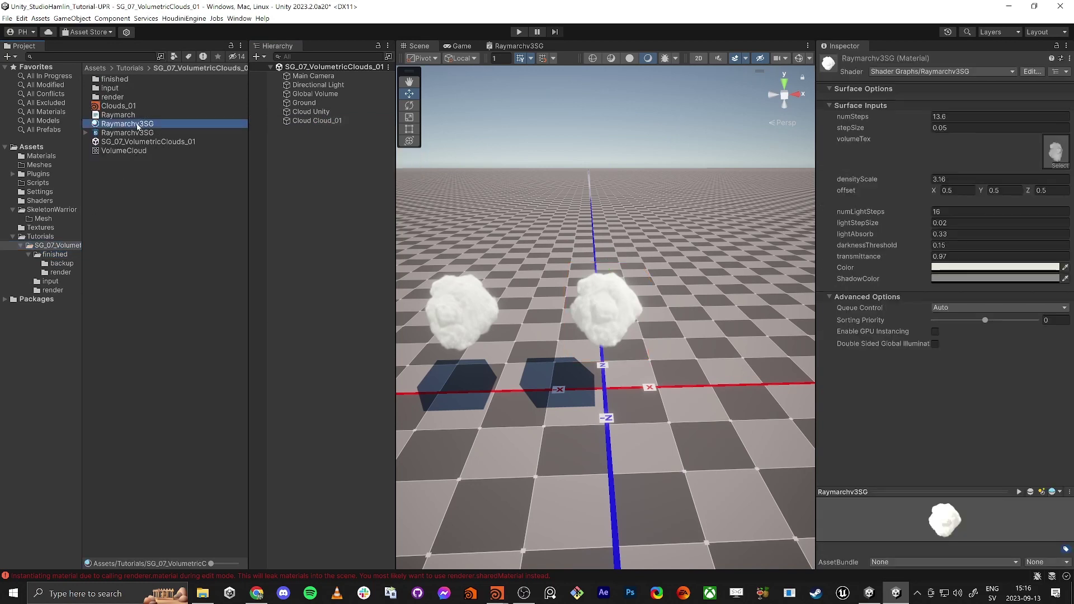
click(139, 126)
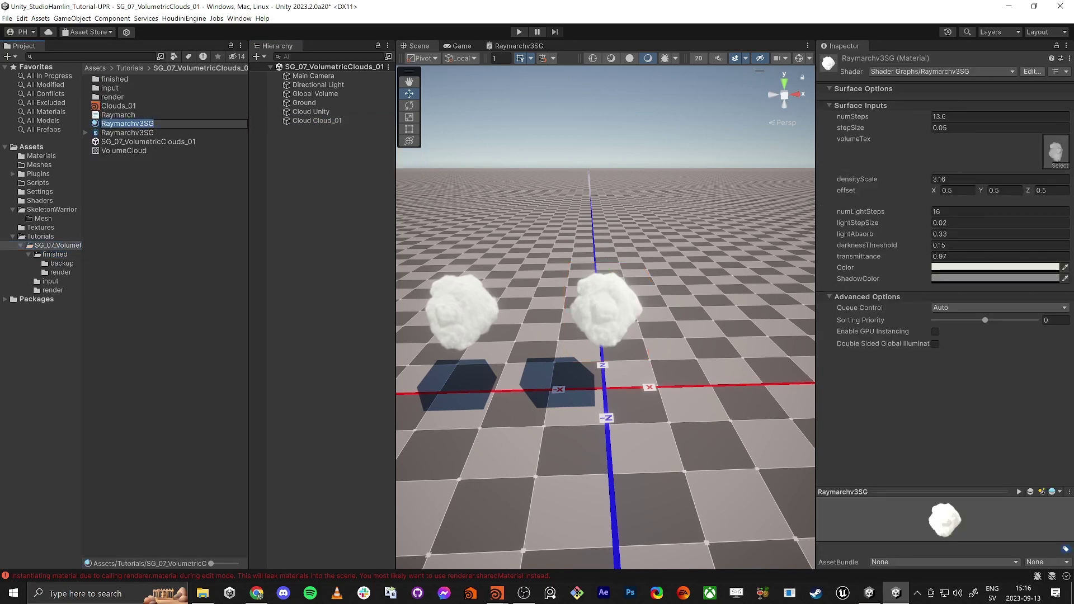
text(Cloud_Unituy)
key(Return)
key(F2)
key(Right)
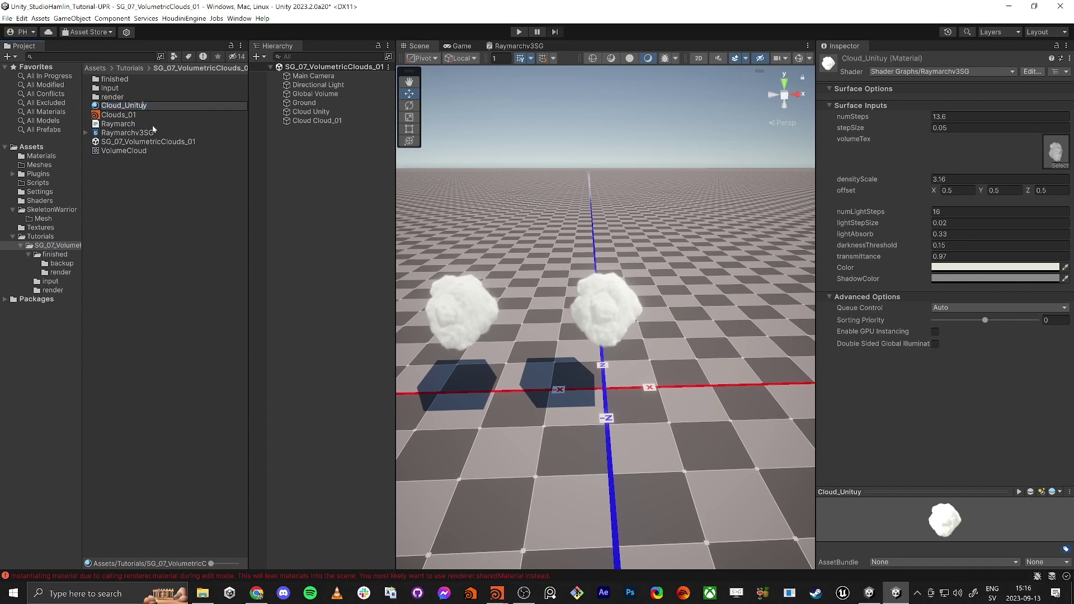
key(BackSpace)
key(BackSpace)
text(y)
key(Return)
key(ctrl+d)
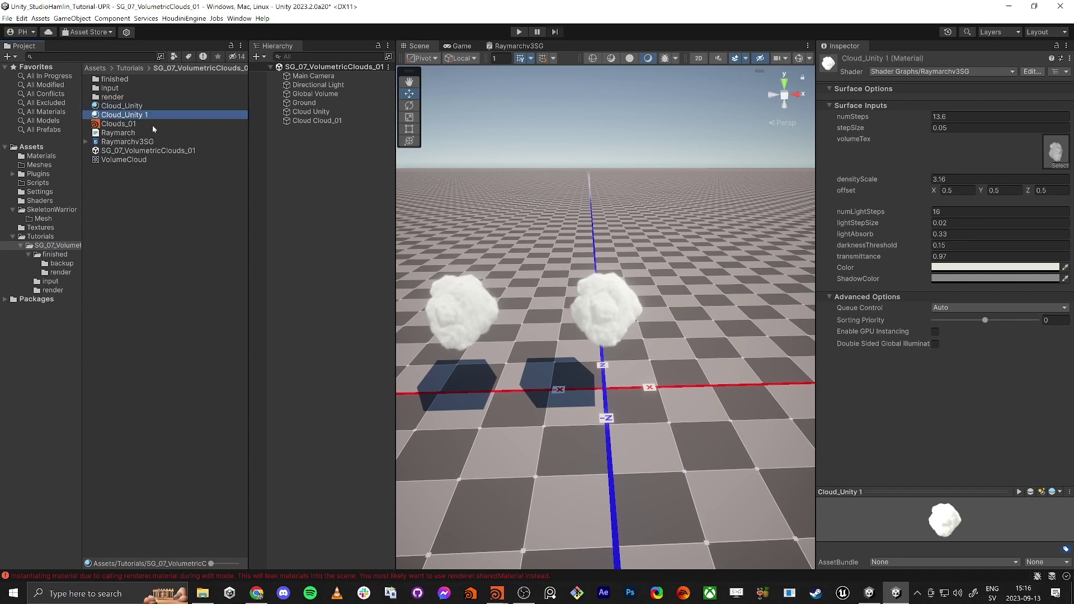
- Rename the duplicated Cloud_Unity 1 material as Cloud_Cloud_01
key(F2)
key(Right)
key(BackSpace)
key(BackSpace)
key(BackSpace)
key(BackSpace)
key(BackSpace)
key(BackSpace)
key(BackSpace)
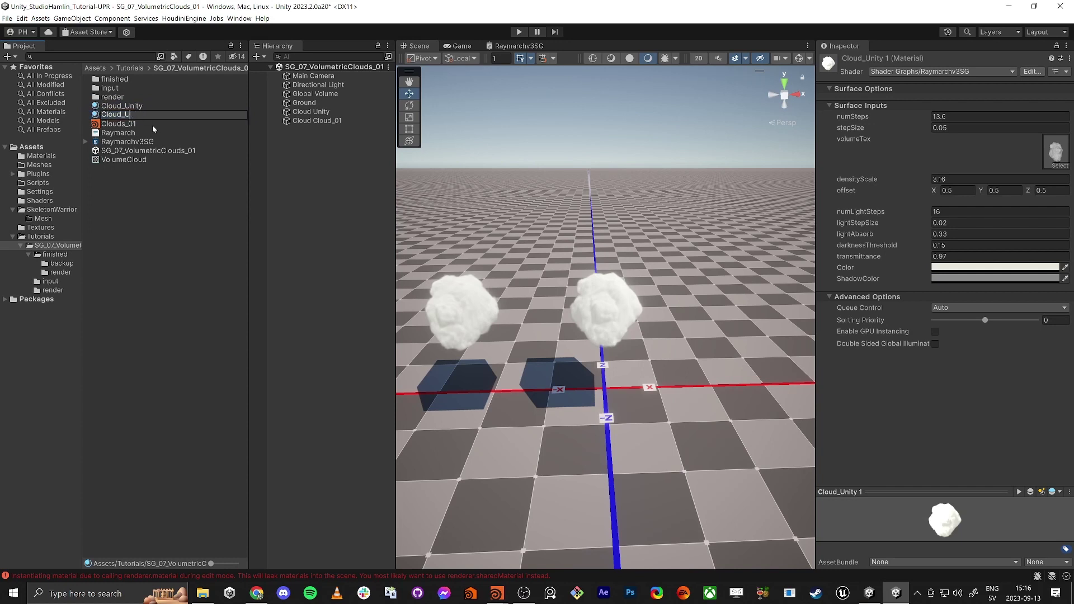
text(Cloud_01)
key(Return)
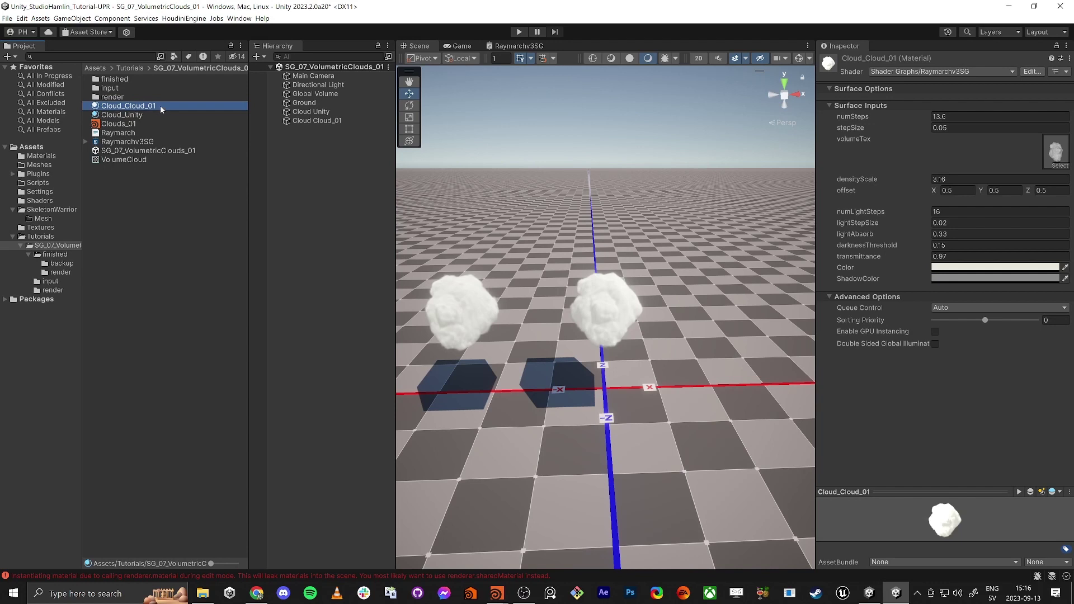
- Assign the Cloud_Cloud_01 material to the Cloud Cloud_01 object and set its volumeTex to the Cloud_01 texture from the render folder
drag(146, 111, 613, 314)
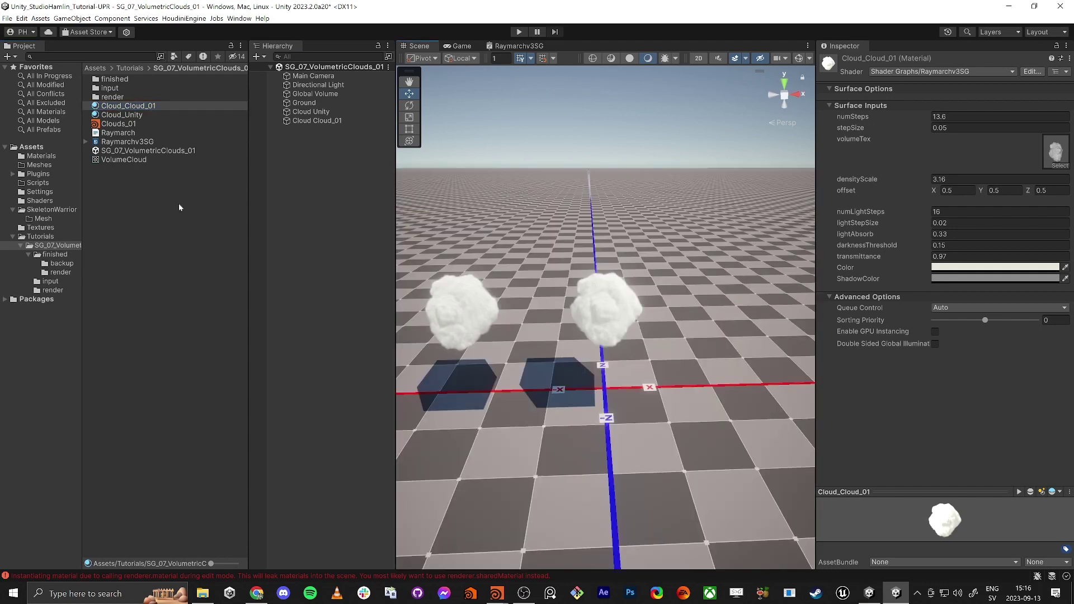
double_click(113, 96)
click(641, 318)
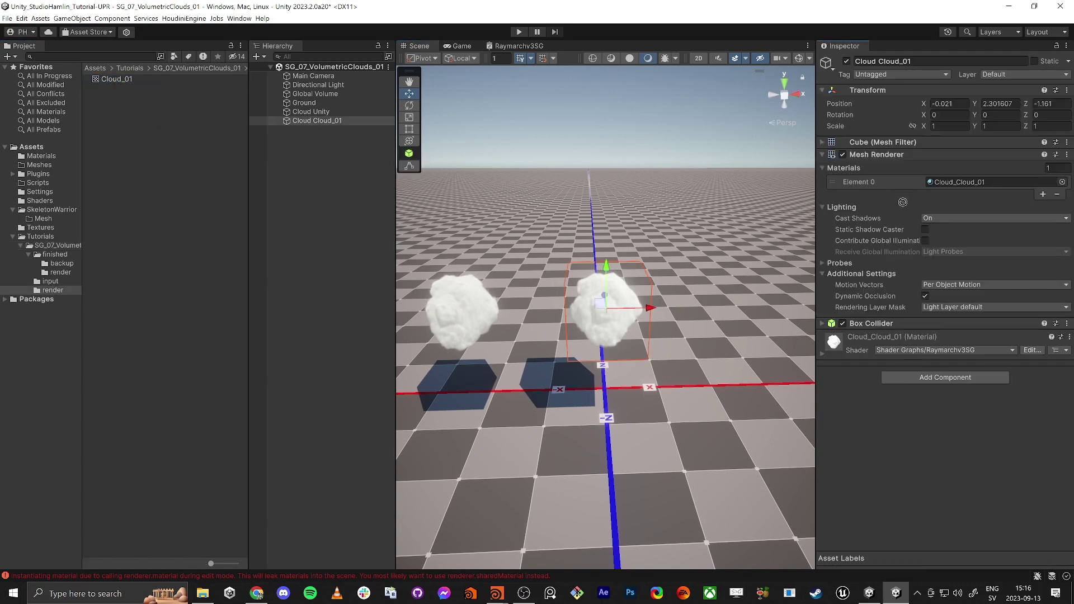
click(821, 354)
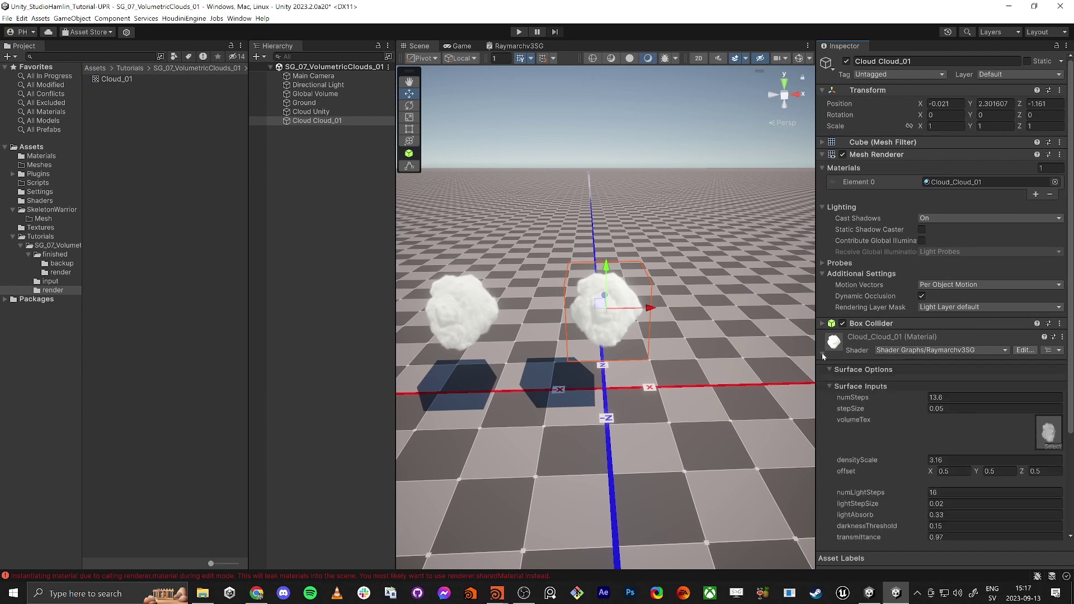
drag(108, 79, 1044, 441)
- Examine the shape and banding of the Cloud Cloud_01 object from several angles and distances
alt+drag(760, 370, 582, 354)
key(f)
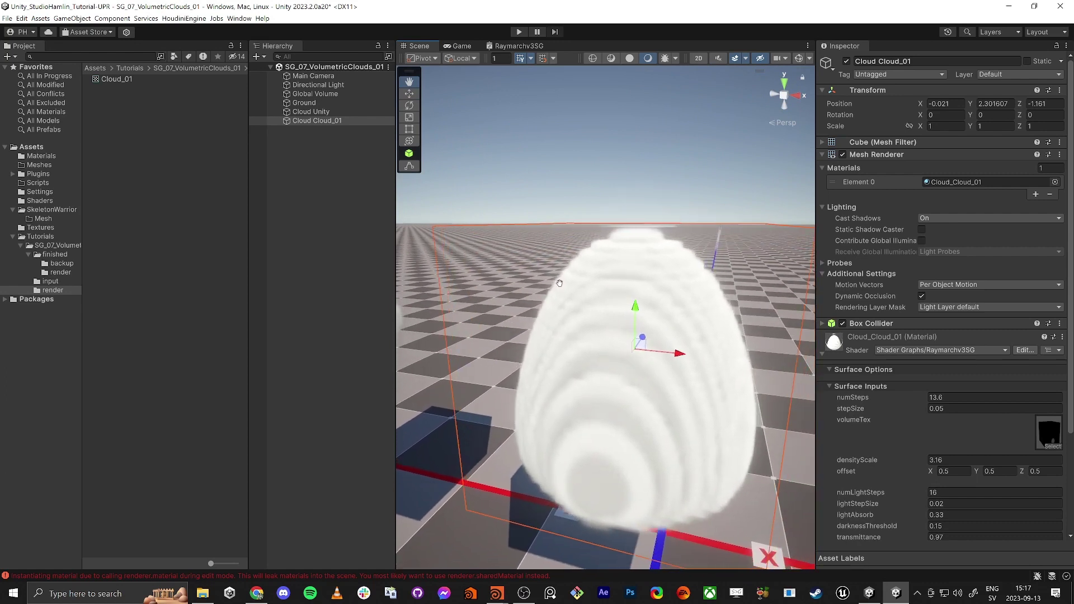
mouse_move(562, 283)
alt+mouse_down()
mouse_move(547, 272)
mouse_move(566, 280)
alt+mouse_up()
key(s)
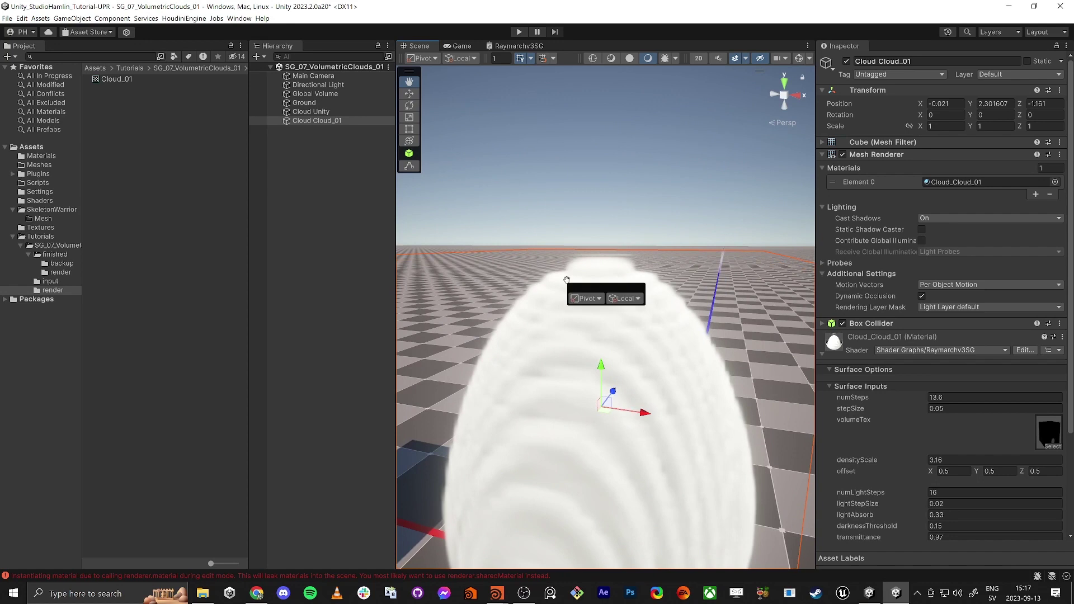
mouse_move(540, 266)
middle_down()
mouse_move(564, 292)
mouse_move(554, 251)
middle_up()
scroll(545, 268, down, 2)
scroll(545, 258, up, 4)
scroll(546, 257, down, 5)
click(530, 189)
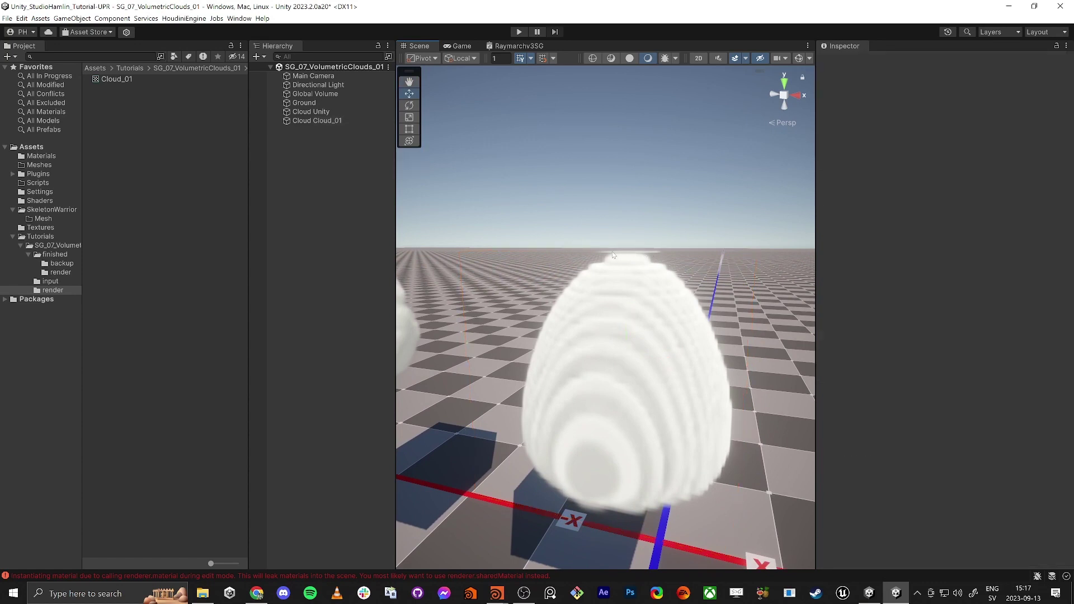
middle_drag(638, 326, 650, 353)
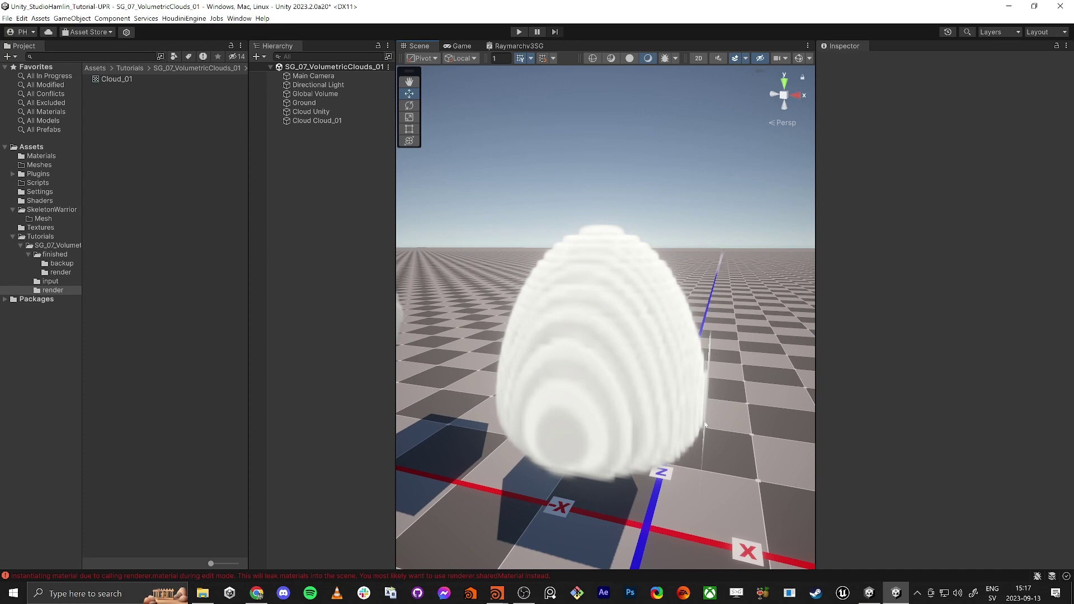
alt+drag(518, 377, 670, 366)
key(a)
right_drag(670, 366, 694, 365)
key(d)
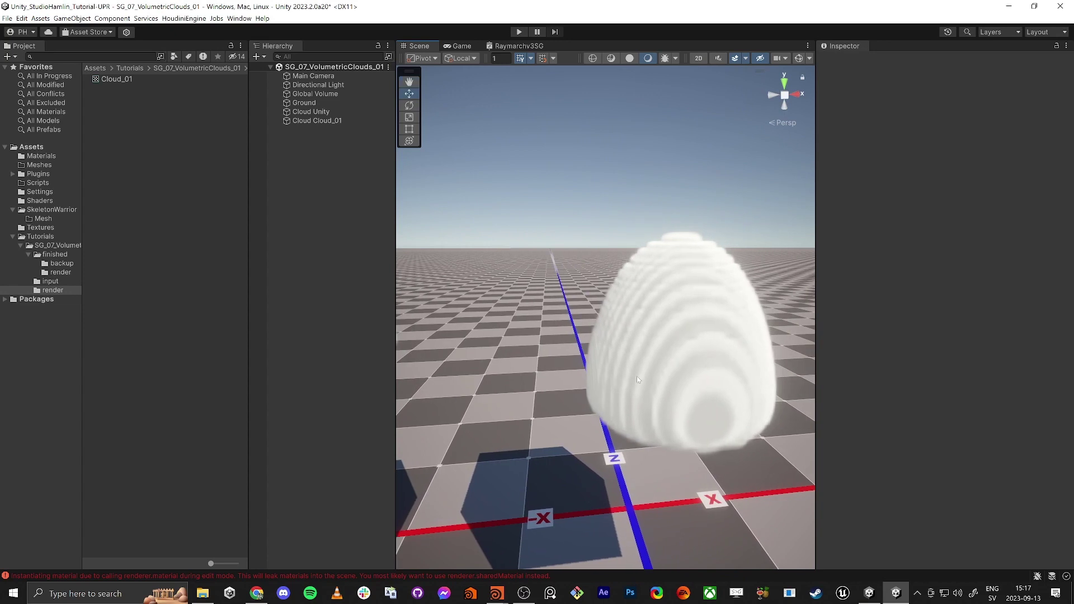
middle_drag(636, 376, 580, 356)
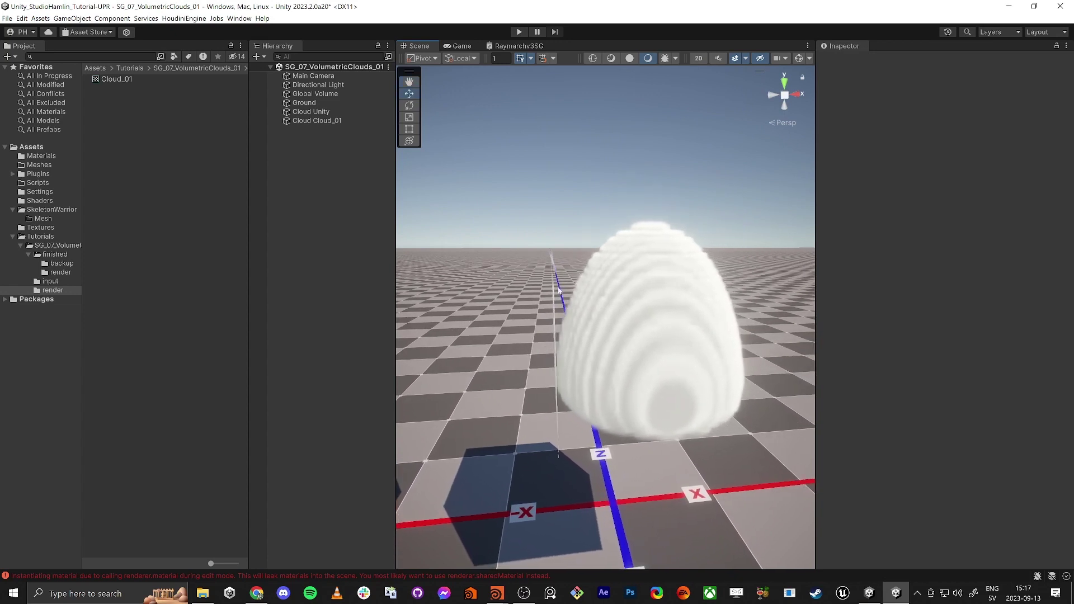
- Disable Generate Mipmaps in the import settings of the Cloud_01 texture and apply the change
click(114, 78)
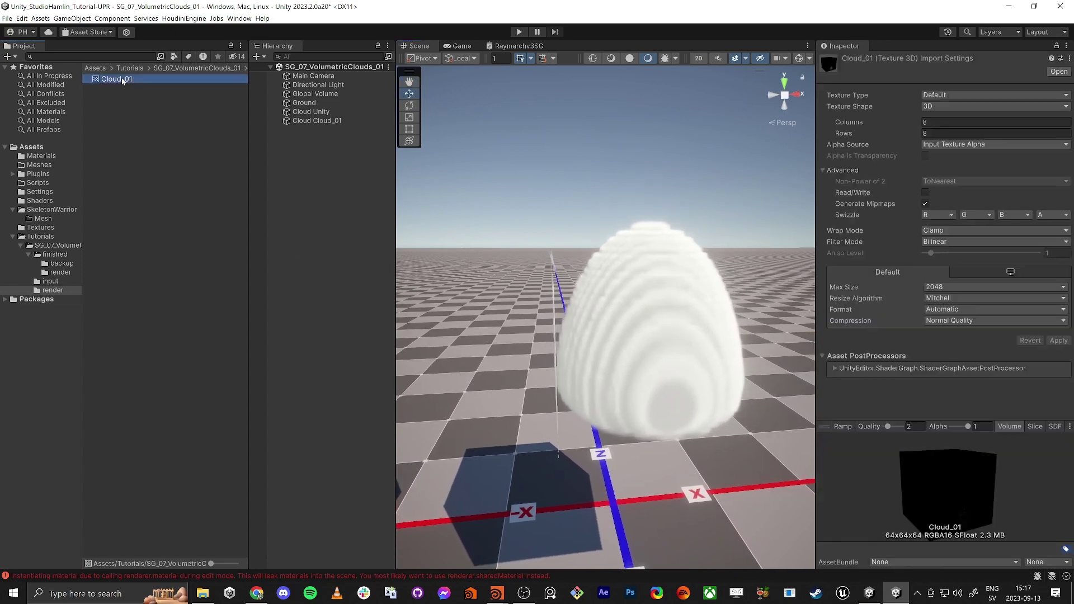
click(924, 203)
click(1058, 341)
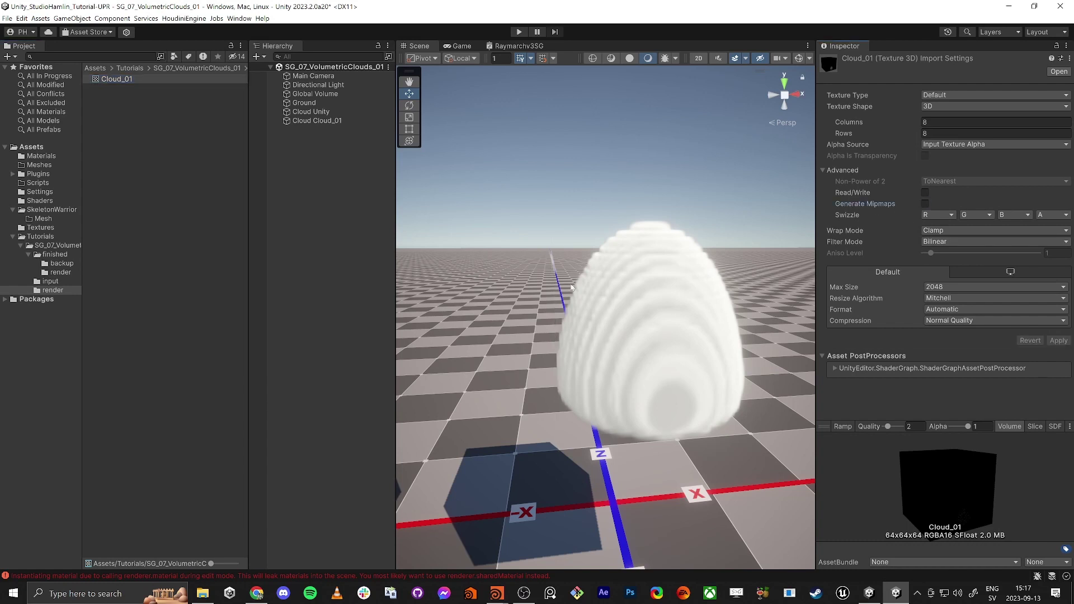
- Inspect the Cloud Cloud_01 object up close and from a distance to check its layering with the reimported texture
middle_drag(599, 309, 516, 358)
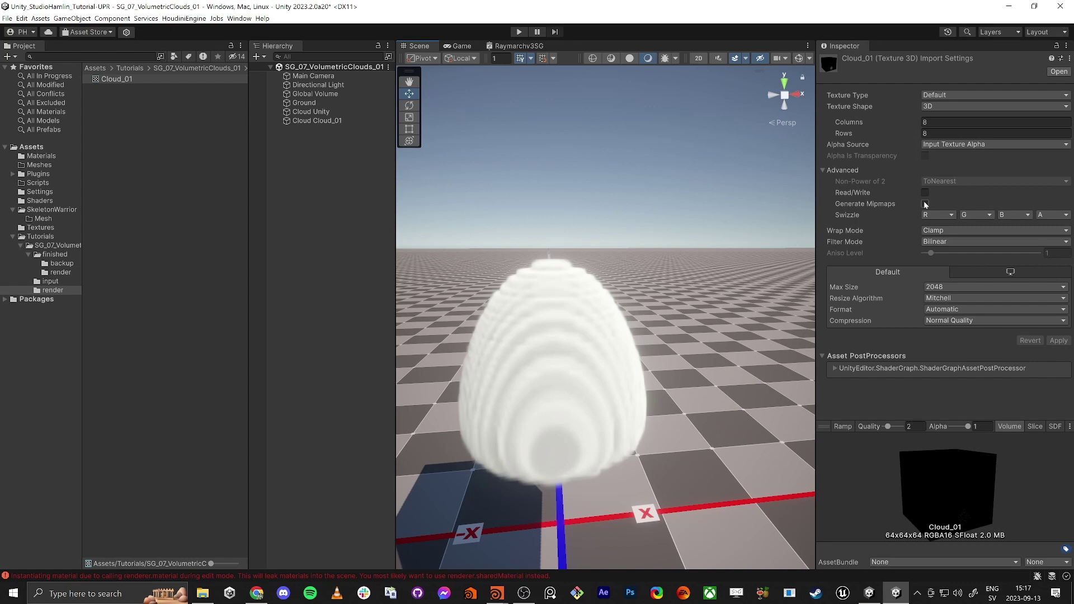
click(563, 399)
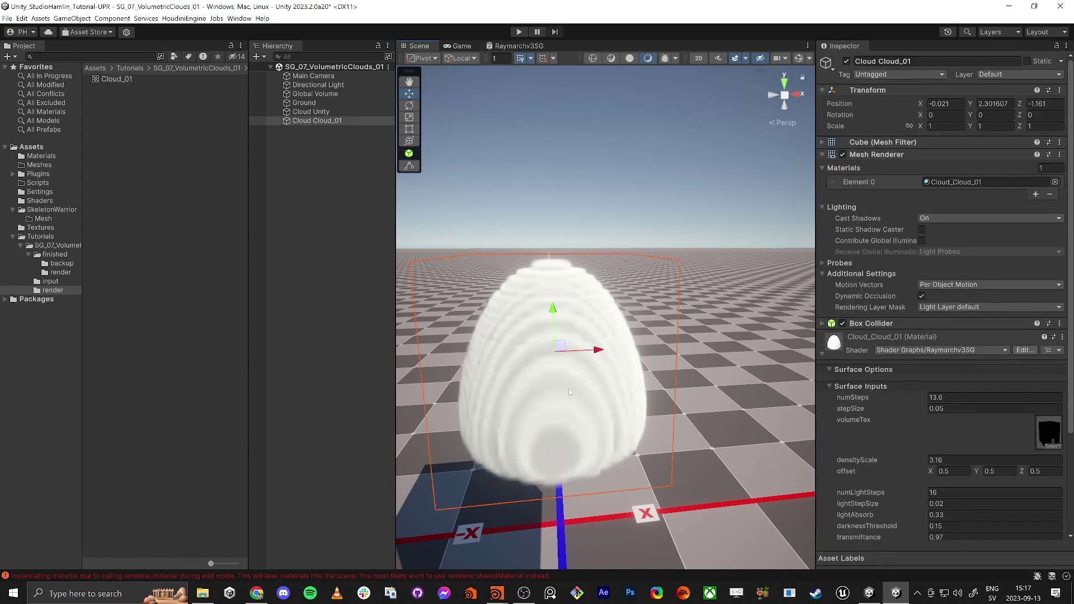
scroll(550, 386, down, 4)
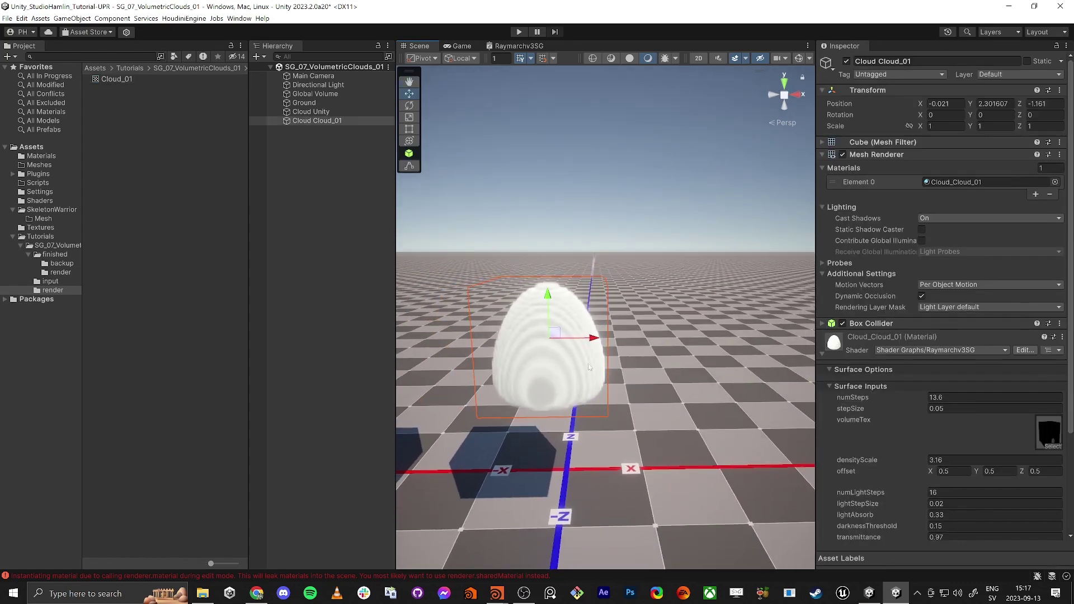
right_drag(577, 367, 561, 384)
key(w)
key(s)
key(d)
key(q)
key(s)
key(e)
key(d)
key(a)
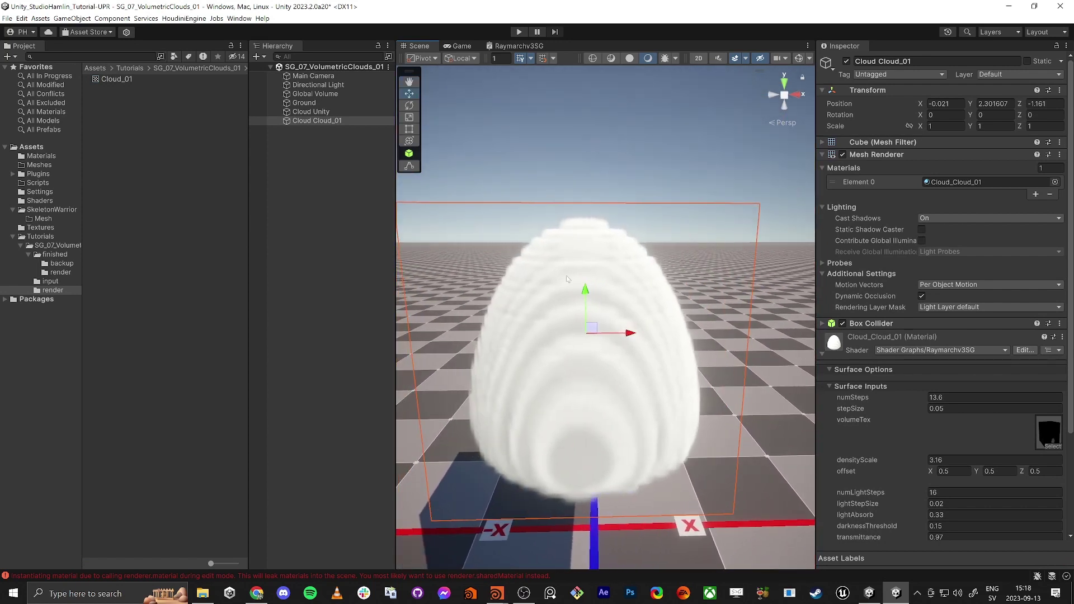
right_drag(555, 252, 551, 256)
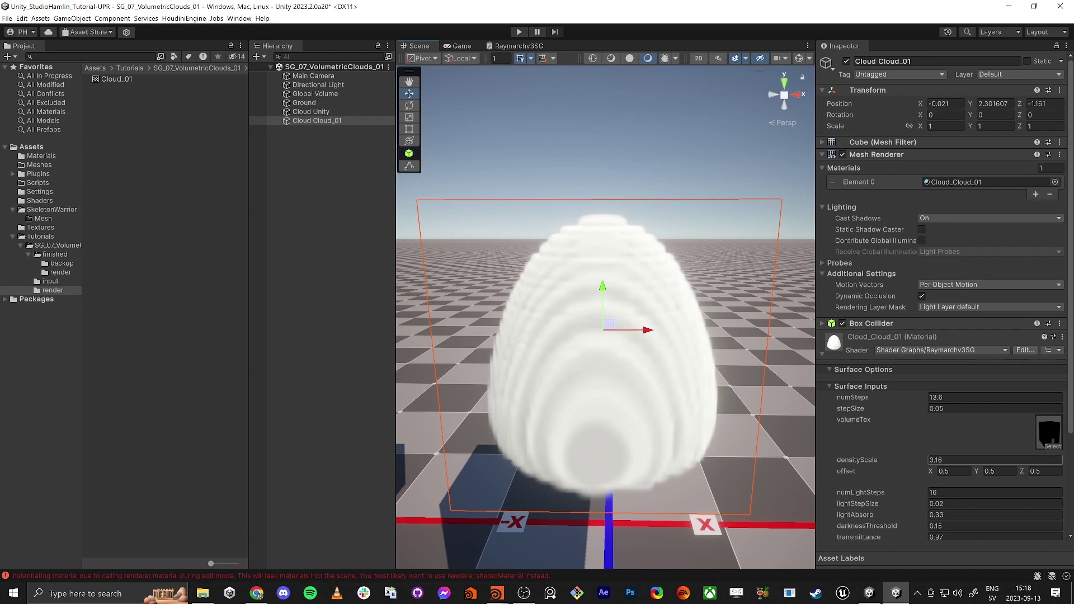
- Set the densityScale of the Cloud_Cloud_01 material to 1 and view the cloud
click(951, 460)
text(1)
key(Tab)
right_drag(652, 419, 587, 346)
key(s)
key(w)
key(f)
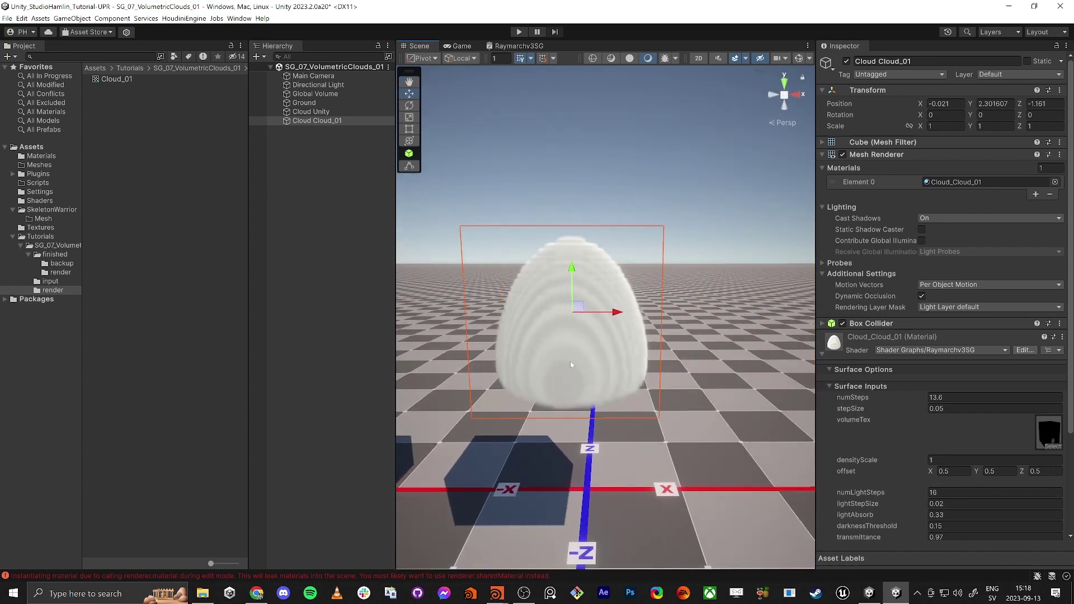
- Switch to Houdini, display the cloud1 node and set its Density Multiplier to 1
key(alt+Tab)
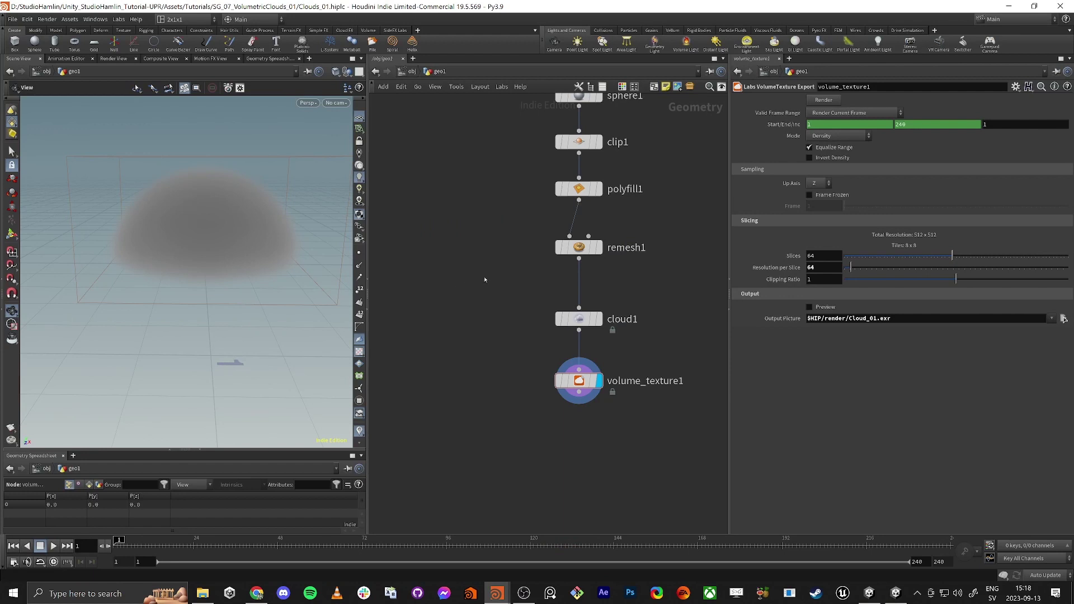
click(566, 321)
click(599, 319)
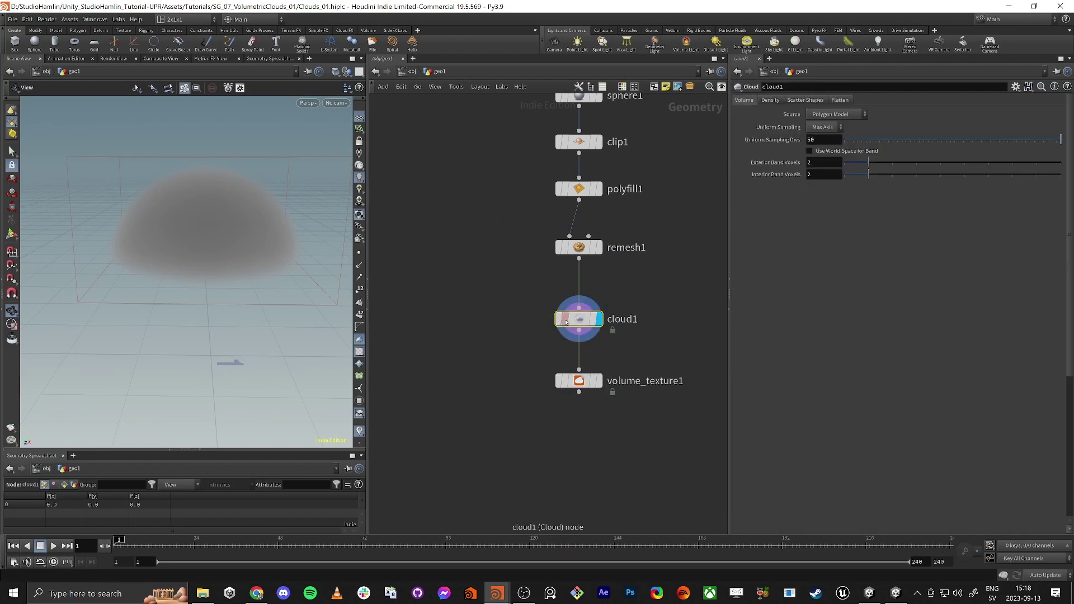
click(770, 100)
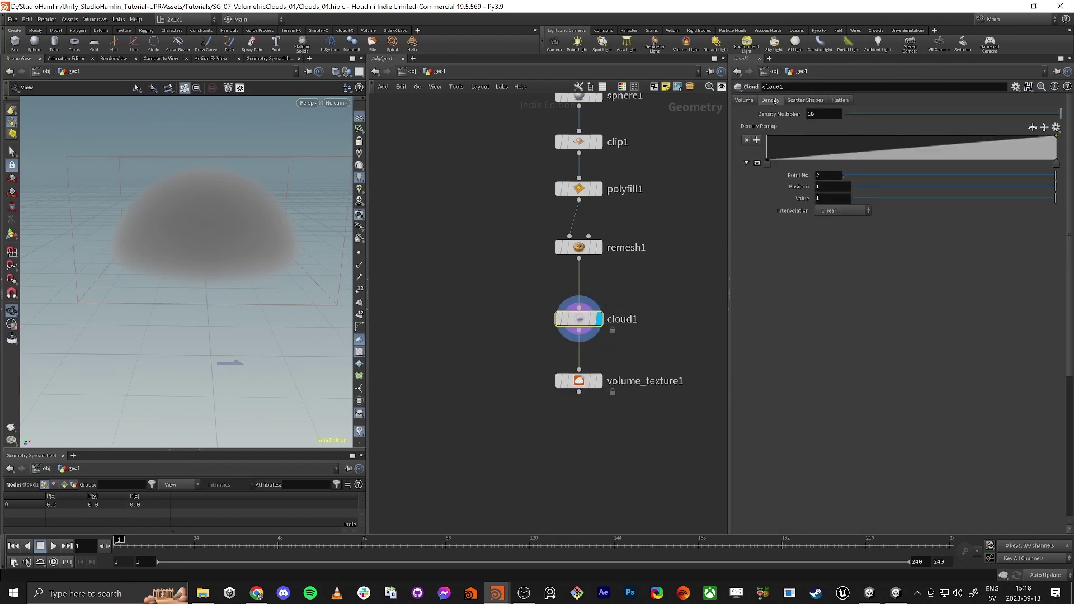
drag(821, 114, 774, 116)
text(1)
key(Return)
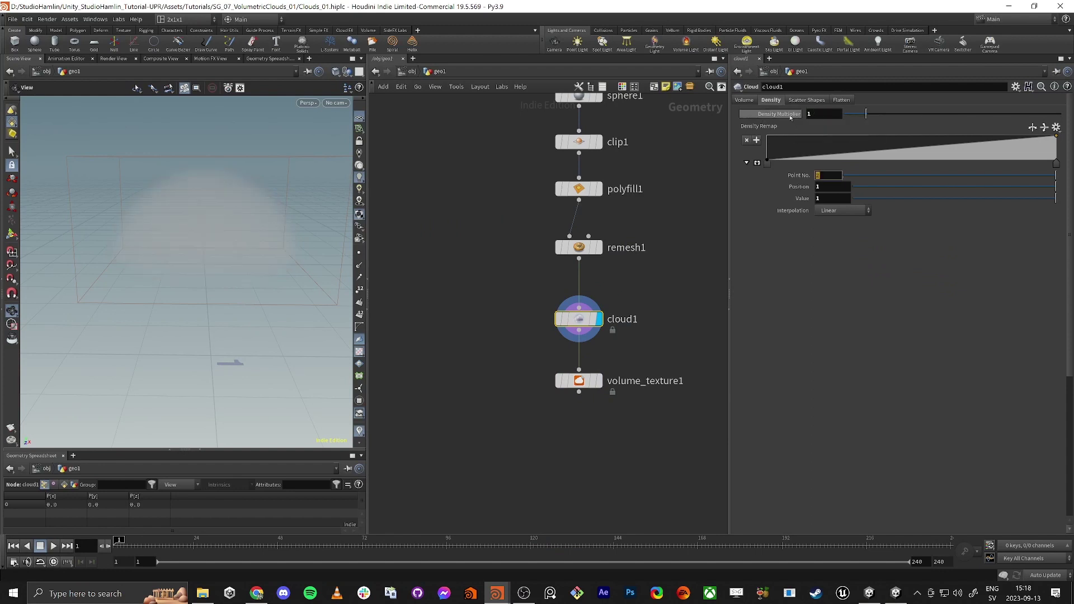
- Render the volume texture again from volume_texture1 and check the updated Cloud_01 texture and Cloud Cloud_01 object in Unity
click(584, 380)
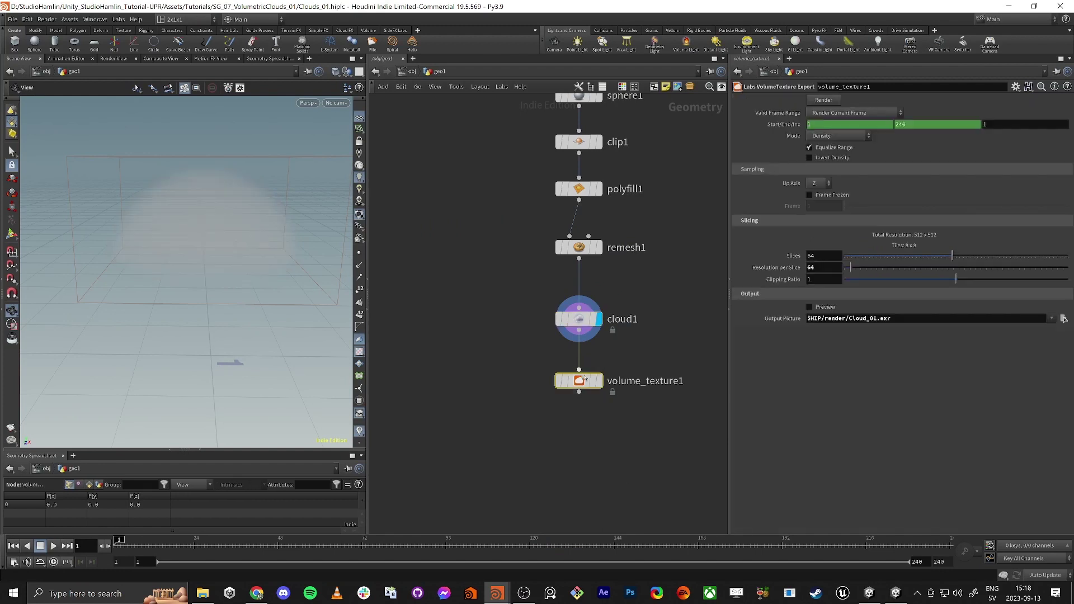
click(823, 99)
key(alt+Tab)
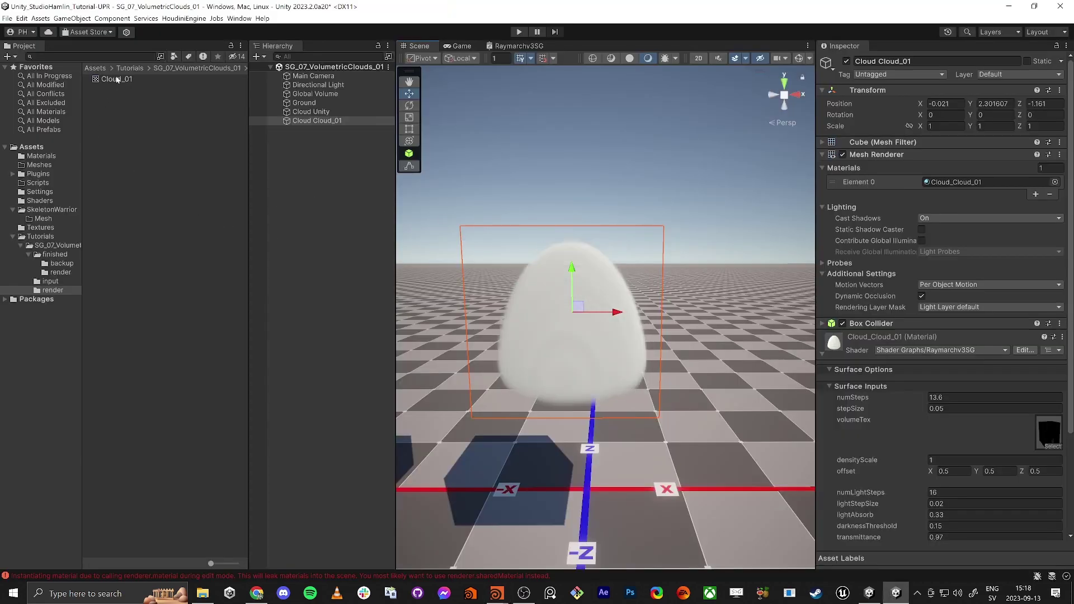
click(111, 81)
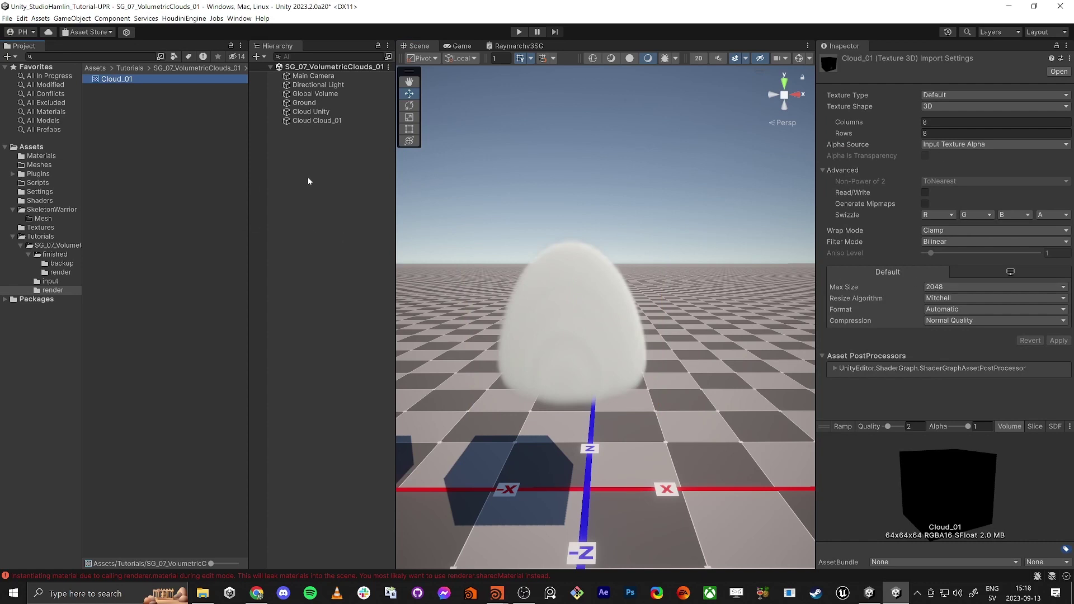
mouse_move(566, 337)
alt+mouse_down()
mouse_move(457, 329)
mouse_move(576, 340)
mouse_move(579, 369)
mouse_move(583, 340)
alt+mouse_up()
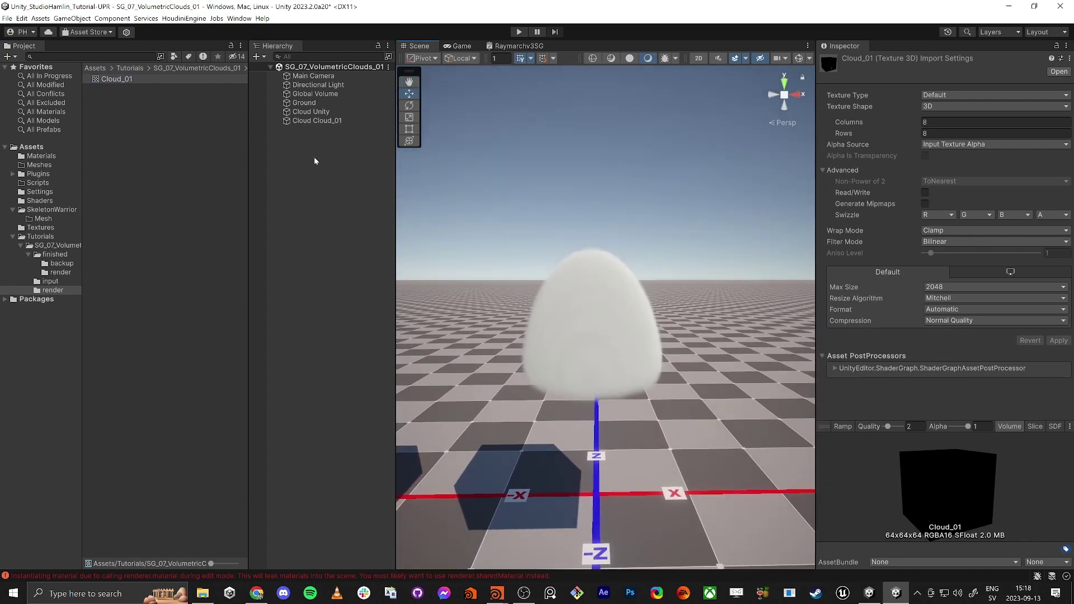
click(321, 121)
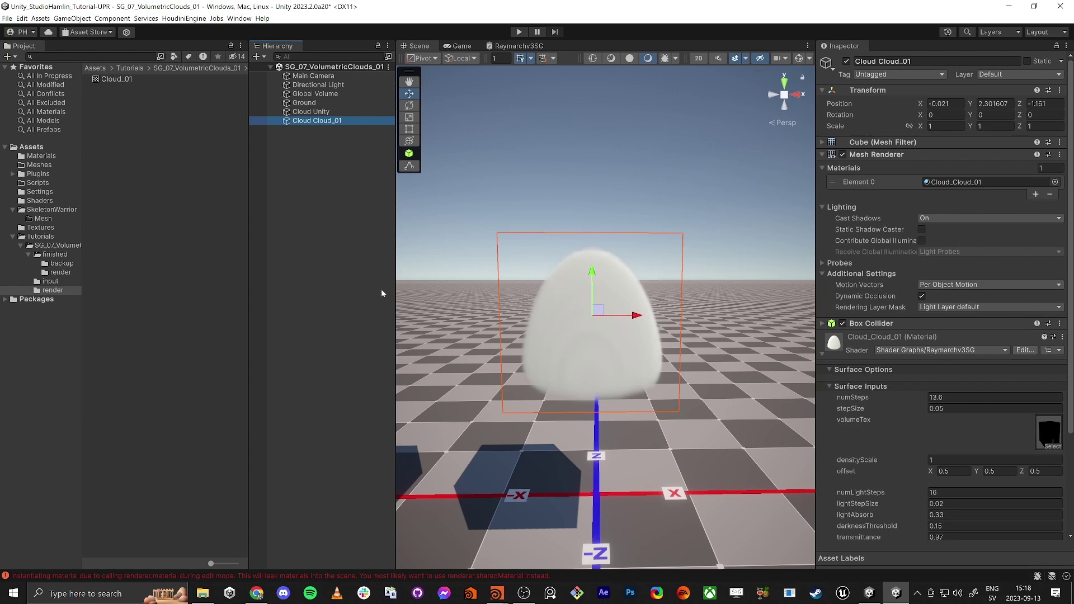
- Switch back to Houdini and add a Volume Wrangle node connected to the output of cloud1
key(alt+Tab)
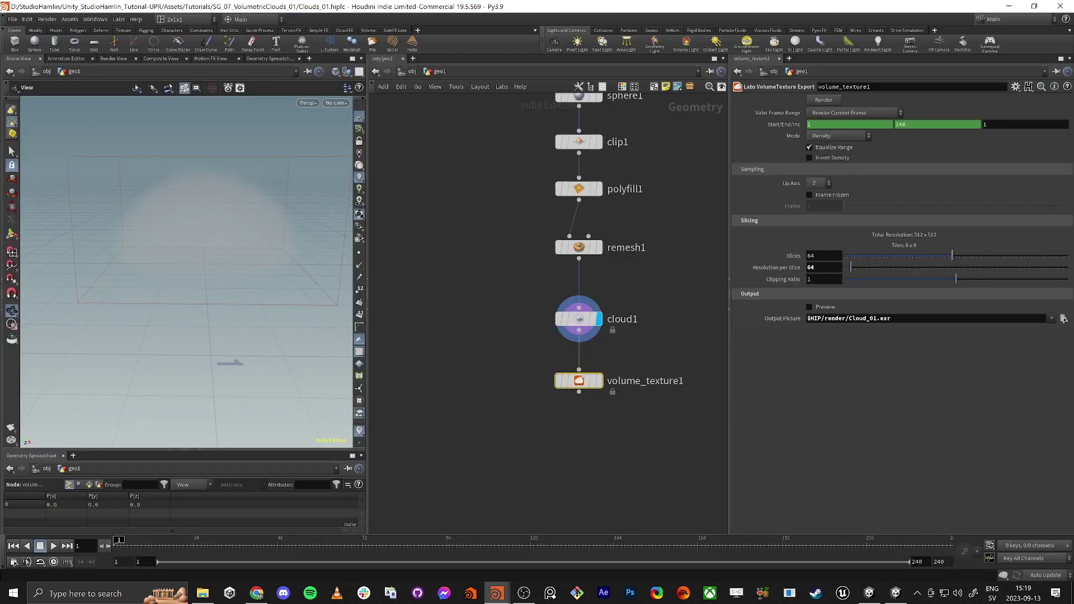
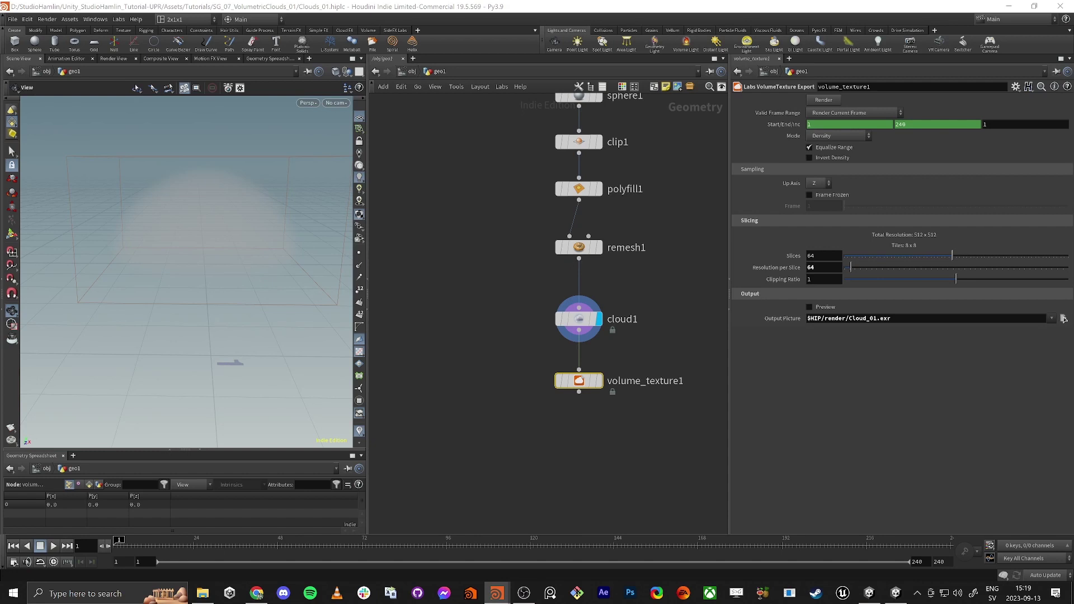
click(578, 320)
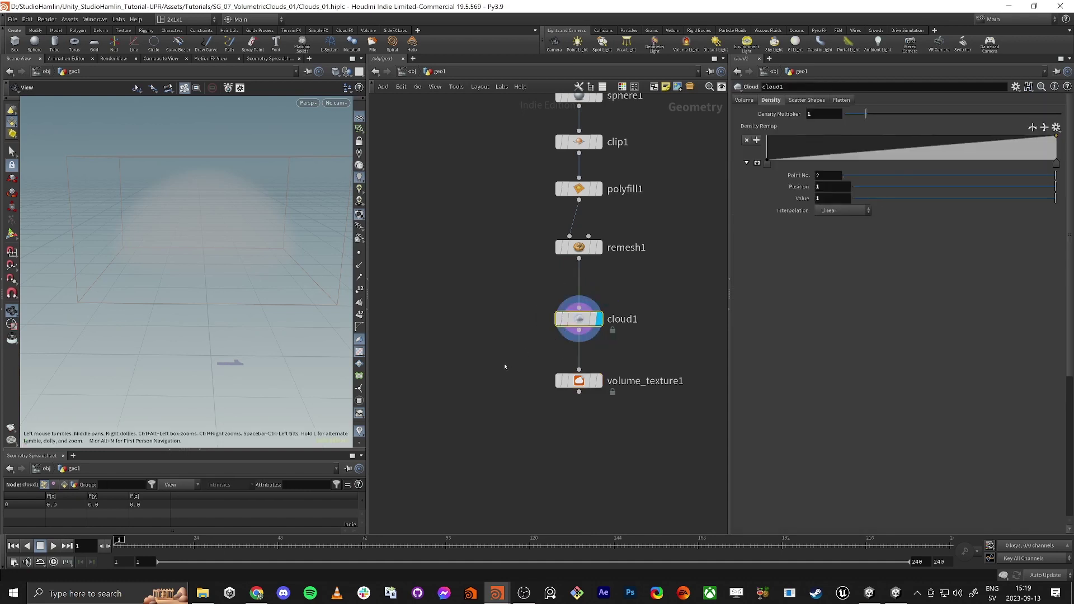
middle_drag(500, 368, 515, 342)
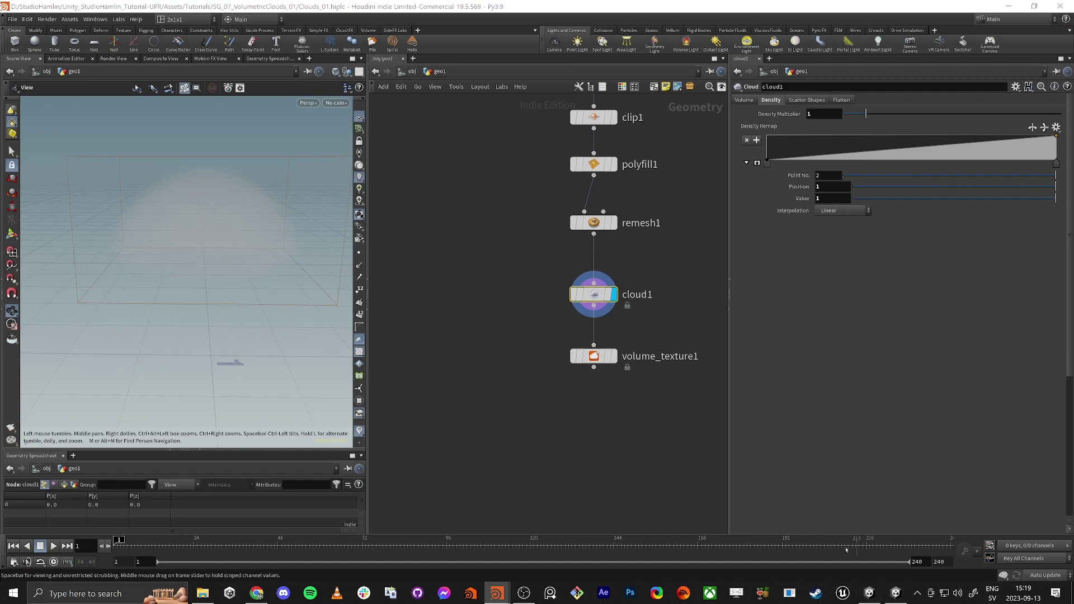
middle_drag(479, 359, 355, 353)
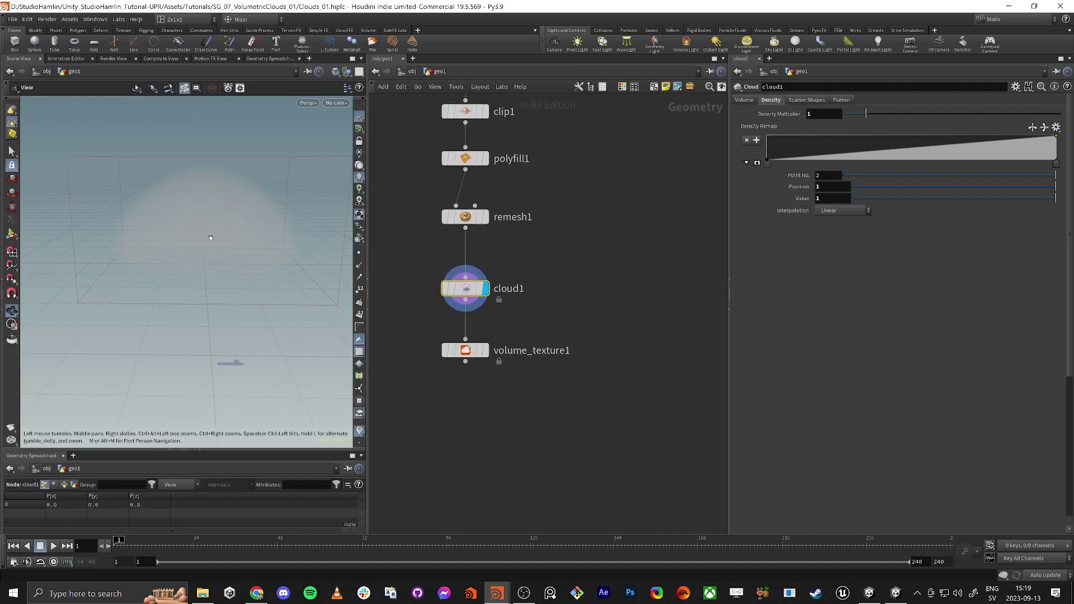
click(466, 301)
key(Tab)
text(wra)
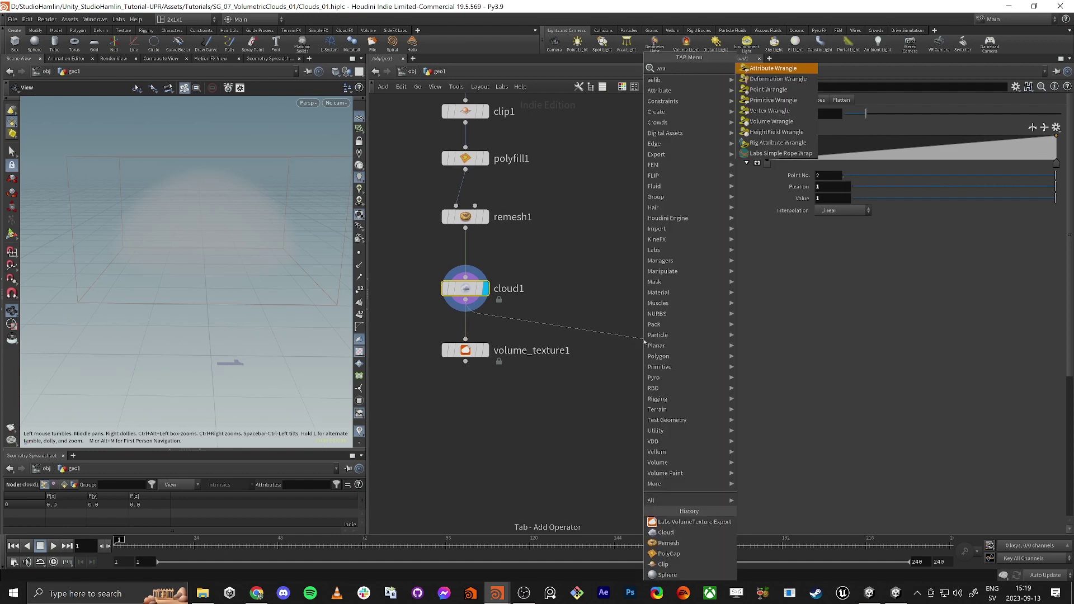
click(761, 122)
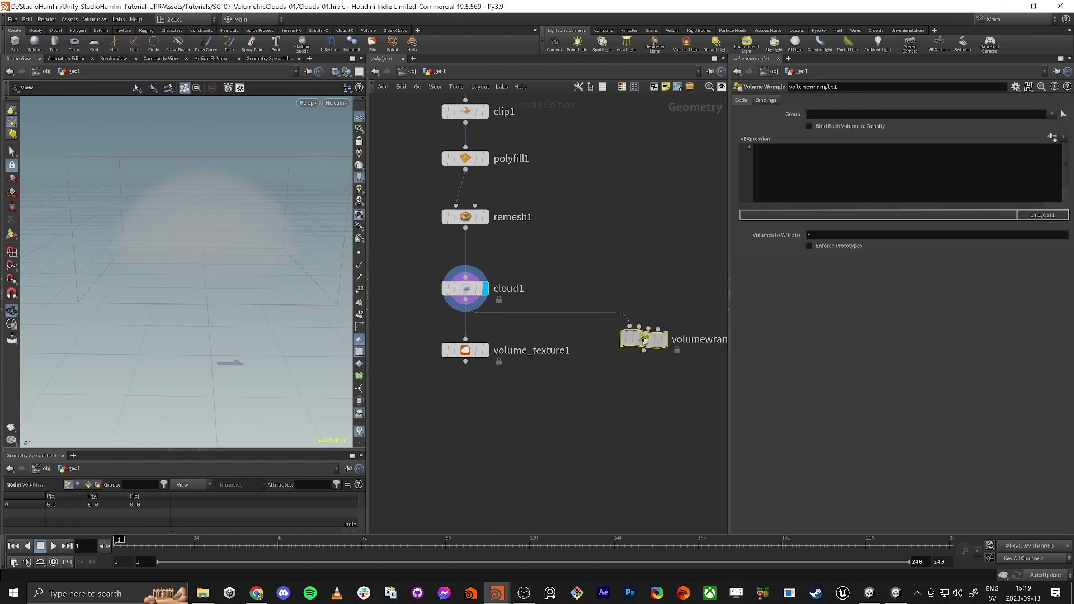
- Display remesh1 and inspect its mesh using the viewport's point and primitive markers, with display returned to cloud1
click(652, 336)
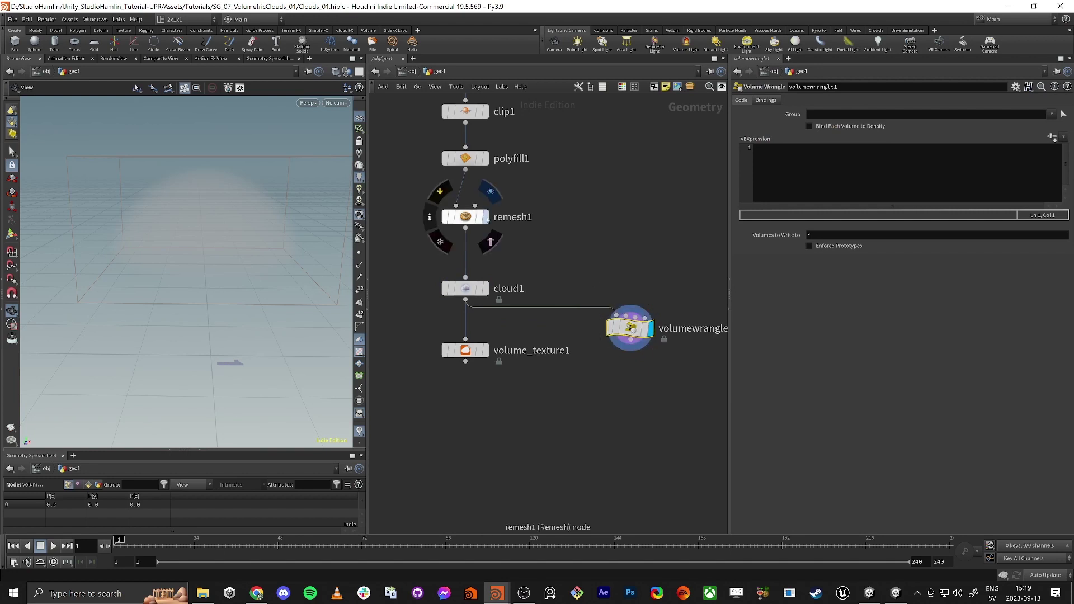
click(468, 219)
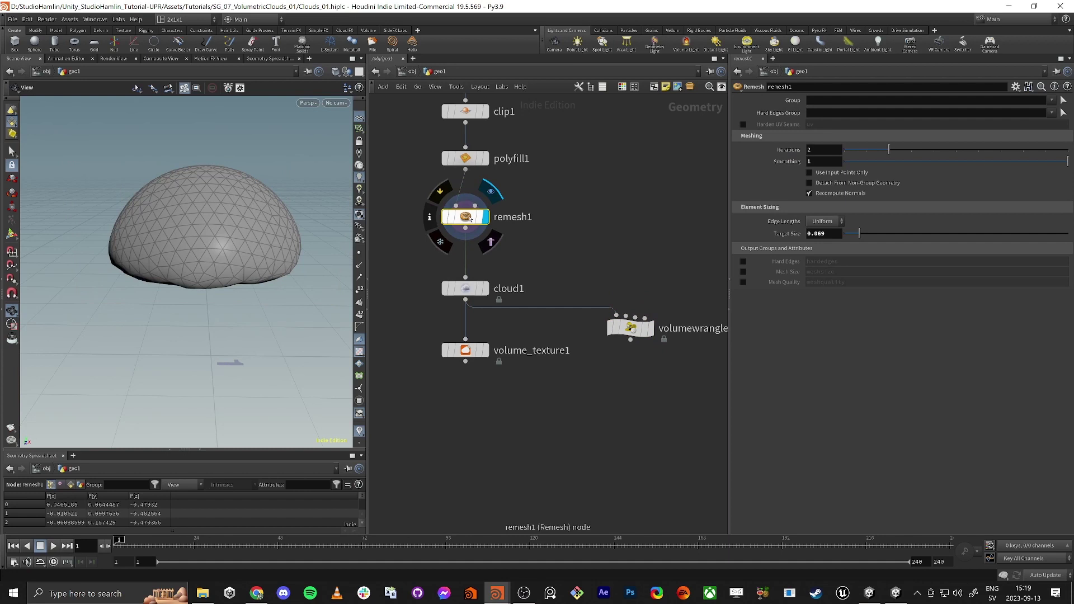
click(359, 253)
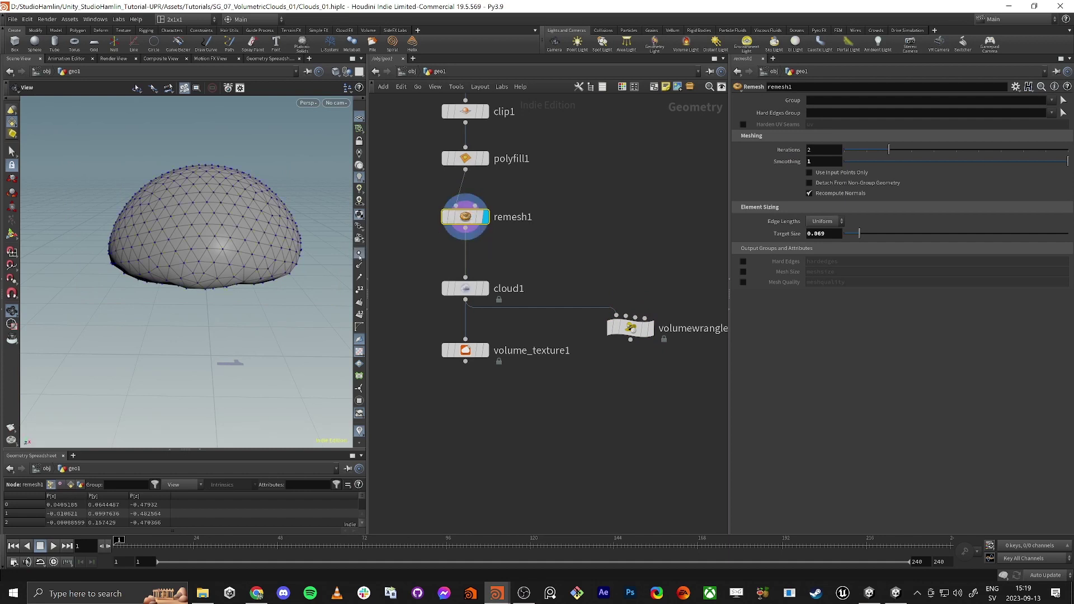
click(359, 302)
click(359, 301)
click(359, 314)
click(359, 315)
click(484, 288)
click(460, 288)
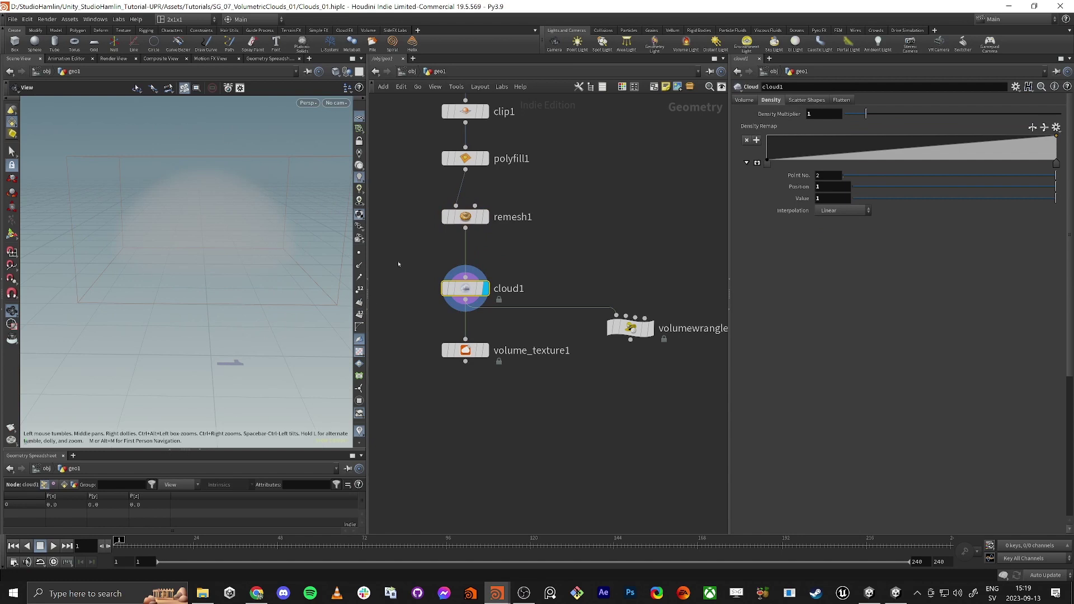
- Display volumewrangle1 and examine its vertex, primitive and detail attributes in the Geometry Spreadsheet
mouse_move(653, 337)
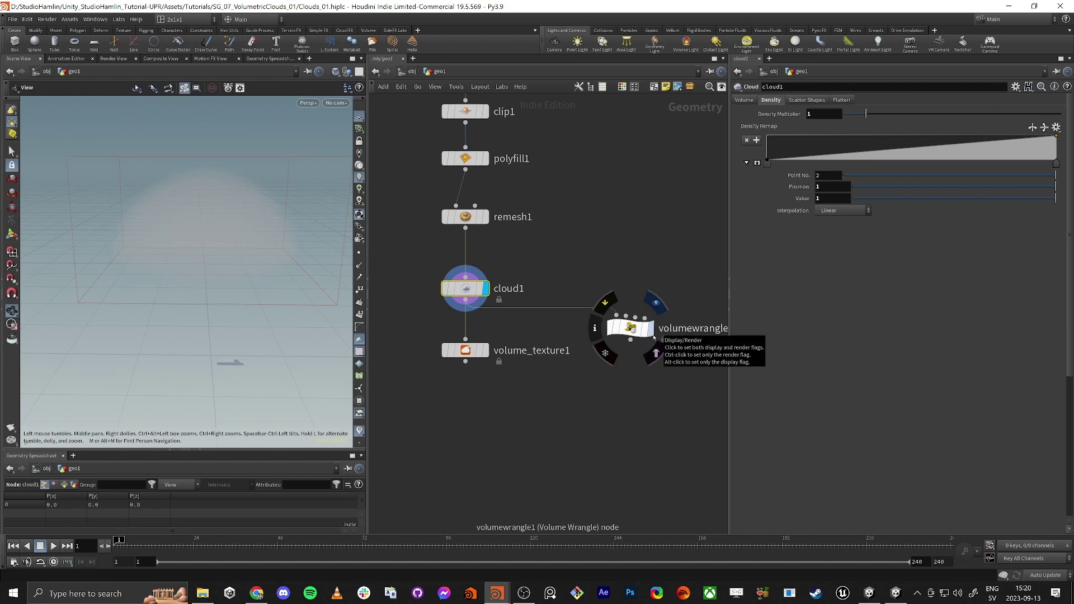
click(653, 338)
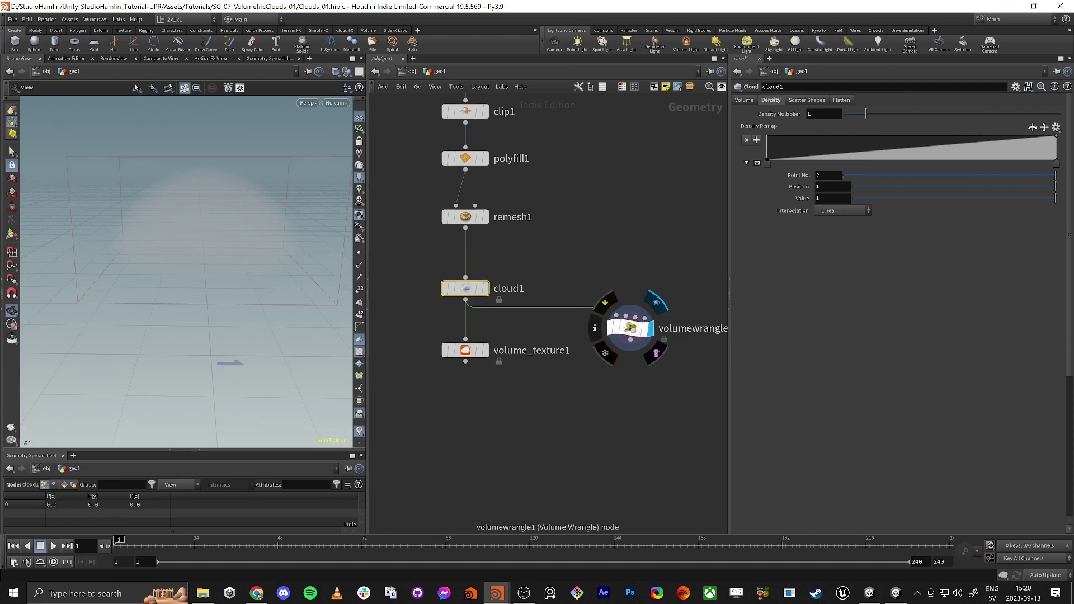
click(631, 327)
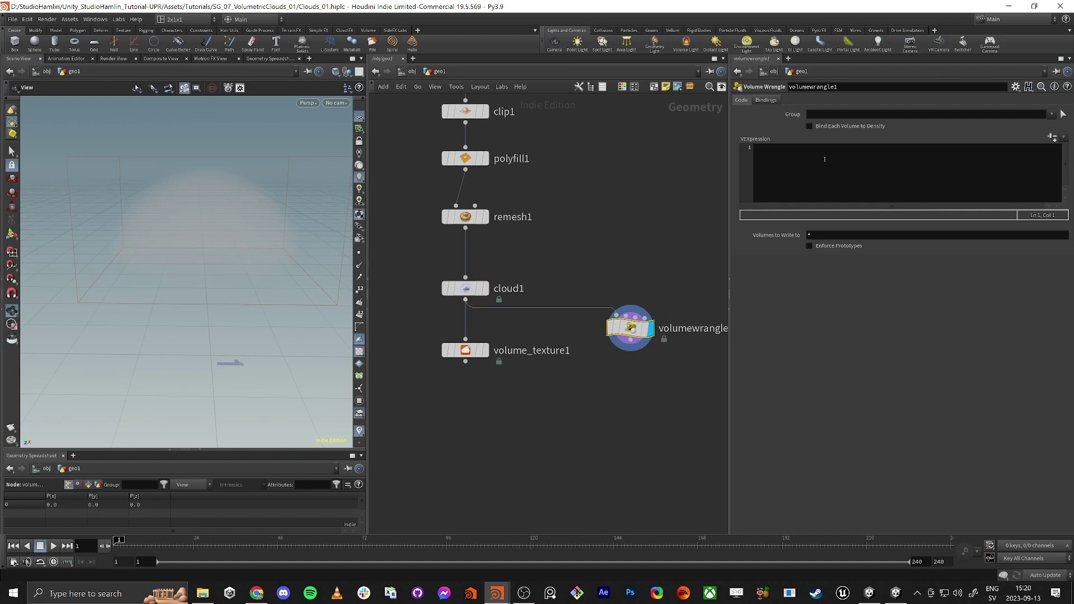
click(886, 170)
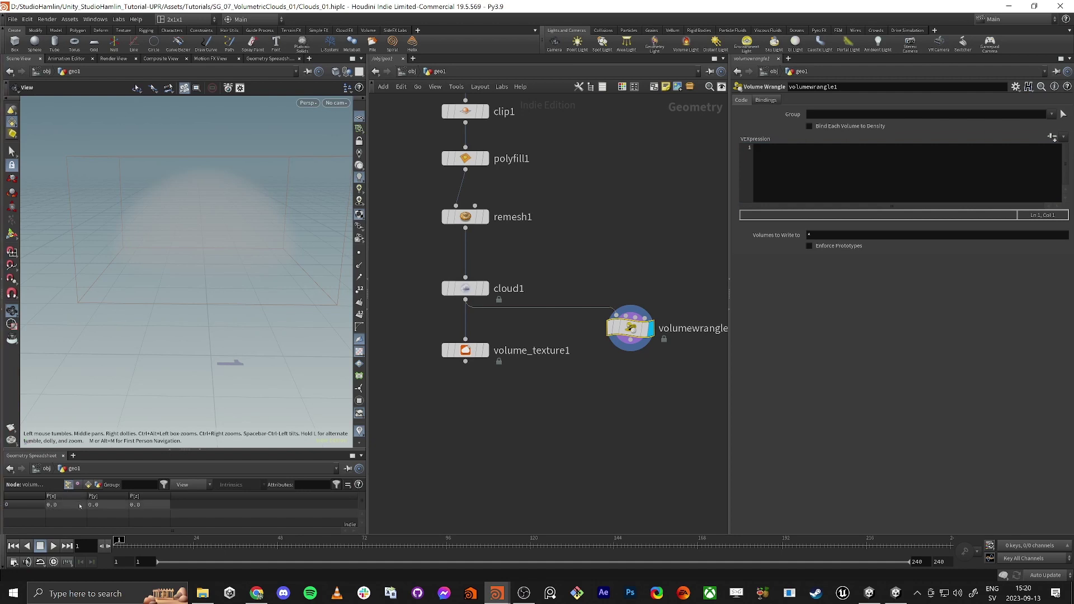
click(77, 484)
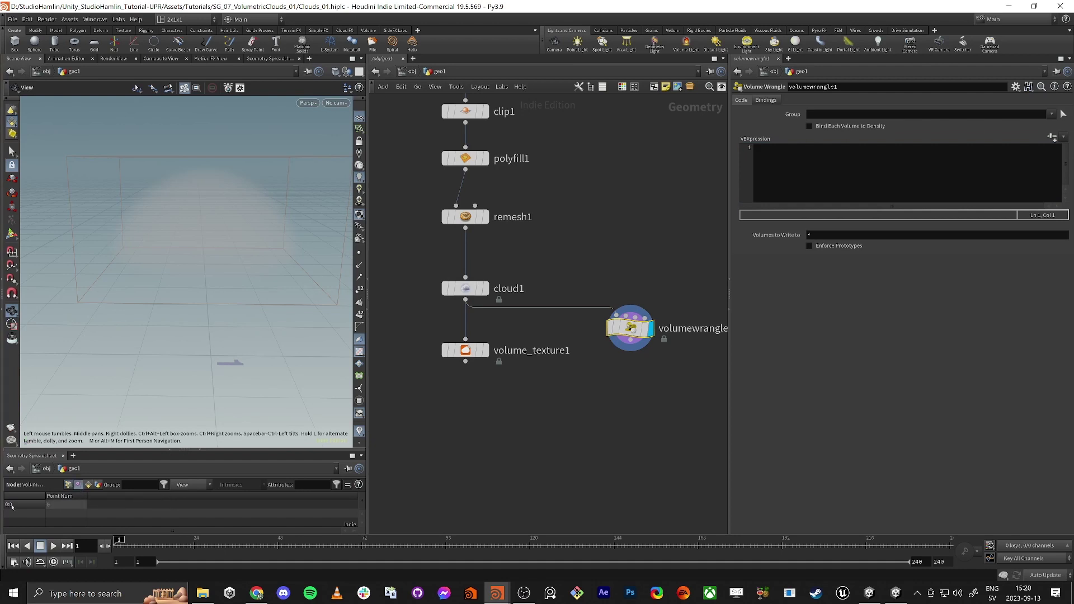
click(89, 484)
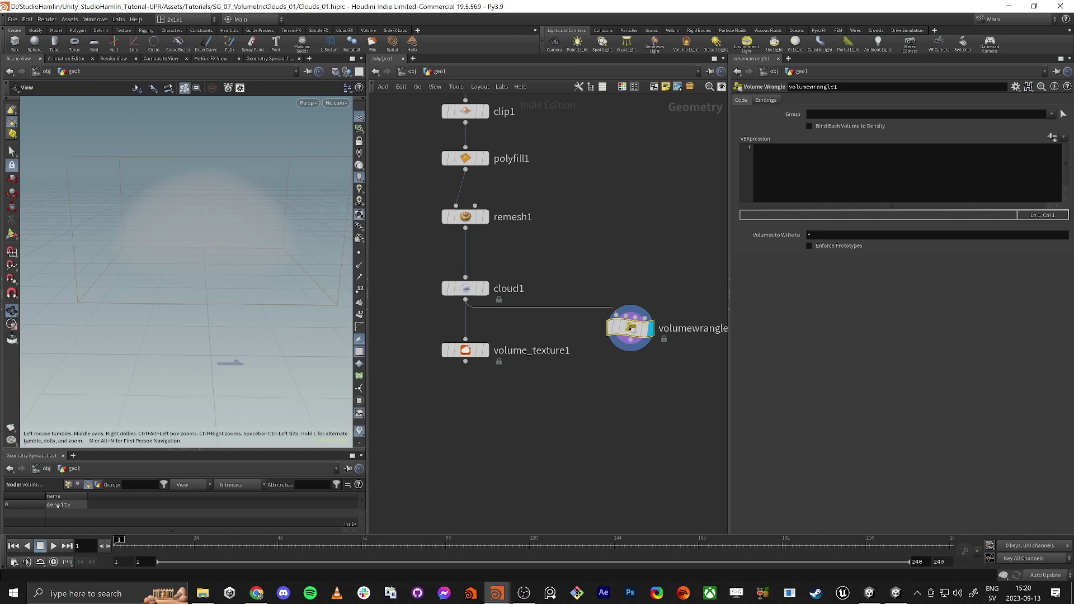
click(98, 484)
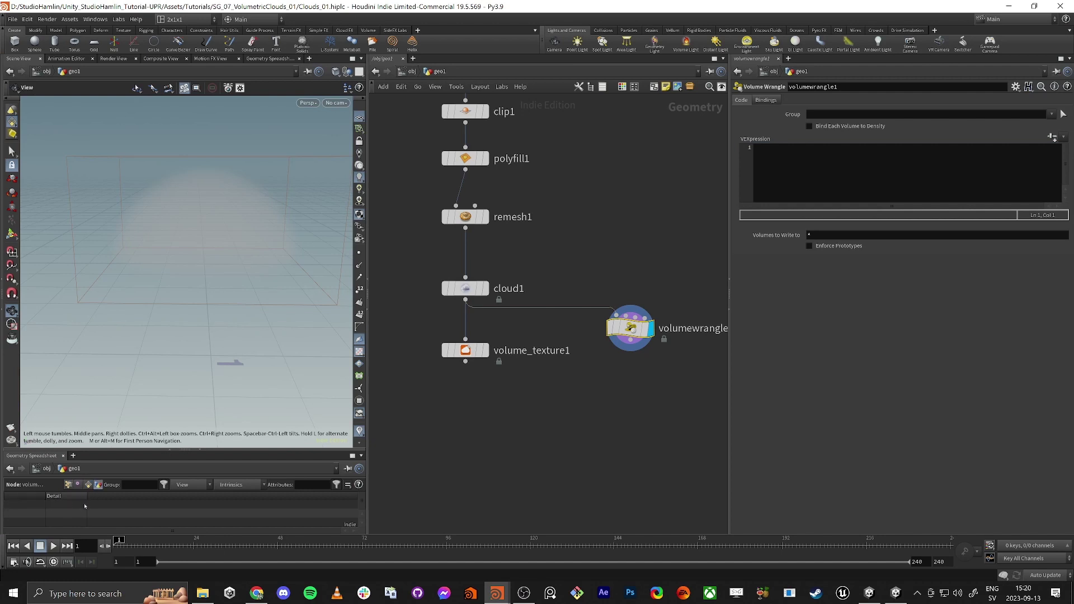
click(89, 484)
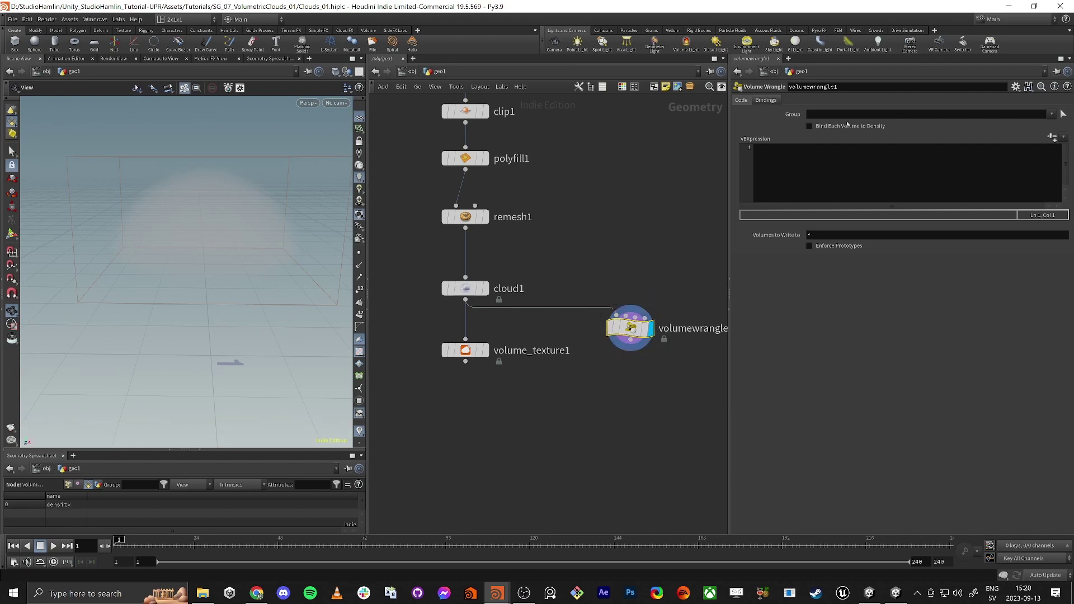
- Write the volumewrangle1 expression f@density *= chf("Multiply_Density");
click(835, 170)
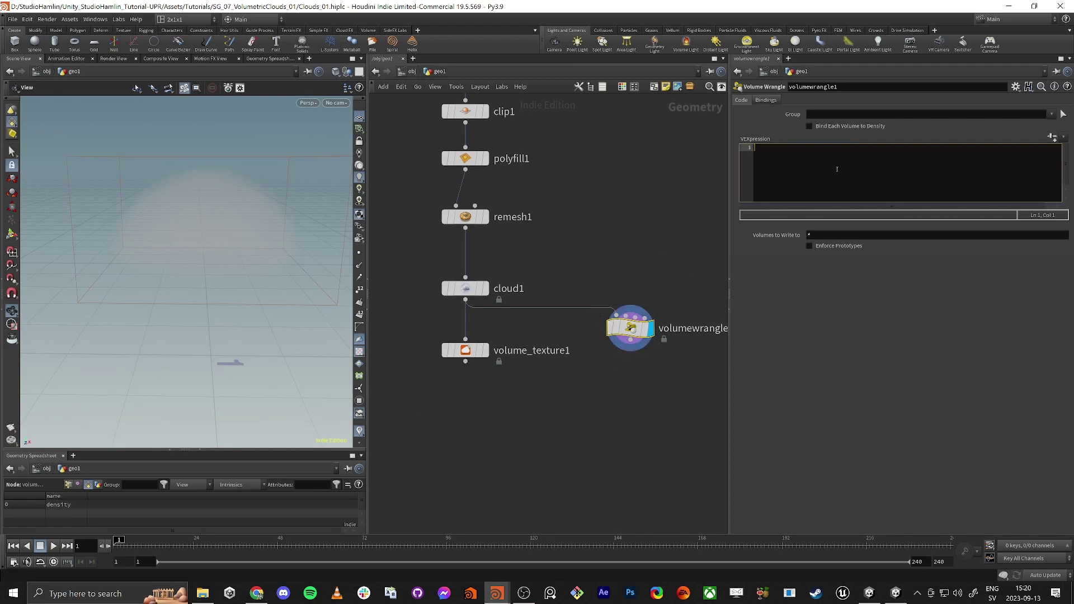
text(f)
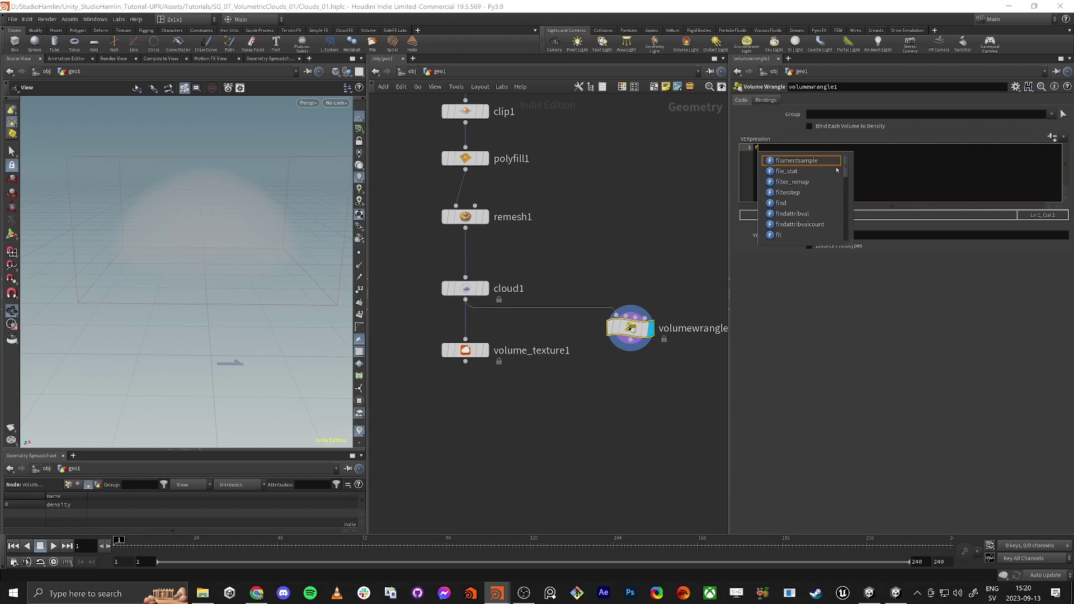
text(@)
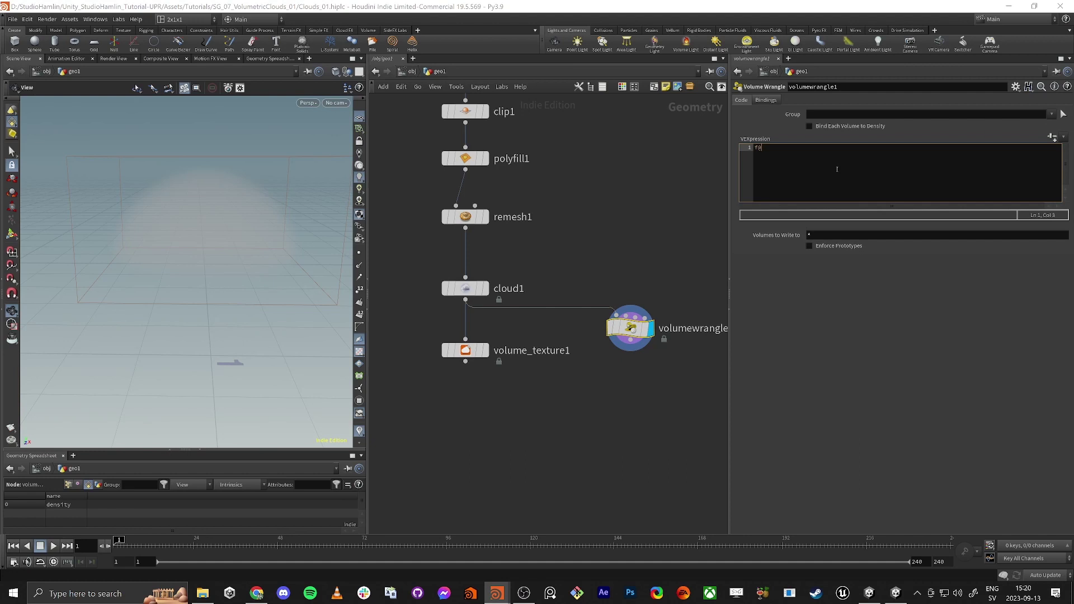
text(density *= chf(")
text(");)
key(Left)
key(Left)
key(Left)
text(Multiply_Densityt)
key(BackSpace)
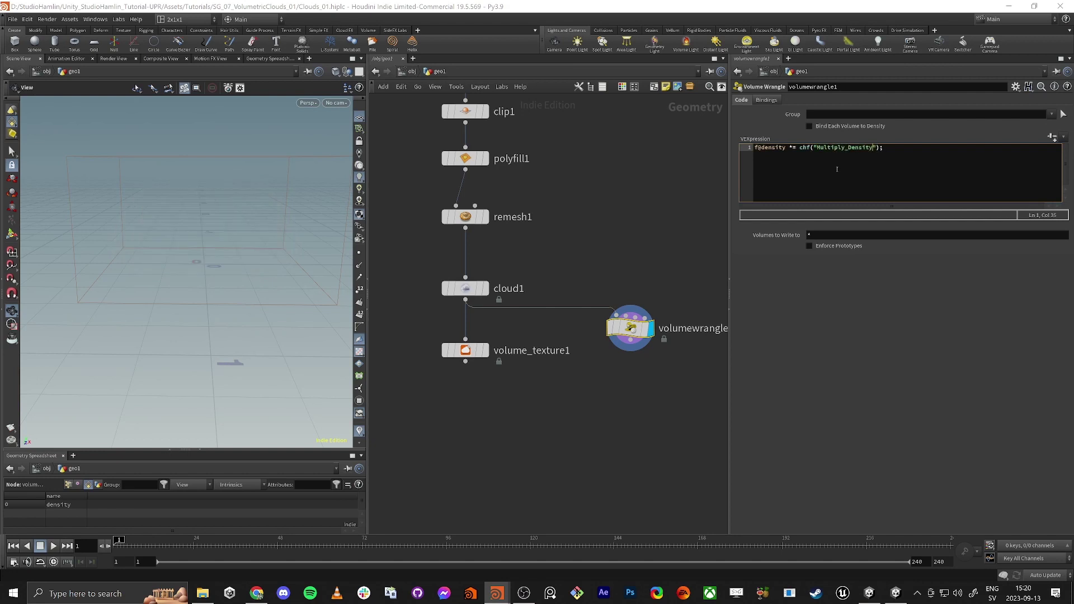
- Create the Multiply Density parameter from the wrangle expression and set it to 150
click(1052, 136)
drag(845, 261, 1067, 262)
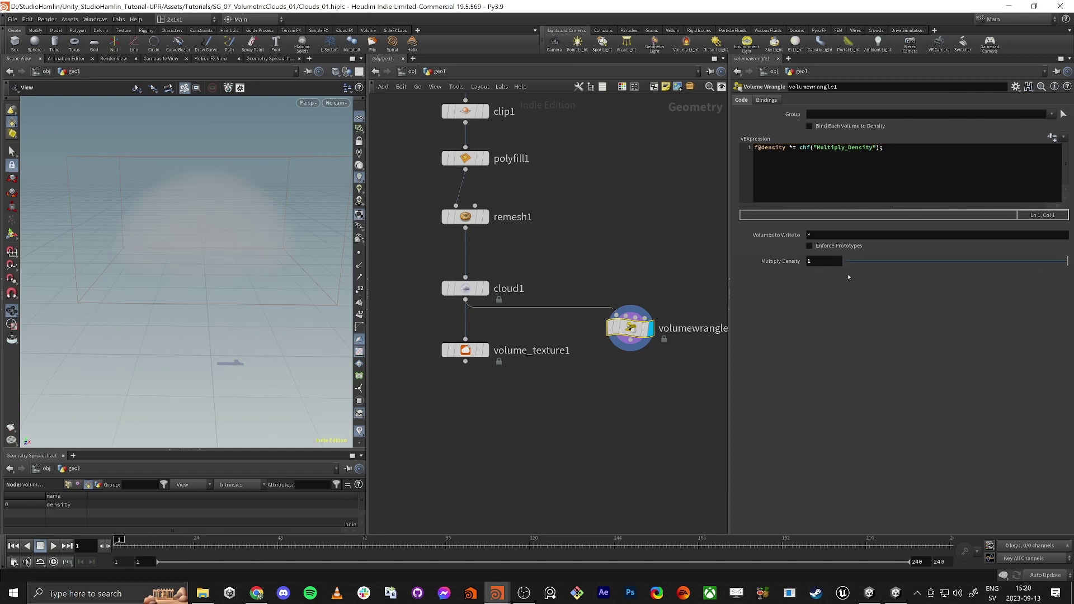
middle_drag(820, 262, 736, 292)
click(830, 261)
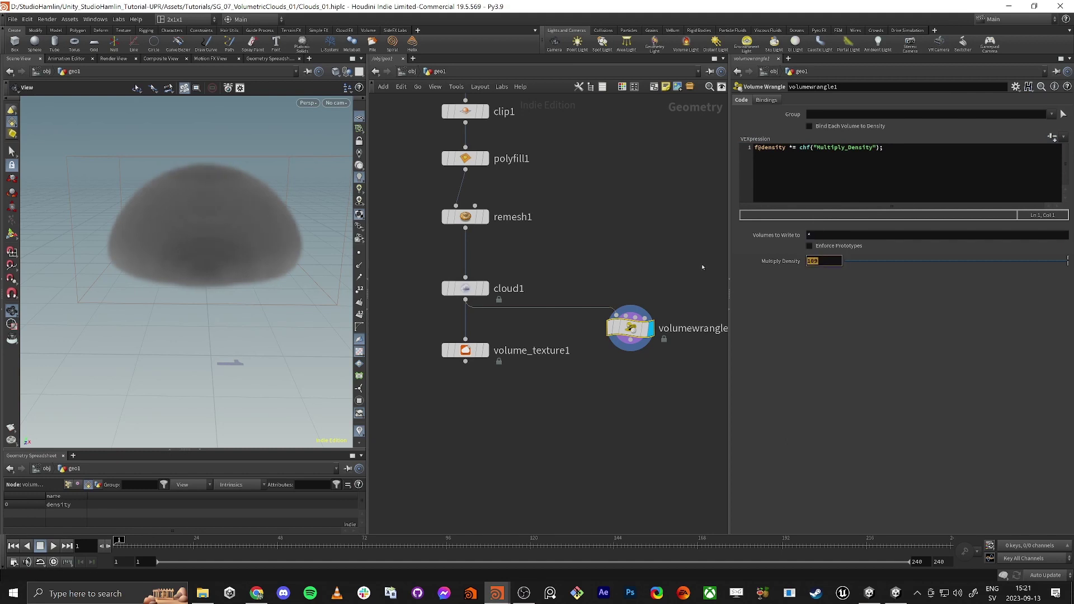
text(150)
key(Return)
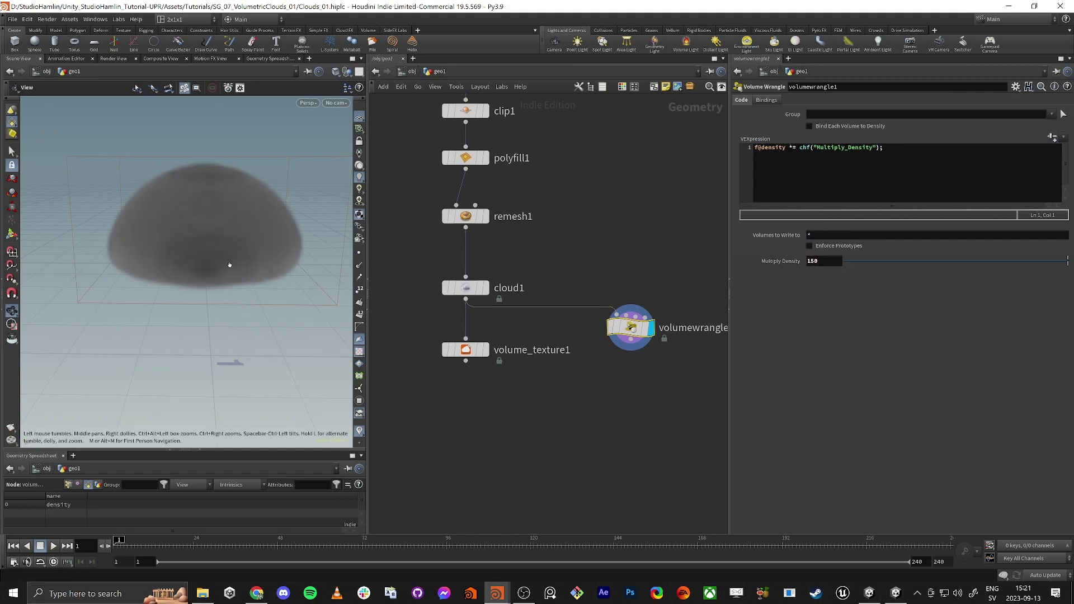
- Feed volume_texture1 from volumewrangle1, render the volume texture and check the resulting cloud in Unity
mouse_move(230, 264)
mouse_down()
mouse_move(303, 232)
mouse_move(296, 249)
mouse_move(229, 273)
mouse_up()
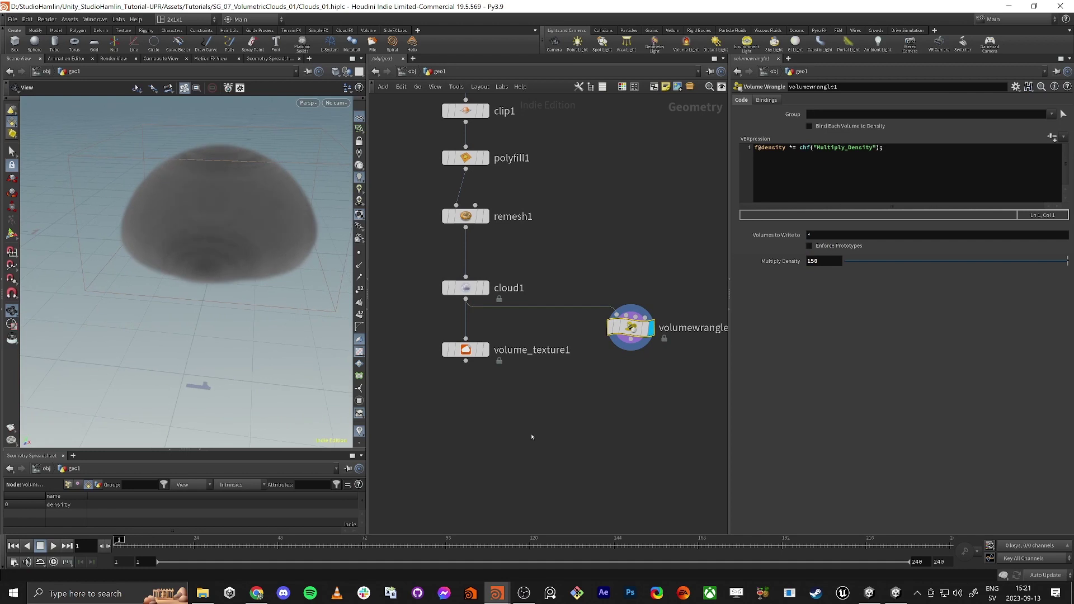
drag(462, 350, 449, 415)
drag(630, 341, 453, 407)
click(475, 414)
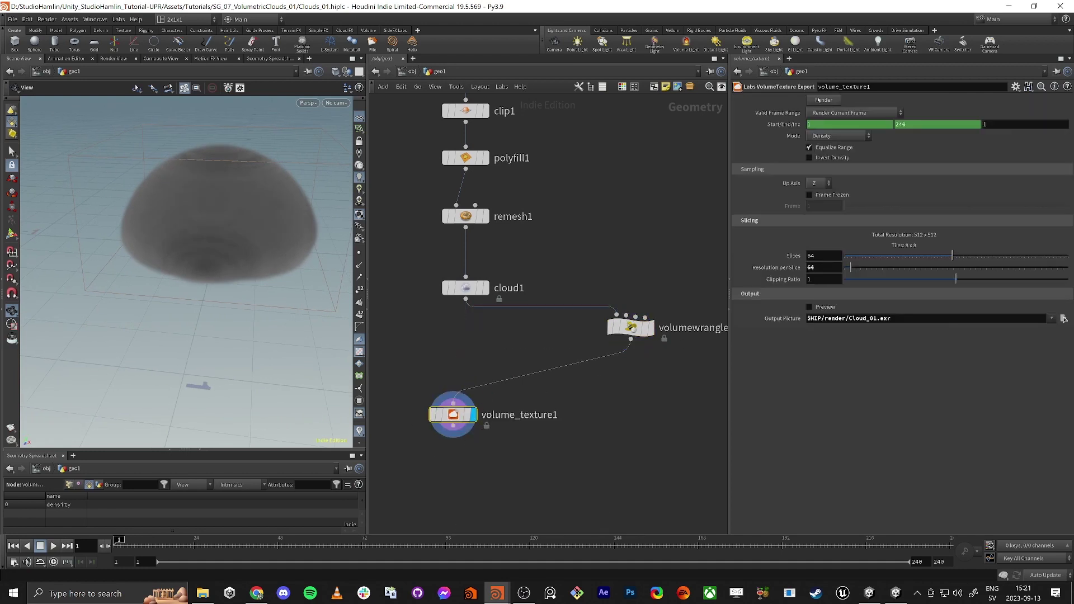
click(822, 100)
key(alt+Tab)
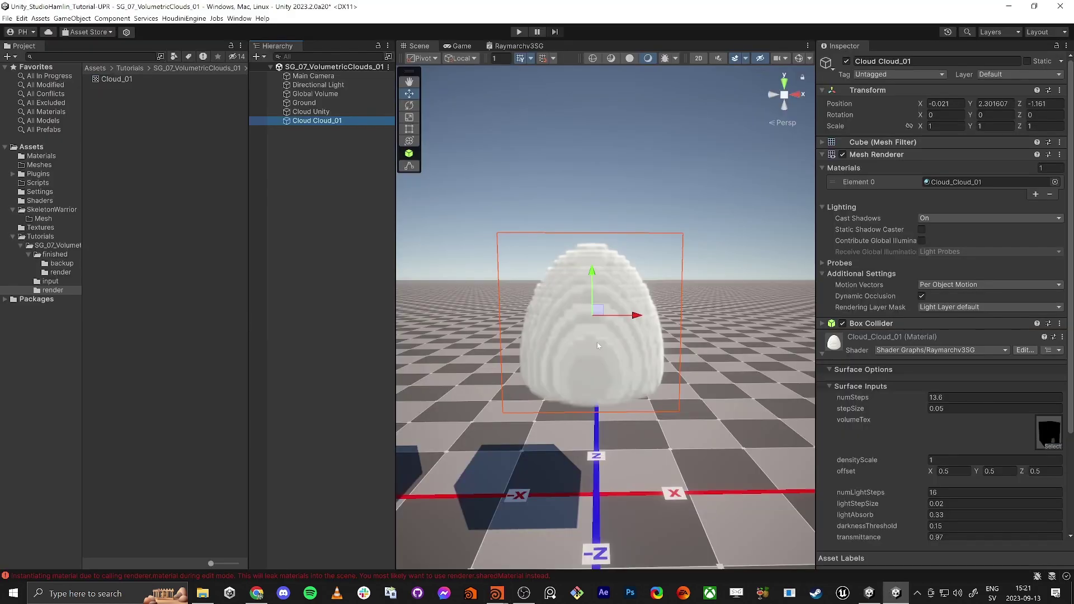
- Return to Houdini, reconnect cloud1 to volume_texture1, and compare cloud1 with volumewrangle1, leaving the wrangle displayed
key(alt+Tab)
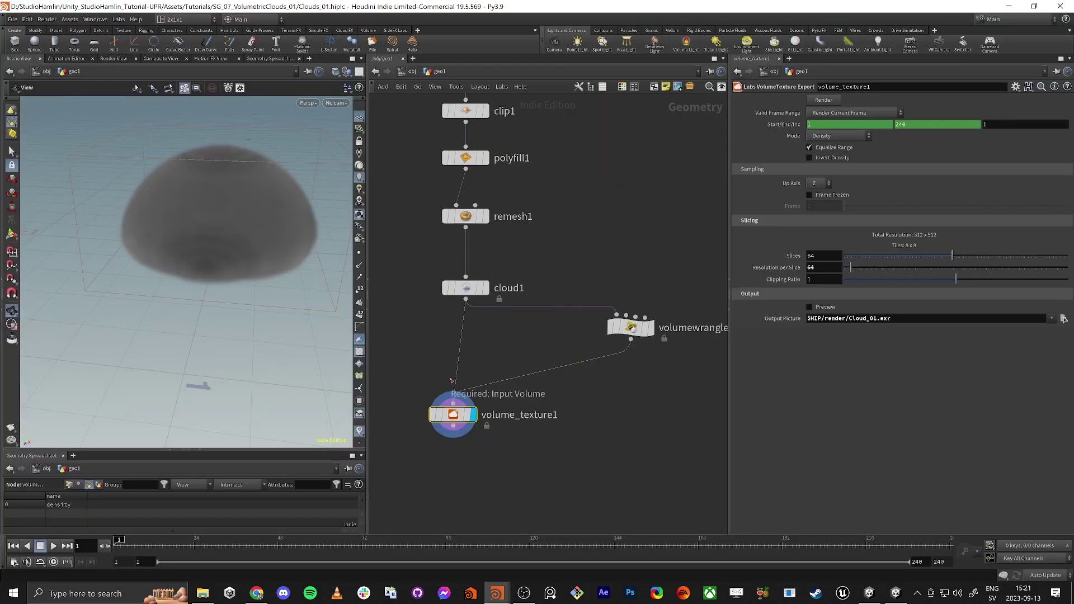
click(465, 287)
click(485, 287)
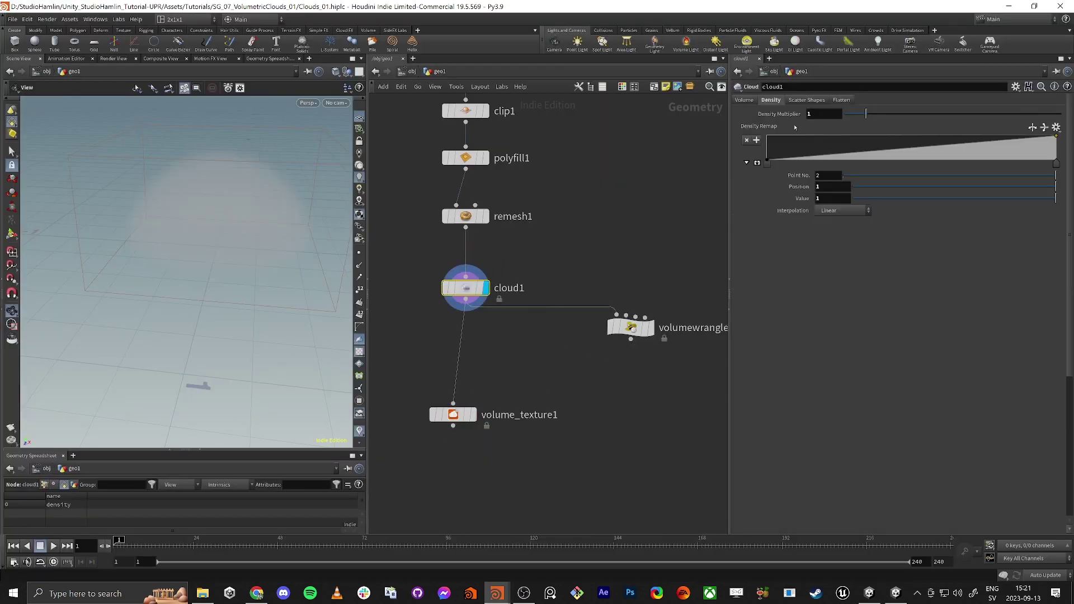
click(643, 327)
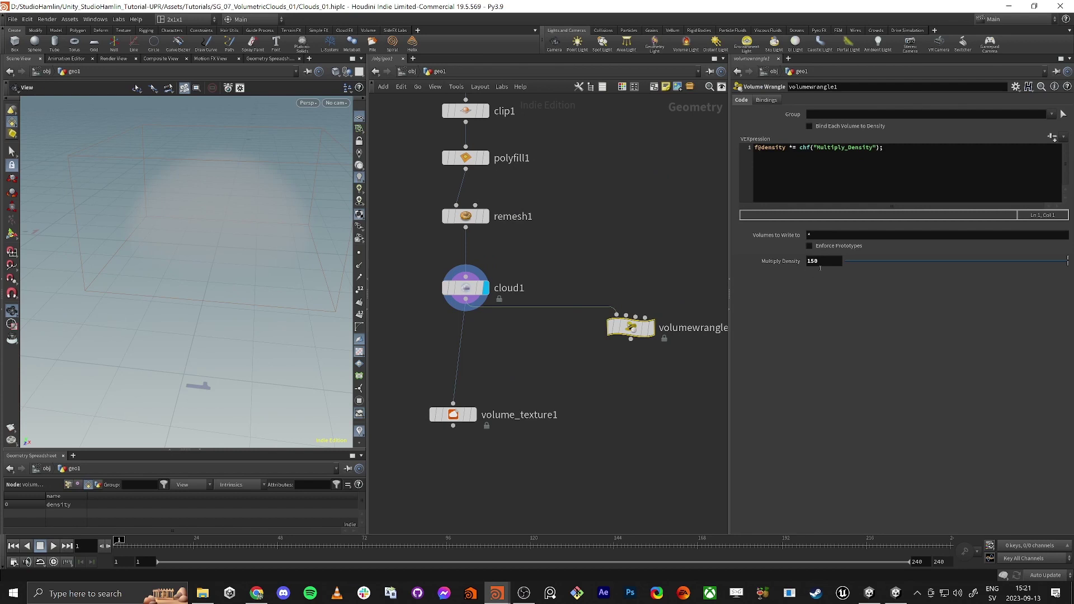
click(650, 327)
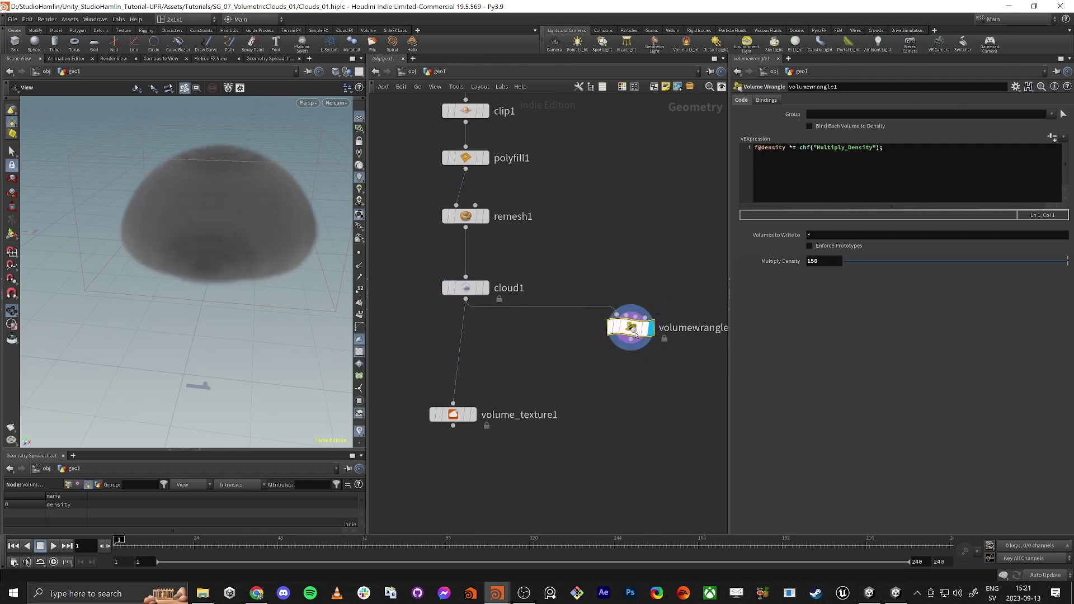
- Rename the volumewrangle1 node to visualizer and frame the node network
middle_drag(699, 340, 535, 305)
click(562, 295)
drag(597, 295, 311, 279)
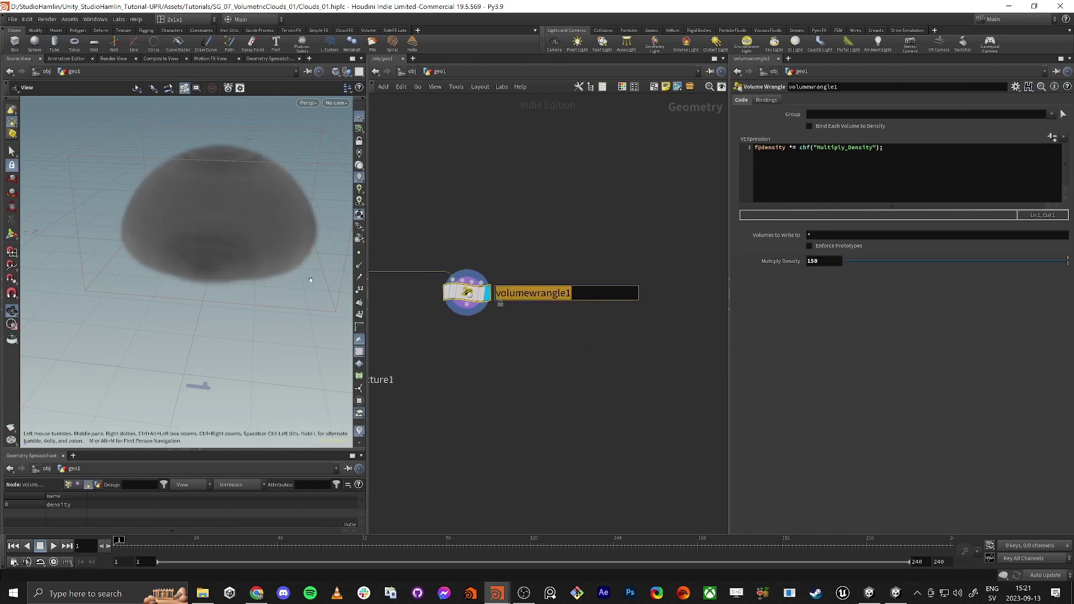
text(vi)
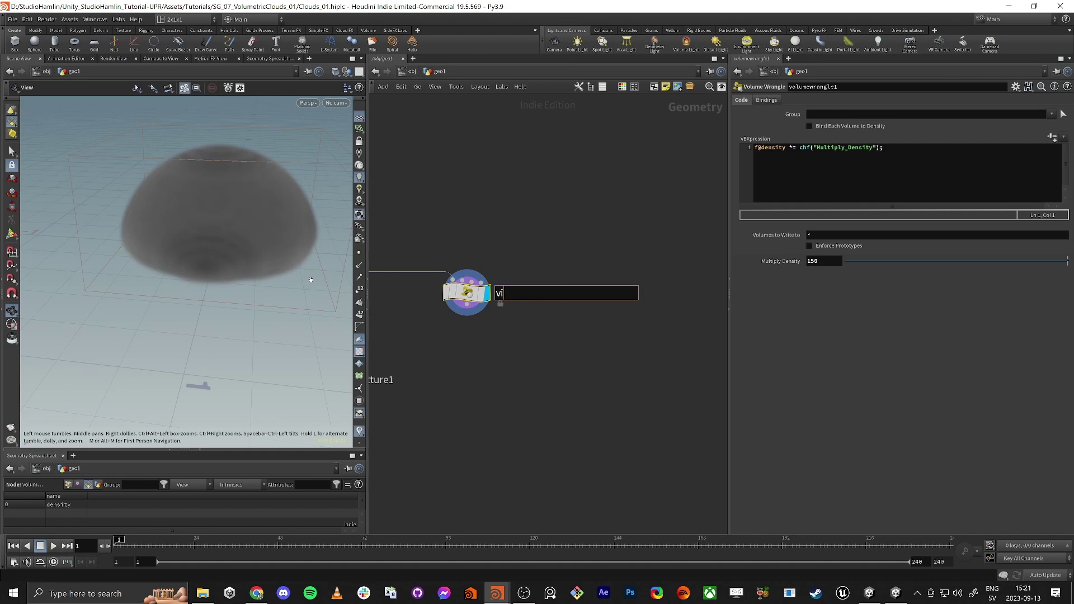
text(zu)
key(BackSpace)
key(BackSpace)
text(su)
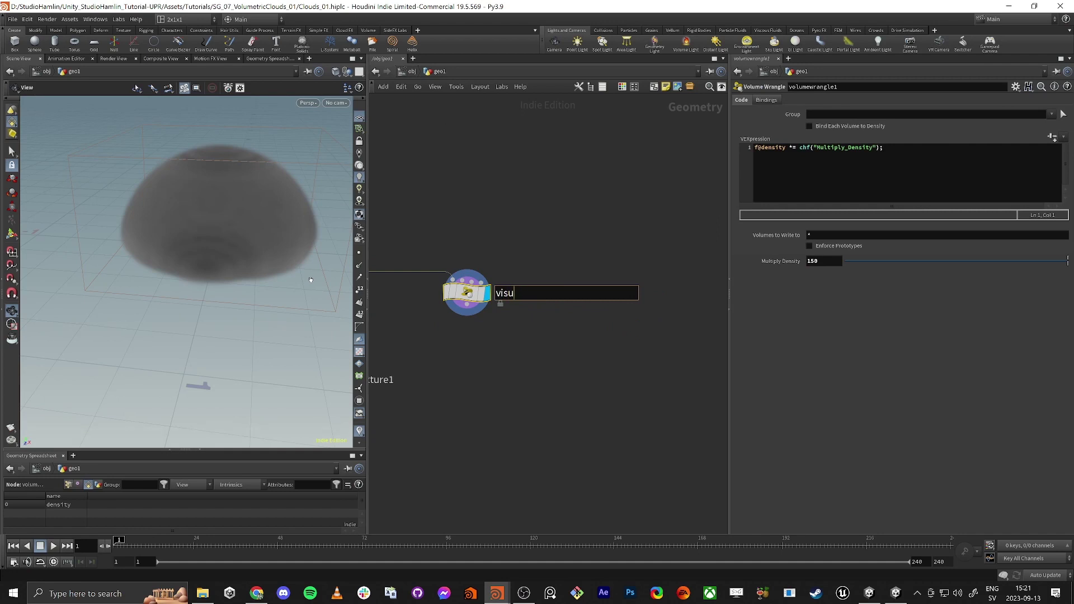
text(alizer)
key(Return)
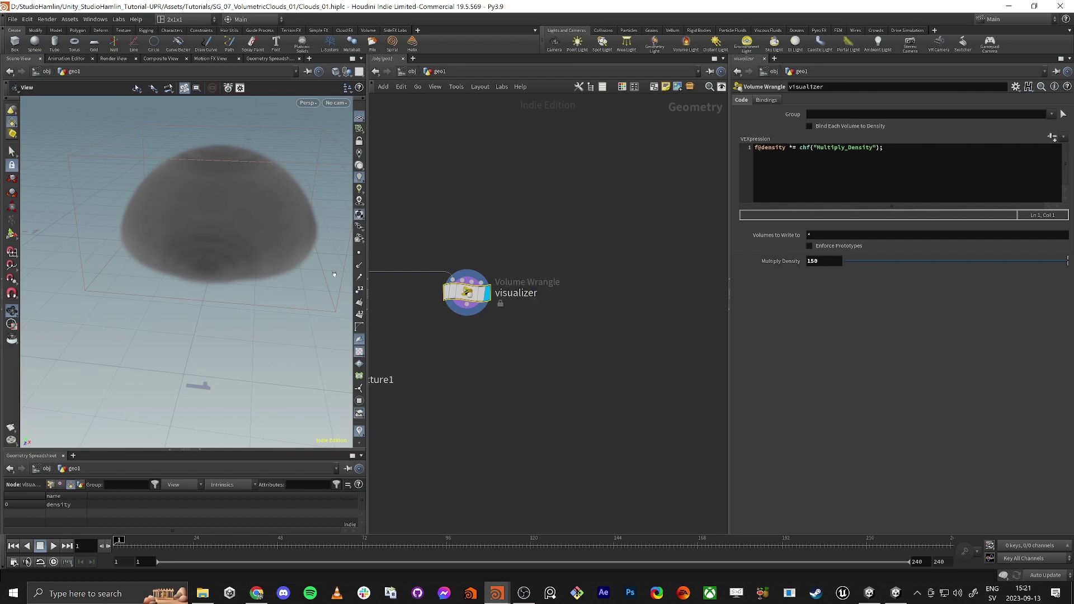
key(h)
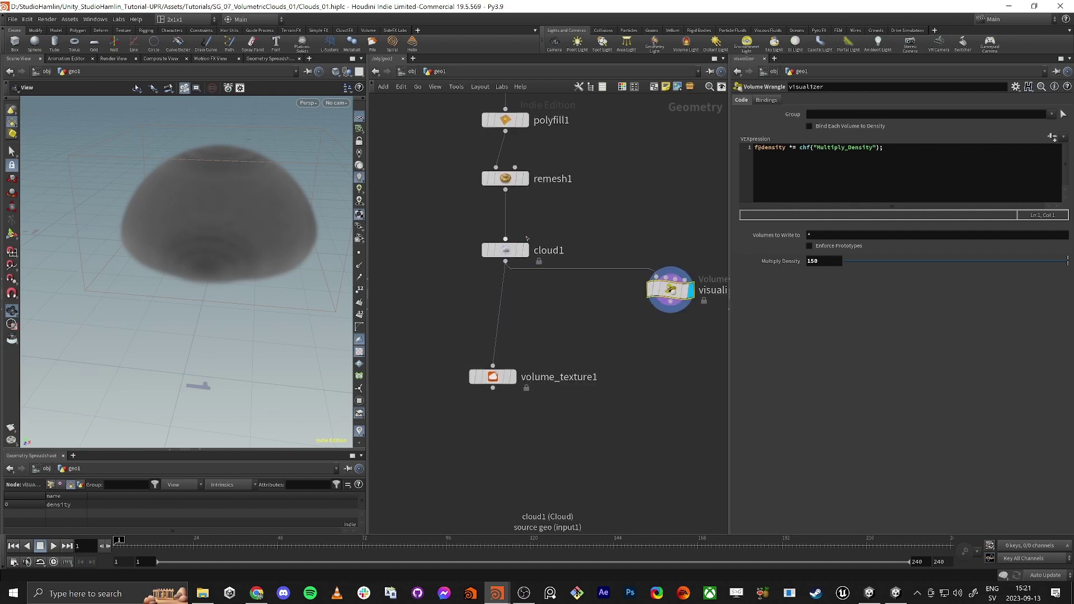
- Display cloud1 and visualizer in turn to compare their densities, and inspect the denser cloud's shape up close
click(524, 251)
click(509, 252)
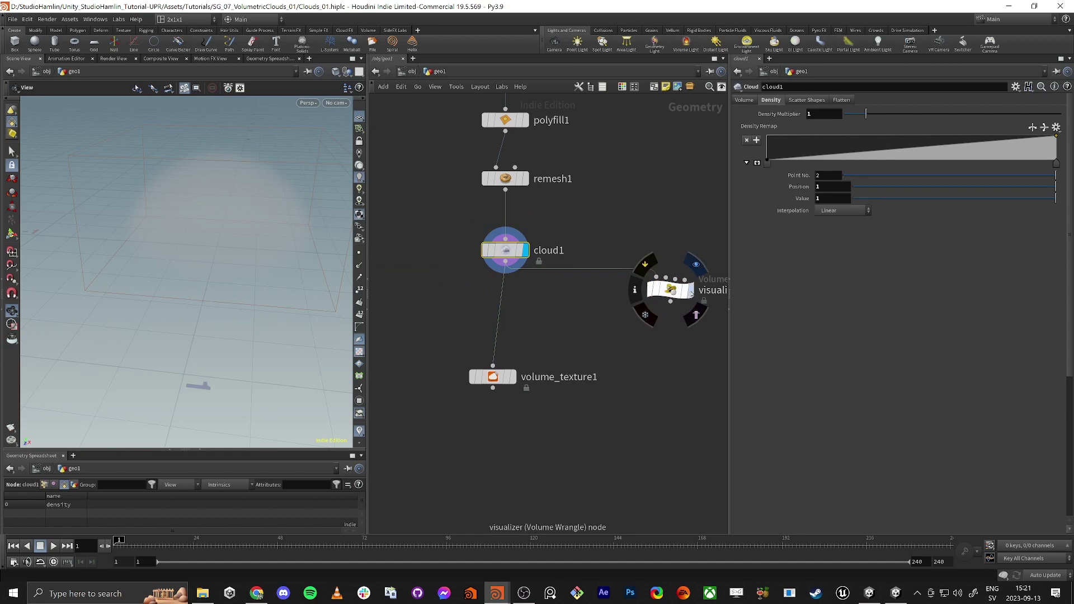
click(690, 291)
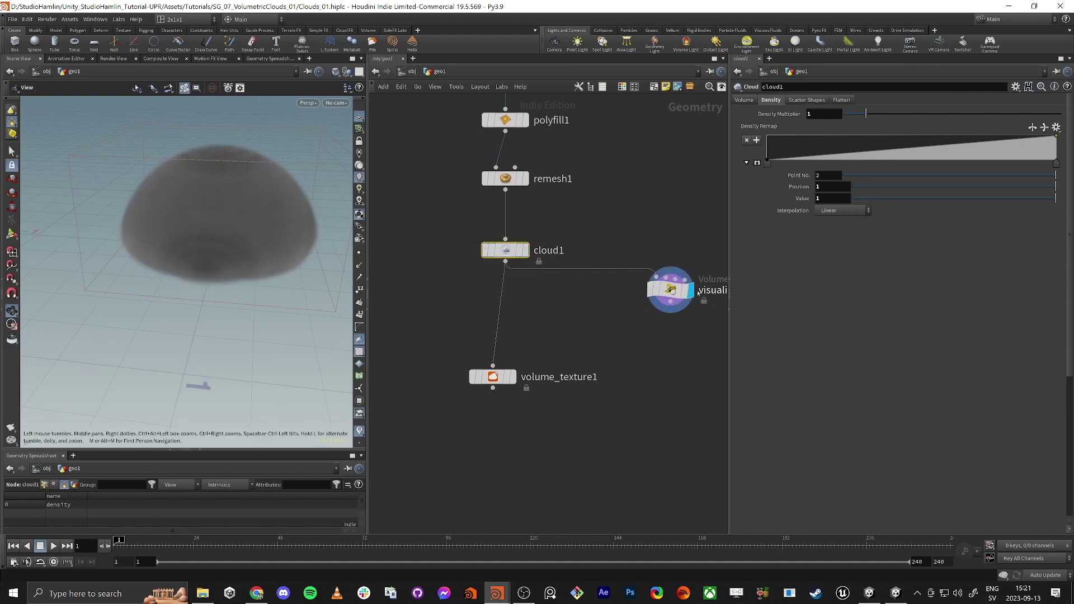
drag(636, 343, 669, 299)
drag(437, 300, 505, 252)
drag(137, 228, 130, 249)
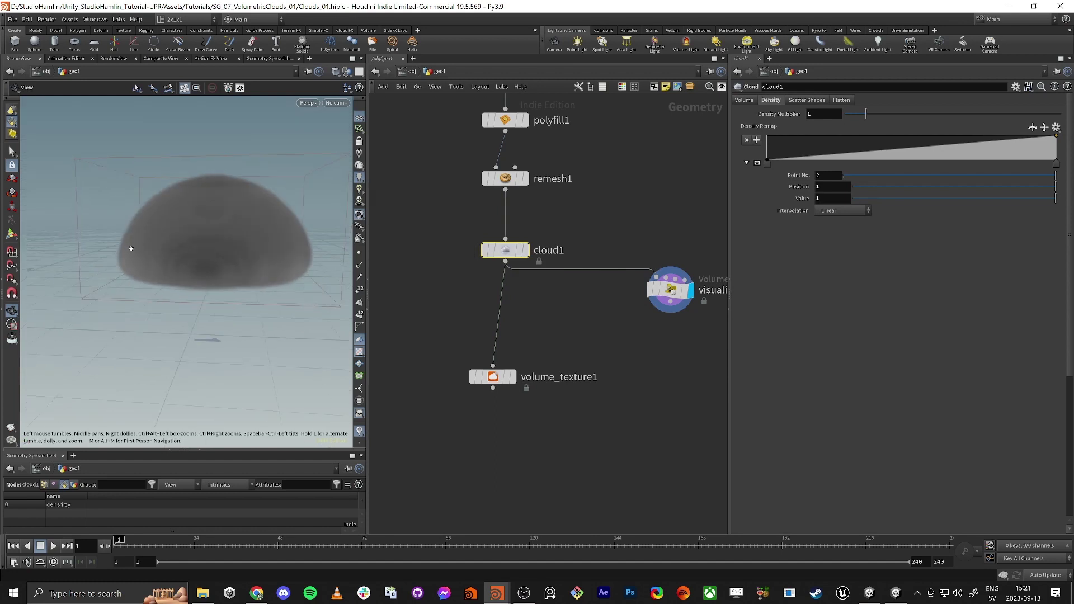
right_drag(131, 248, 156, 256)
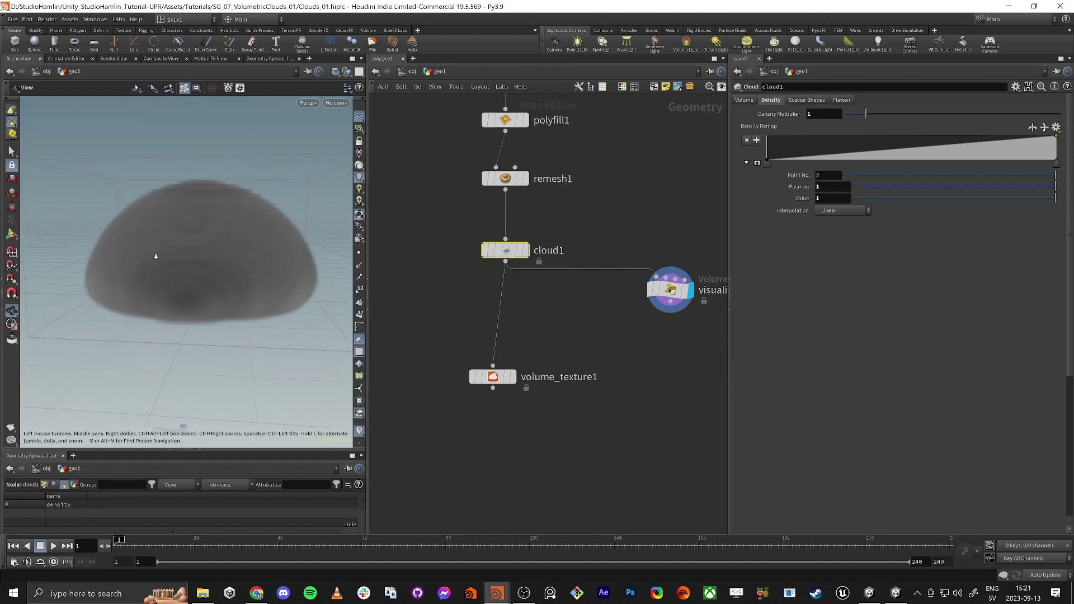
- Enable Fill Source in cloud1's Scatter Shapes settings and return Spatial Scale to 1
click(805, 100)
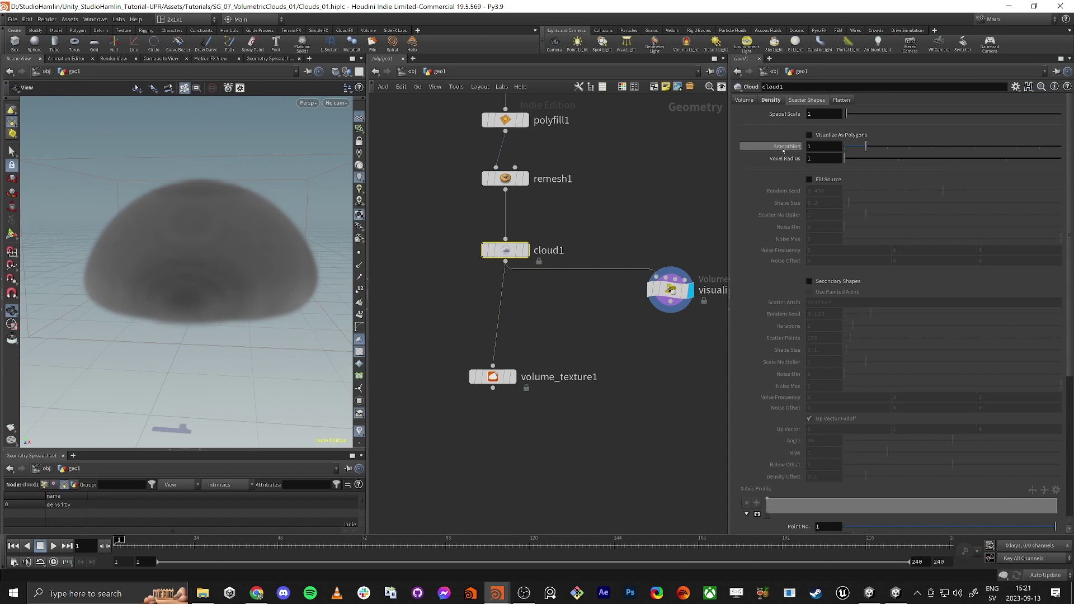
drag(845, 113, 794, 119)
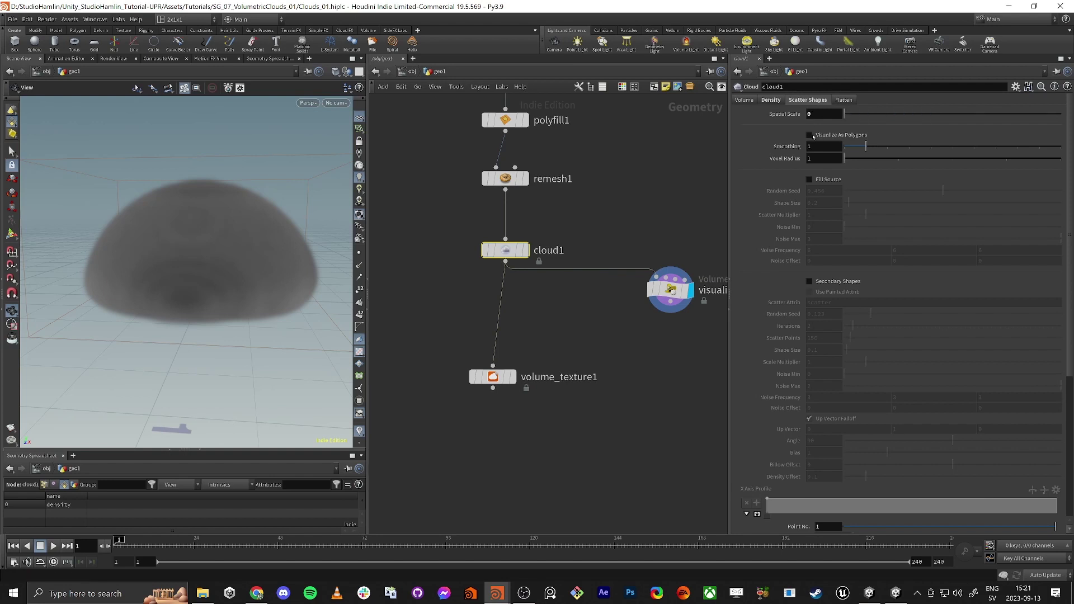
click(808, 180)
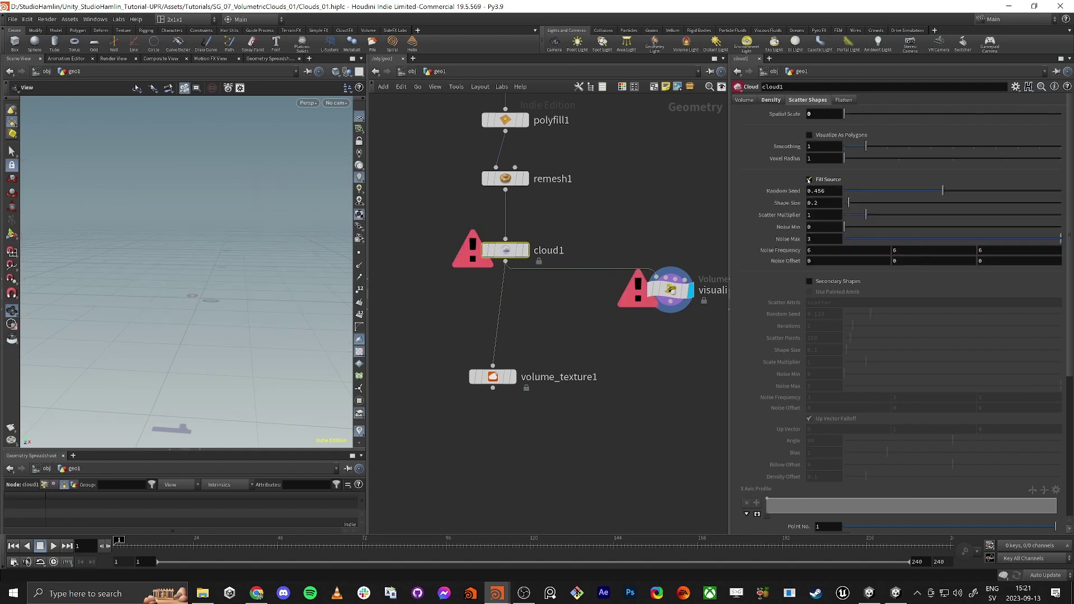
double_click(824, 115)
key(Tab)
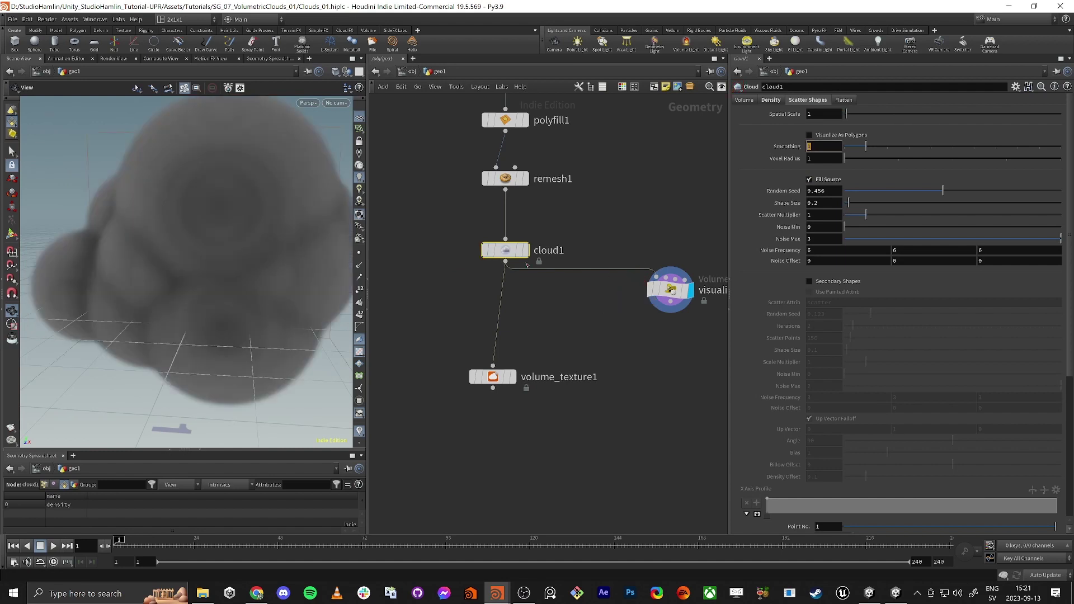
- Display cloud1 and the visualizer in turn to compare the filled cloud, and view its whole shape
click(527, 254)
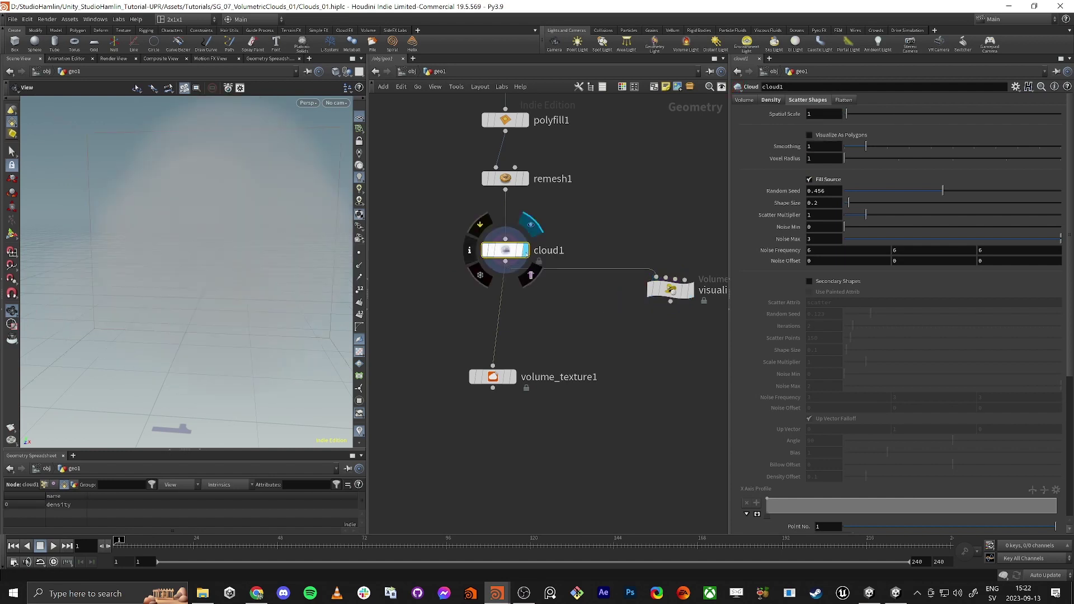
click(690, 293)
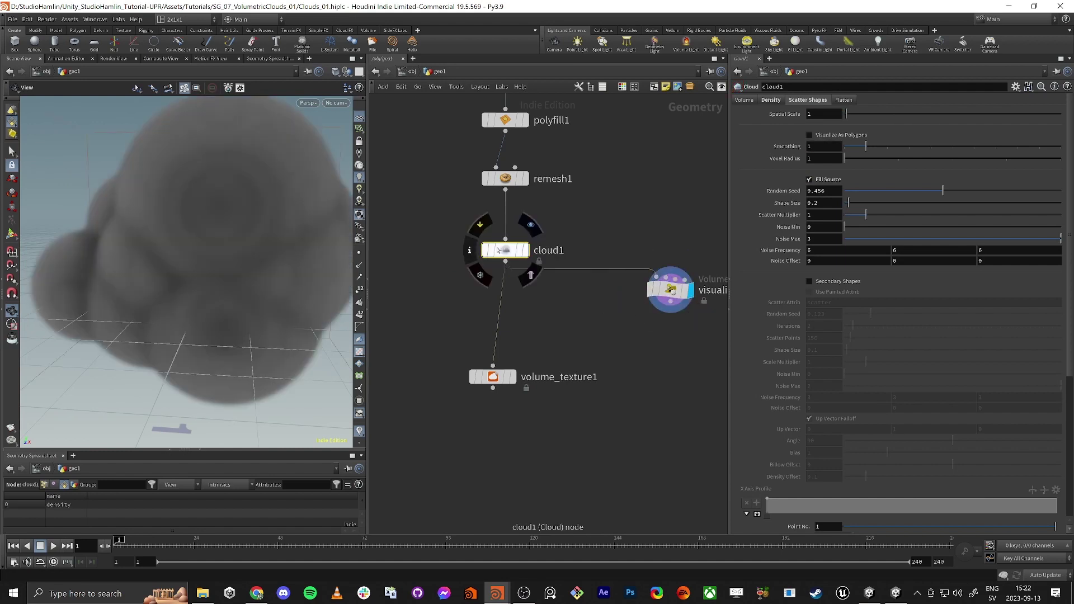
scroll(250, 263, down, 3)
drag(252, 271, 243, 248)
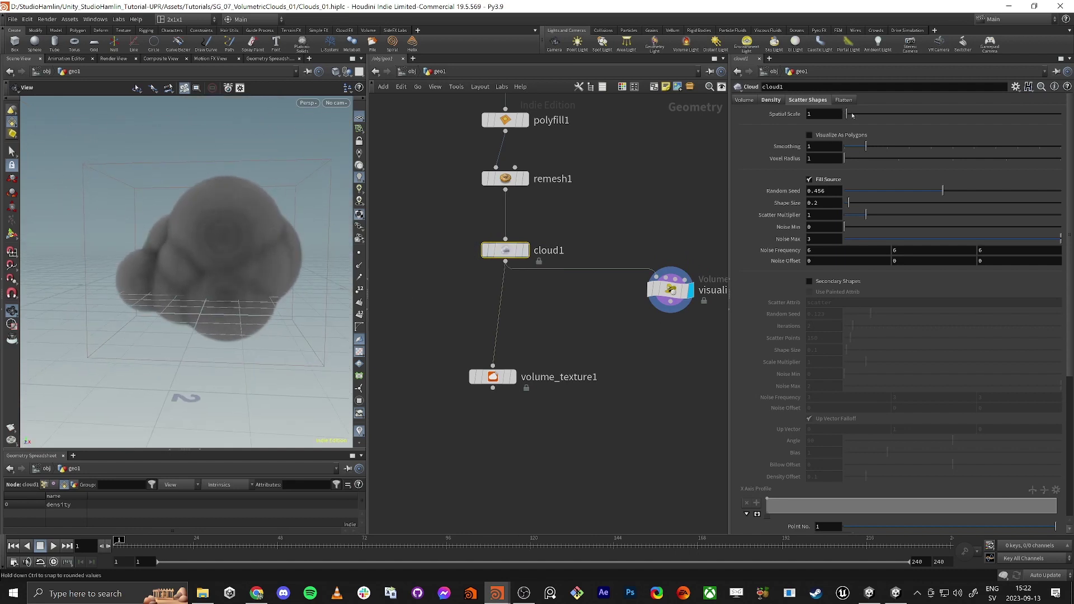
- Try a Spatial Scale of 14.1 on cloud1, cancel the cooking, and display cloud1 and the visualizer again
drag(845, 113, 888, 116)
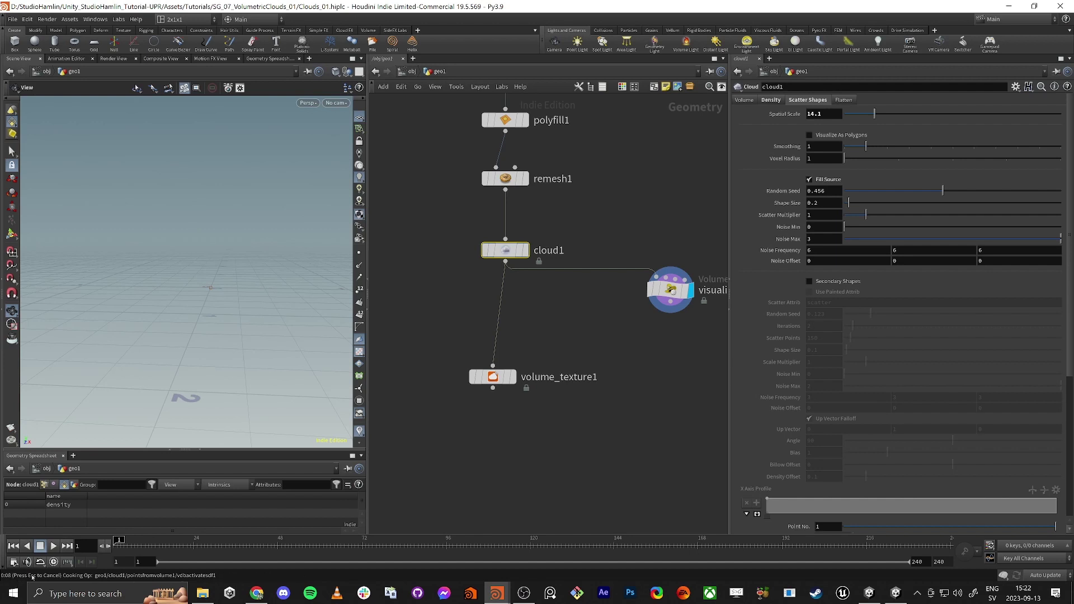
key(Escape)
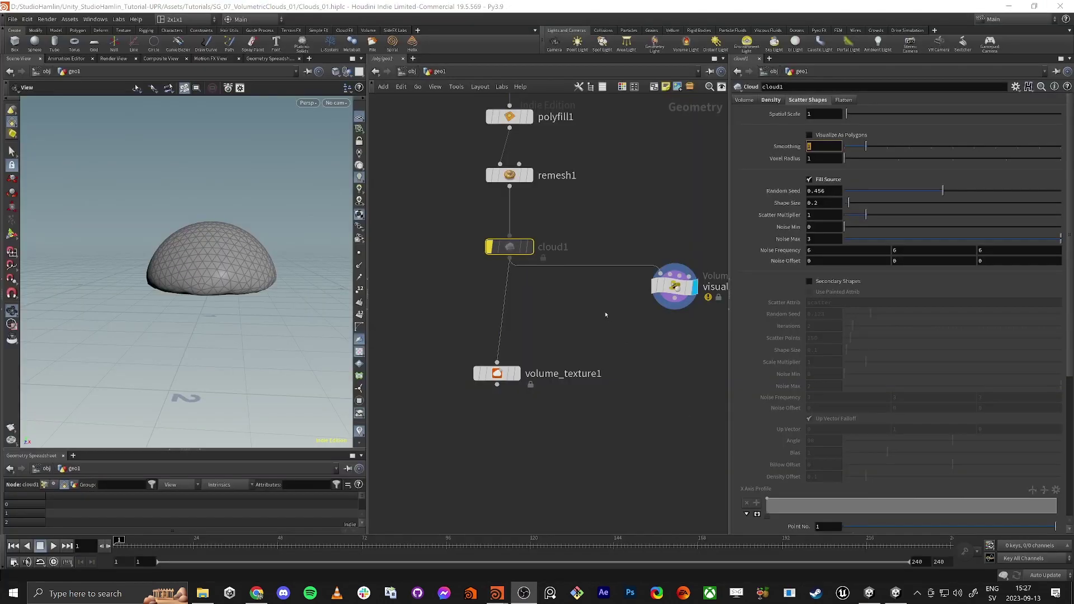
click(530, 246)
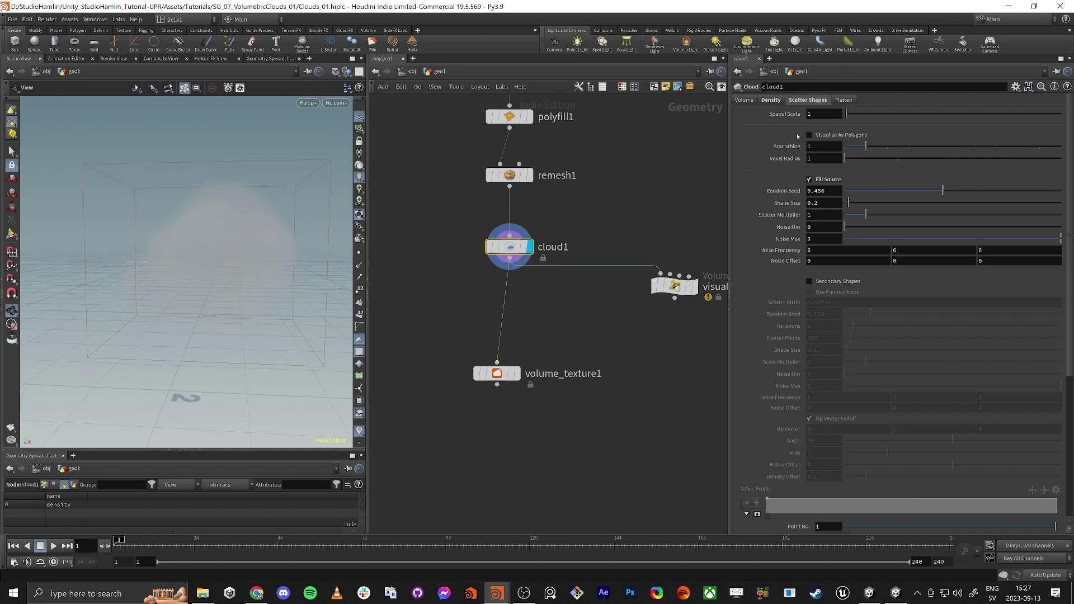
click(689, 287)
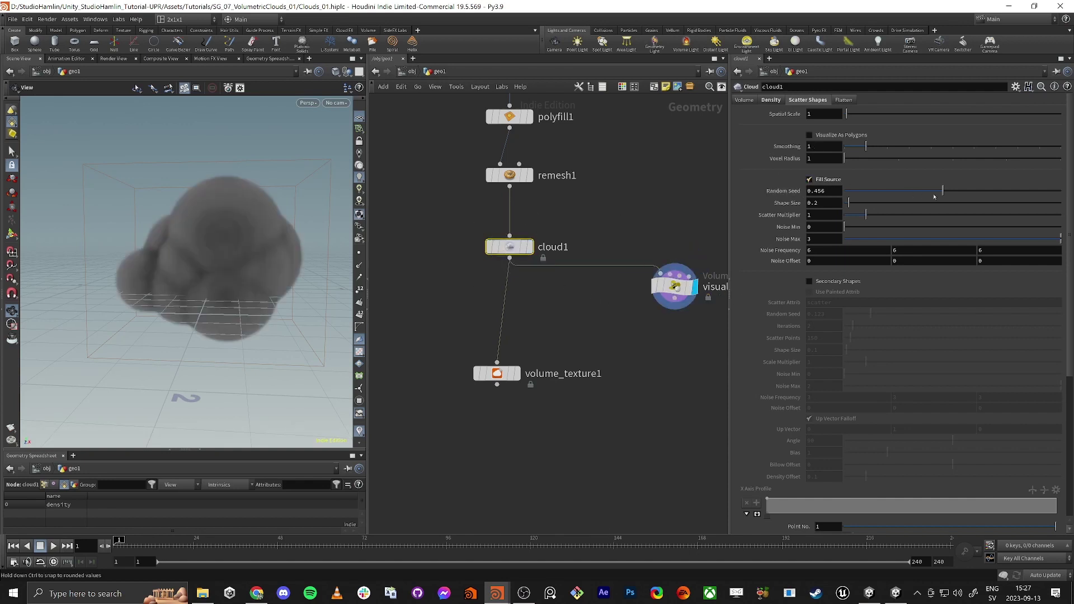
- Set cloud1's Fill Source Random Seed to 0.463 and Scatter Multiplier to 0.49
drag(943, 191, 951, 195)
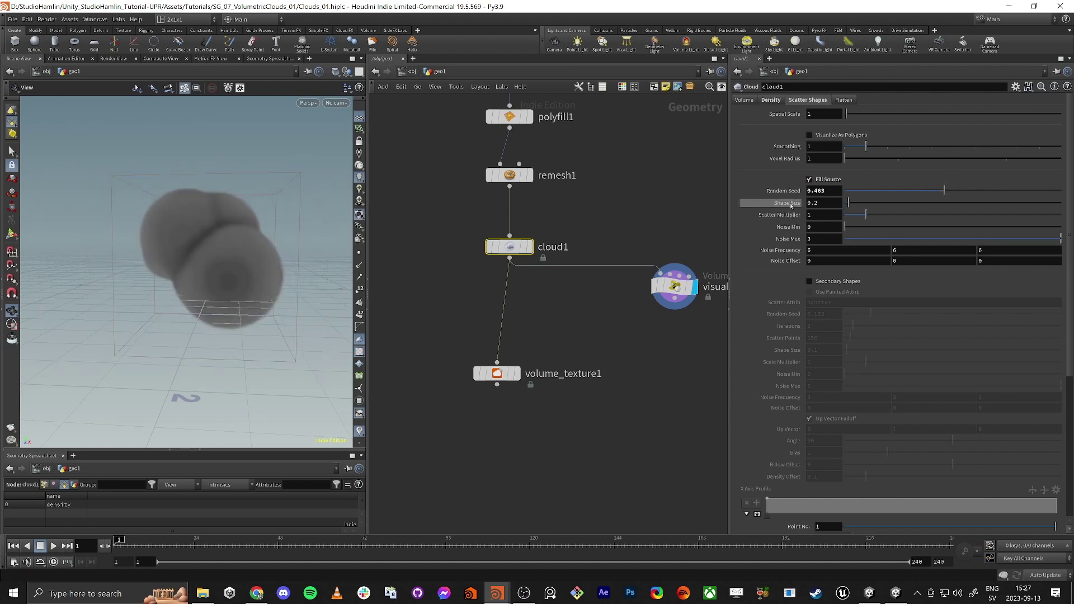
click(854, 216)
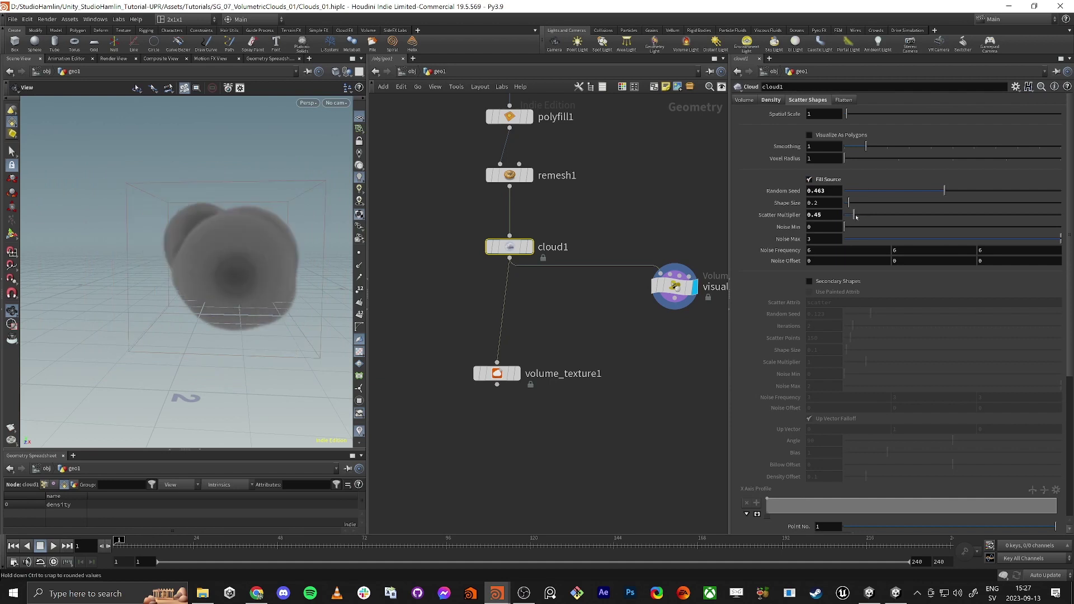
drag(856, 217, 857, 216)
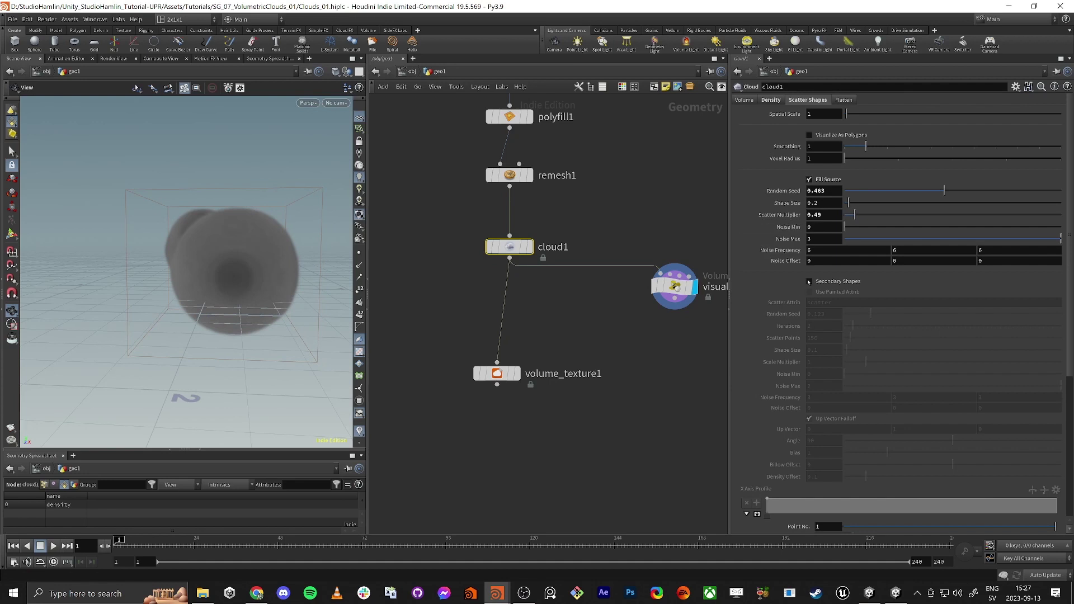
- Enable Secondary Shapes on cloud1, disable Fill Source, and inspect the dome's smaller billows
click(808, 282)
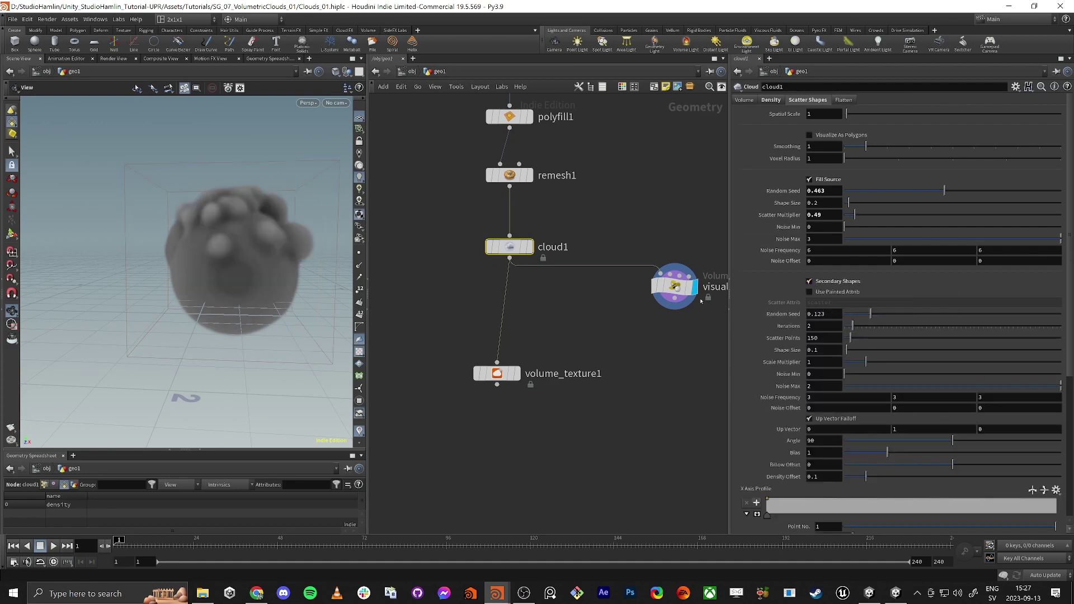
drag(268, 188, 127, 214)
click(809, 181)
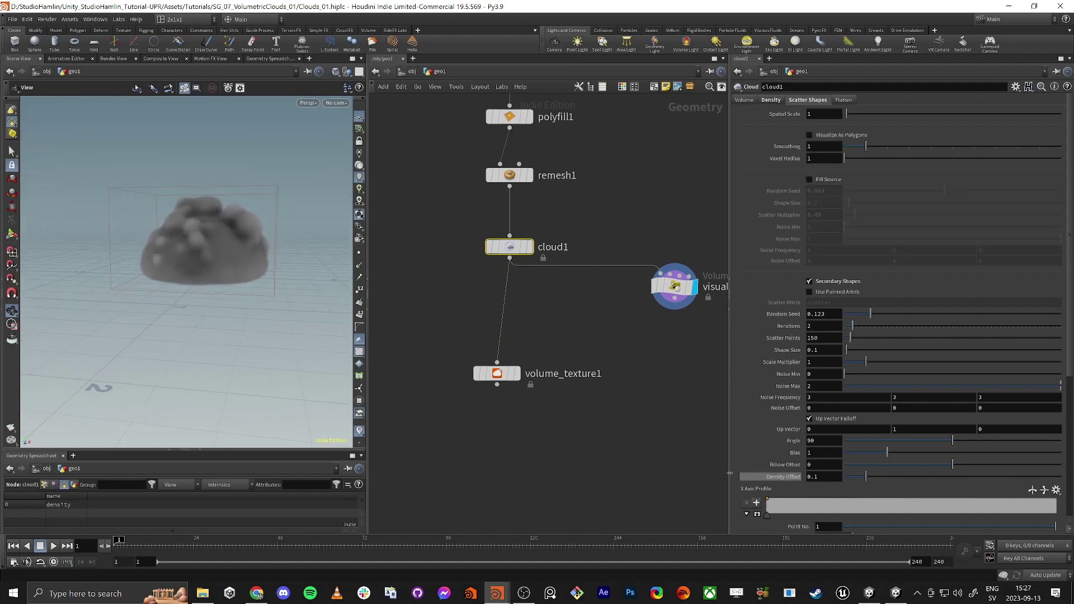
mouse_move(211, 271)
mouse_down()
mouse_move(224, 263)
mouse_move(210, 259)
mouse_up()
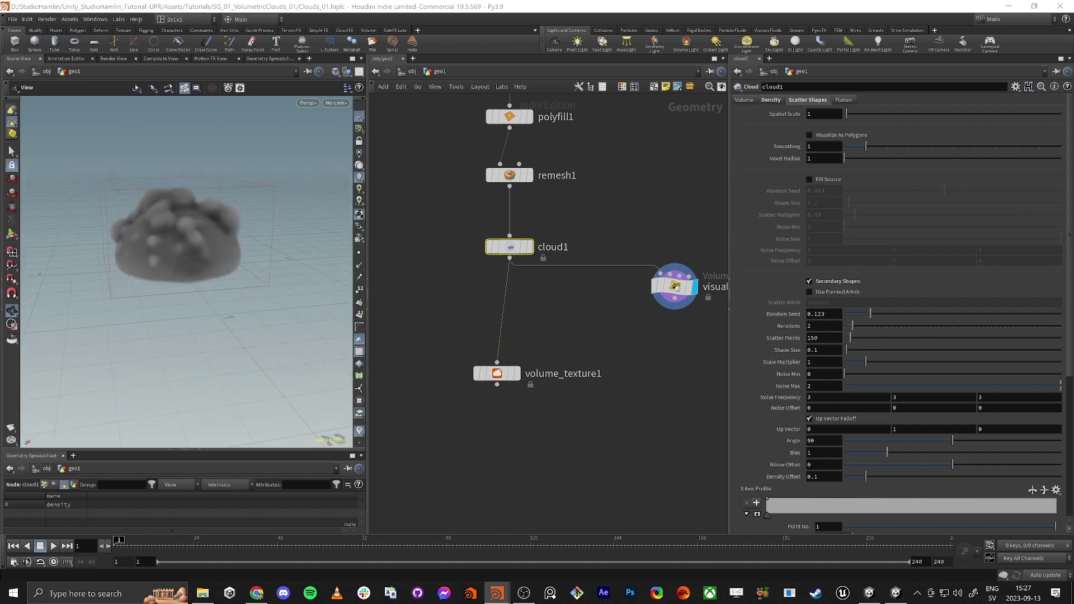
- Set cloud1's Secondary Shapes to Shape Size 0.15, Random Seed 0.164 and Scale Multiplier 0.9
middle_drag(541, 320, 482, 347)
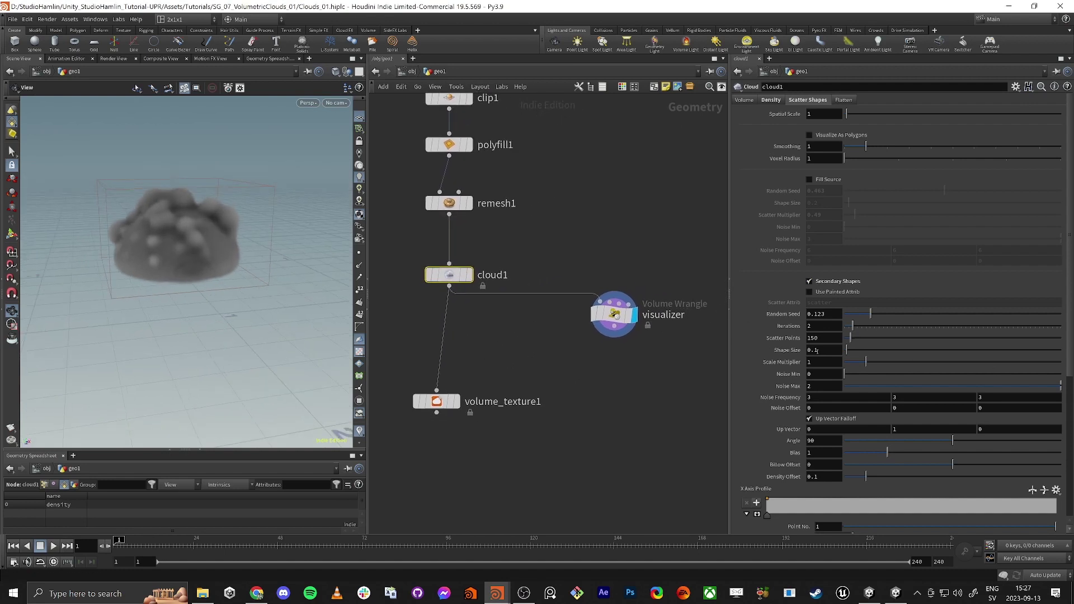
drag(846, 350, 848, 350)
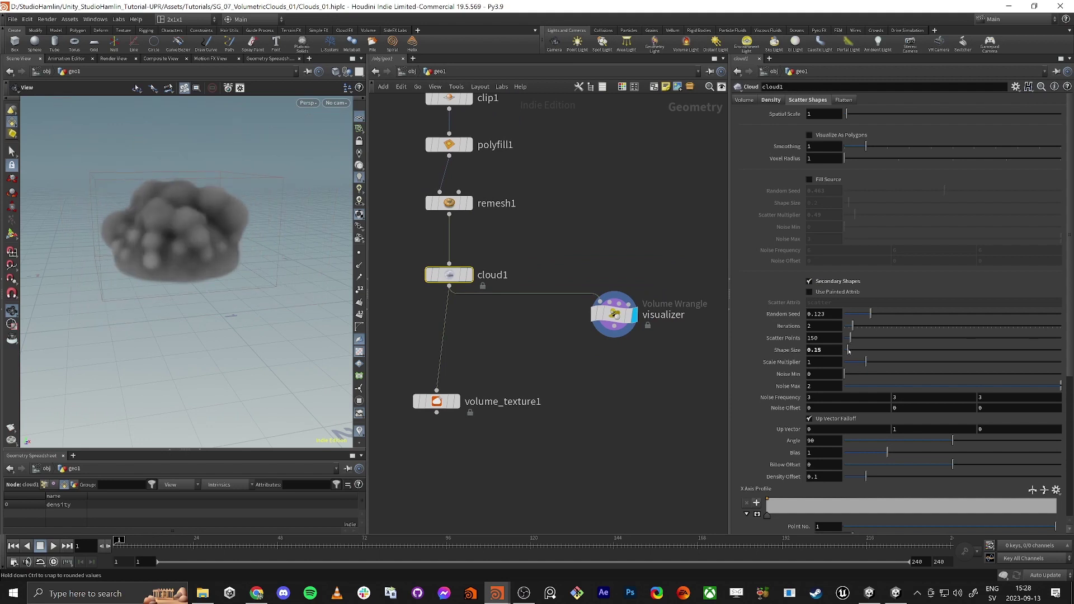
drag(873, 314, 881, 315)
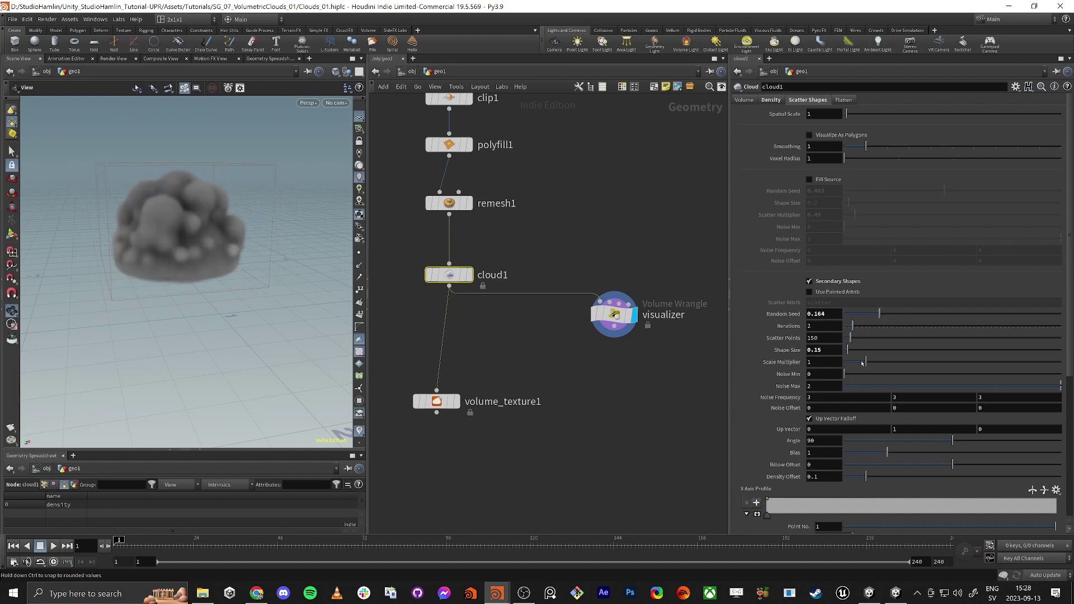
drag(862, 363, 864, 363)
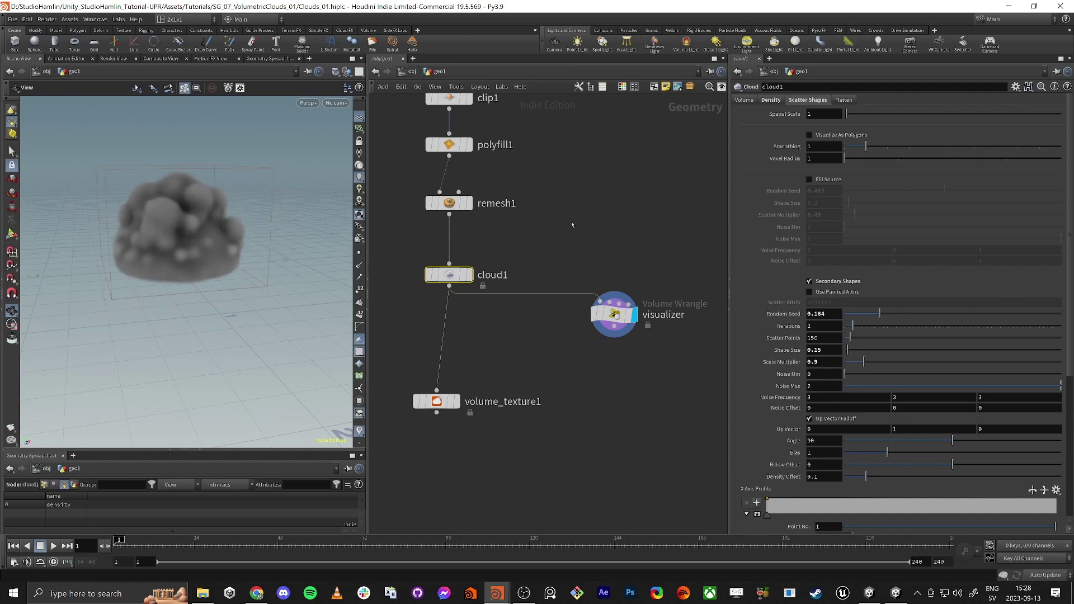
- Add a Merge node and insert it between remesh1 and cloud1
middle_drag(566, 260, 589, 291)
key(Tab)
text(mer)
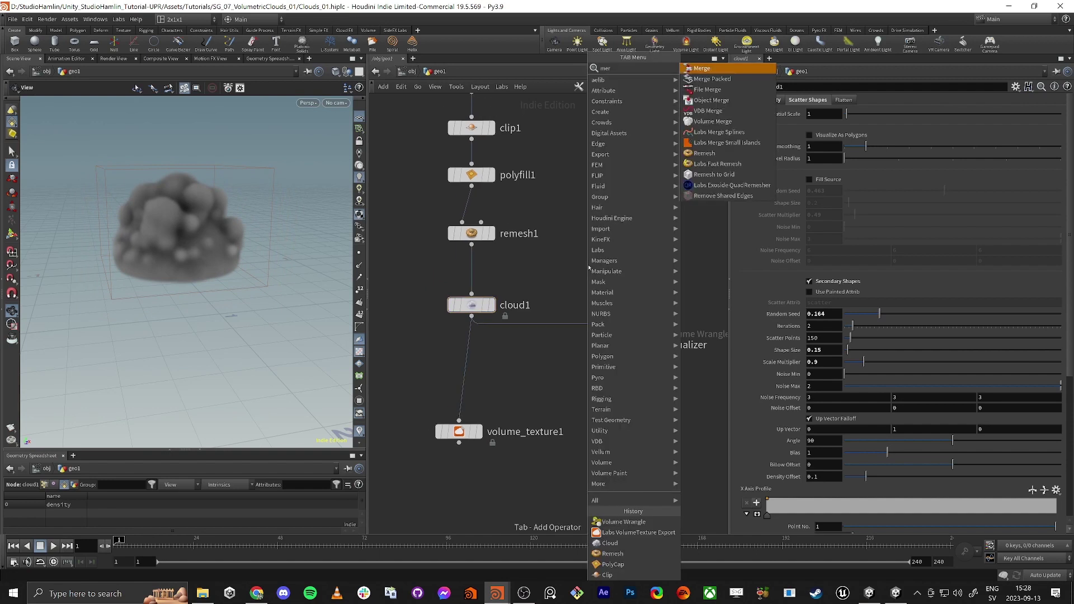
key(Return)
click(603, 278)
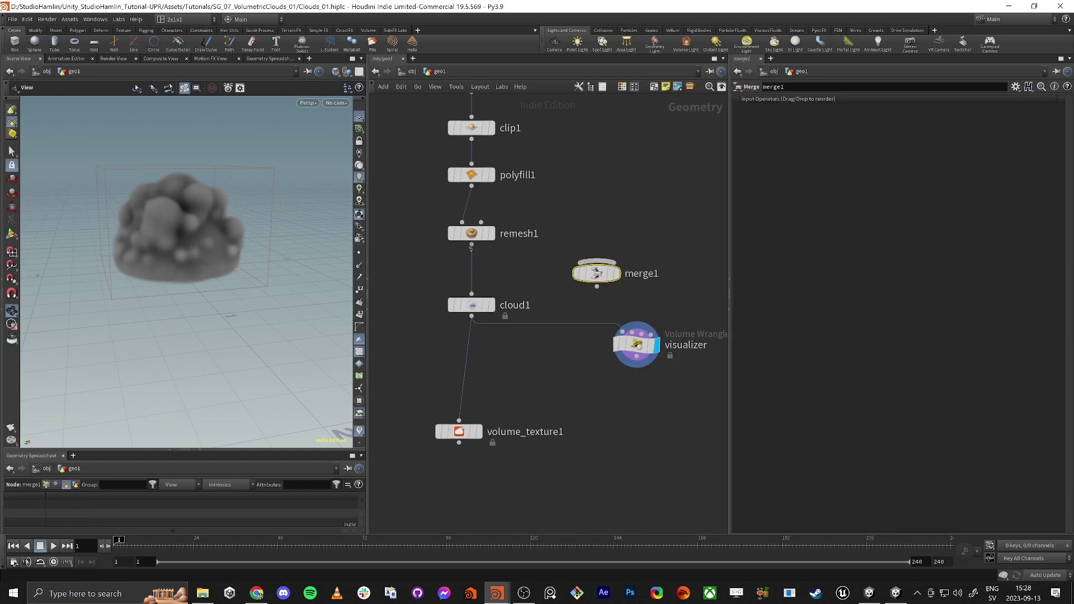
drag(471, 247, 516, 278)
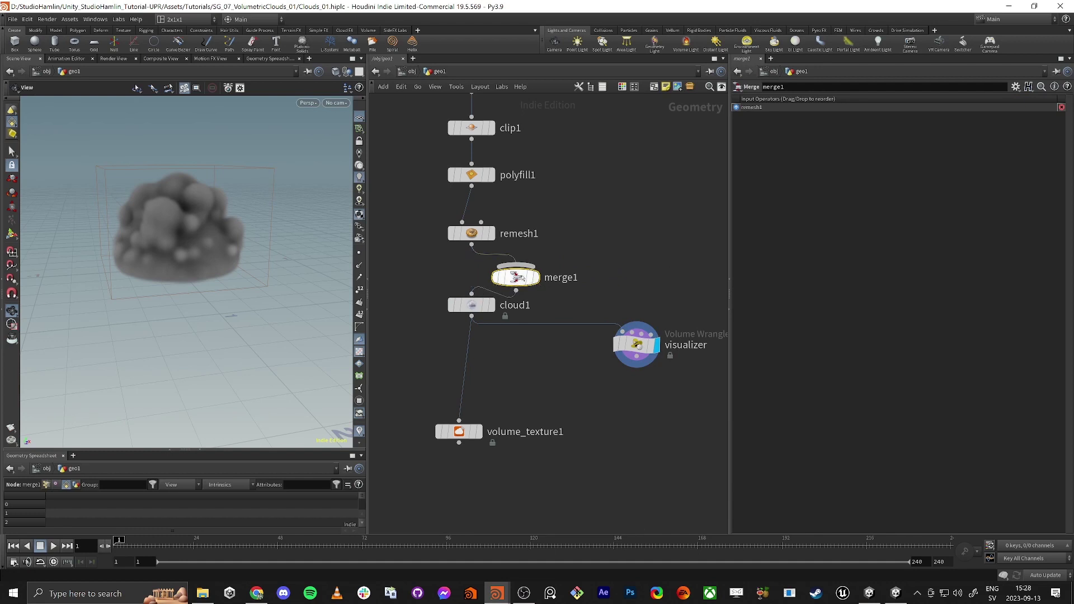
- Add a second sphere feeding into merge1 and move its center to about X 0.39, Y 0.67
middle_drag(592, 223, 605, 264)
click(506, 276)
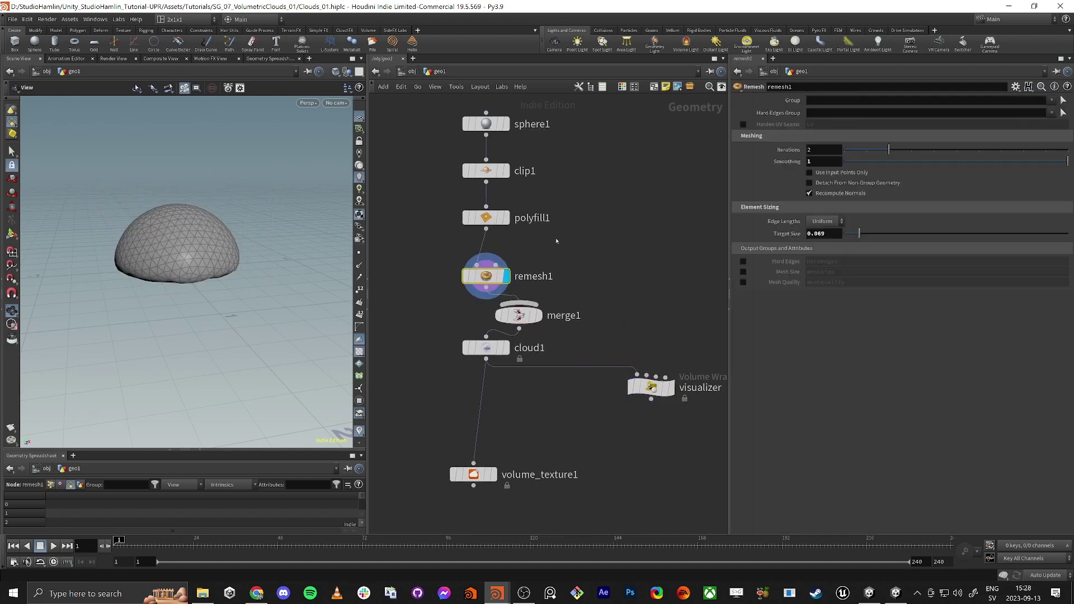
key(Tab)
text(copy)
key(Return)
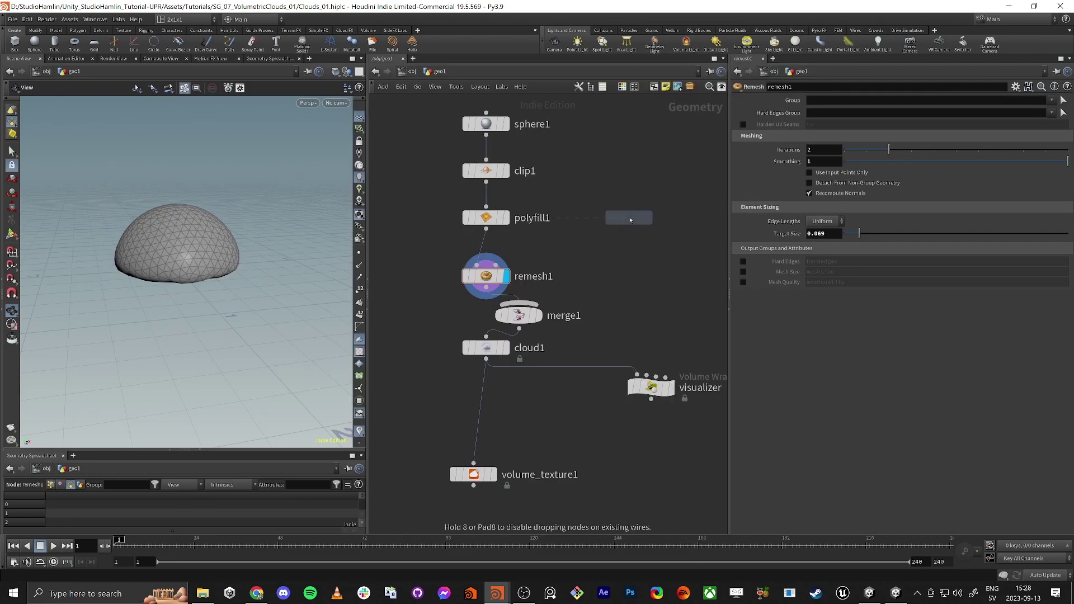
click(631, 219)
drag(629, 229, 527, 300)
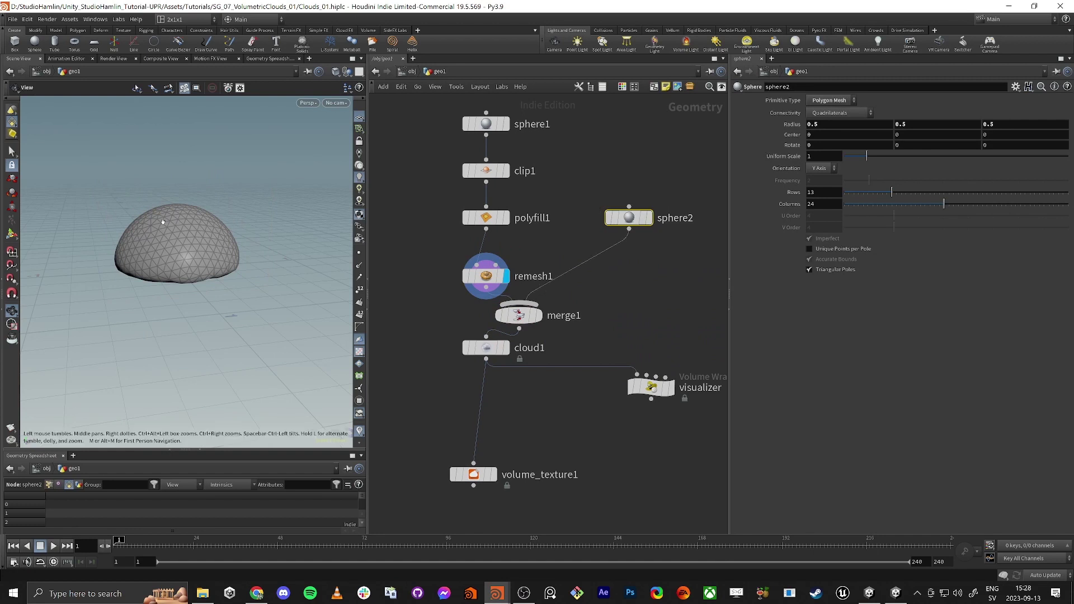
key(Return)
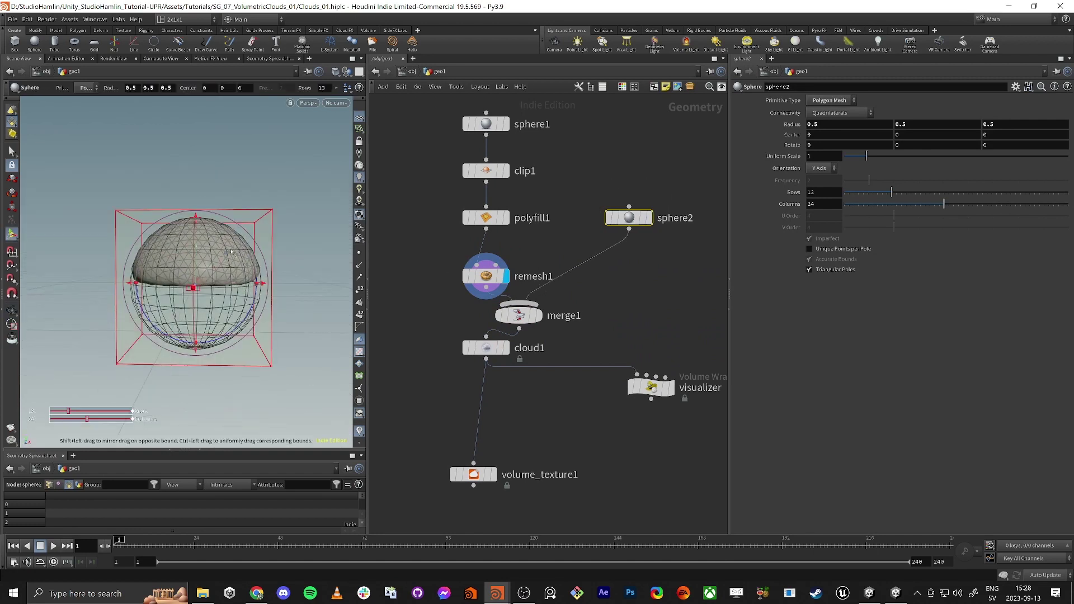
drag(230, 251, 282, 162)
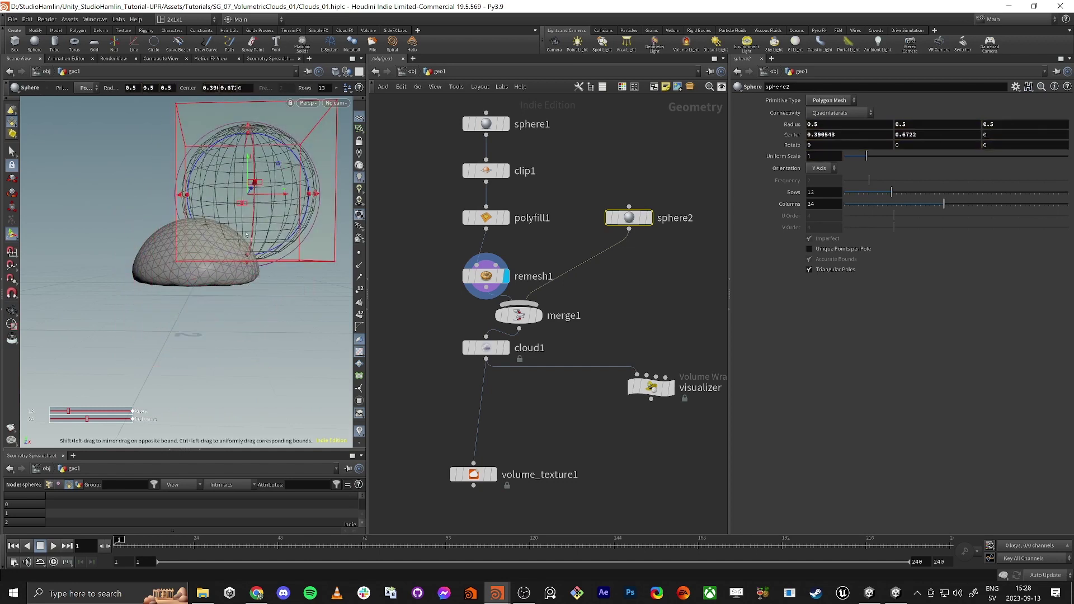
- Set sphere1's X radius to 1 to widen the dome
middle_drag(445, 102, 414, 187)
drag(420, 178, 498, 227)
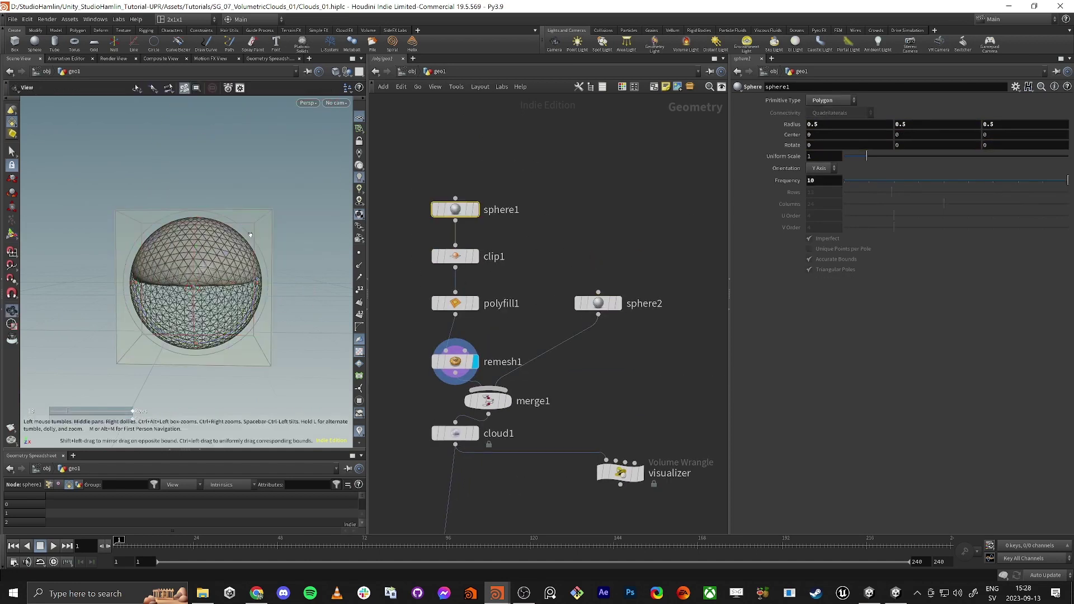
key(Return)
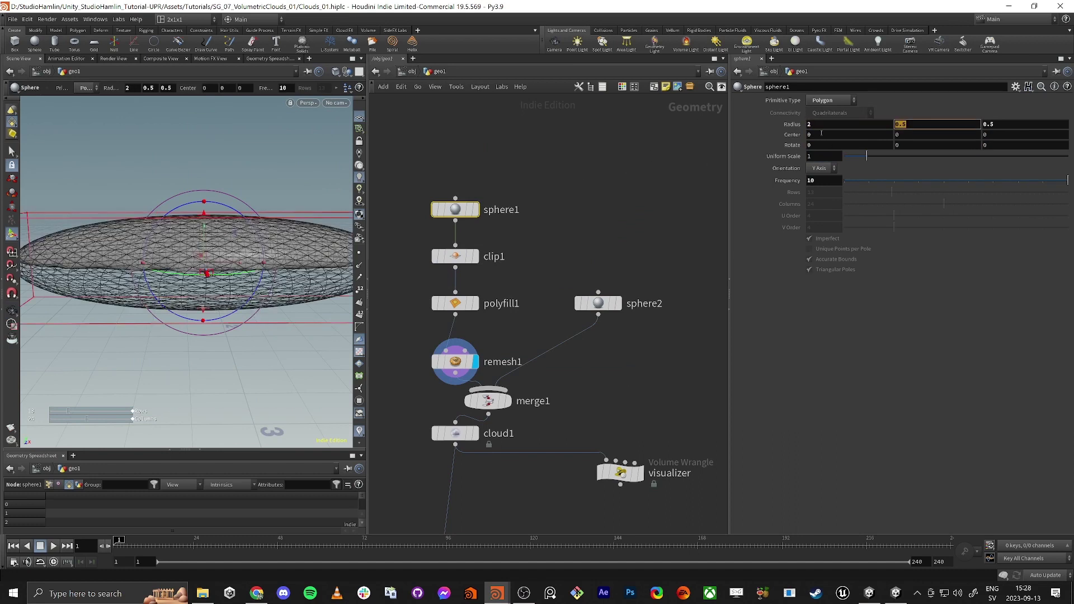
text(1)
key(Tab)
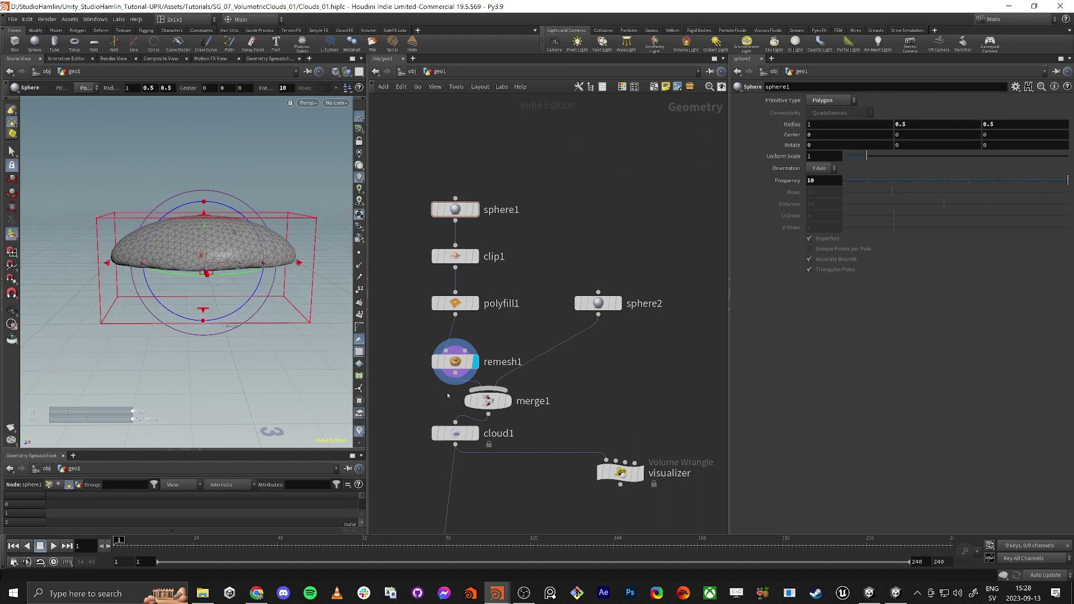
- Display merge1, then set sphere2's Uniform Scale to 0.79 and move its center to about X 0.47, Y 0.50
click(509, 401)
click(487, 400)
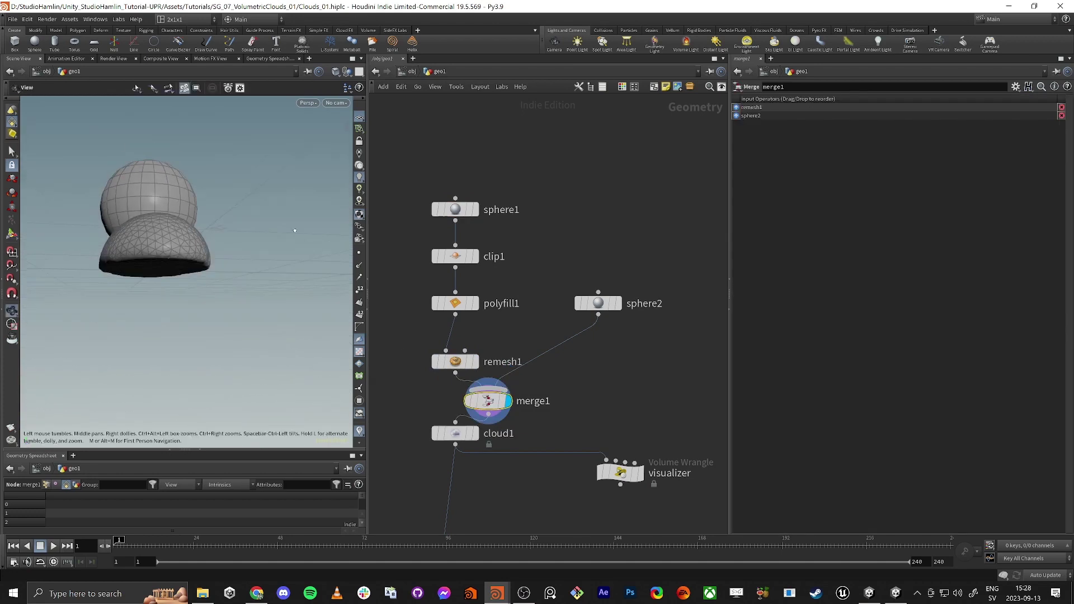
alt+drag(295, 230, 261, 247)
drag(542, 247, 608, 326)
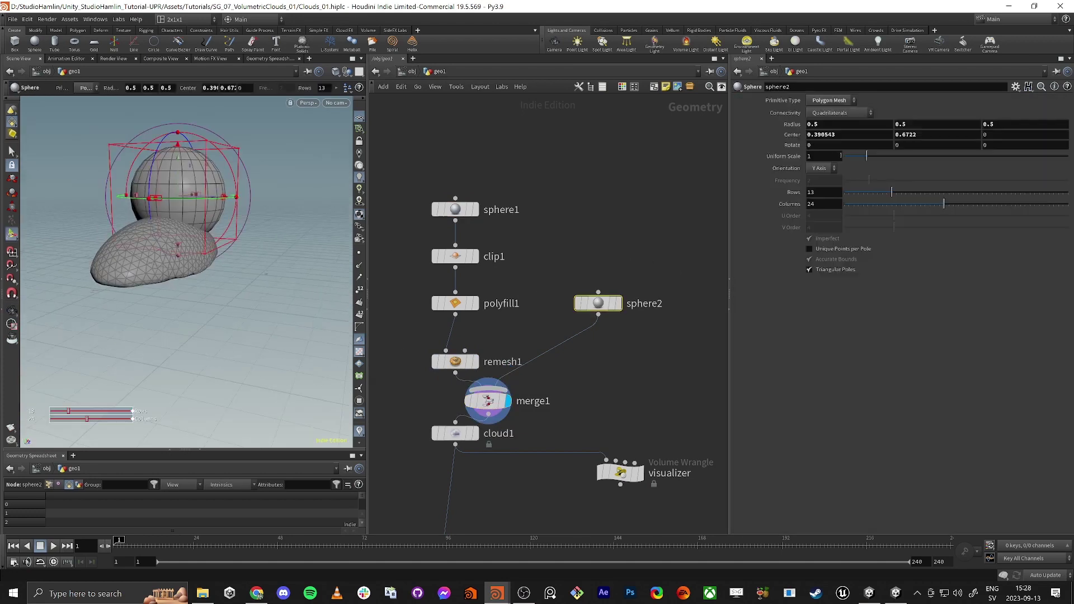
drag(866, 160, 862, 158)
alt+drag(327, 196, 275, 179)
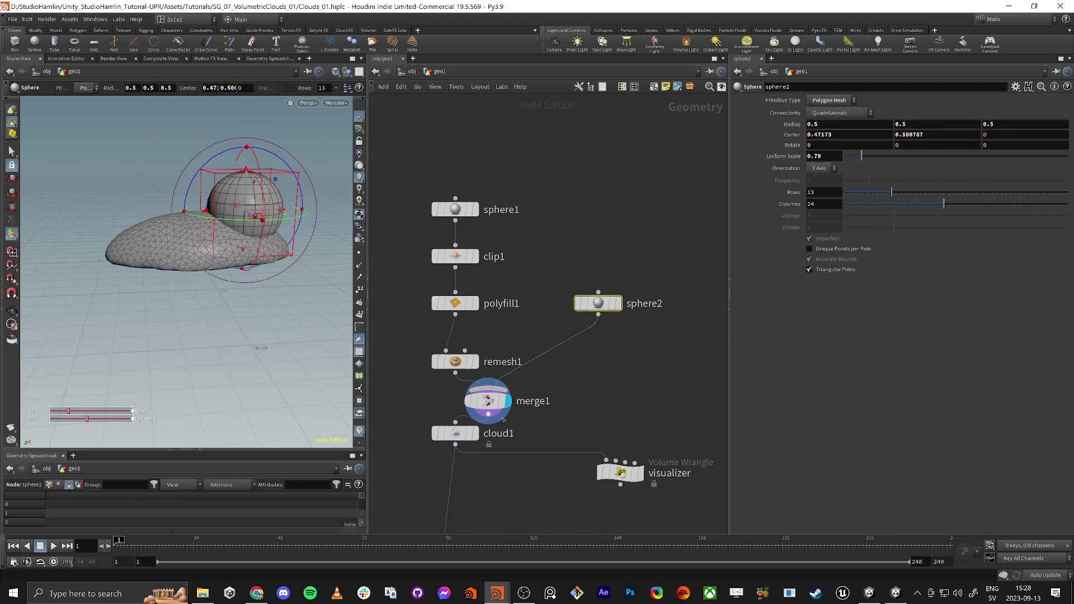
- Display cloud1 and the visualizer node in turn, and examine the cloud's density from several angles
click(475, 433)
click(454, 433)
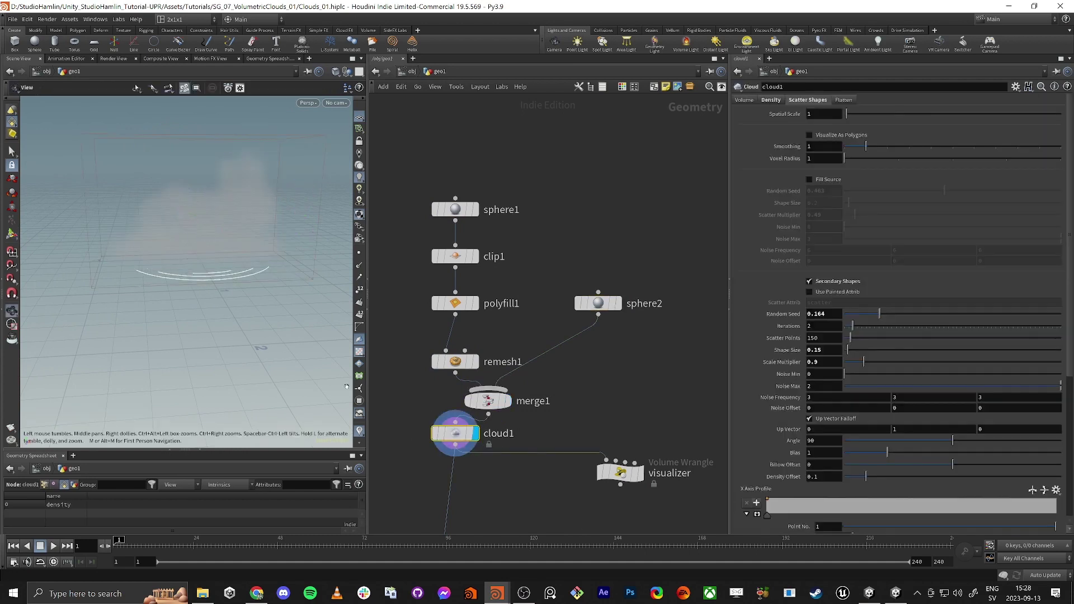
click(640, 473)
click(620, 473)
alt+drag(73, 192, 261, 206)
alt+drag(72, 240, 280, 255)
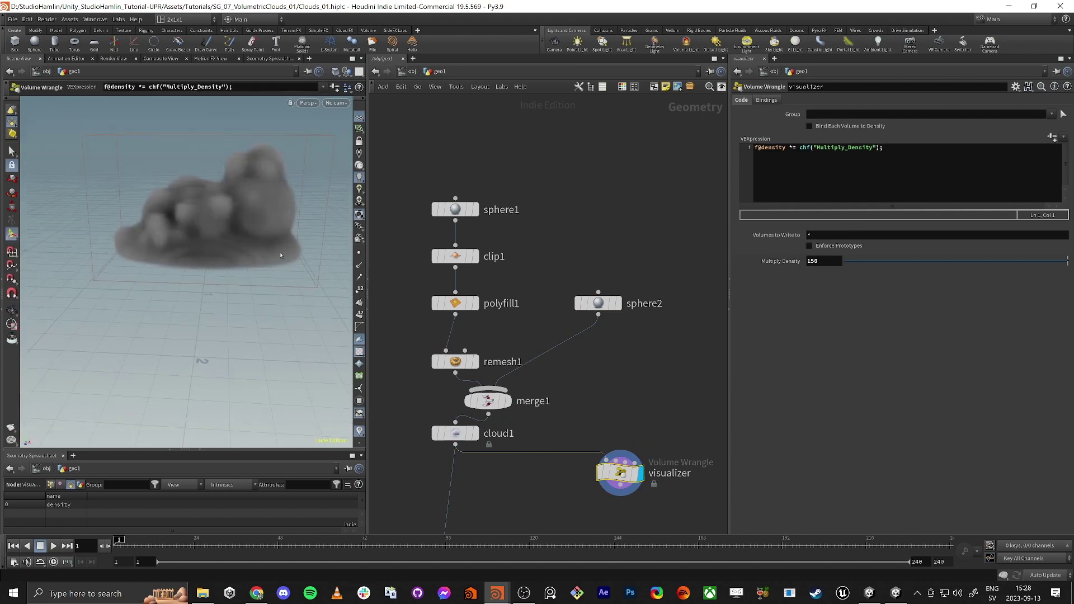
- Duplicate sphere2 as a third sphere feeding merge1 and move its center to about X -0.83, Y 0.54
mouse_move(609, 286)
alt+drag(599, 304, 488, 390)
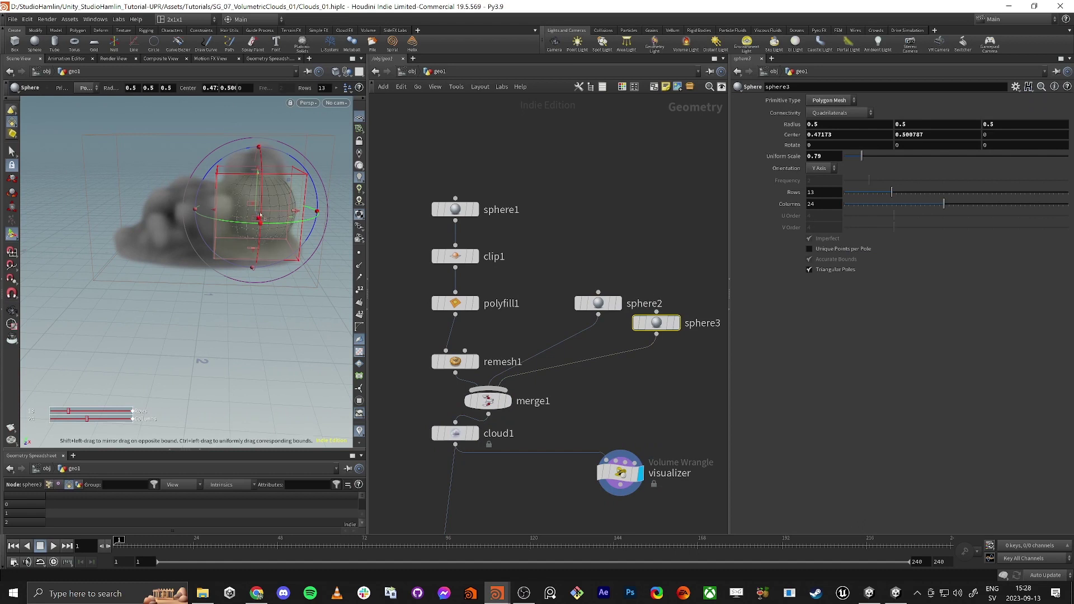
drag(259, 216, 132, 143)
key(ctrl+z)
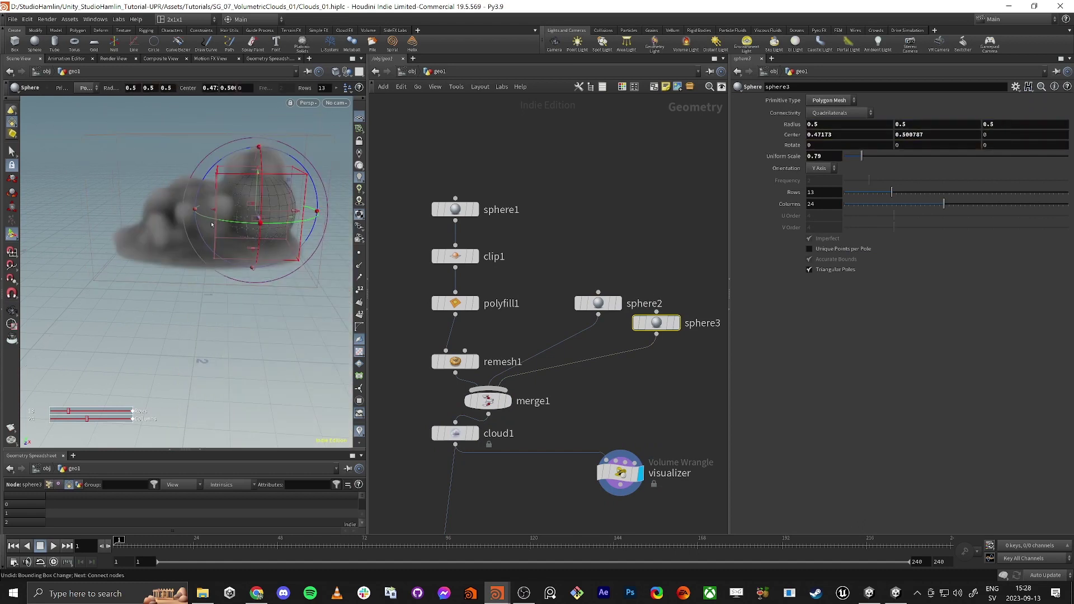
drag(231, 157, 92, 157)
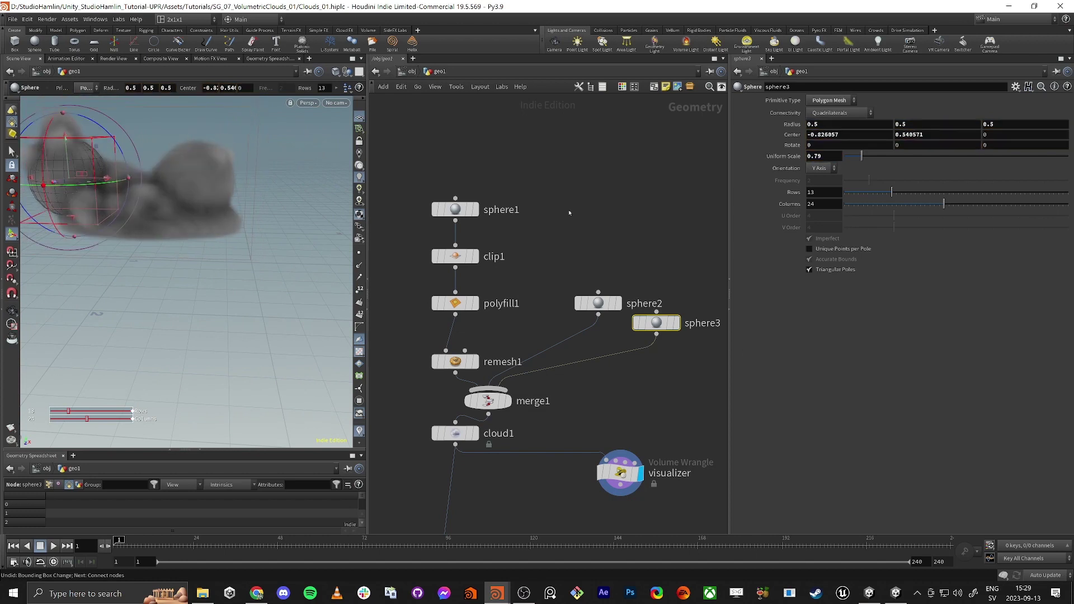
alt+drag(284, 265, 268, 226)
scroll(297, 203, down, 3)
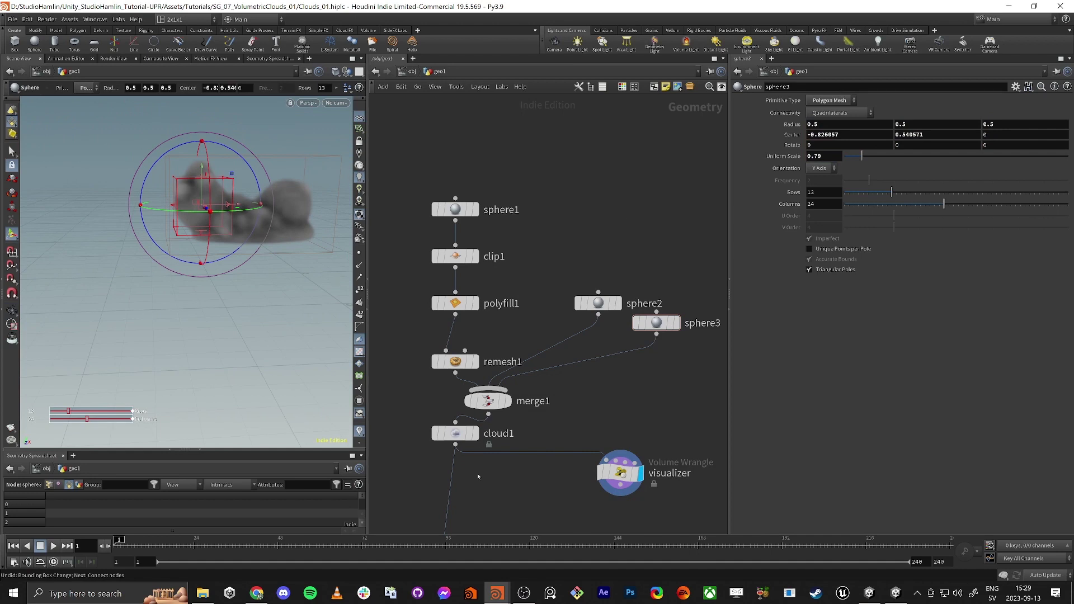
- Disconnect the third sphere from merge1
middle_drag(479, 476, 524, 356)
click(665, 353)
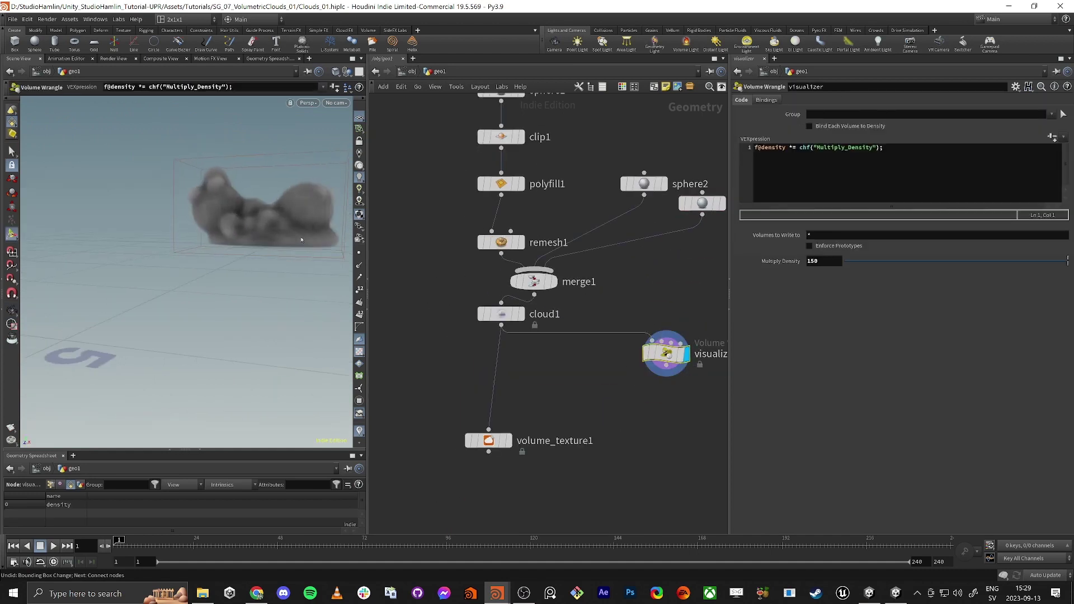
key(y)
drag(645, 254, 637, 229)
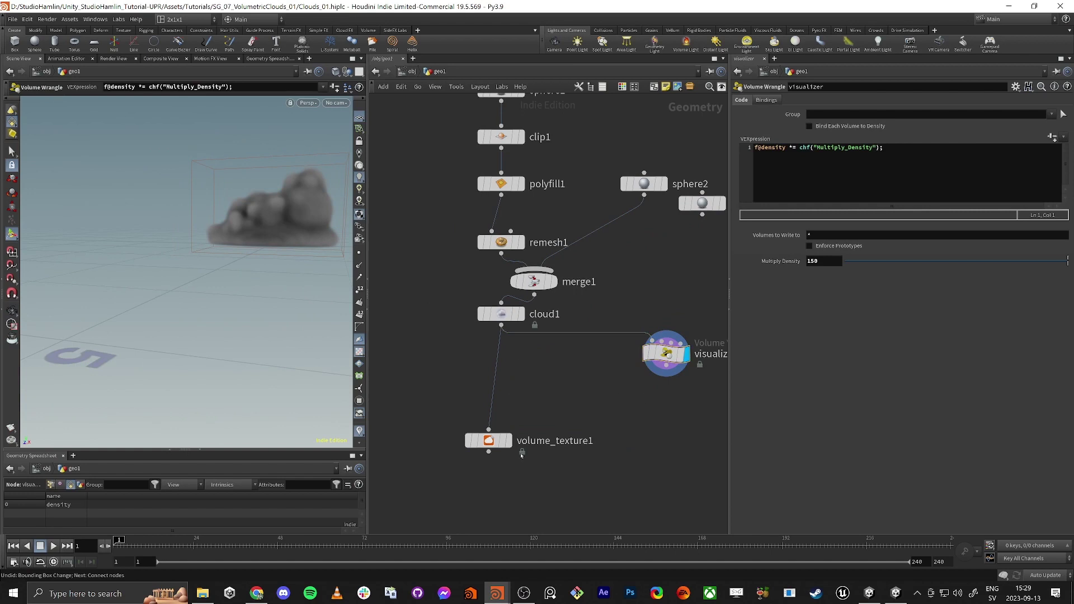
- Display cloud1, then use volume_texture1 to render the reshaped cloud to $HIP/render/Cloud_01.exr
click(506, 441)
click(519, 314)
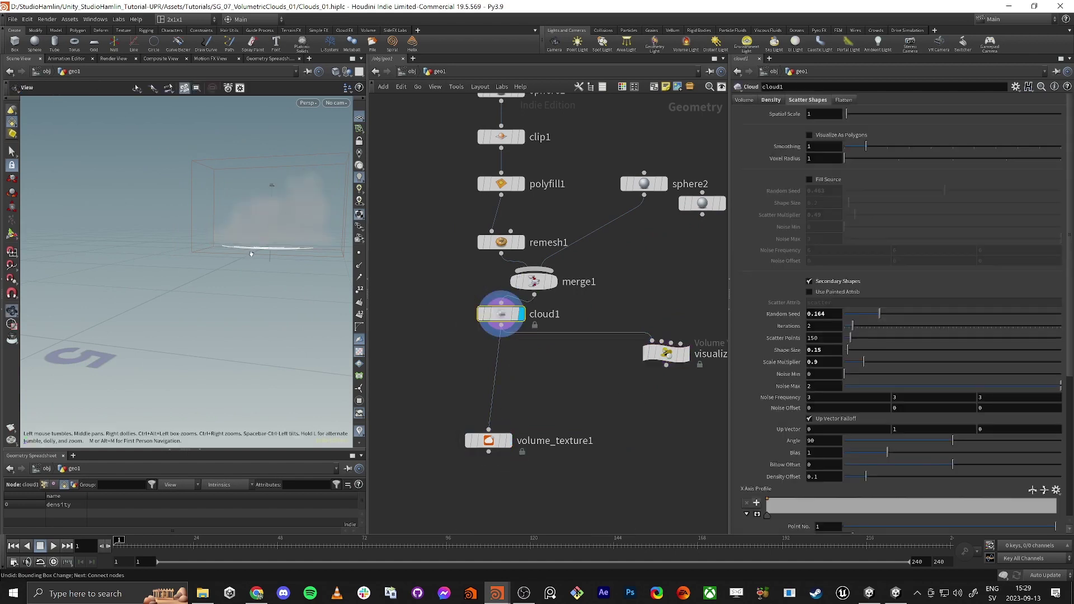
key(Return)
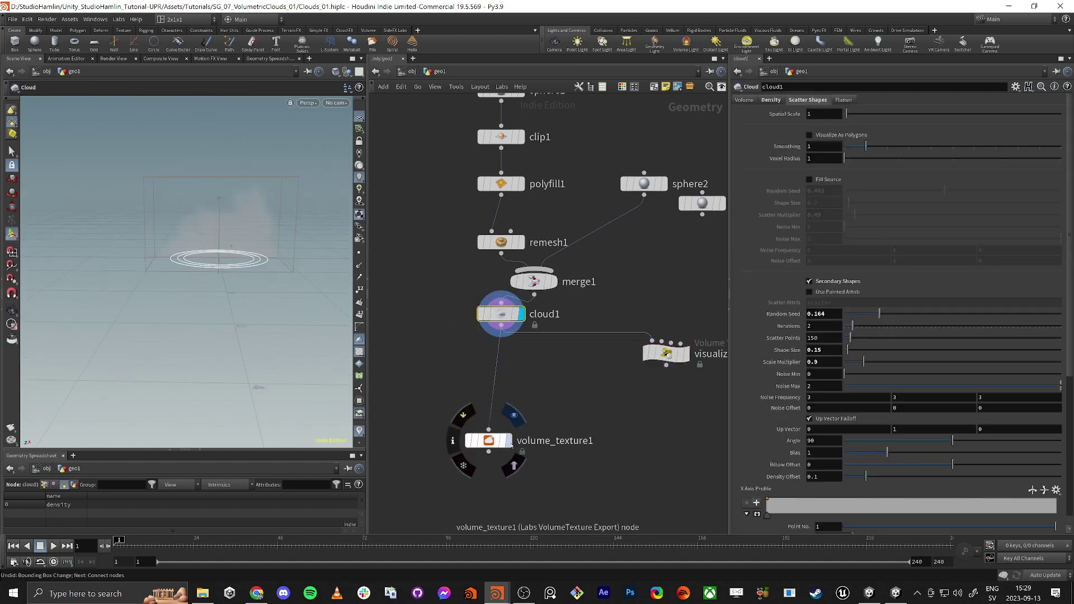
click(490, 442)
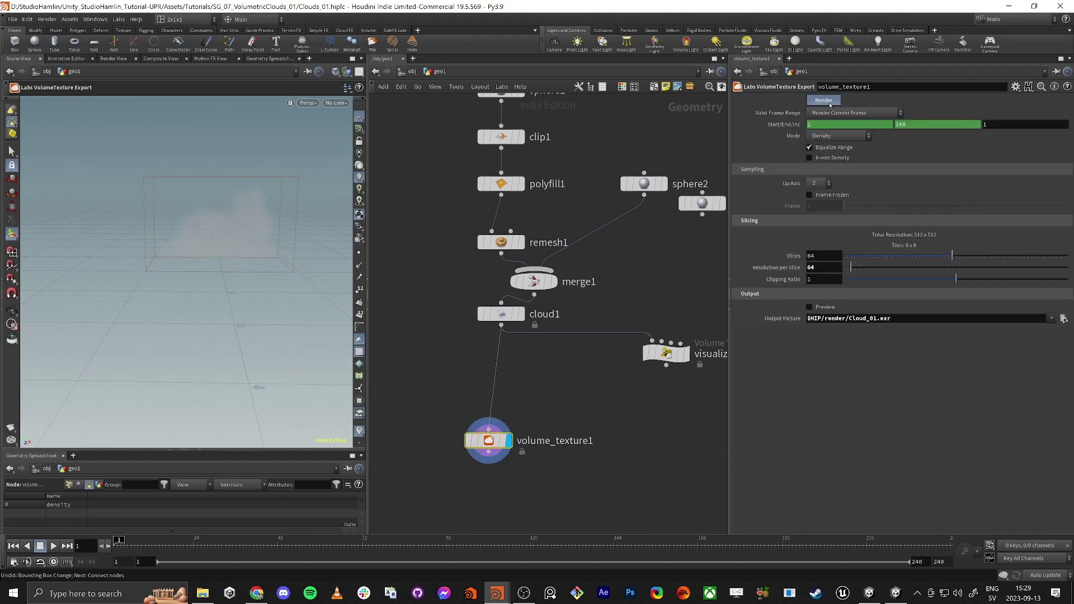
- Switch to Unity and stretch Cloud Cloud_01 along X to a scale of about 1.63
key(alt+Tab)
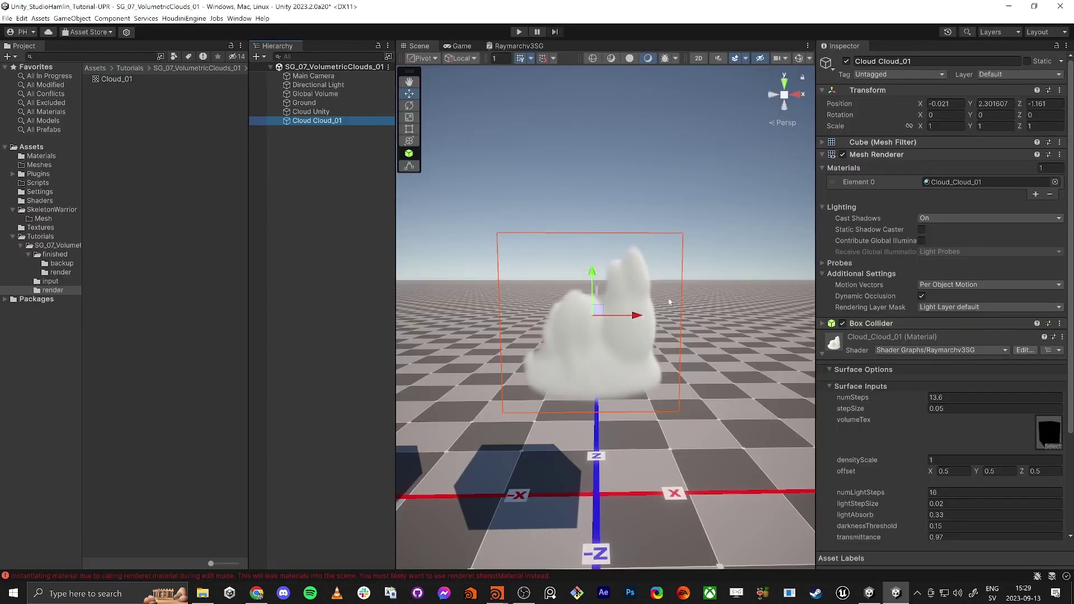
key(e)
key(r)
drag(634, 316, 665, 316)
right_drag(547, 362, 662, 356)
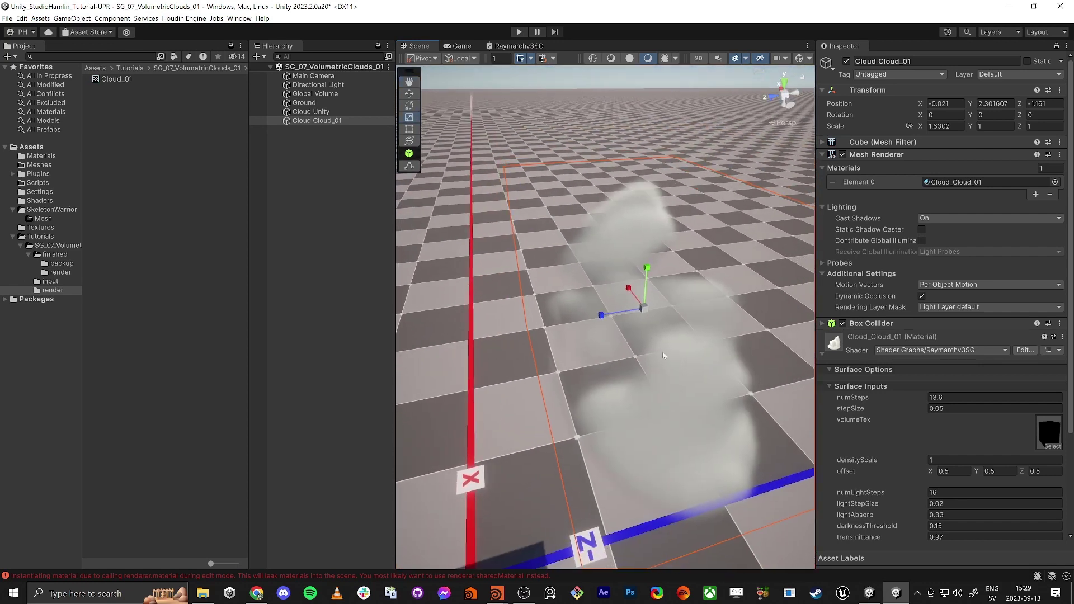
- Collapse the Mesh Renderer and Box Collider components, and set the cloud material's numSteps to 16
click(822, 168)
click(821, 156)
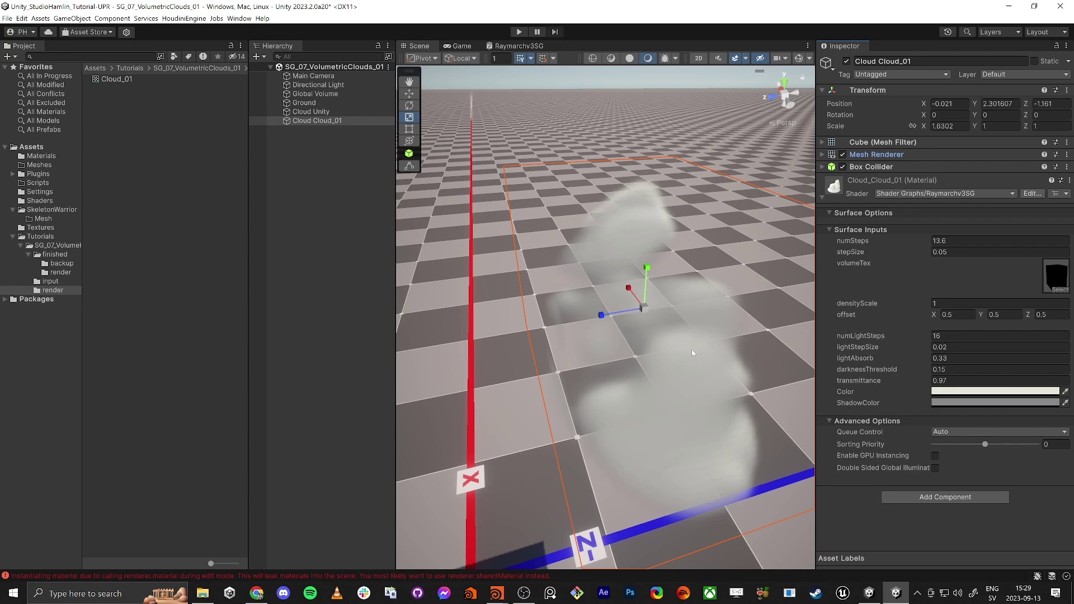
drag(865, 242, 1020, 275)
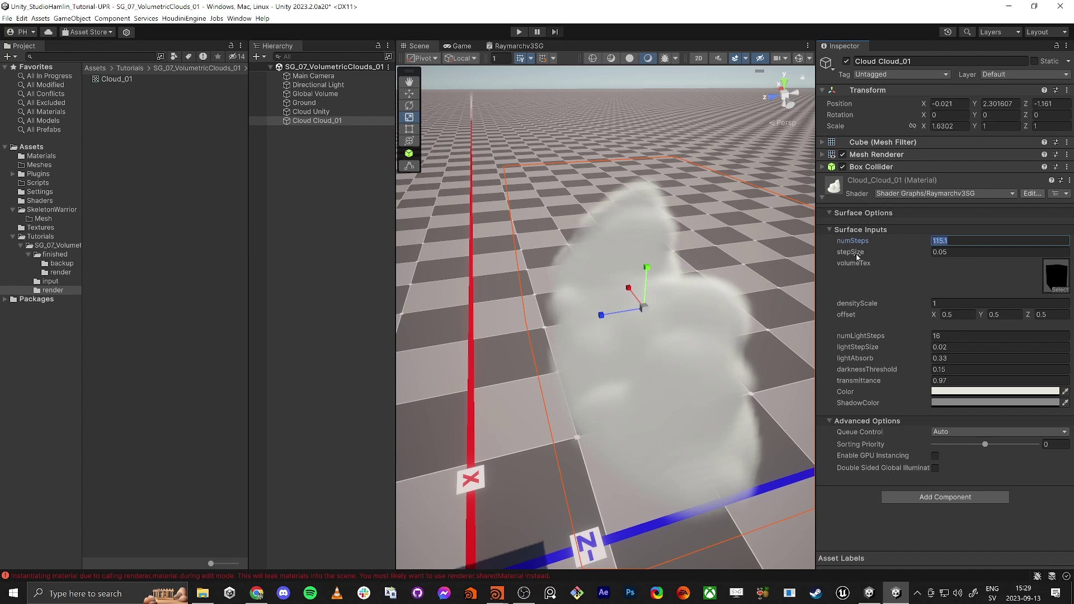
text(16)
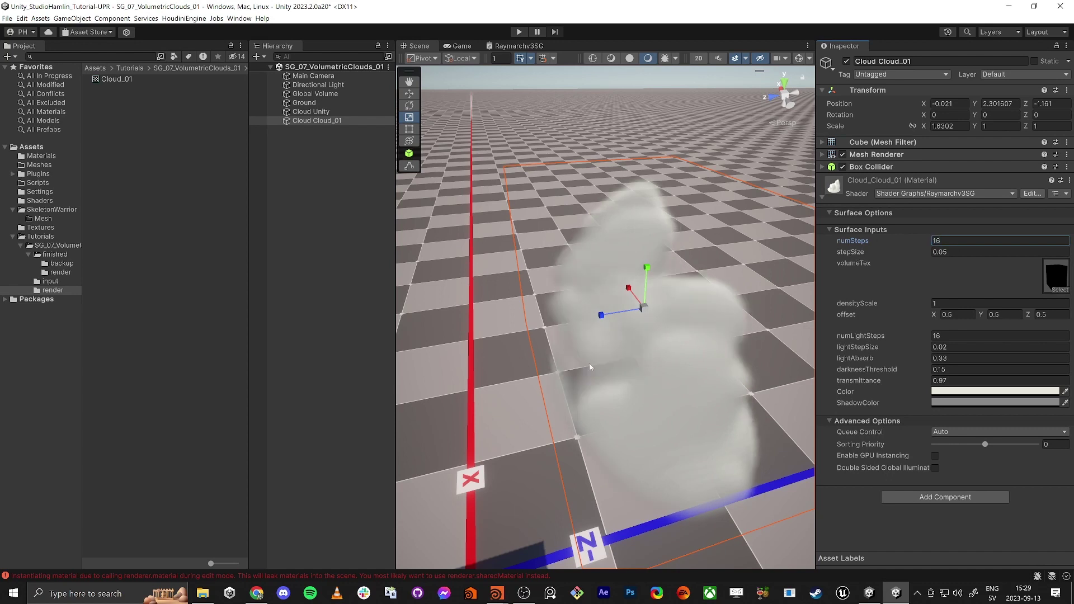
key(Return)
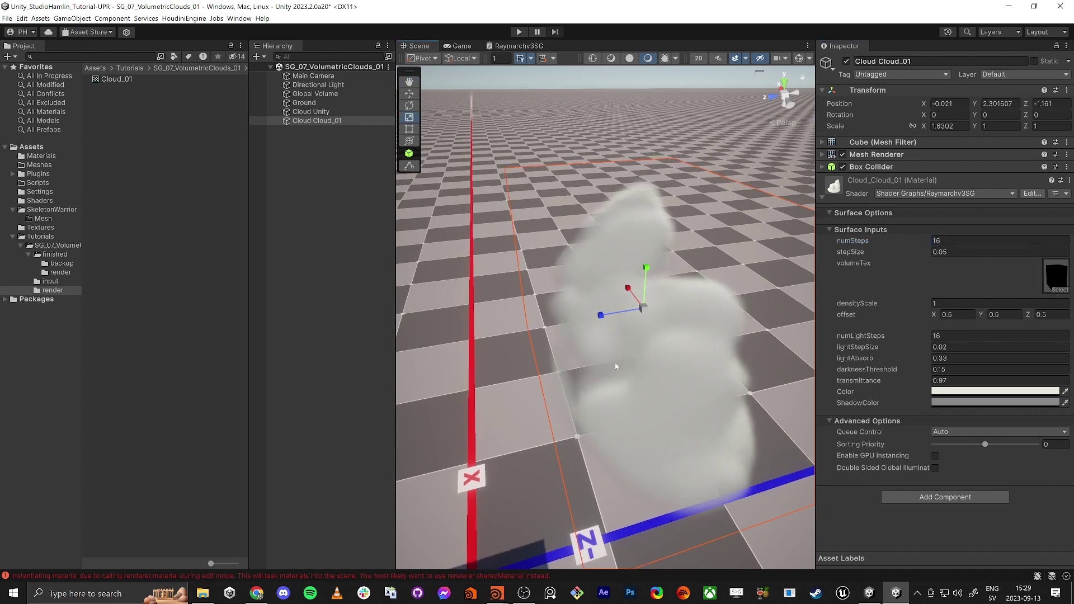
drag(903, 241, 907, 243)
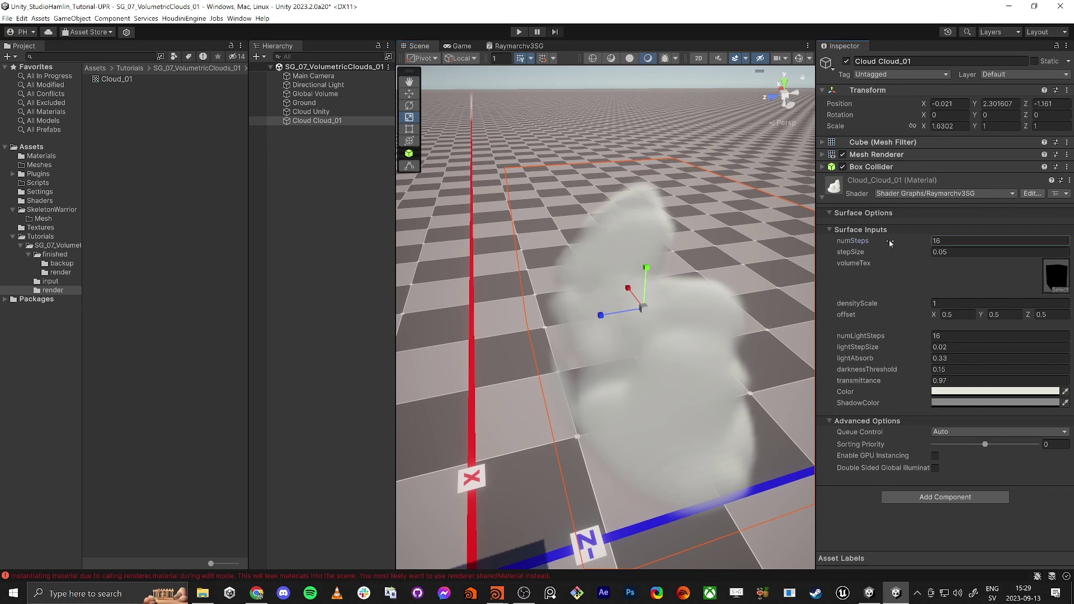
- Deselect the cloud and examine its rendered shape from several angles and distances in the Scene view
key(d)
right_drag(662, 350, 485, 277)
key(w)
click(567, 208)
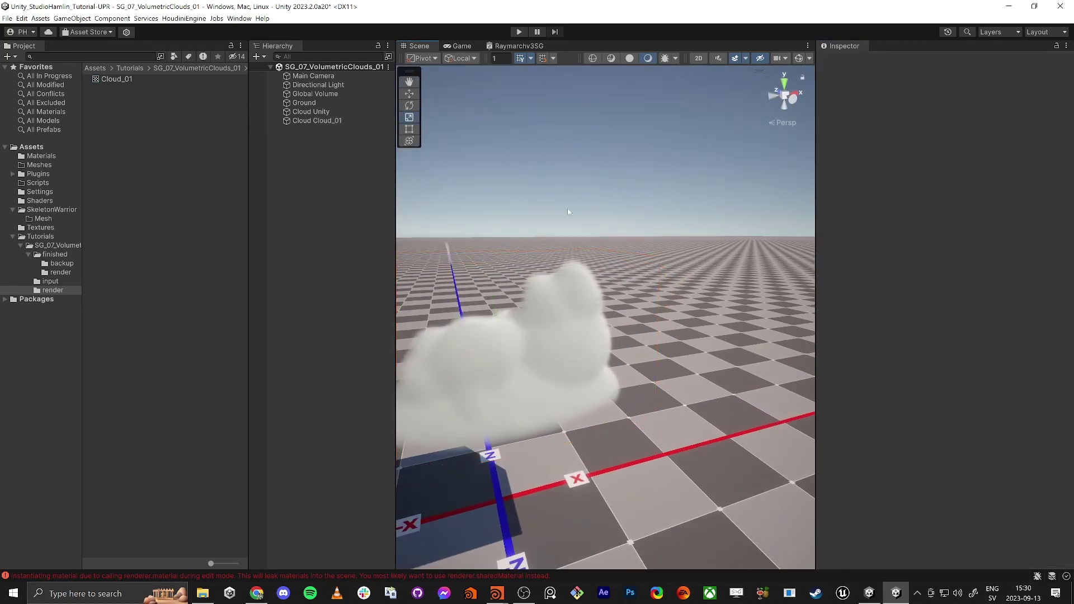
key(a)
mouse_move(646, 196)
right_down()
mouse_move(582, 182)
mouse_move(604, 166)
mouse_move(579, 173)
mouse_move(621, 175)
mouse_move(629, 205)
right_up()
key(d)
key(q)
key(w)
key(a)
key(s)
key(e)
- Switch back to Houdini and rearrange the merge1 and cloud1 nodes in the network
key(alt+Tab)
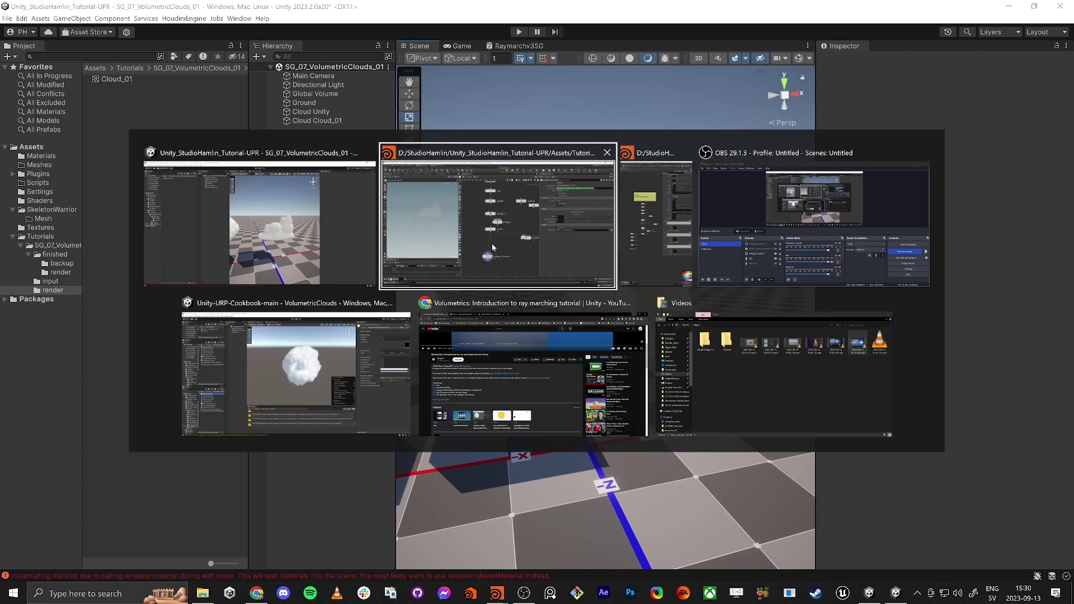
middle_drag(560, 315, 576, 308)
mouse_move(618, 257)
mouse_down()
mouse_move(637, 270)
mouse_move(607, 242)
mouse_up()
click(608, 250)
click(554, 280)
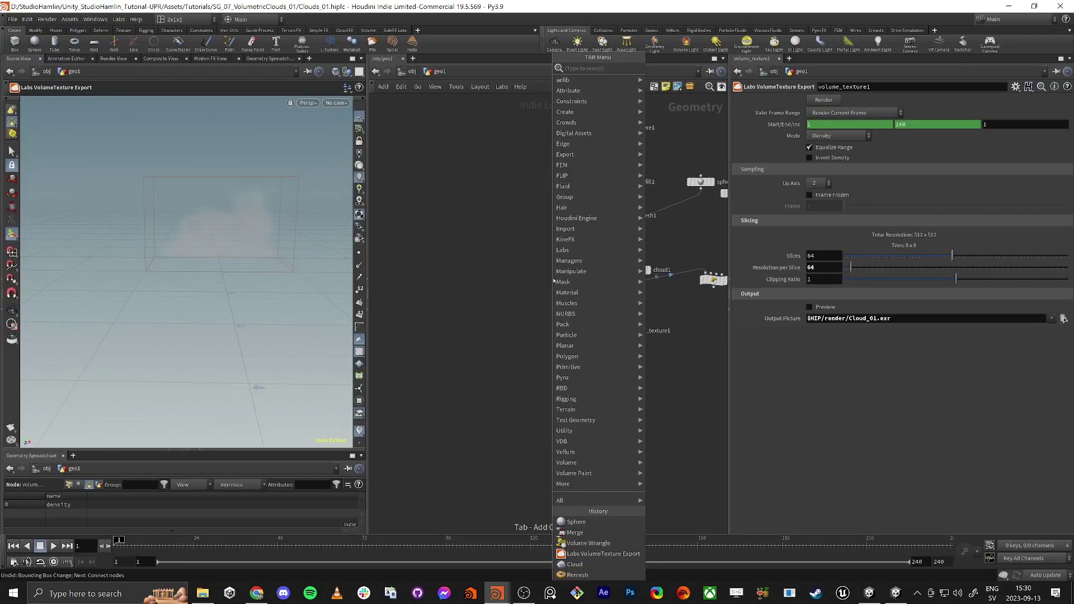
text(reme)
key(BackSpace)
key(BackSpace)
key(BackSpace)
key(Escape)
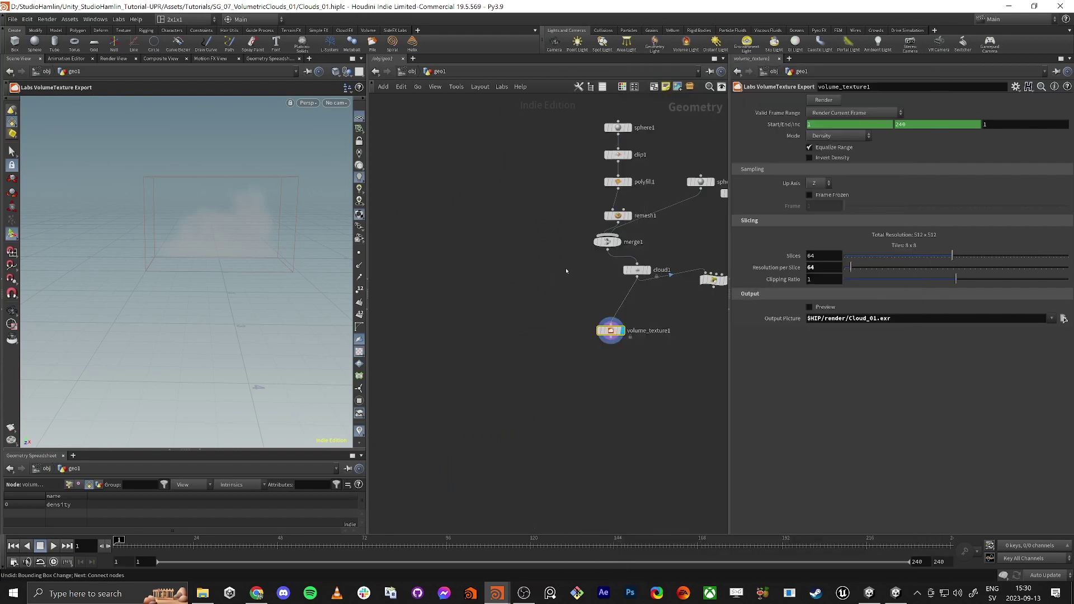
- Display merge1 and then cloud1 to compare the source geometry with the resulting cloud
click(617, 242)
click(606, 242)
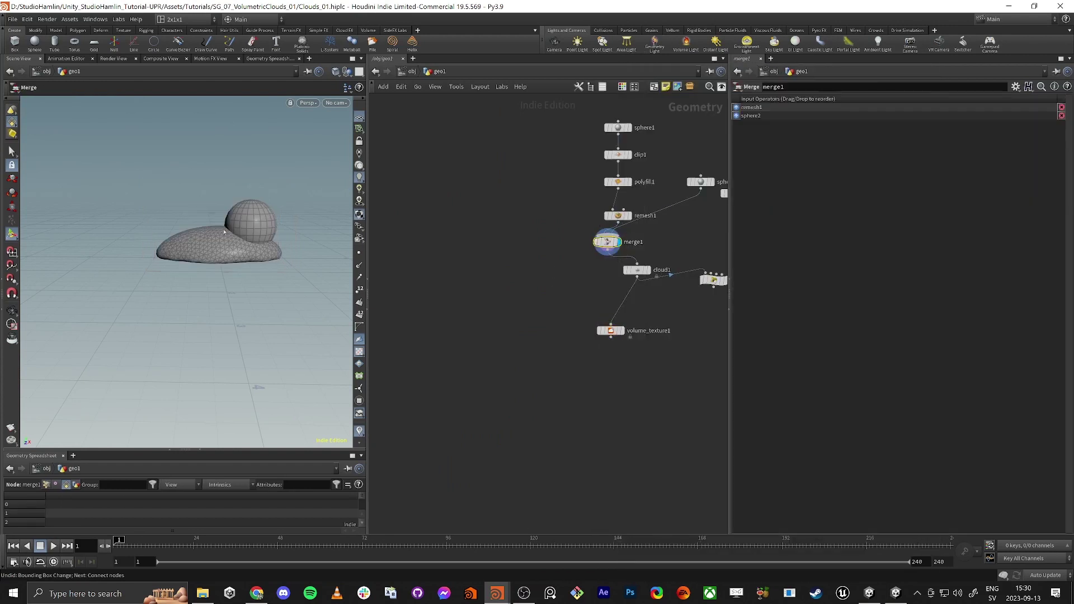
alt+drag(246, 231, 253, 235)
click(648, 270)
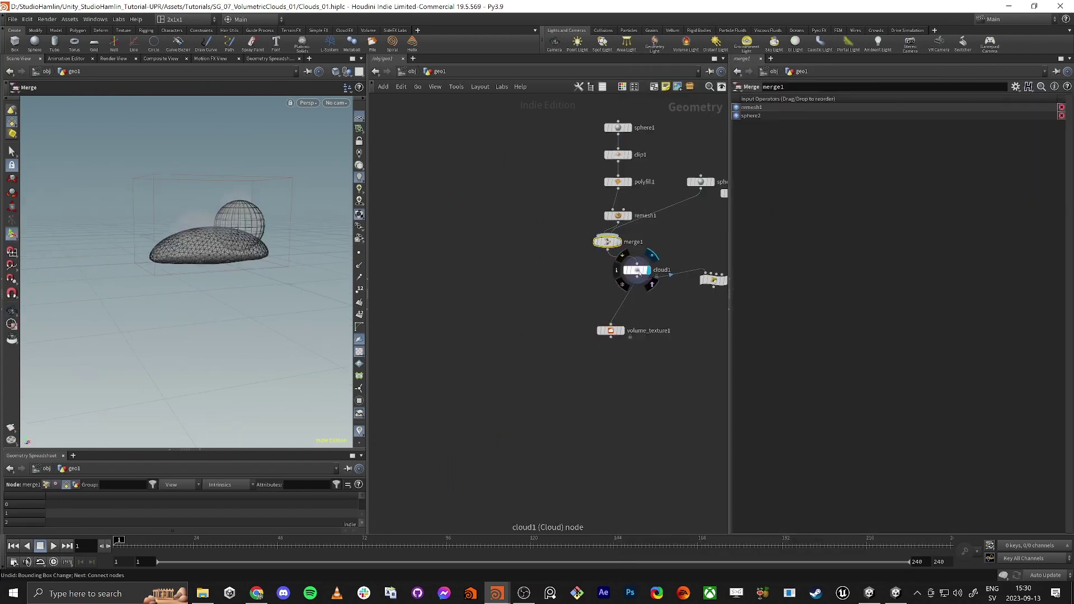
click(637, 270)
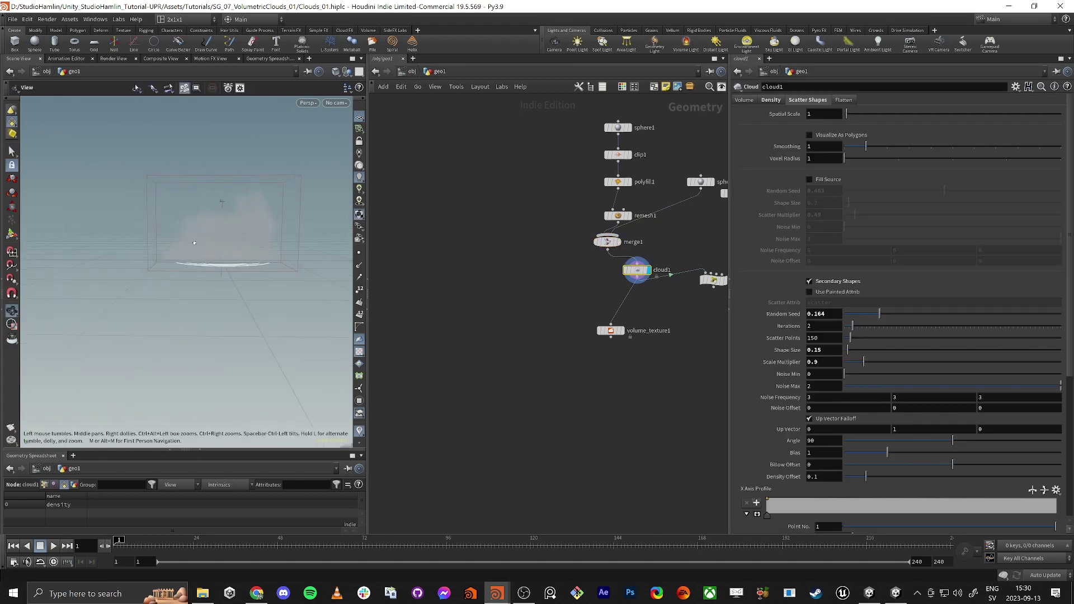
- Add a Convert VDB node fed by cloud1, and display it
key(Tab)
text(cov)
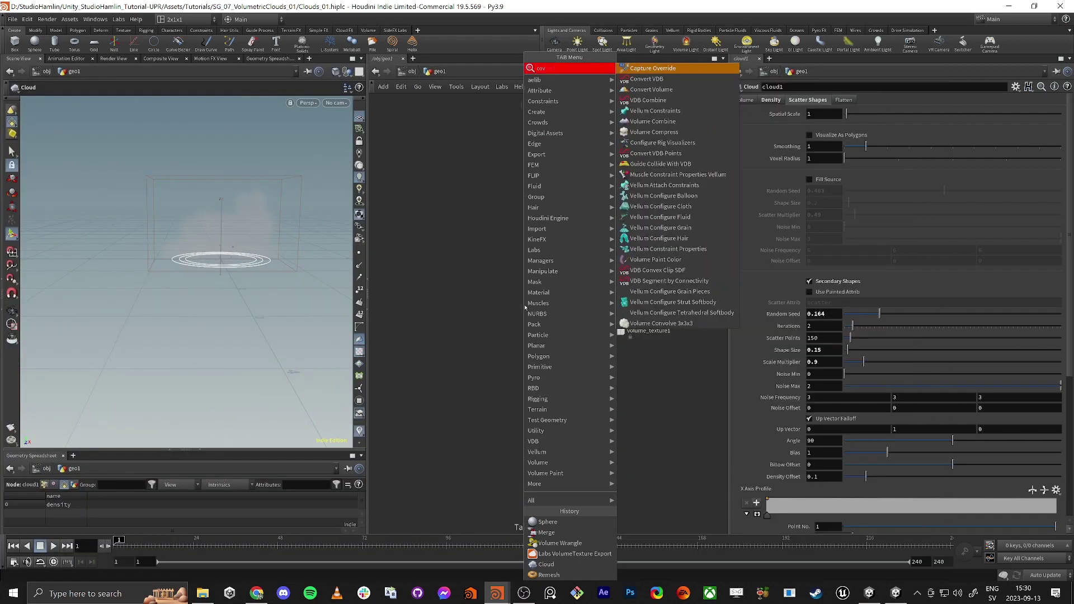
key(BackSpace)
text(nve)
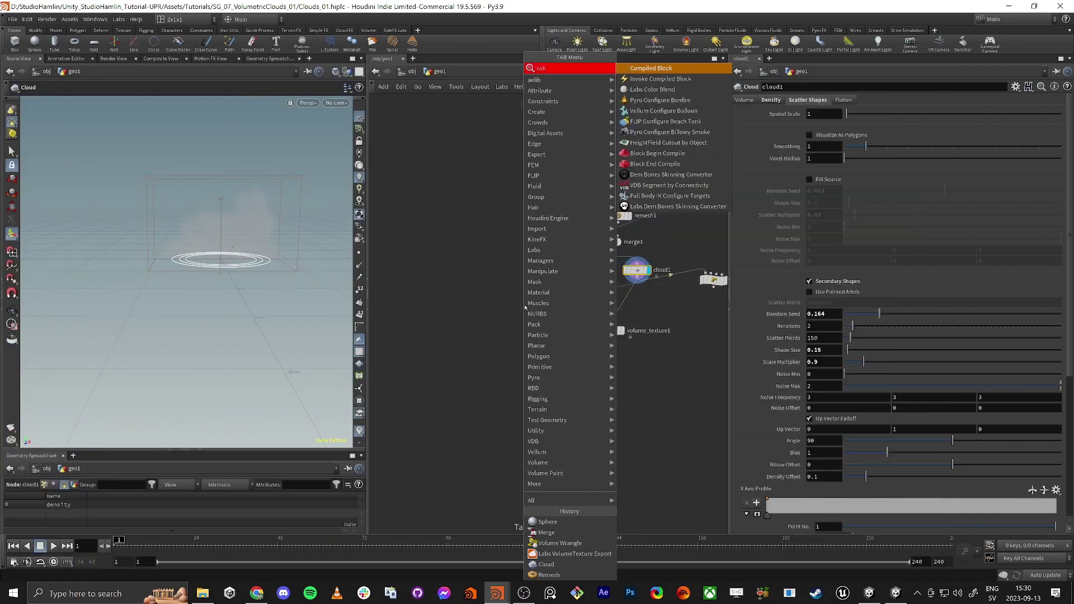
text(rt)
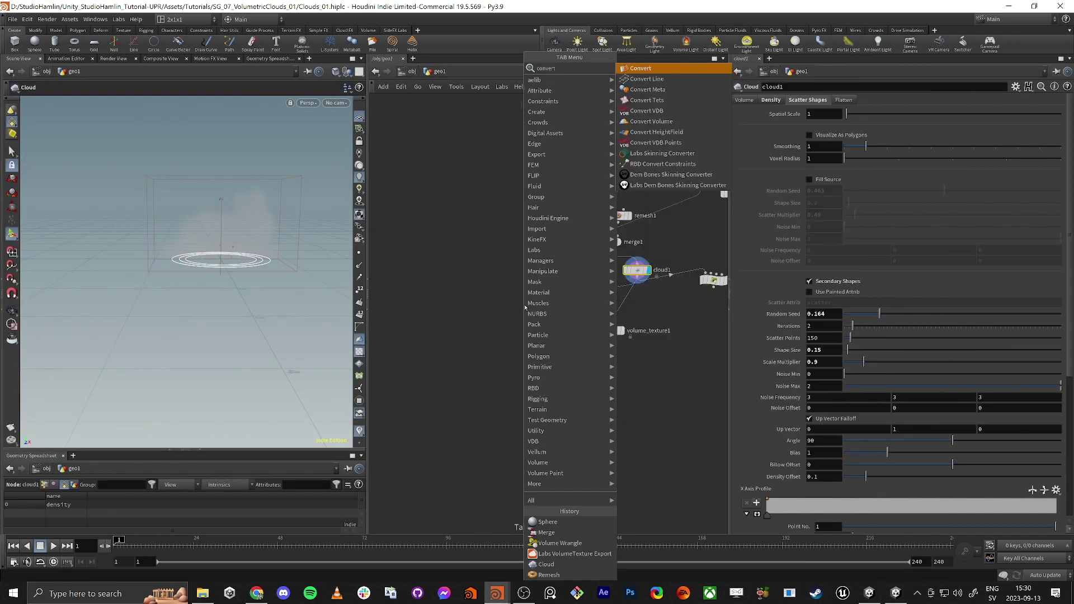
text( vdb)
key(Return)
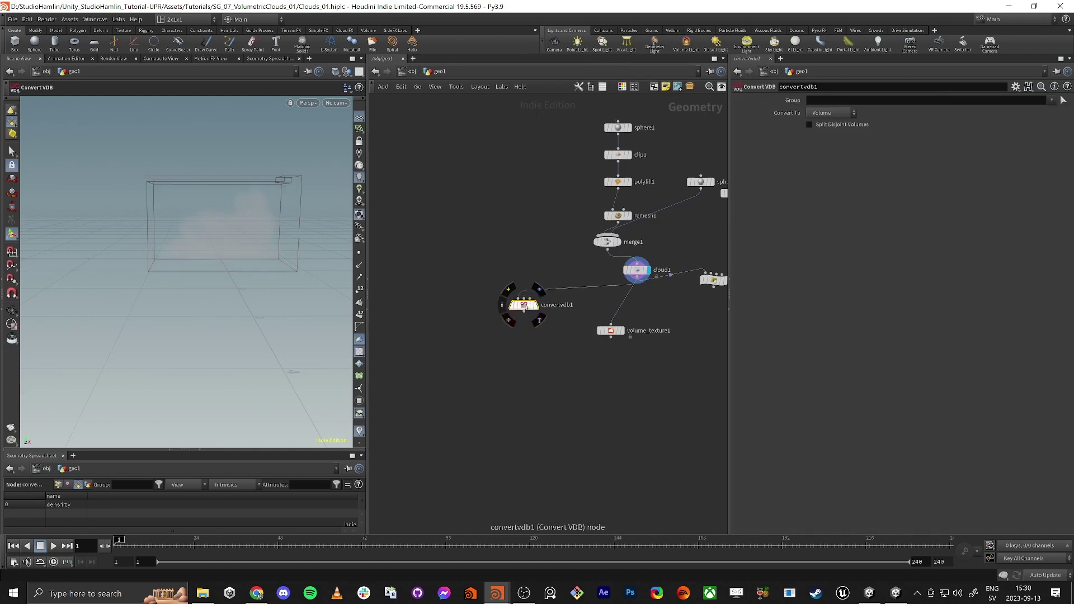
click(524, 305)
drag(630, 273, 626, 275)
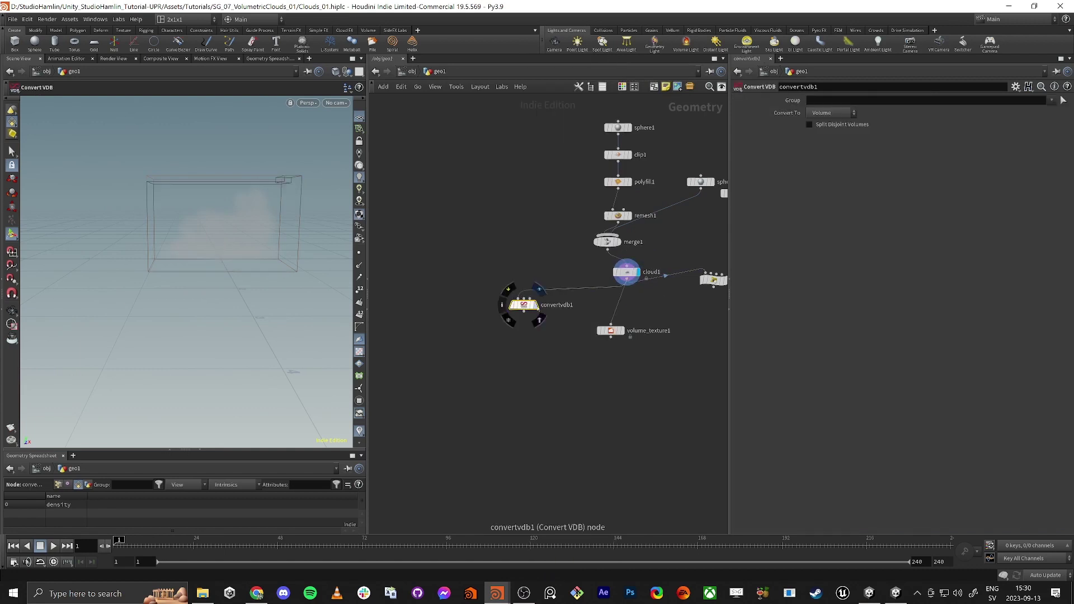
click(535, 306)
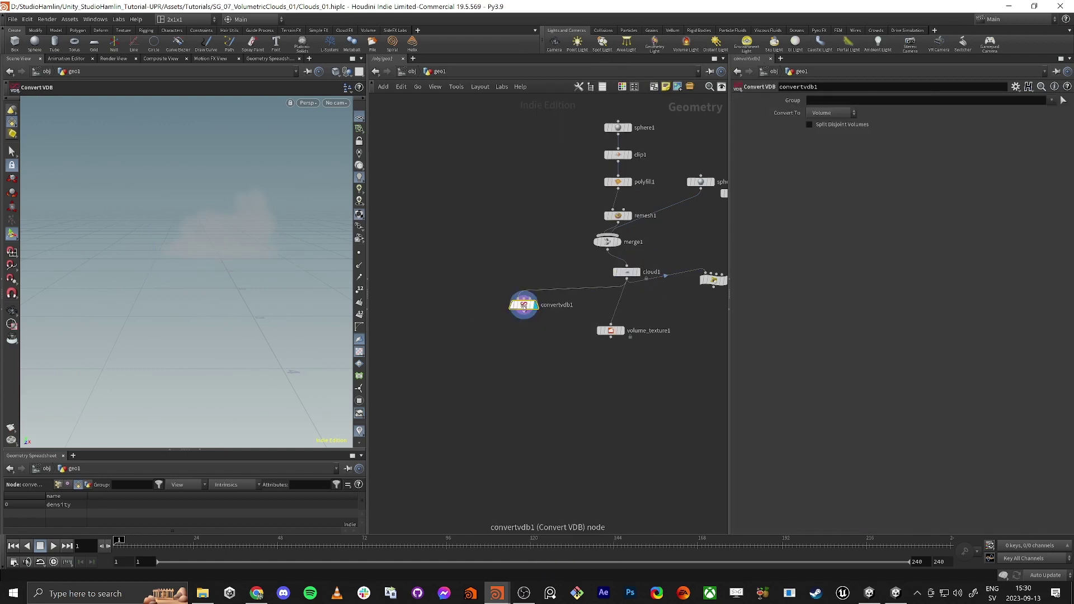
- Set the Convert VDB node's Convert To option to Polygons and its Isovalue to 0.012
click(825, 113)
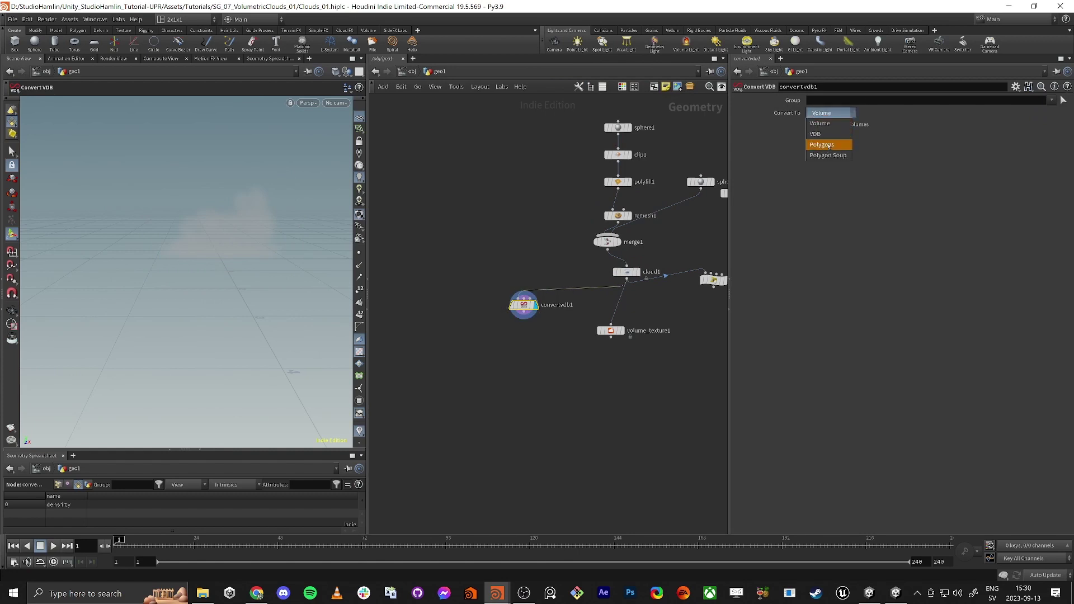
click(815, 148)
drag(524, 306, 523, 310)
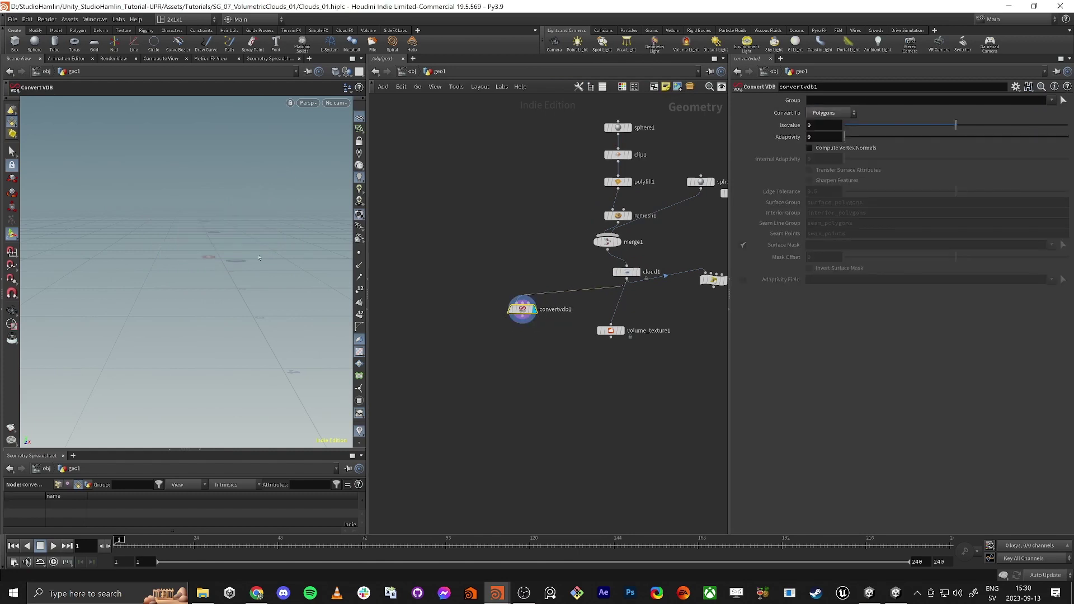
mouse_move(203, 238)
alt+mouse_down()
mouse_move(182, 241)
mouse_move(219, 238)
alt+mouse_up()
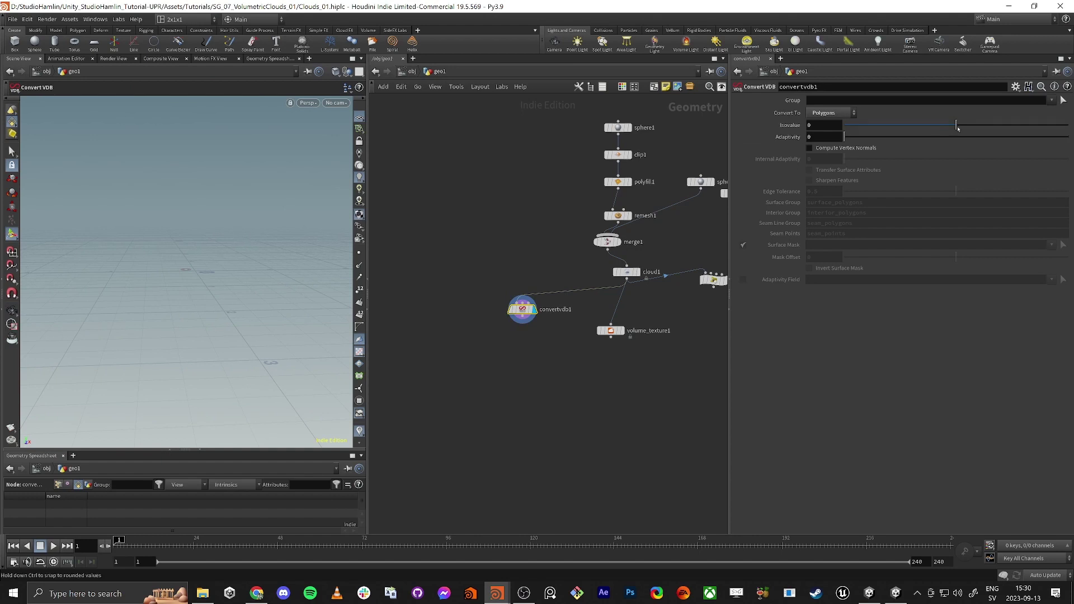
drag(955, 125, 957, 127)
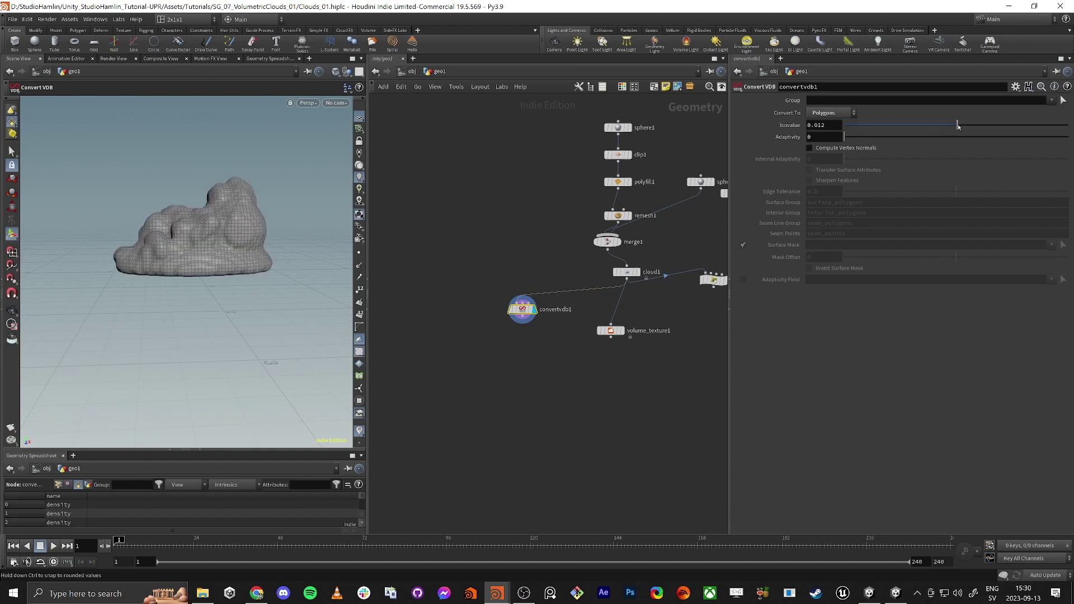
- Try a Remesh node on the output of convertvdb1, and display it
alt+drag(249, 208, 228, 229)
scroll(230, 226, up, 3)
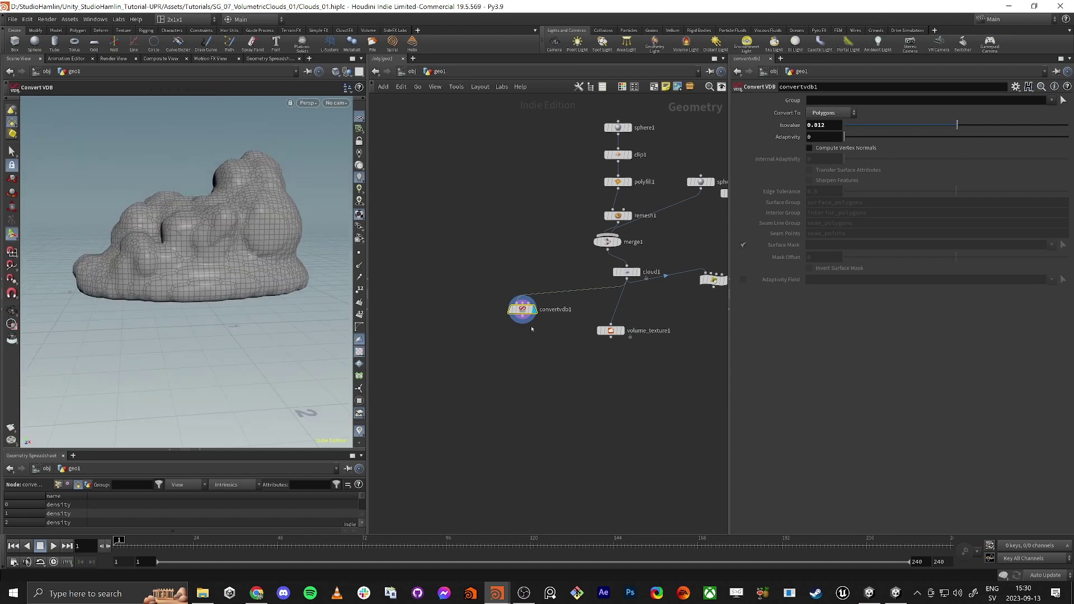
key(Tab)
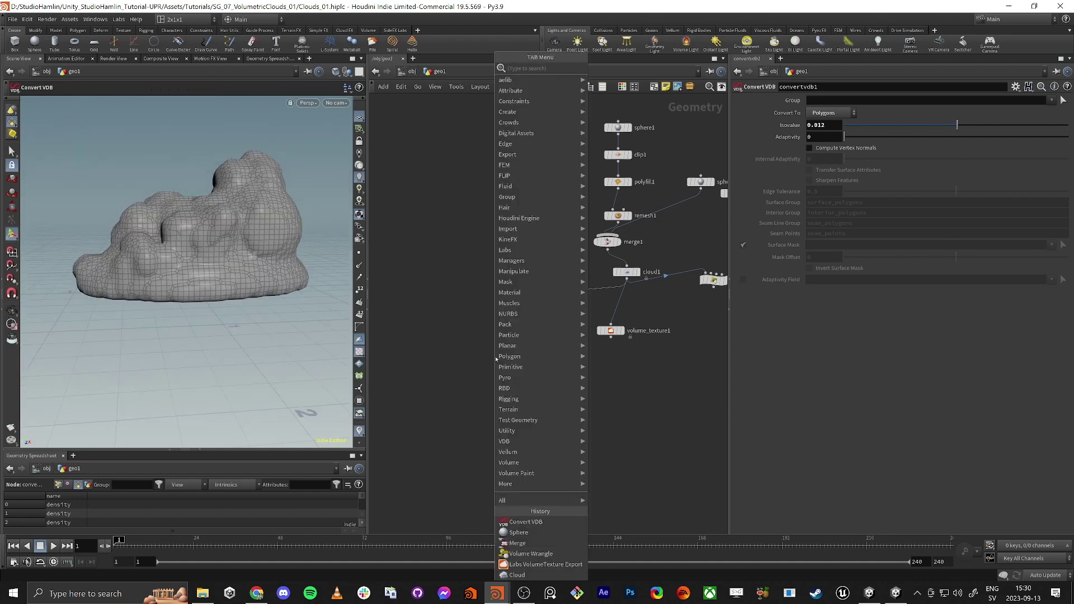
text(remesh)
key(Return)
click(494, 355)
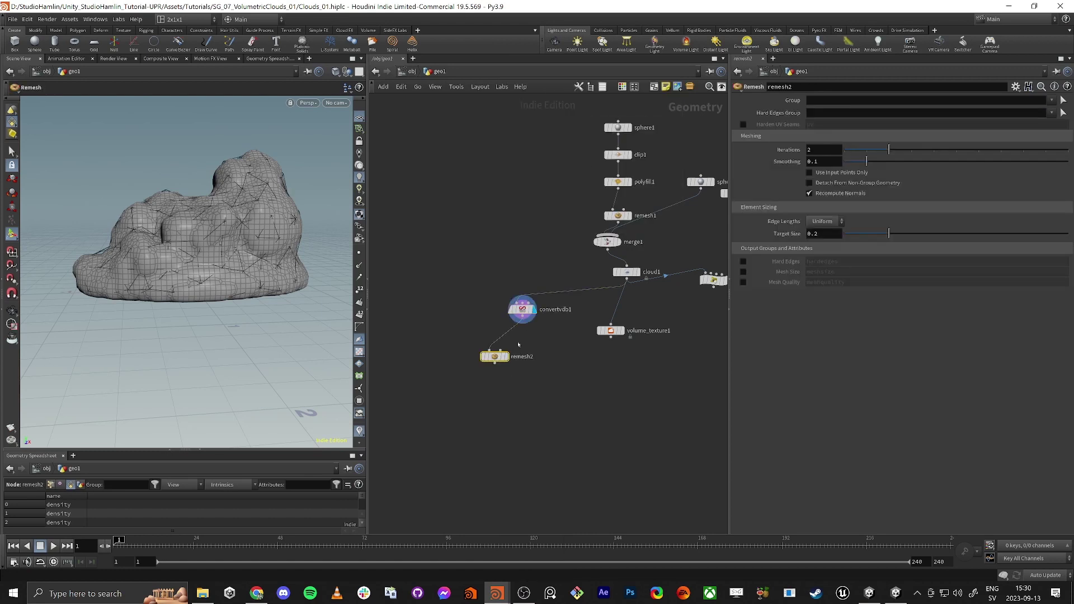
click(505, 356)
drag(491, 359, 513, 351)
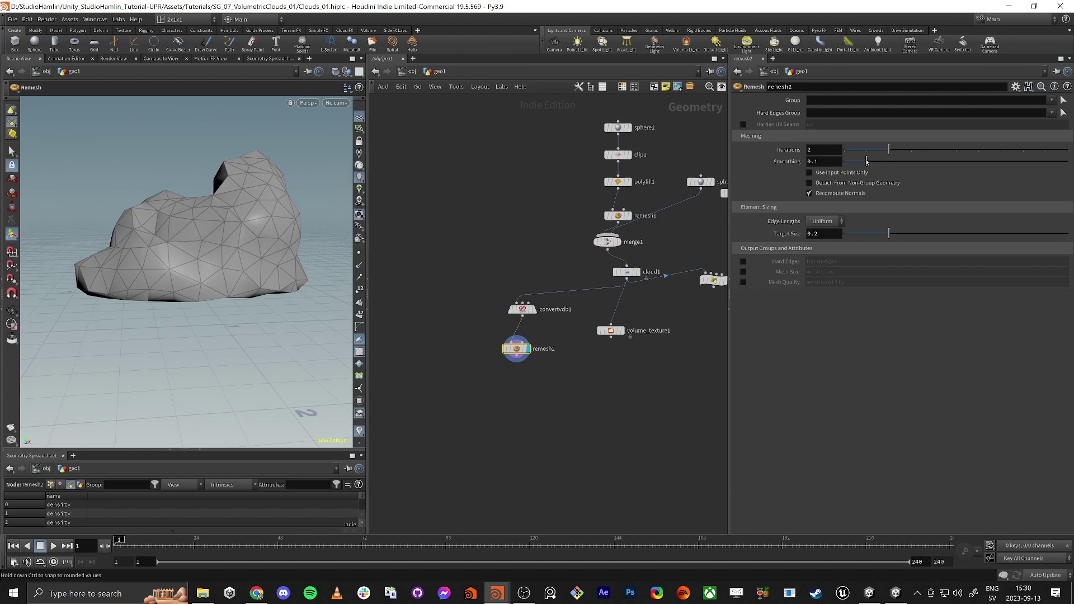
- Try a Smoothing of 0.08 and a Target Size of 0.141 on the Remesh node, and delete the node
drag(866, 161, 862, 161)
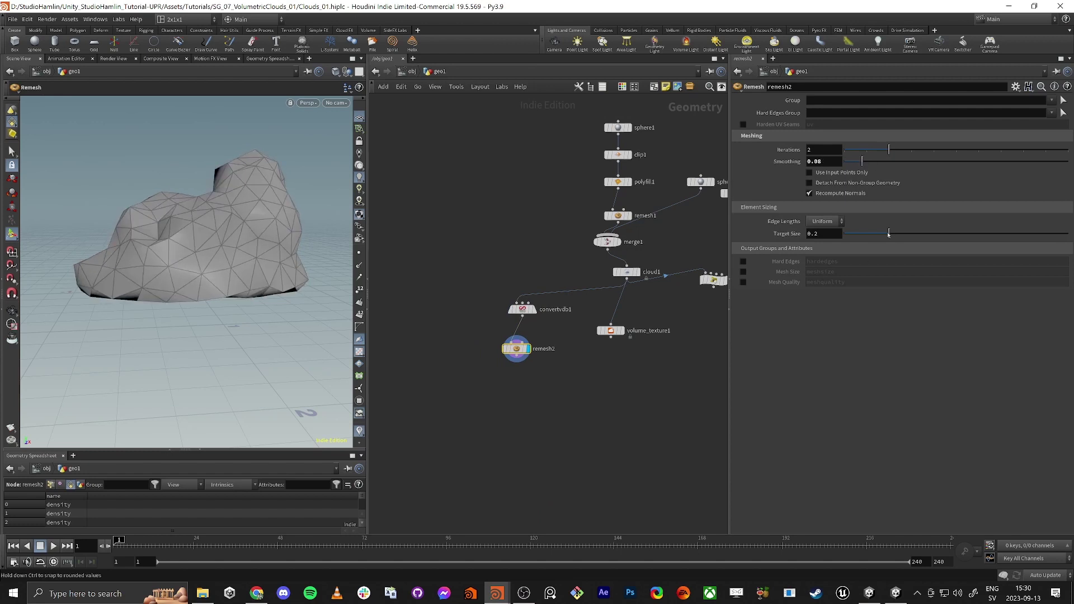
drag(888, 233, 876, 236)
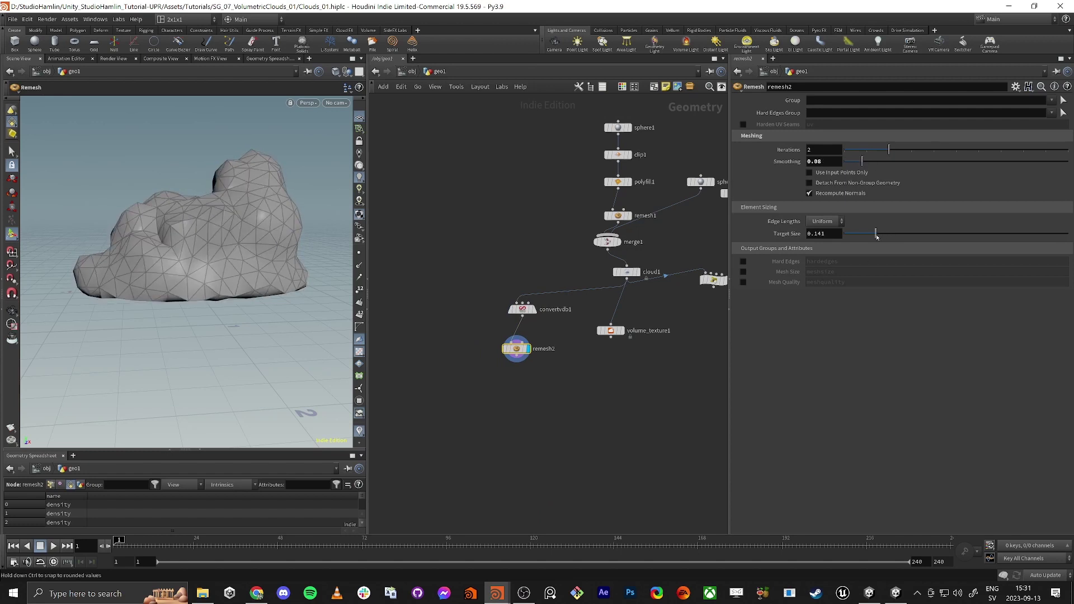
mouse_move(523, 314)
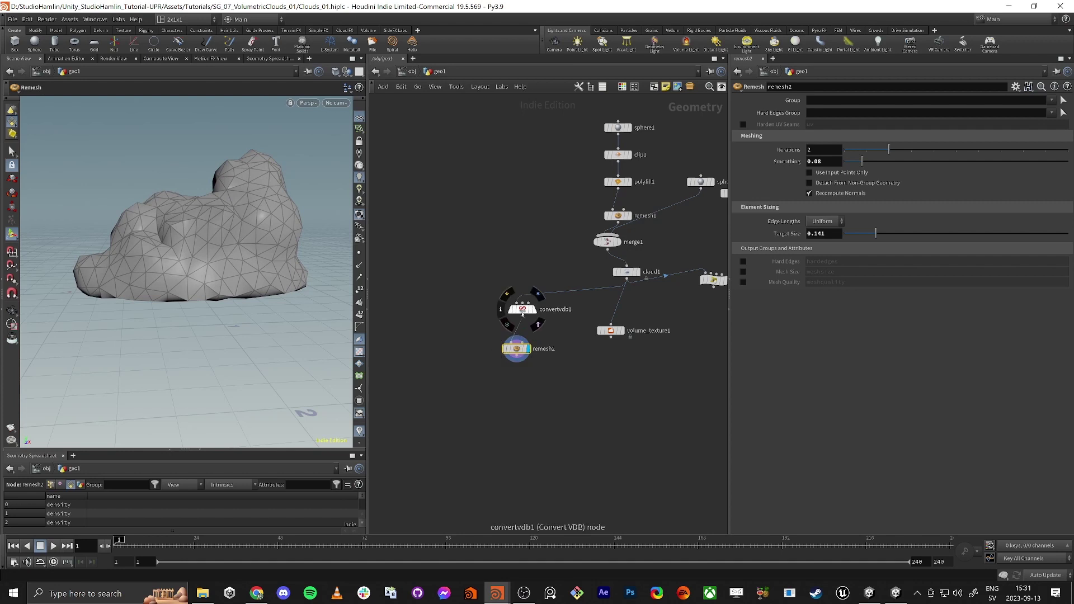
mouse_move(517, 354)
key(Delete)
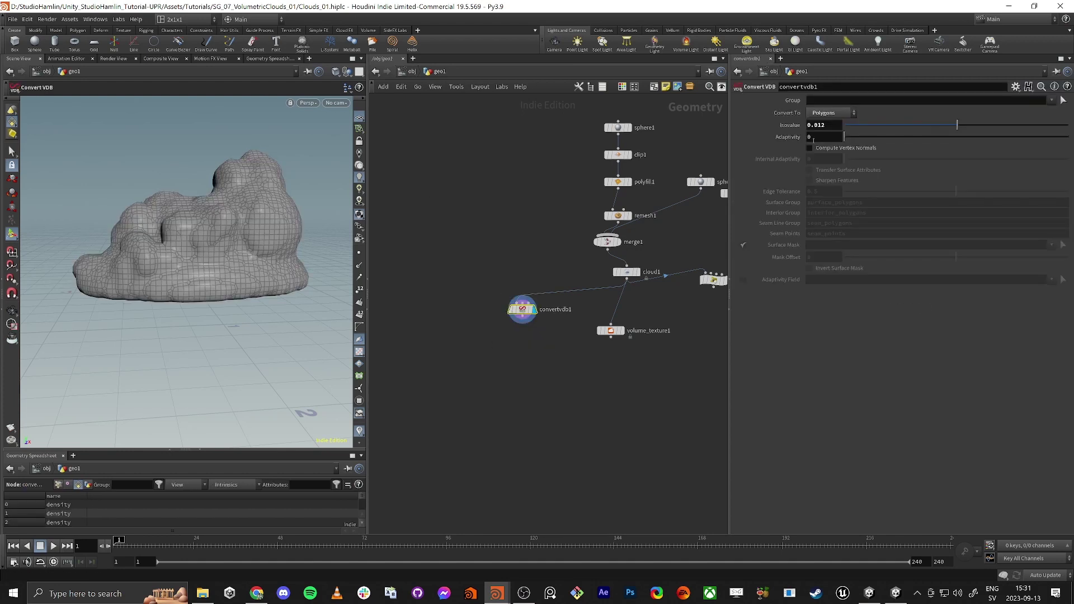
- Set the Convert VDB node's Adaptivity to 0.87, and add and display a PolyReduce node fed by it
drag(848, 139, 941, 140)
click(524, 324)
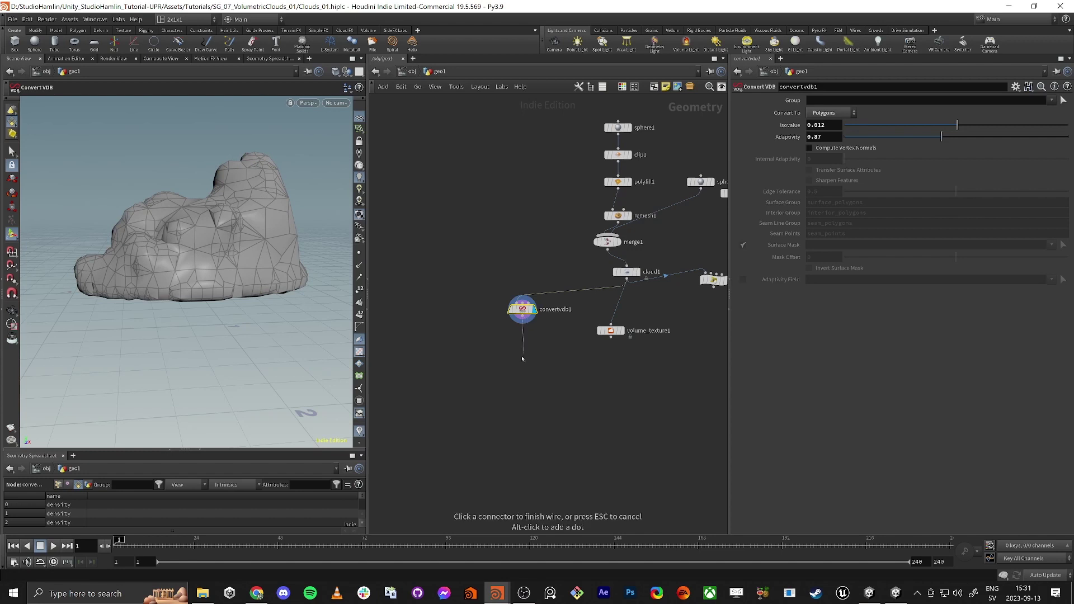
key(Tab)
text(polyre)
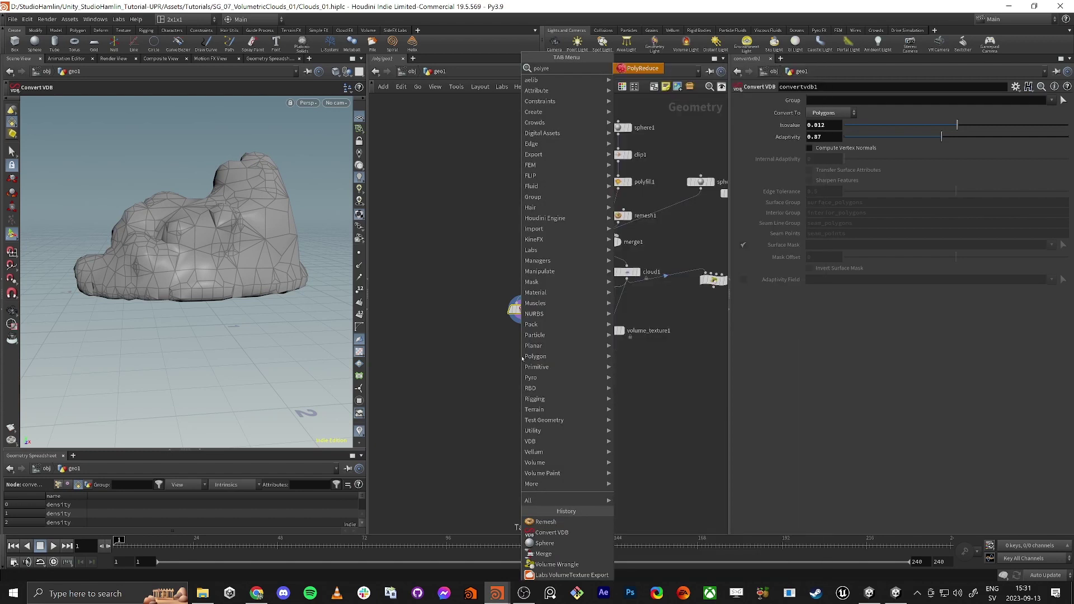
key(Return)
click(521, 356)
click(535, 356)
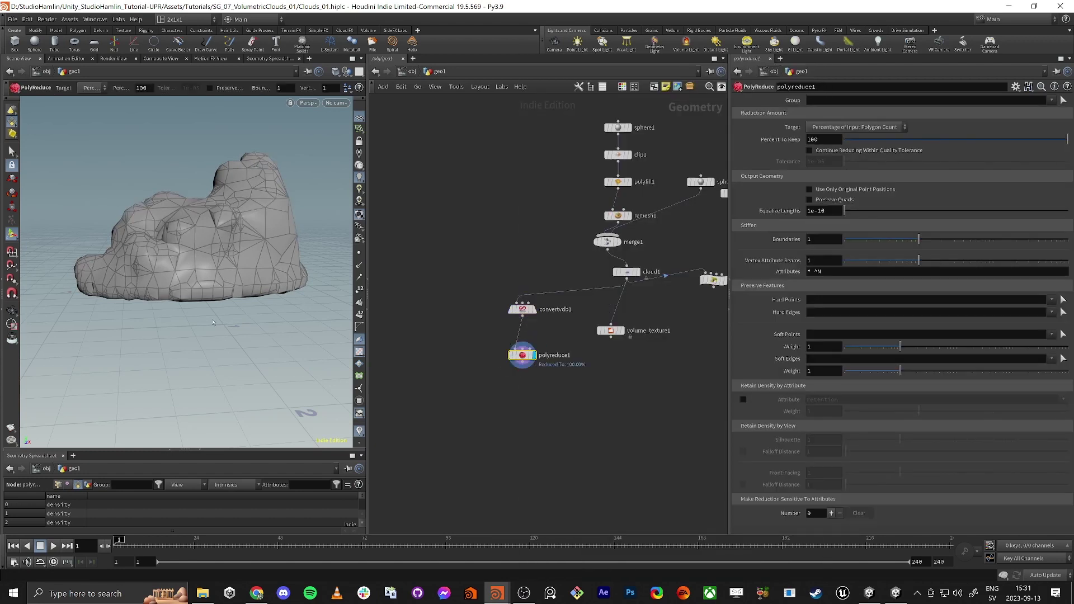
- Set the PolyReduce node's Percent To Keep to 29.3
mouse_move(227, 305)
alt+mouse_down()
mouse_move(184, 191)
mouse_move(220, 309)
alt+mouse_up()
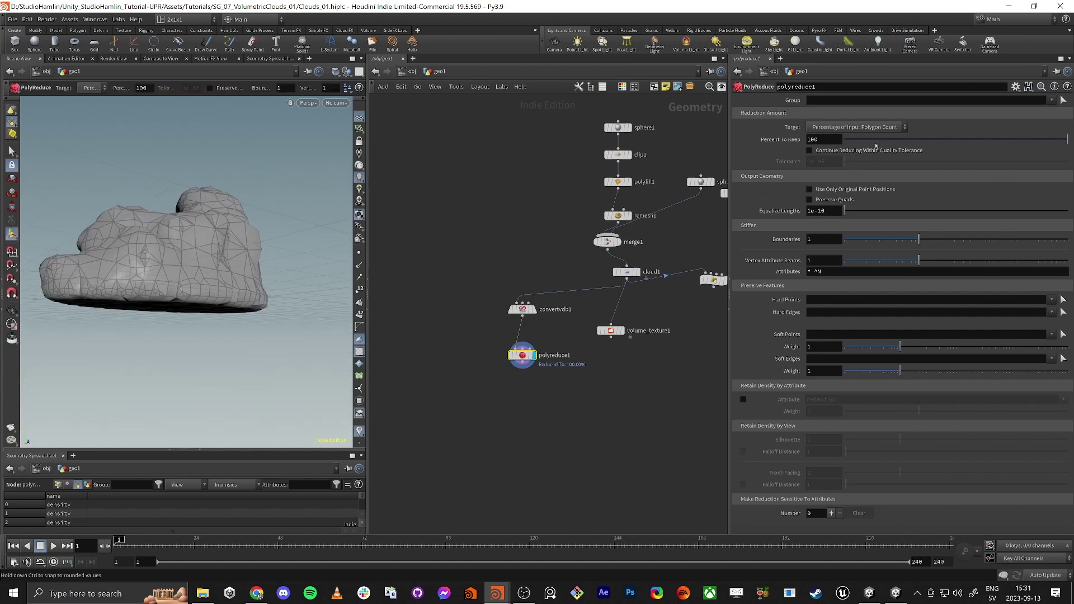
drag(1066, 139, 909, 140)
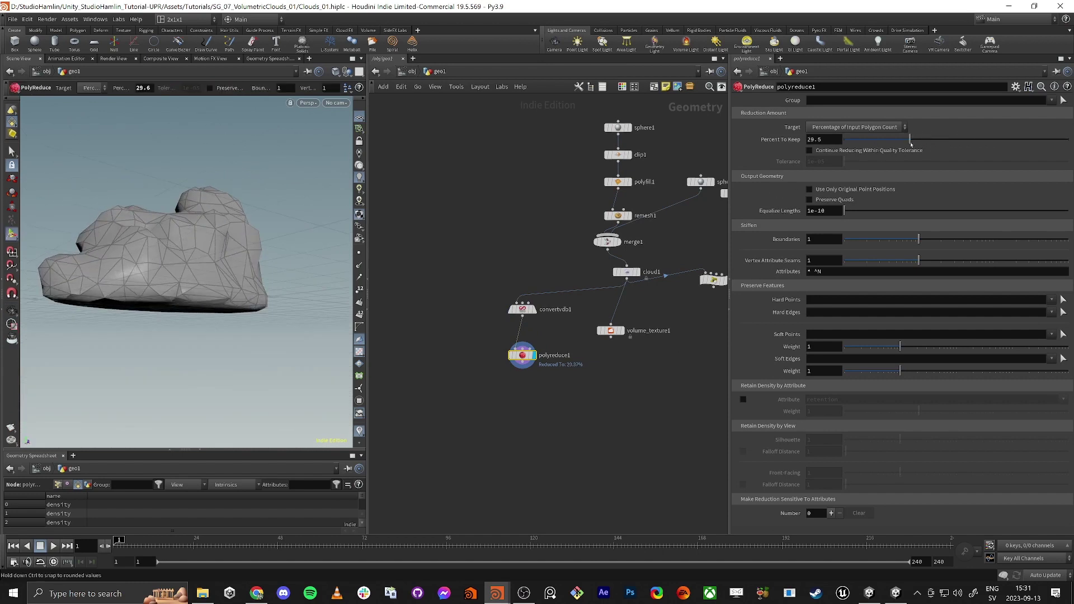
alt+drag(185, 234, 161, 264)
- Add a ROP FBX Output node fed by polyreduce1
middle_drag(529, 396, 515, 359)
click(507, 331)
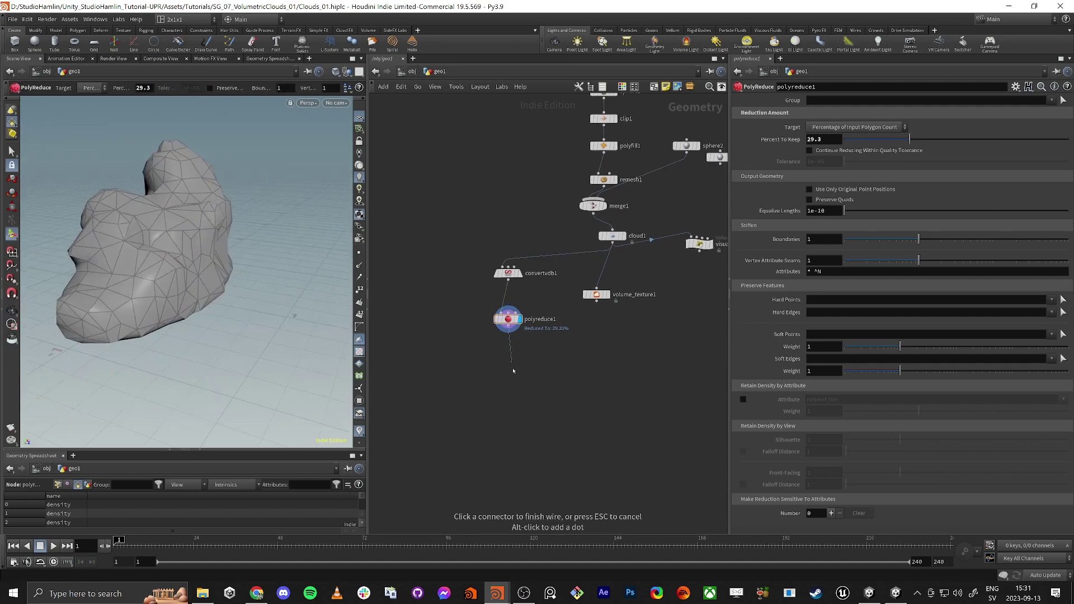
key(Tab)
text(rop f)
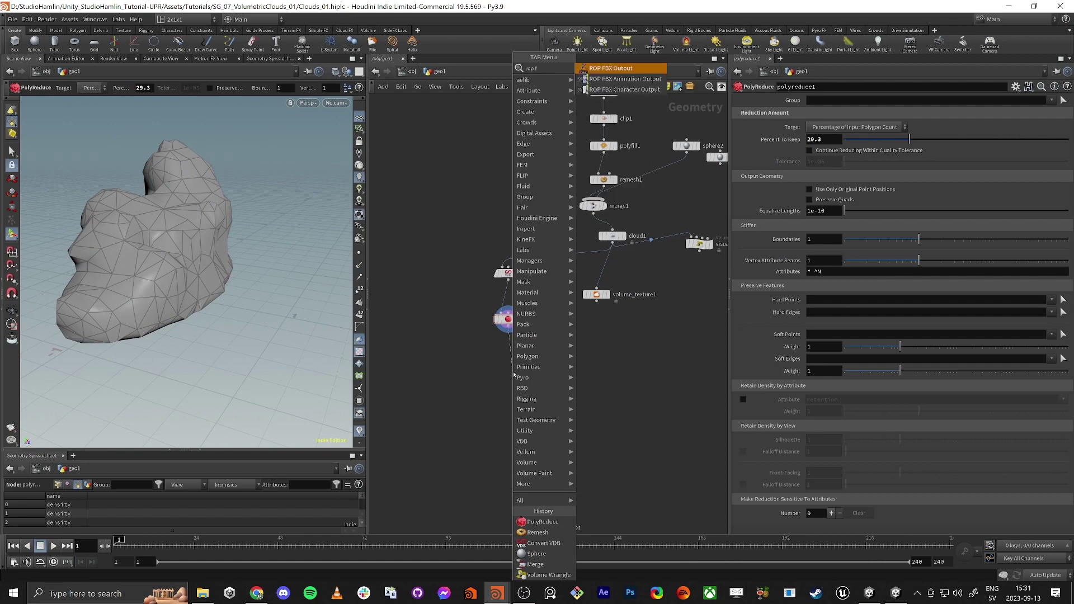
text(bx)
key(Return)
click(513, 373)
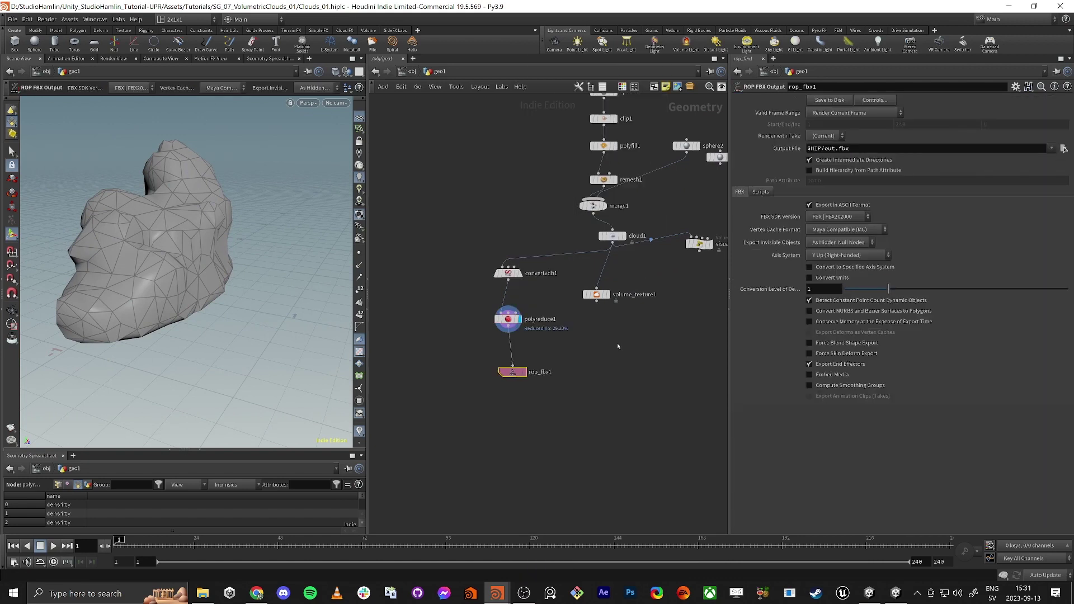
- Reuse volume_texture1's output path to set the ROP FBX Output node's file to $HIP/render/Cloud_01_ShadowMesh.fbx
middle_drag(618, 347, 596, 308)
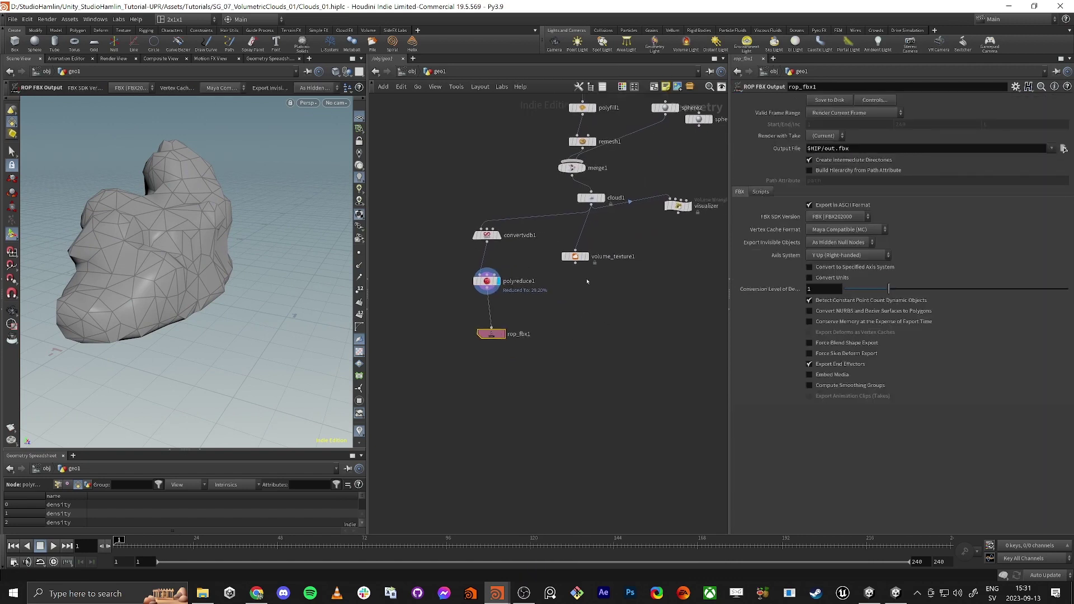
drag(575, 256, 582, 280)
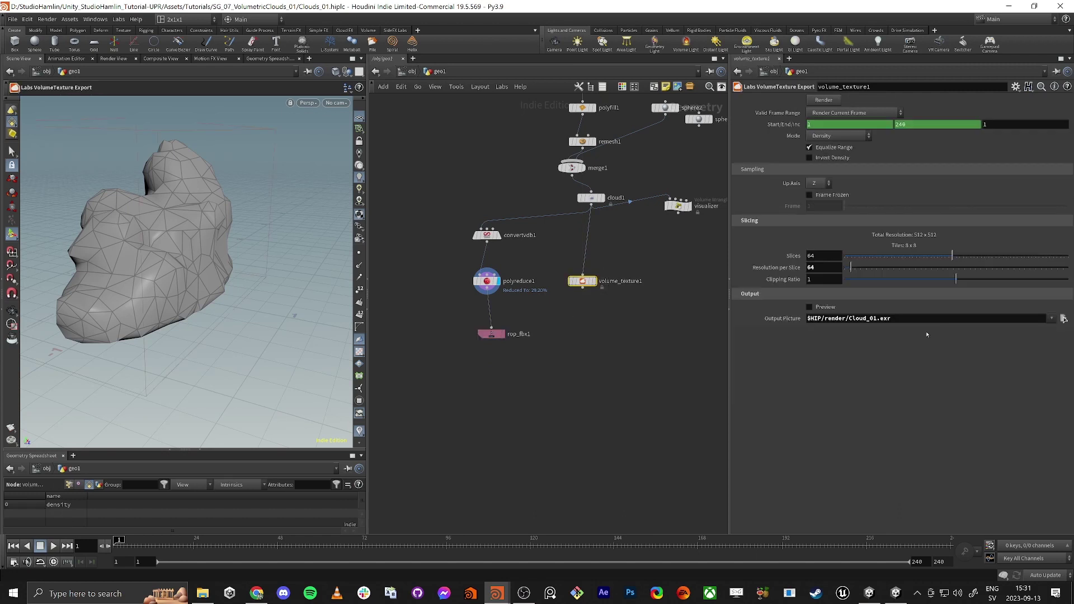
click(856, 318)
key(ctrl+c)
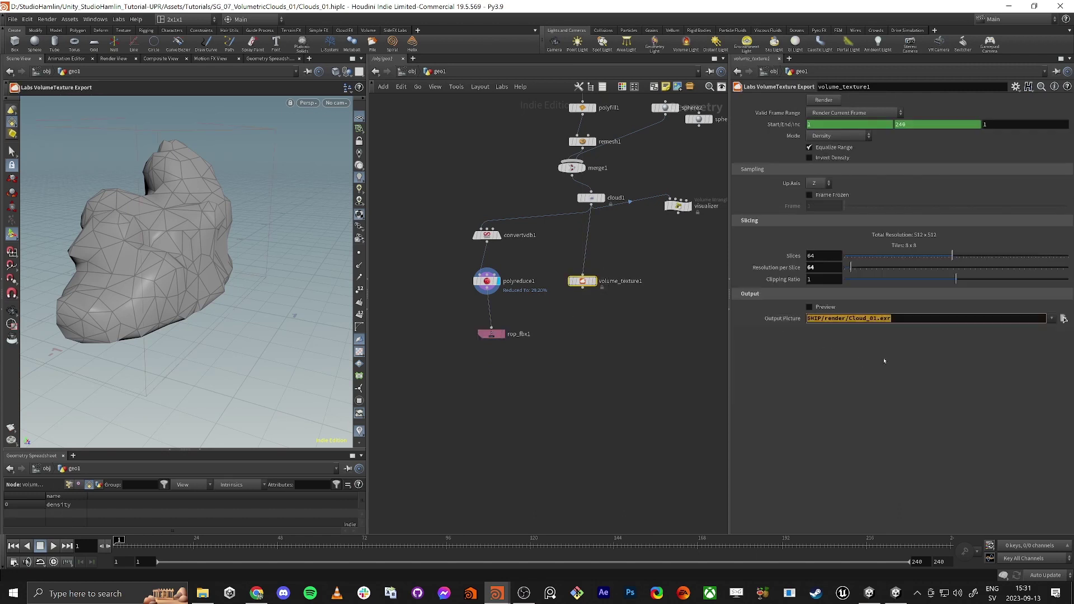
click(491, 334)
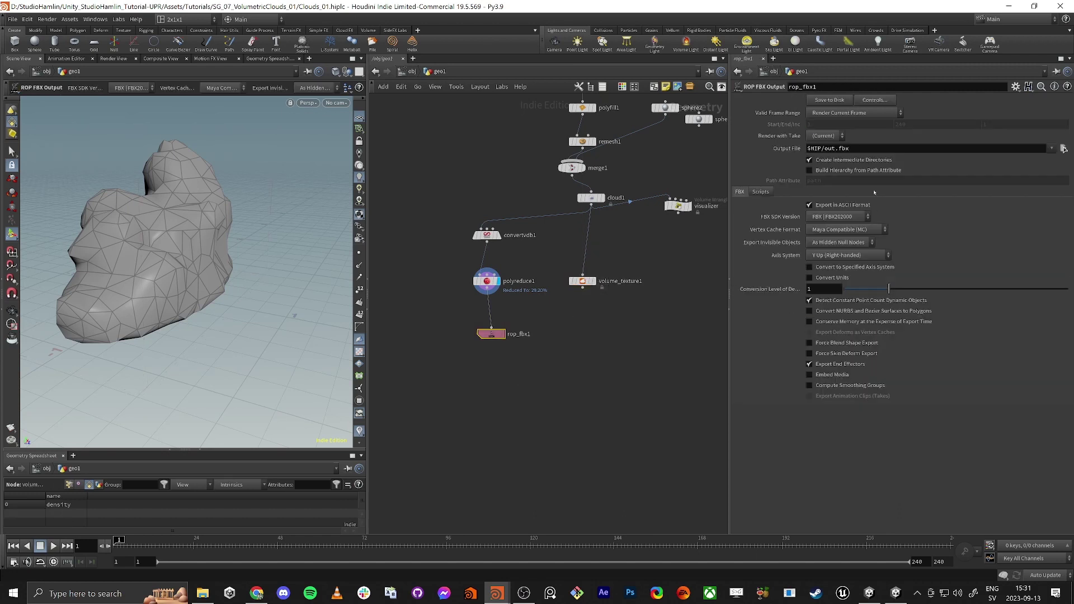
click(862, 149)
key(ctrl+v)
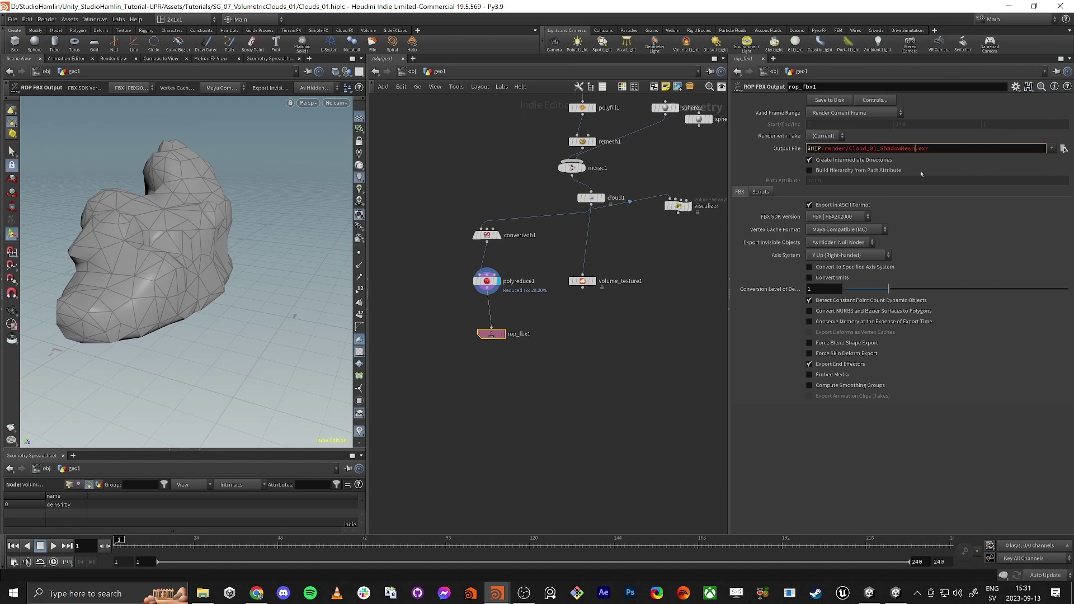
text(x)
key(Return)
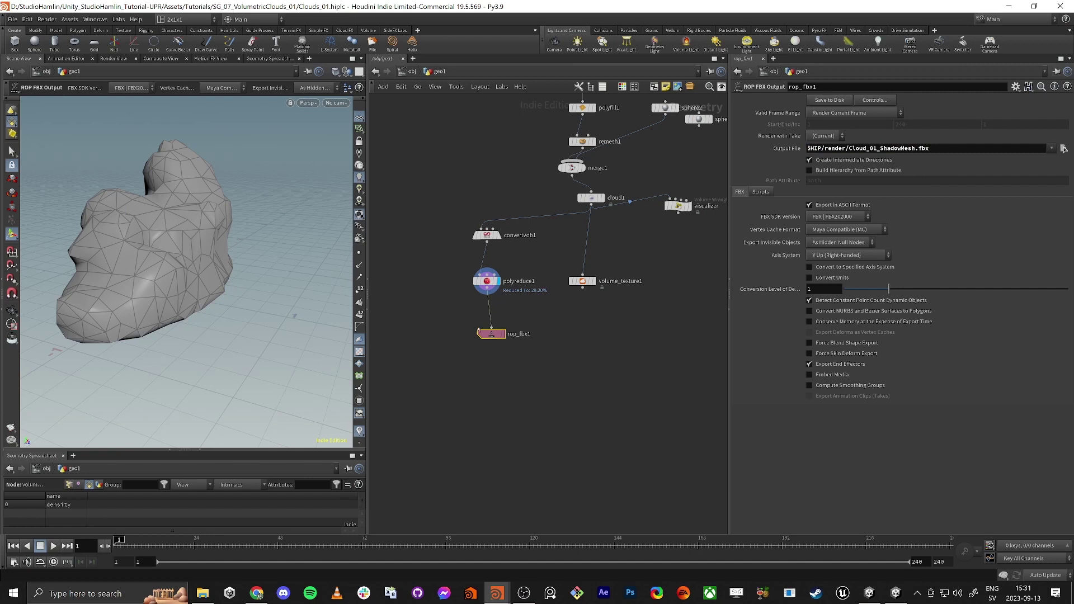
- Move rop_fbx1 further below polyreduce1, and add and display a Transform node fed by polyreduce1
drag(478, 329, 482, 362)
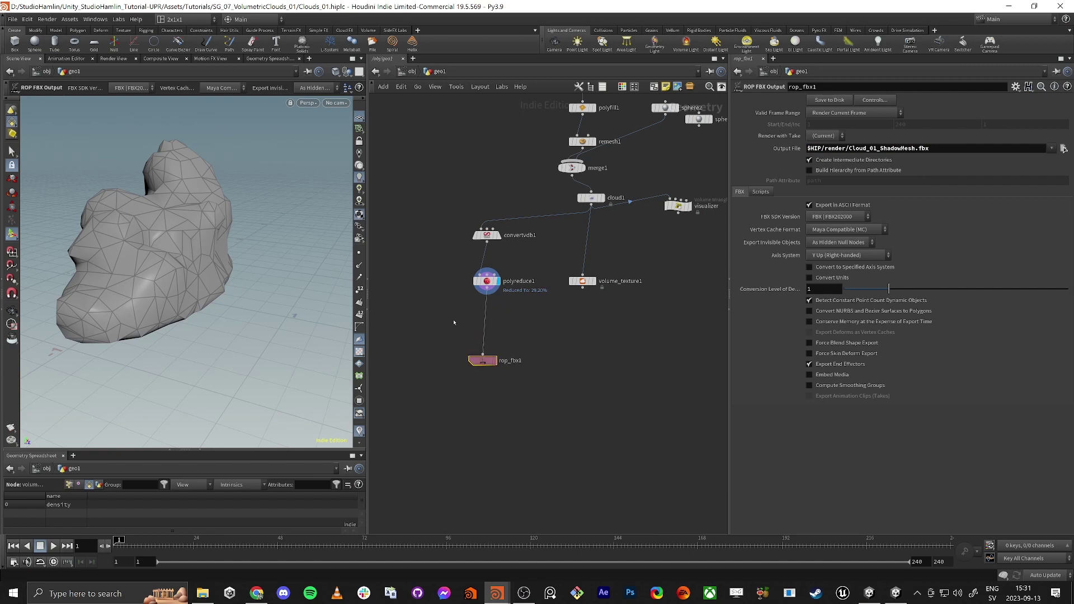
alt+drag(252, 240, 178, 245)
scroll(199, 228, down, 2)
scroll(185, 246, up, 5)
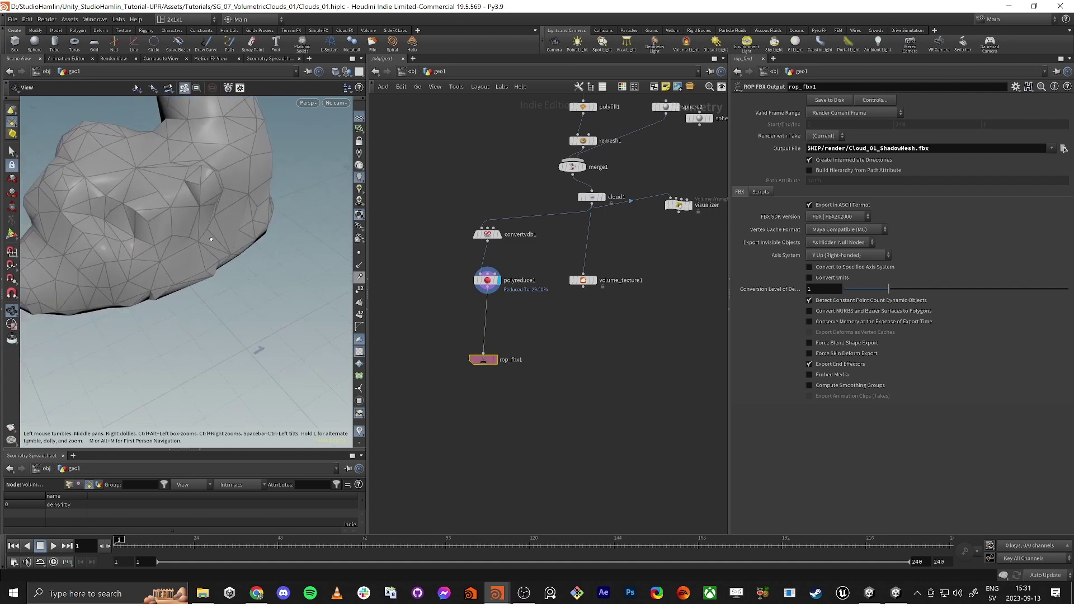
key(Escape)
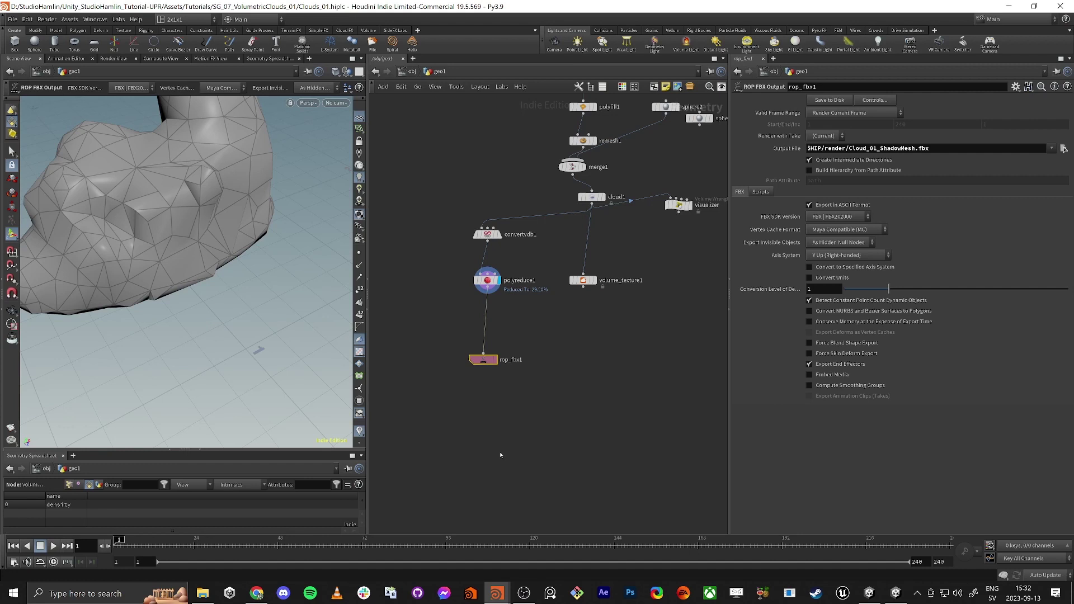
key(Tab)
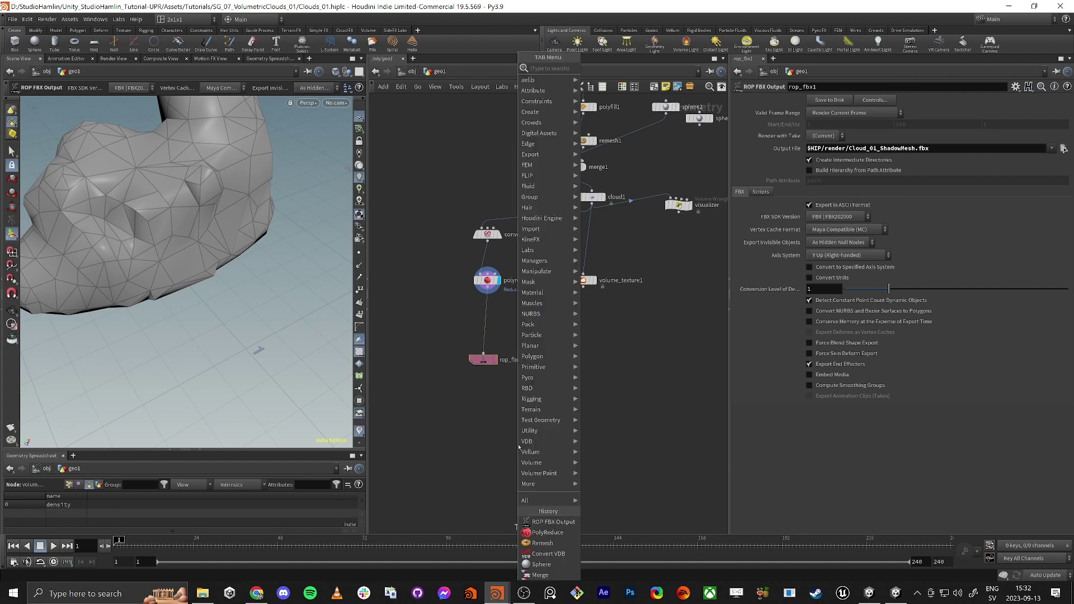
text(tran)
key(Return)
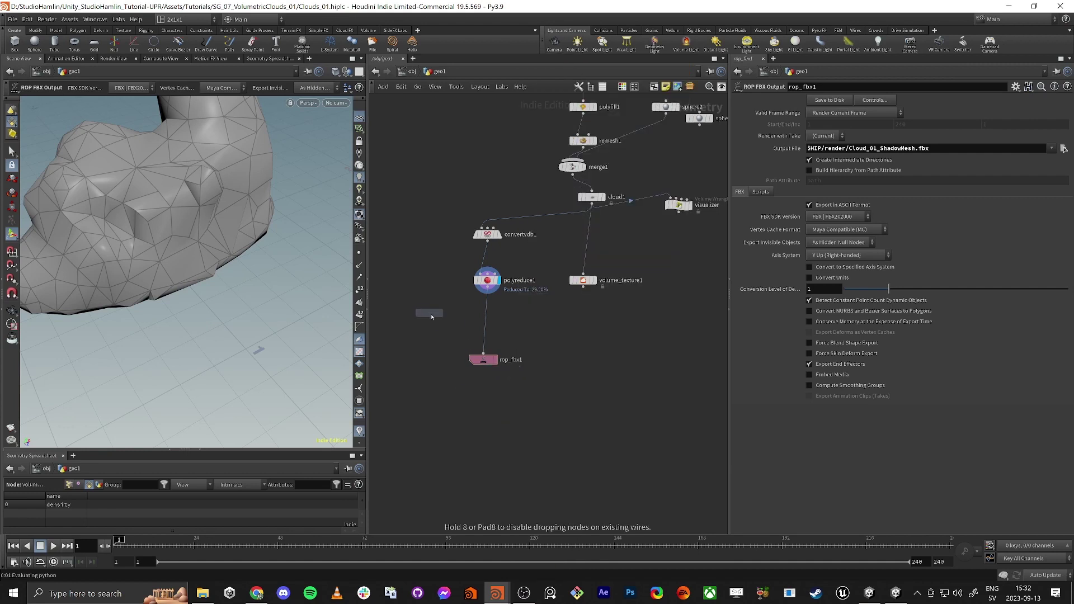
click(438, 315)
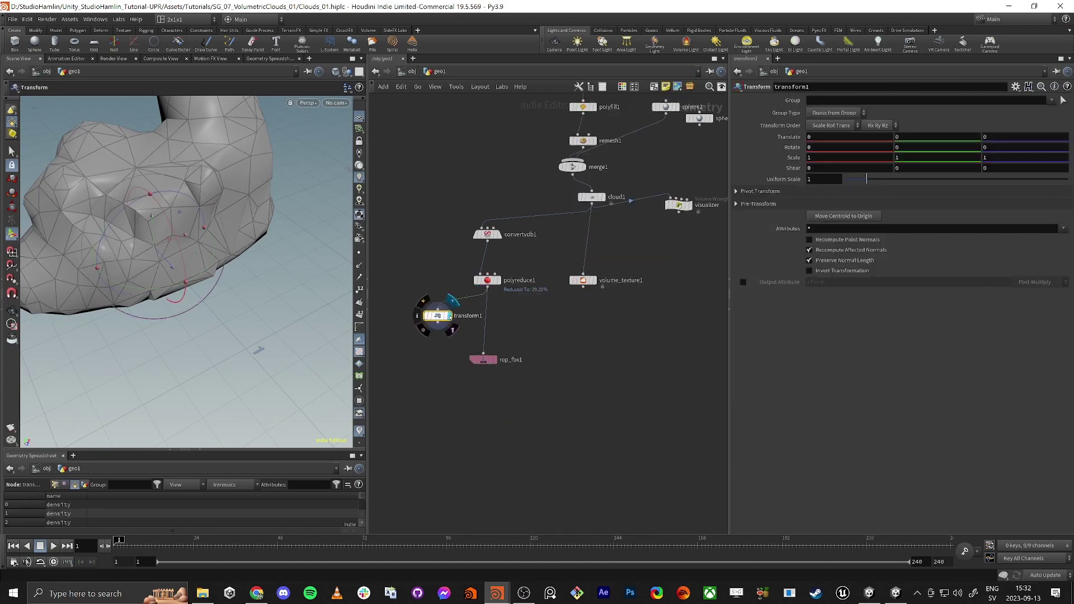
- Set the Transform node's Uniform Scale to 100 and connect its output to rop_fbx1
click(833, 178)
text(10)
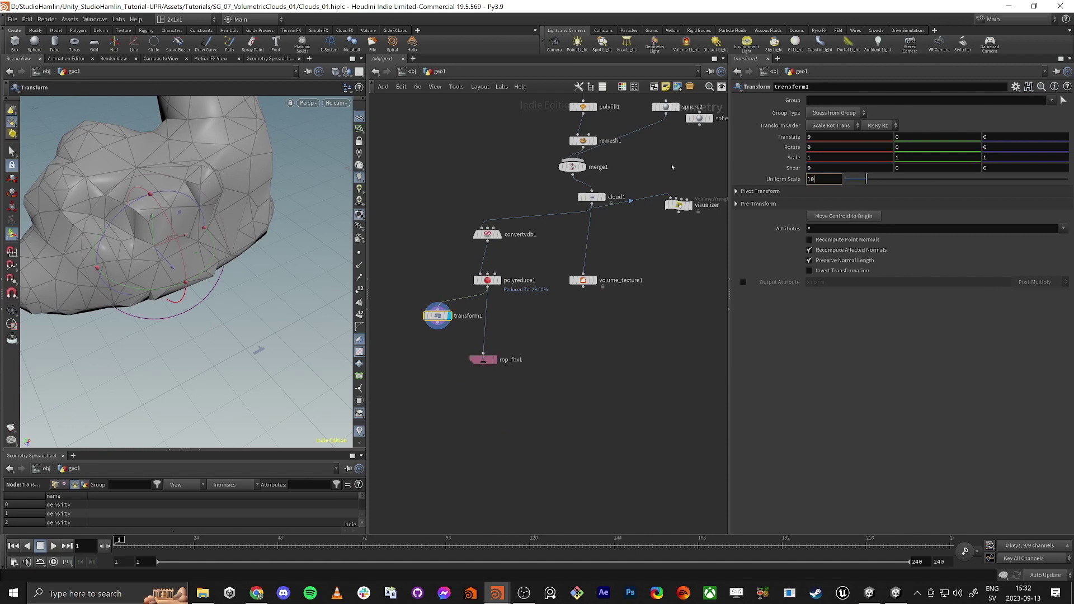
text(0)
key(Return)
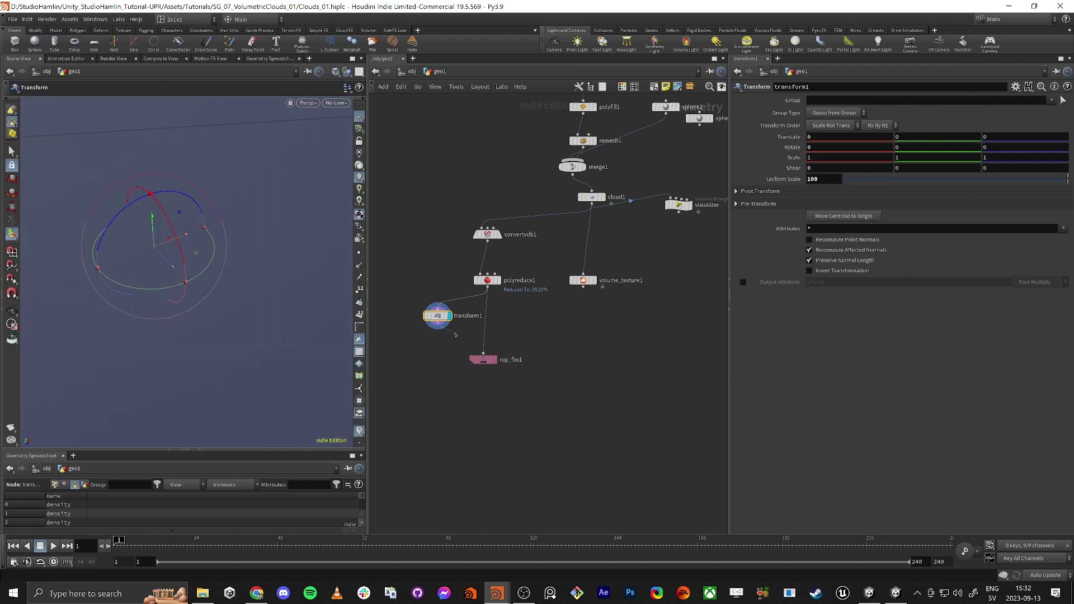
drag(439, 331, 483, 358)
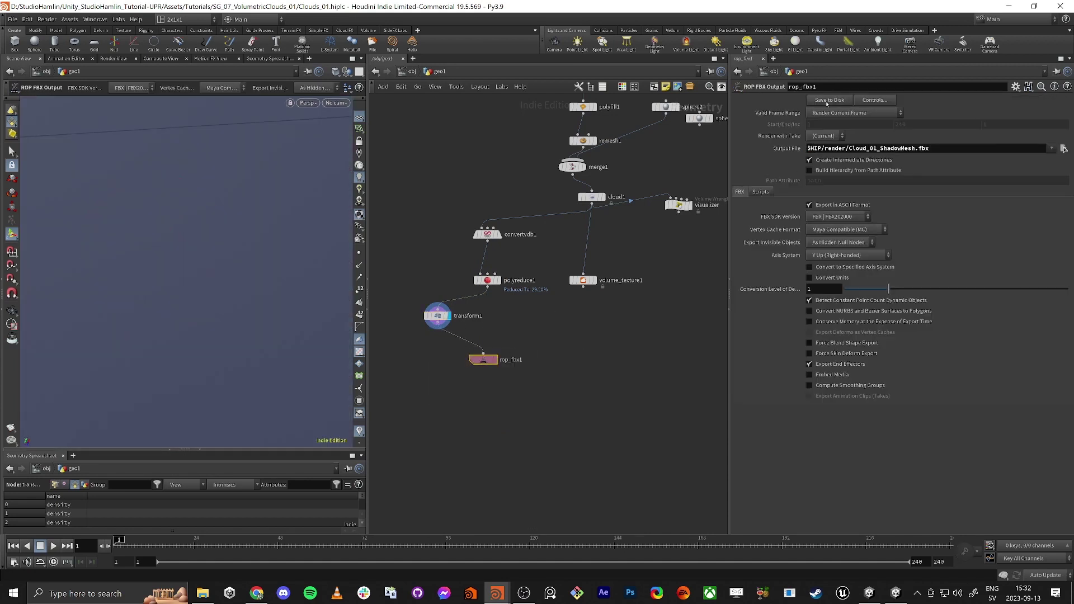
- Save the FBX from rop_fbx1 to disk and align the Transform and ROP FBX nodes beneath polyreduce1
scroll(604, 408, down, 3)
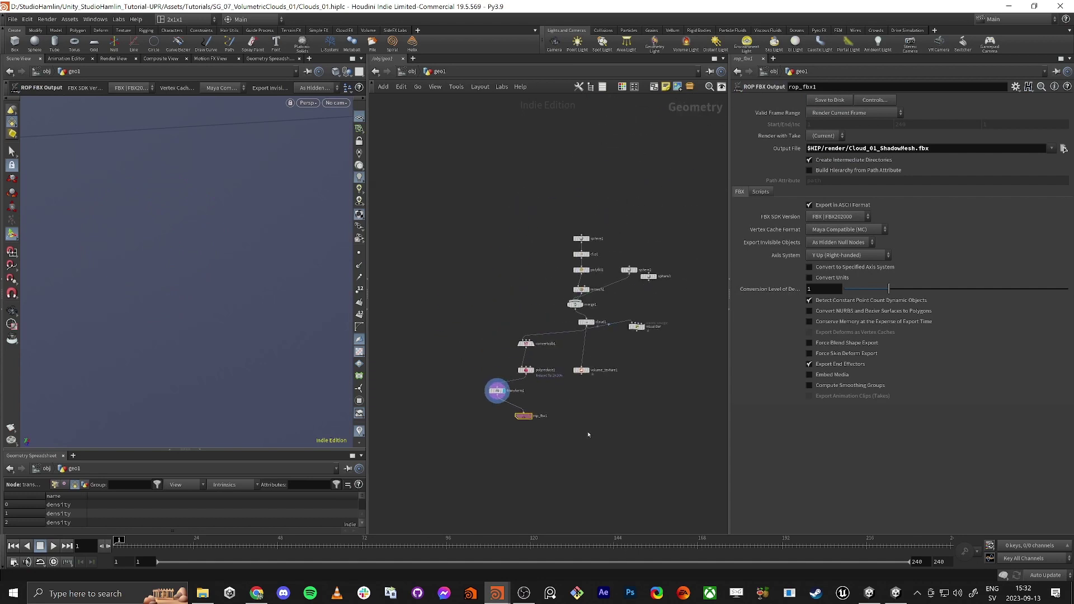
key(a)
drag(525, 370, 550, 448)
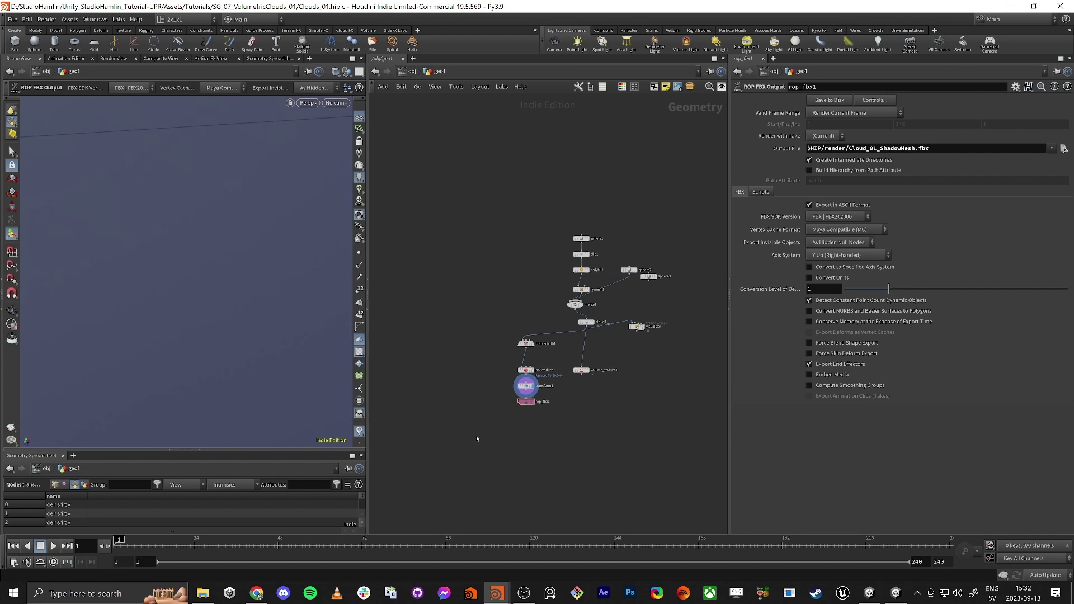
- Switch to Unity and add the Cloud_01_ShadowMesh asset from the render folder to the scene
key(alt+Tab)
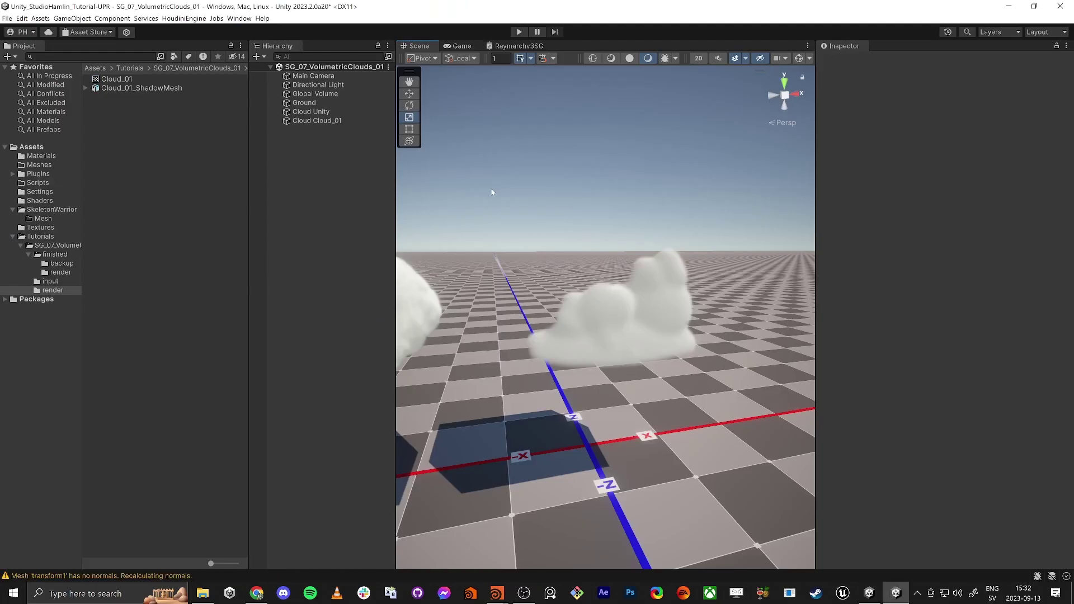
drag(151, 89, 334, 251)
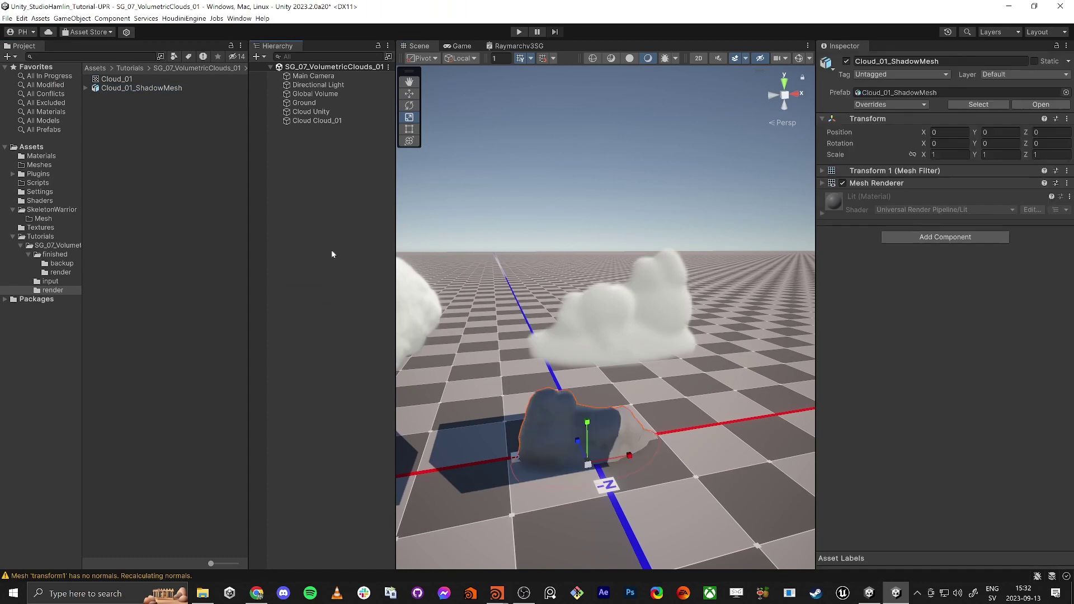
- Move Cloud_01_ShadowMesh beside the volumetric cloud to about X 2.316, Y 1.528 and set its Y rotation to 180
right_drag(614, 396, 596, 415)
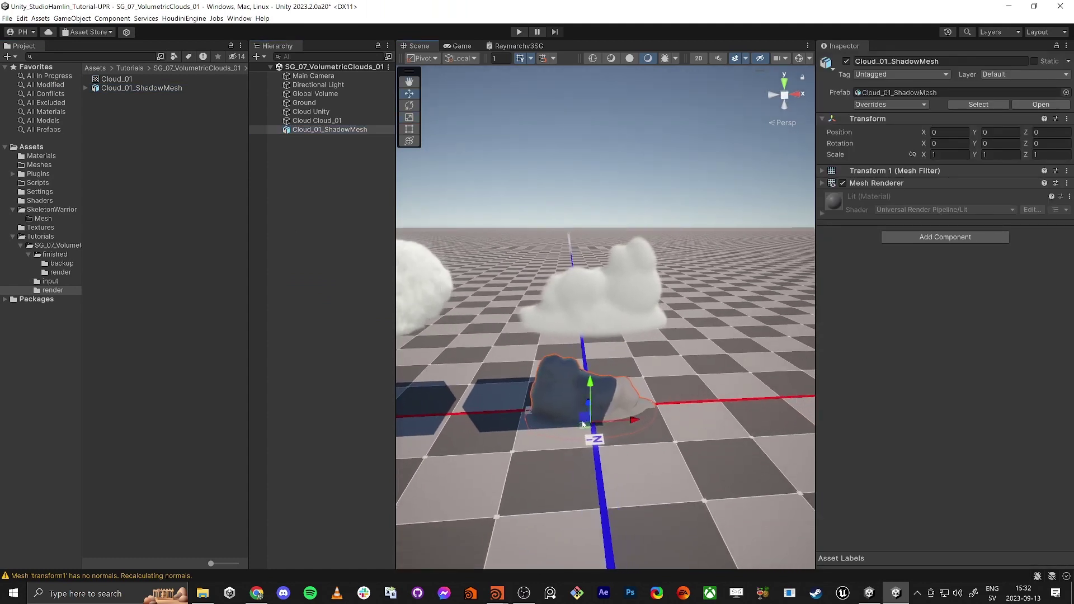
drag(583, 425, 743, 319)
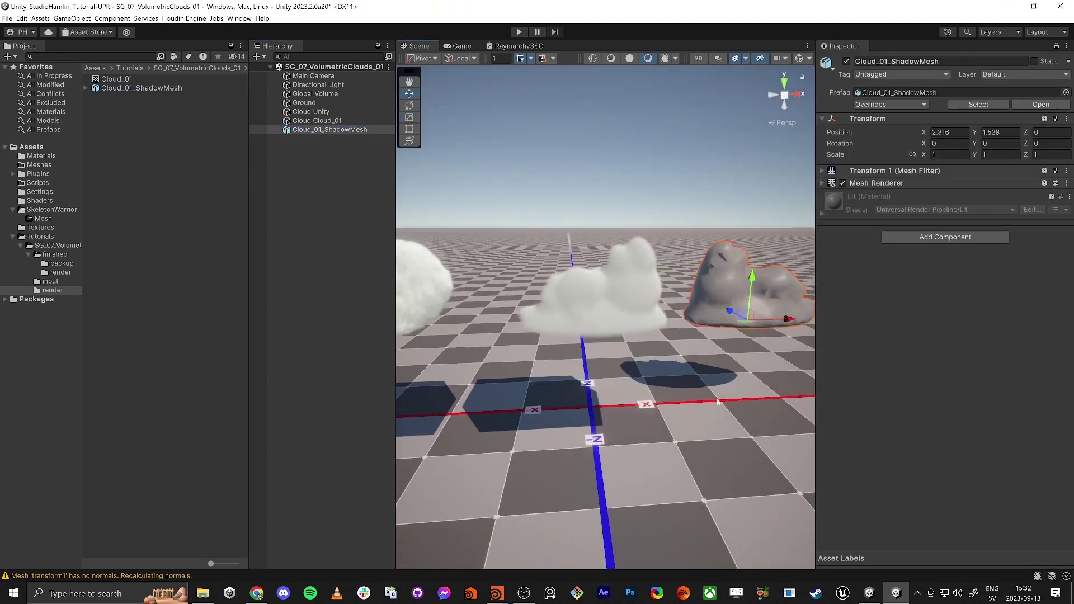
mouse_move(719, 387)
right_down()
mouse_move(733, 373)
mouse_move(706, 374)
right_up()
key(e)
click(985, 143)
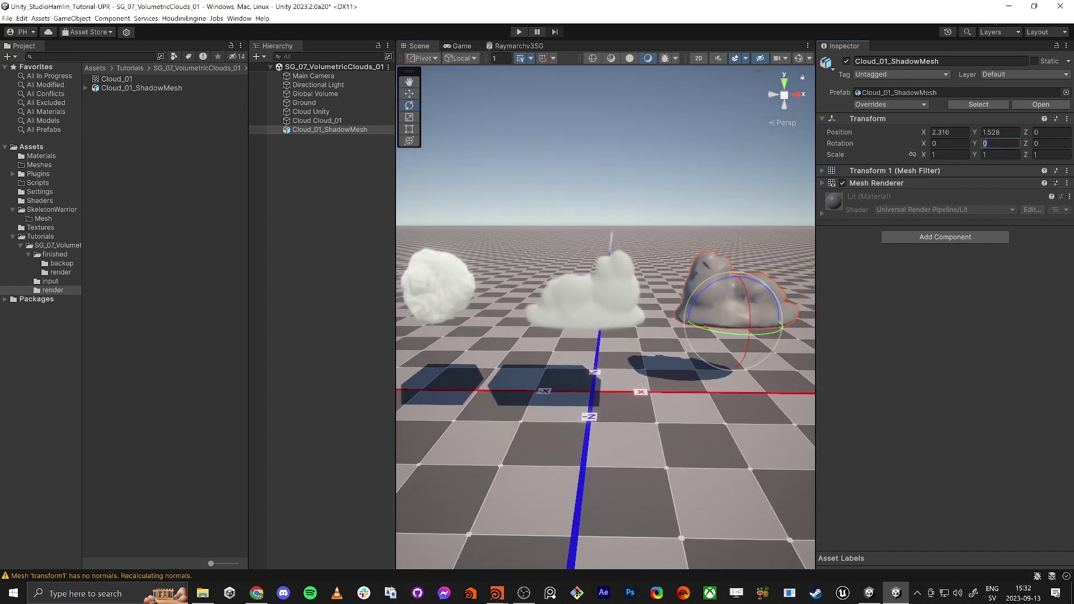
click(1036, 155)
click(985, 143)
text(180)
middle_drag(737, 337, 706, 335)
- Parent Cloud_01_ShadowMesh under Cloud Cloud_01 and set its local position to 0, 0, 0
click(326, 131)
drag(326, 131, 318, 121)
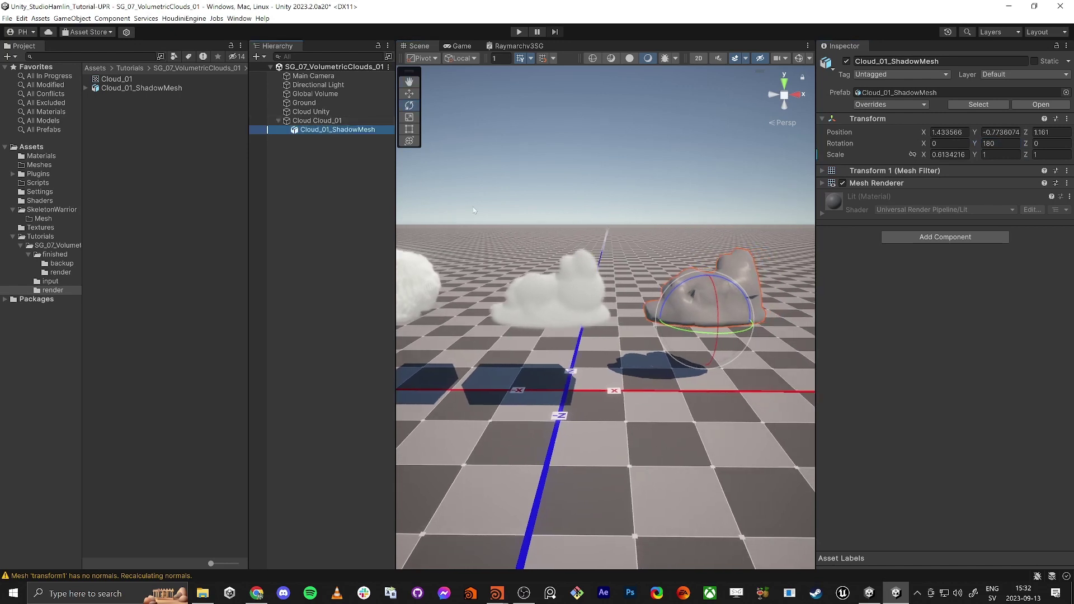
click(946, 132)
text(0)
key(Tab)
text(0)
key(Tab)
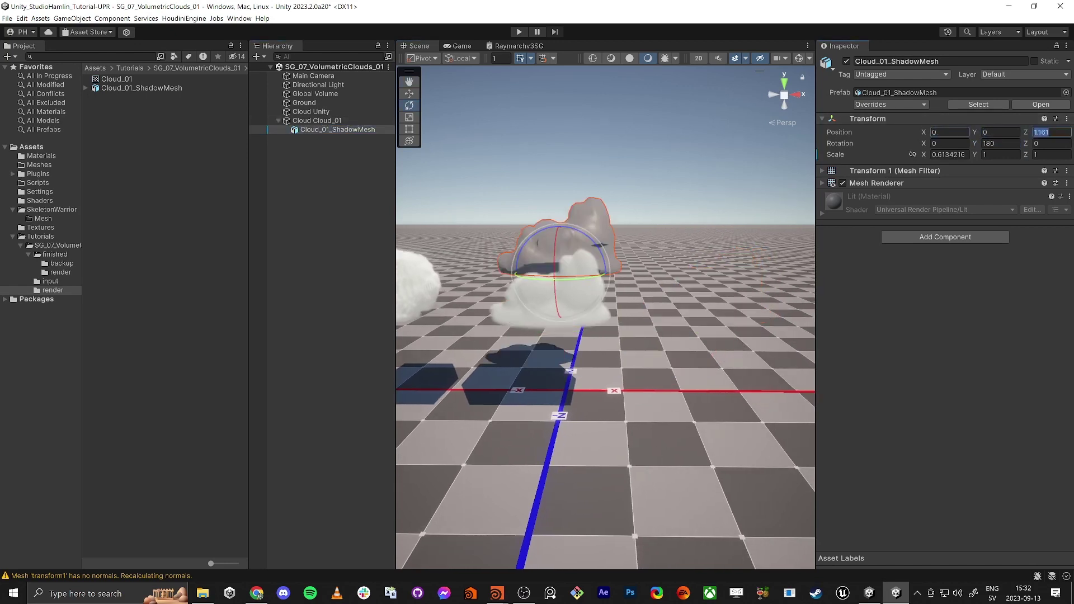
text(0)
key(Tab)
- Lower the shadow mesh over the volumetric cloud to a Y position of about -0.551
key(a)
key(s)
right_drag(501, 332, 503, 329)
key(w)
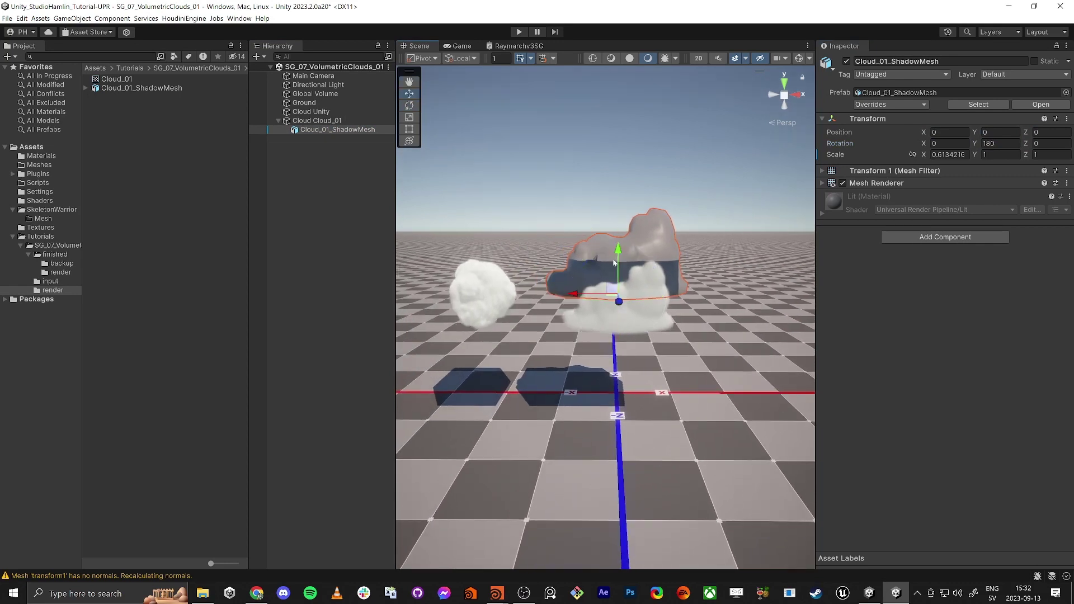
drag(619, 260, 619, 290)
- Scale the shadow mesh down uniformly to about 0.505, 0.823, 0.823 and adjust its Y position to about -0.489
key(e)
key(r)
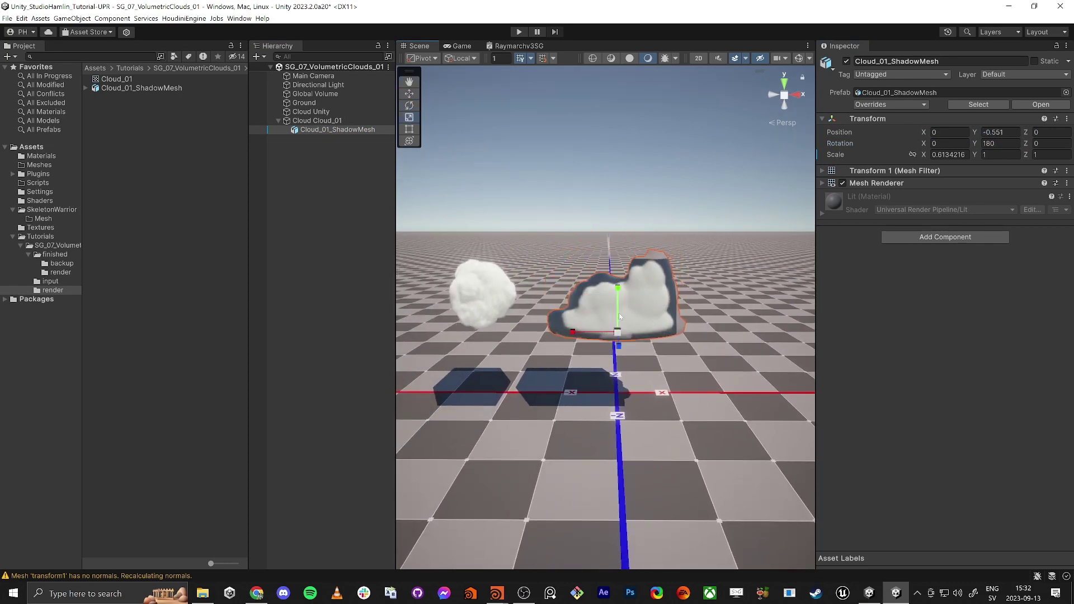
drag(618, 334, 606, 334)
key(w)
right_drag(616, 333, 614, 276)
key(s)
key(q)
key(w)
drag(604, 265, 605, 262)
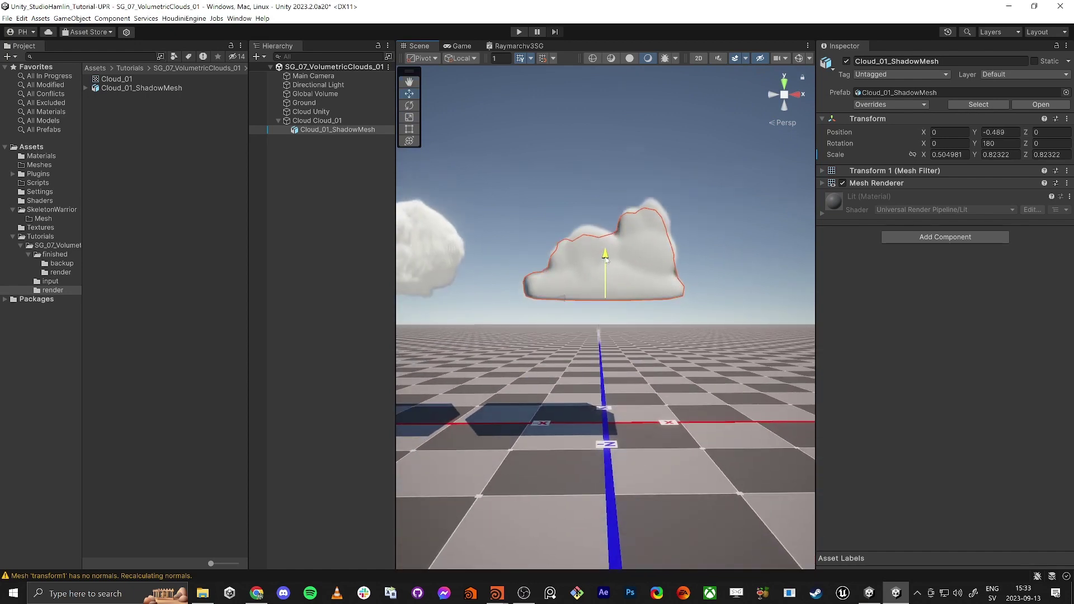
- Mirror the shadow mesh along Z to a scale of about -0.836 so it matches the cloud's depth
key(w)
right_drag(604, 261, 625, 313)
key(s)
key(e)
key(r)
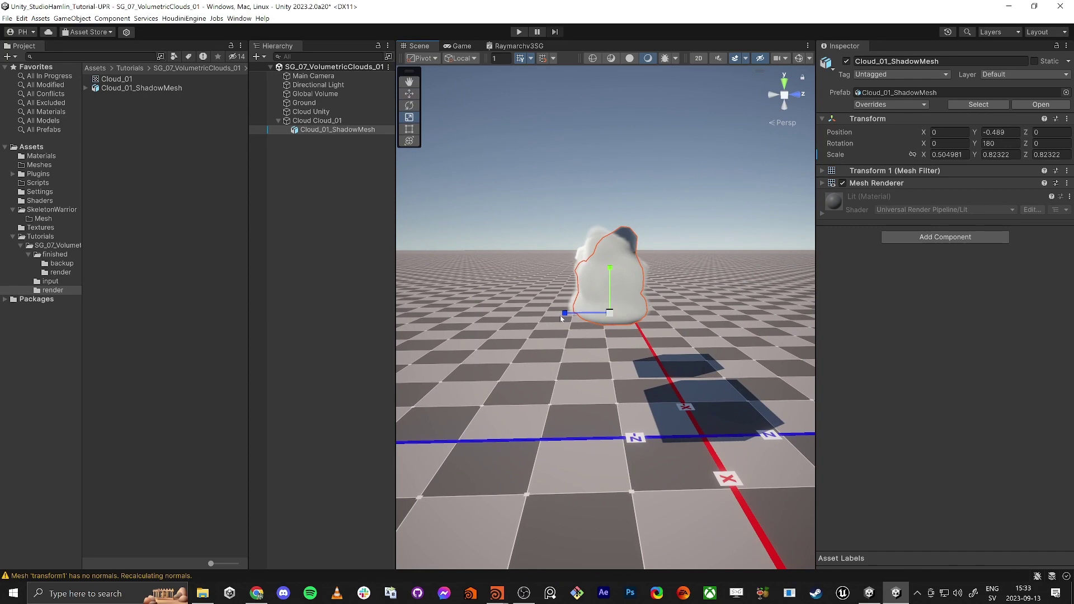
drag(565, 312, 652, 312)
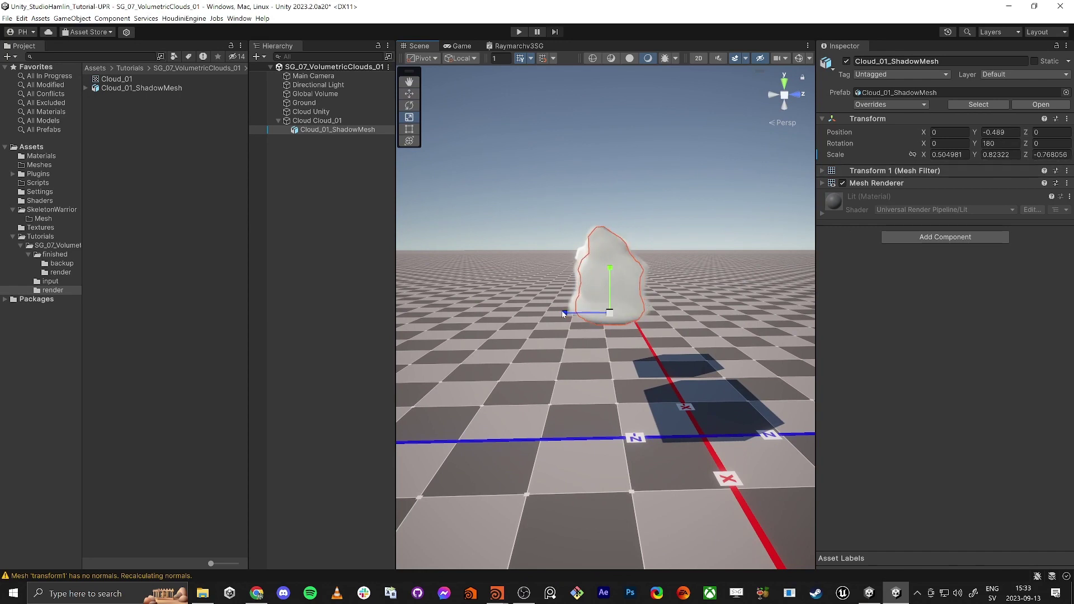
drag(564, 313, 560, 315)
- Set Cast Shadows to Shadows Only in the shadow mesh's Mesh Renderer
key(a)
right_drag(560, 316, 628, 331)
key(w)
key(s)
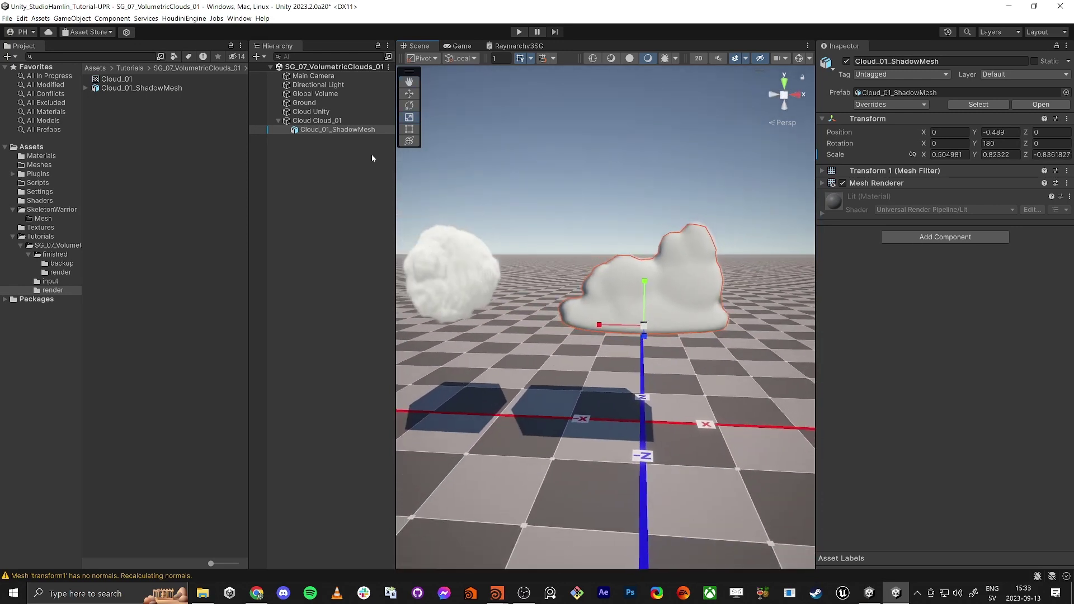
click(825, 184)
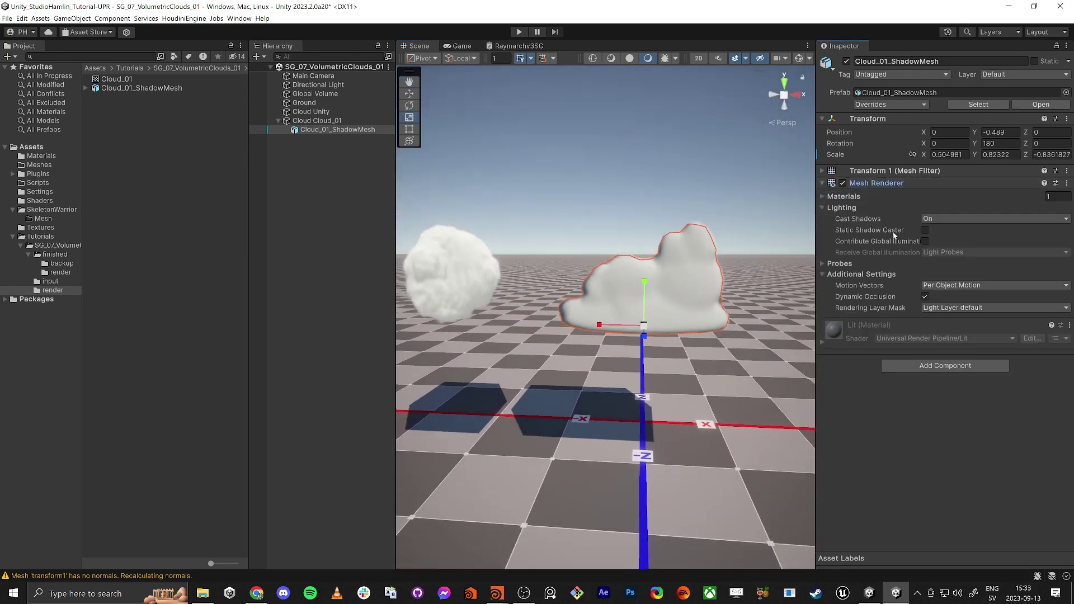
click(935, 217)
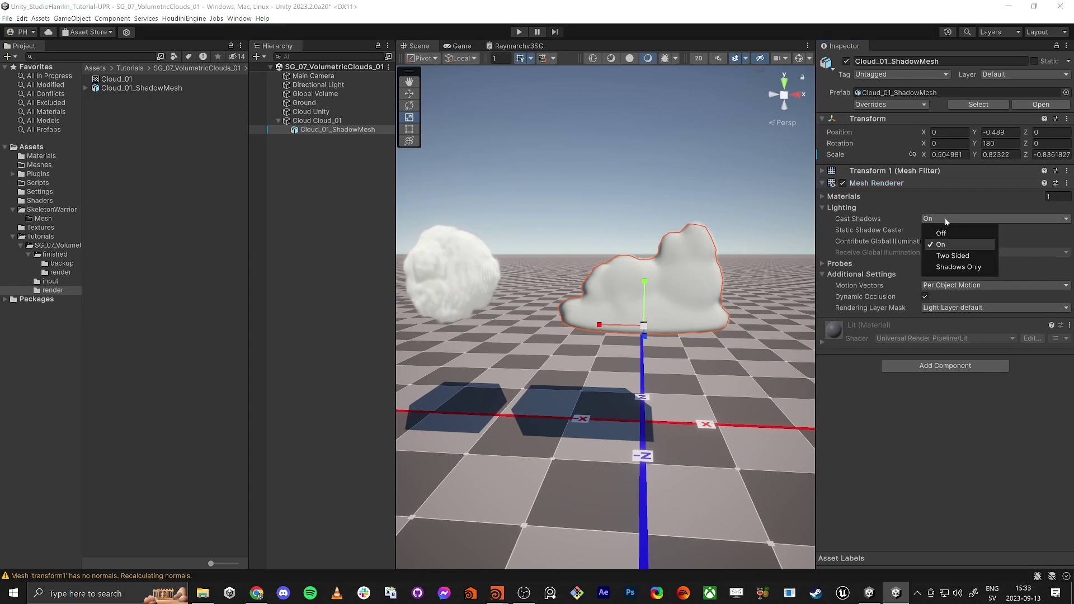
click(961, 269)
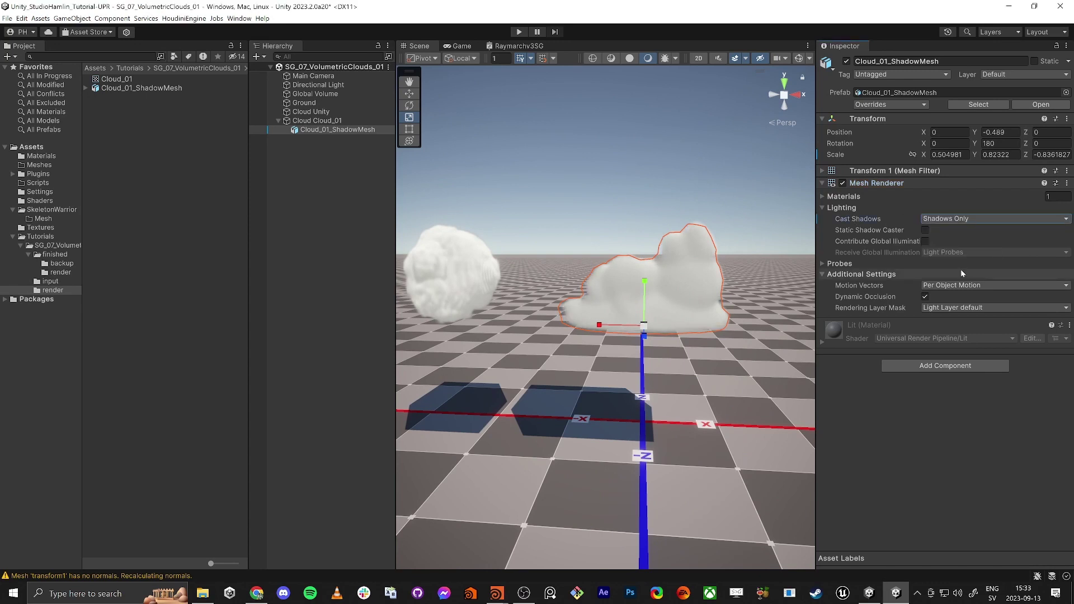
- Set Cast Shadows to Off in the Mesh Renderer of Cloud Cloud_01
click(329, 121)
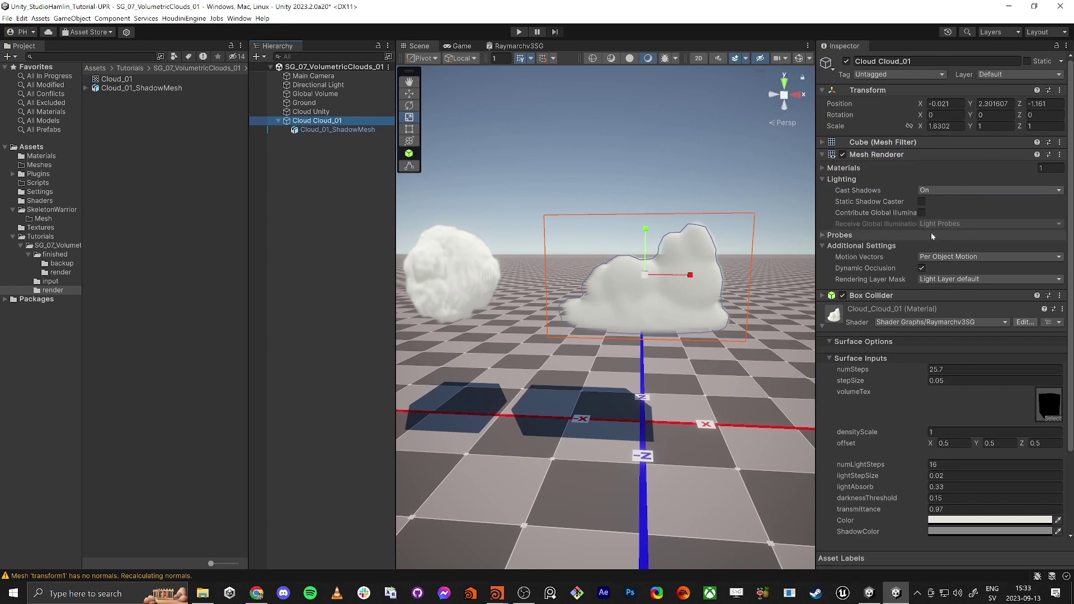
click(941, 190)
click(945, 203)
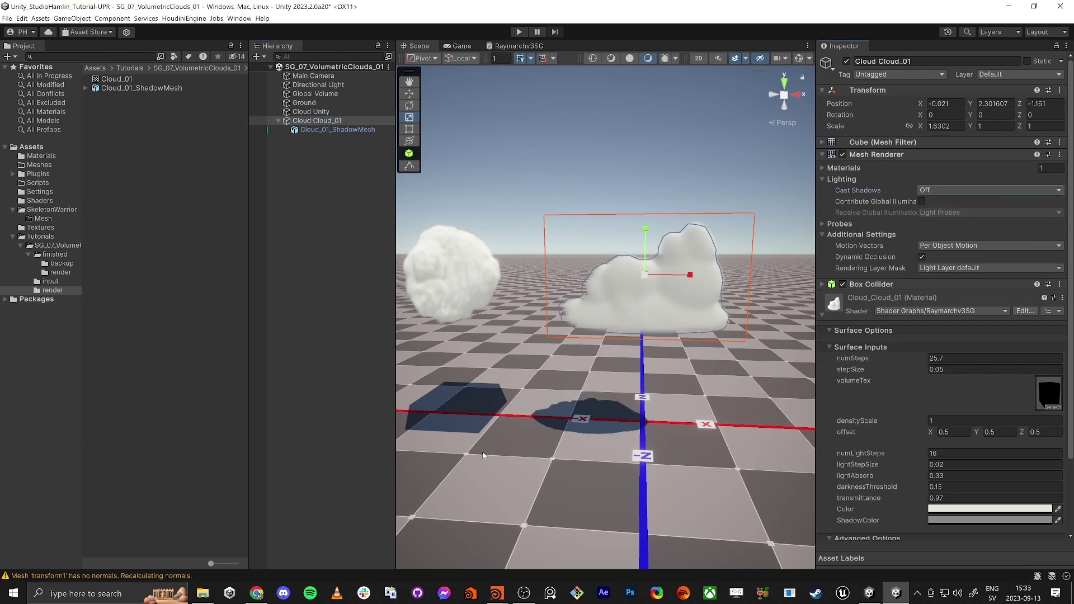
- Try shifting Cloud Cloud_01 slightly in the scene and undo the move
click(293, 120)
key(s)
right_drag(606, 256, 611, 262)
key(w)
mouse_move(626, 286)
mouse_down()
mouse_move(708, 292)
mouse_move(648, 273)
mouse_move(628, 278)
mouse_up()
key(ctrl+z)
- Set the Directional Light's Soft Shadows Quality to High, keeping the shadow type at Soft Shadows
right_drag(483, 345, 568, 392)
click(370, 338)
click(335, 85)
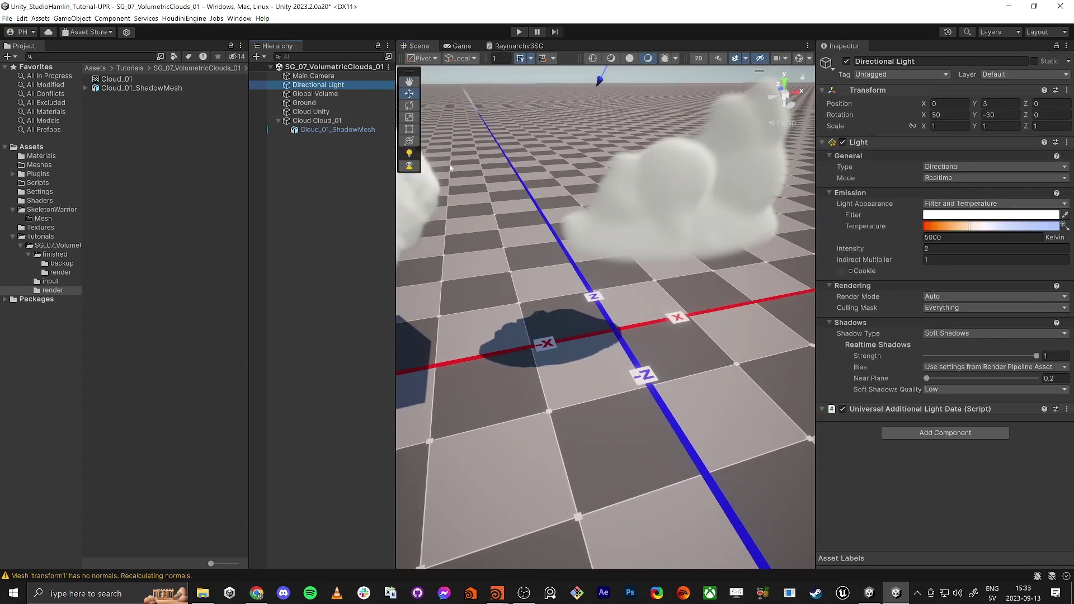
click(949, 336)
click(949, 335)
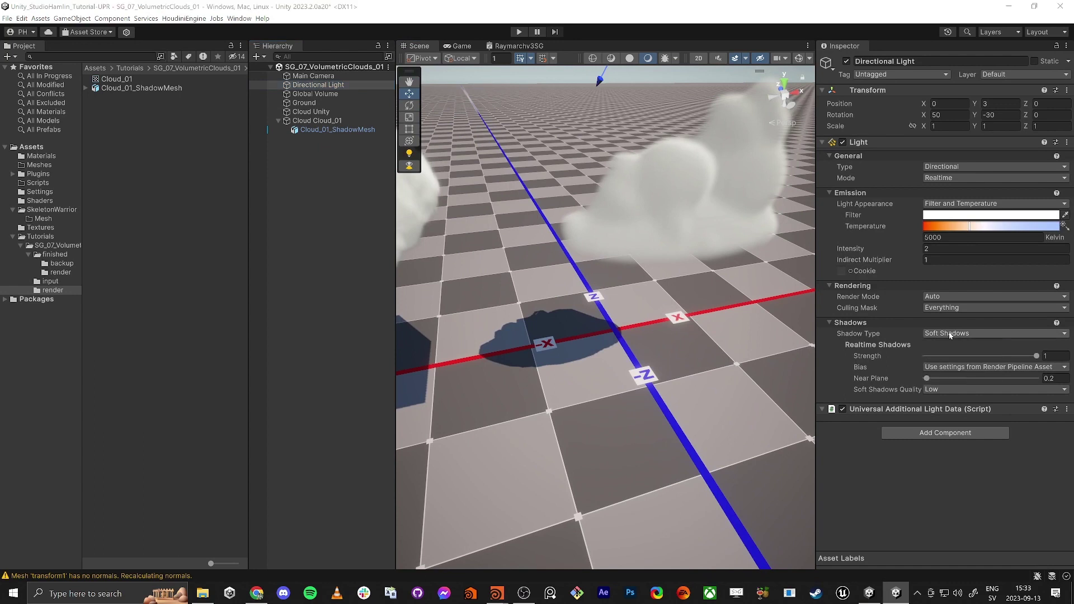
click(924, 390)
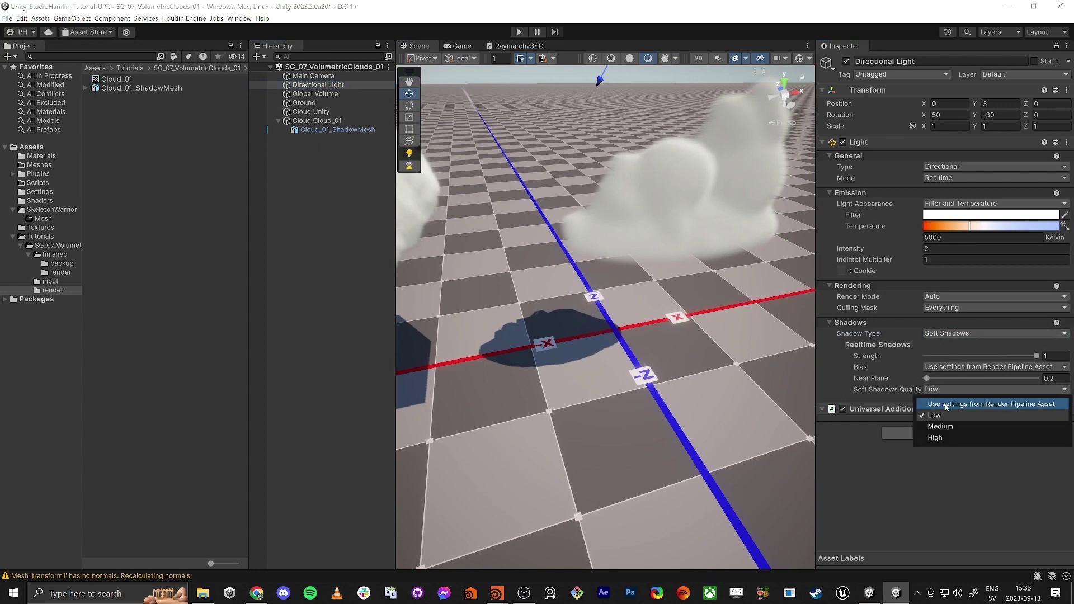
click(928, 438)
- Reduce the Directional Light's realtime shadow Strength to about 0.668 and deselect the light
mouse_move(580, 366)
right_down()
mouse_move(547, 357)
mouse_move(582, 358)
right_up()
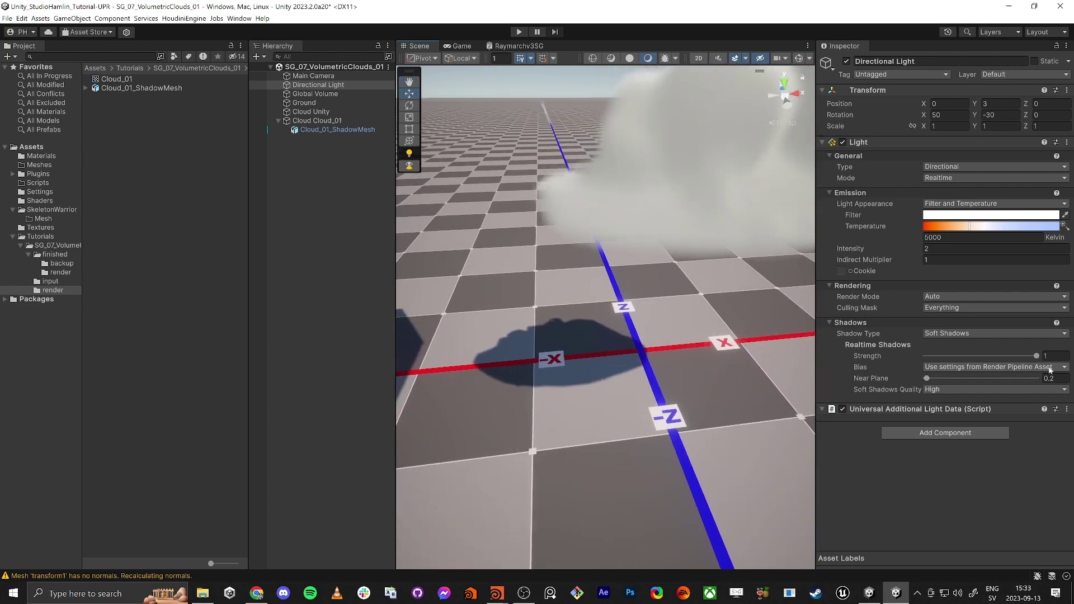
drag(1037, 356, 999, 358)
right_drag(535, 304, 525, 287)
key(s)
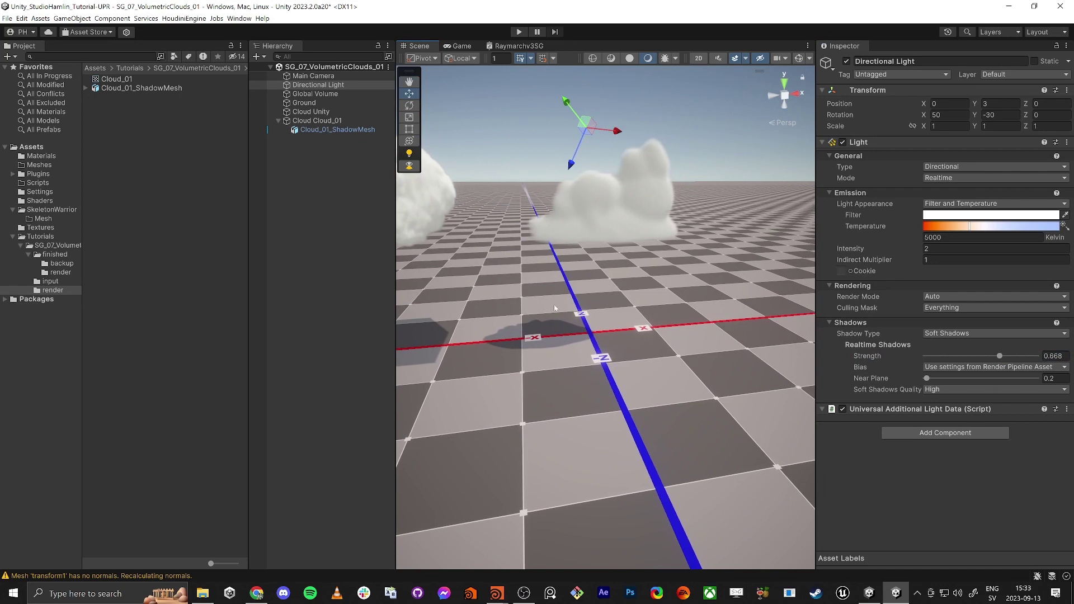
click(310, 219)
right_drag(610, 366, 587, 292)
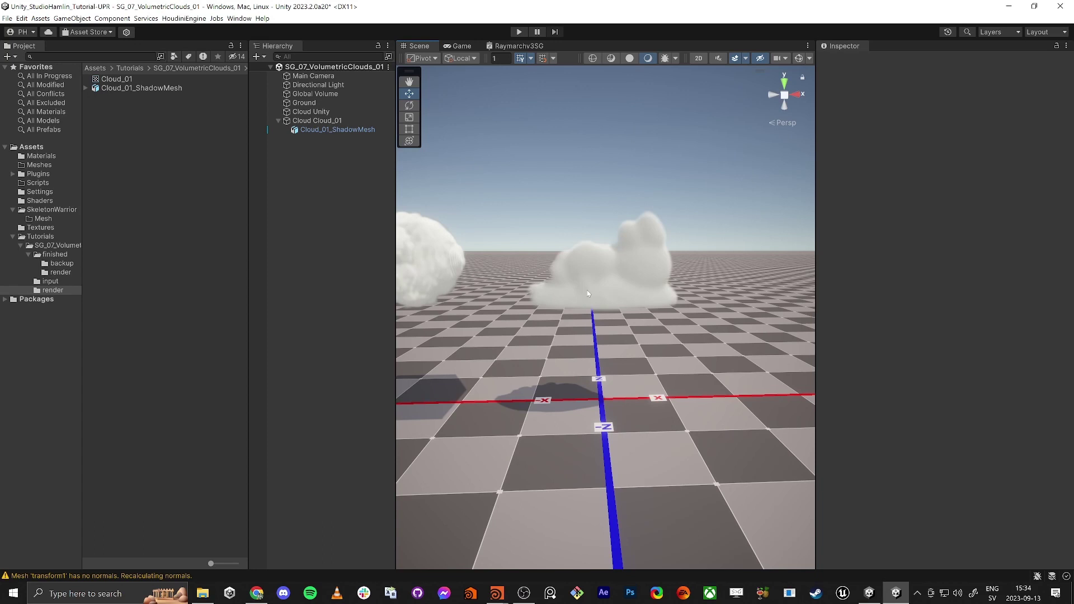
right_drag(587, 293, 580, 269)
key(w)
alt+drag(593, 272, 465, 315)
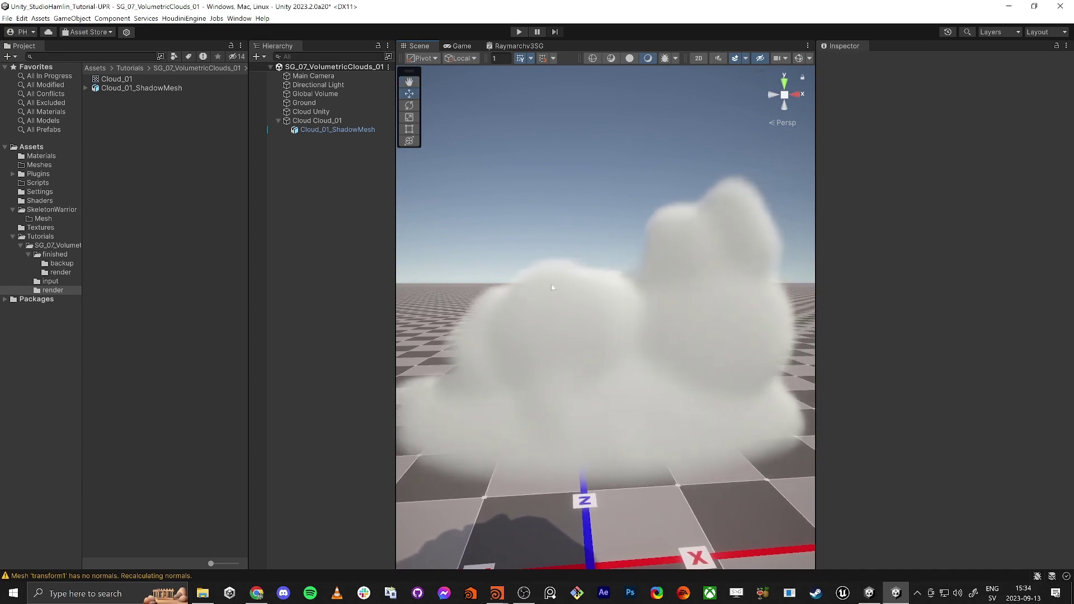